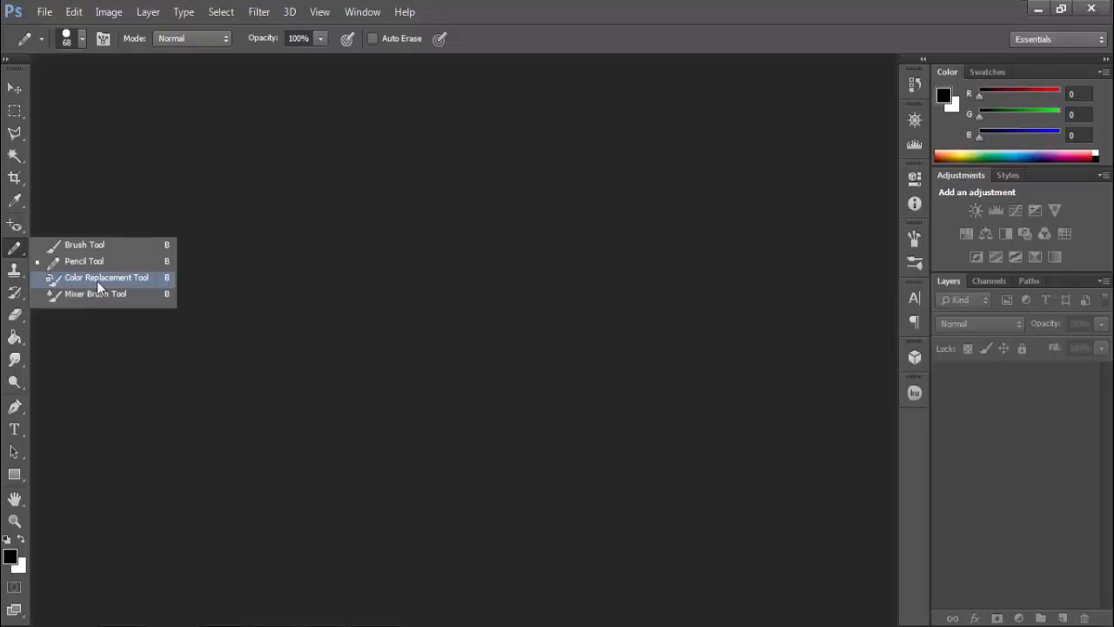
Step: Activate the Color Replacement Tool
left_click(122, 279)
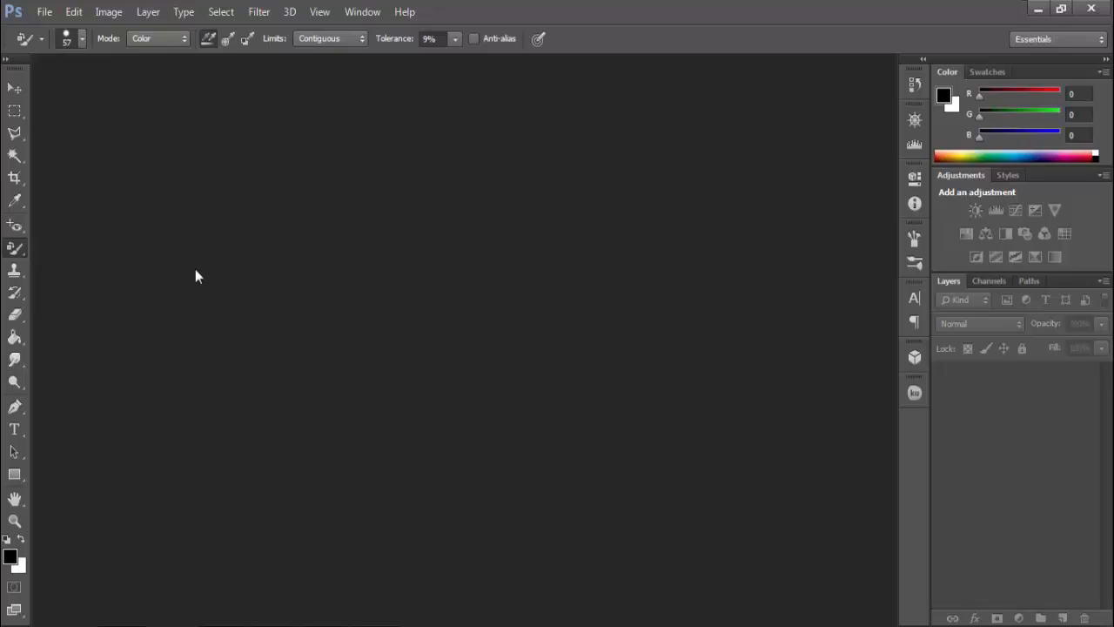
right_click(15, 249)
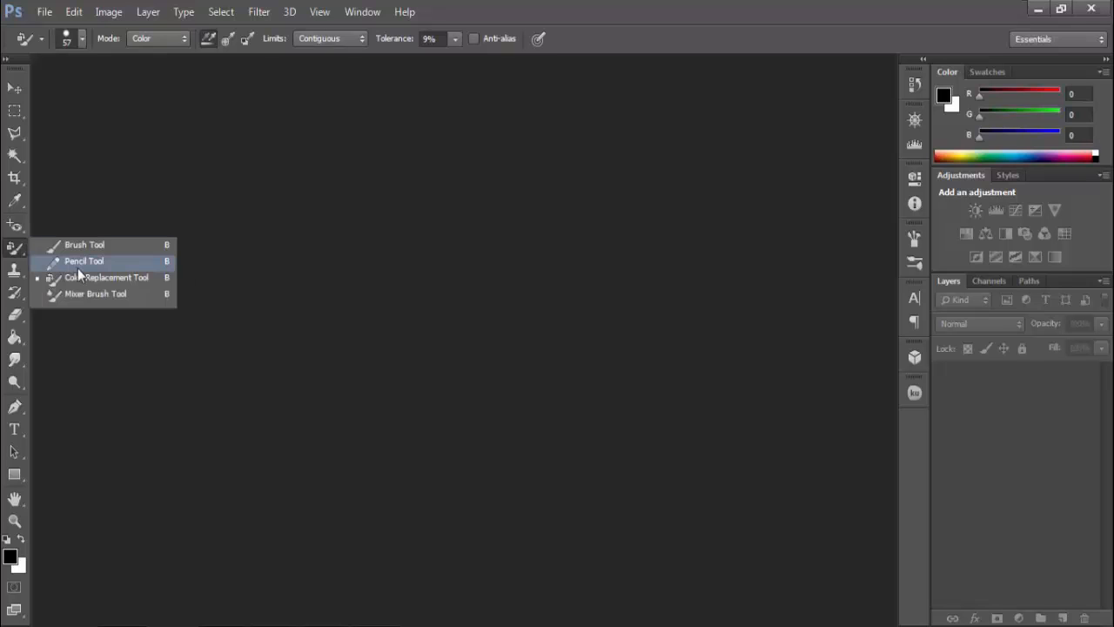
left_click(145, 285)
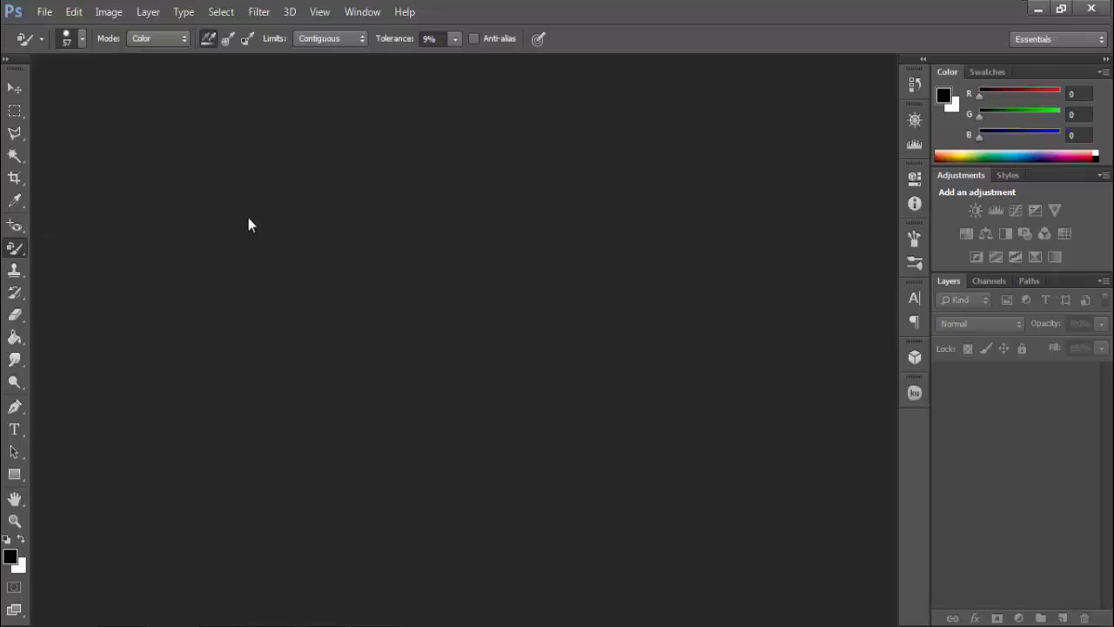
Step: Open the JPEG image 01 from the Desktop
double_click(249, 218)
left_click_drag(549, 151, 549, 205)
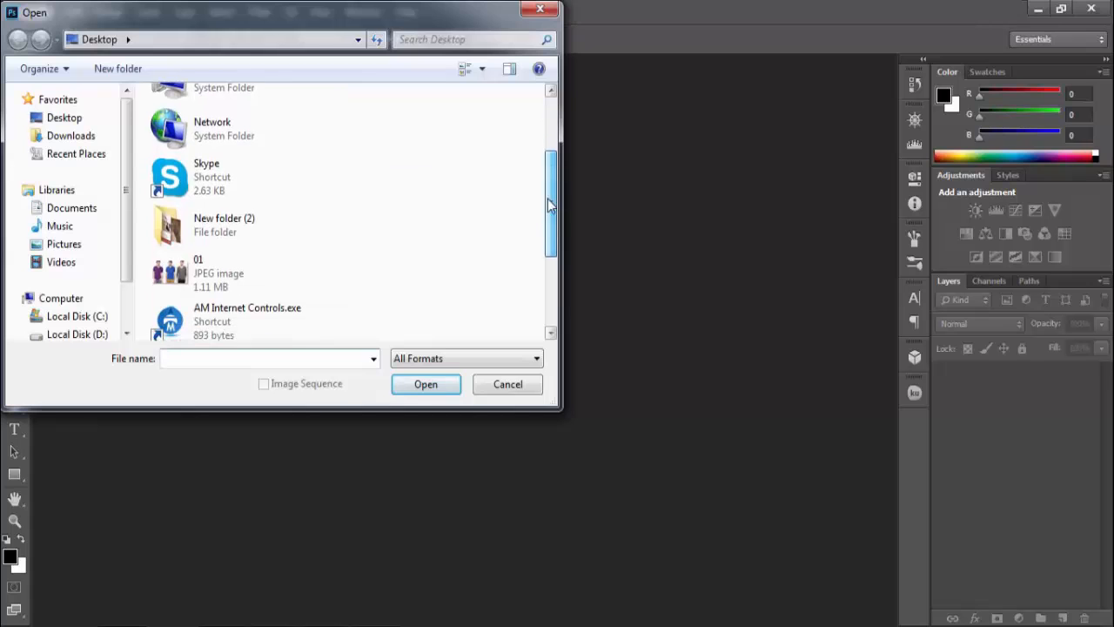
double_click(215, 272)
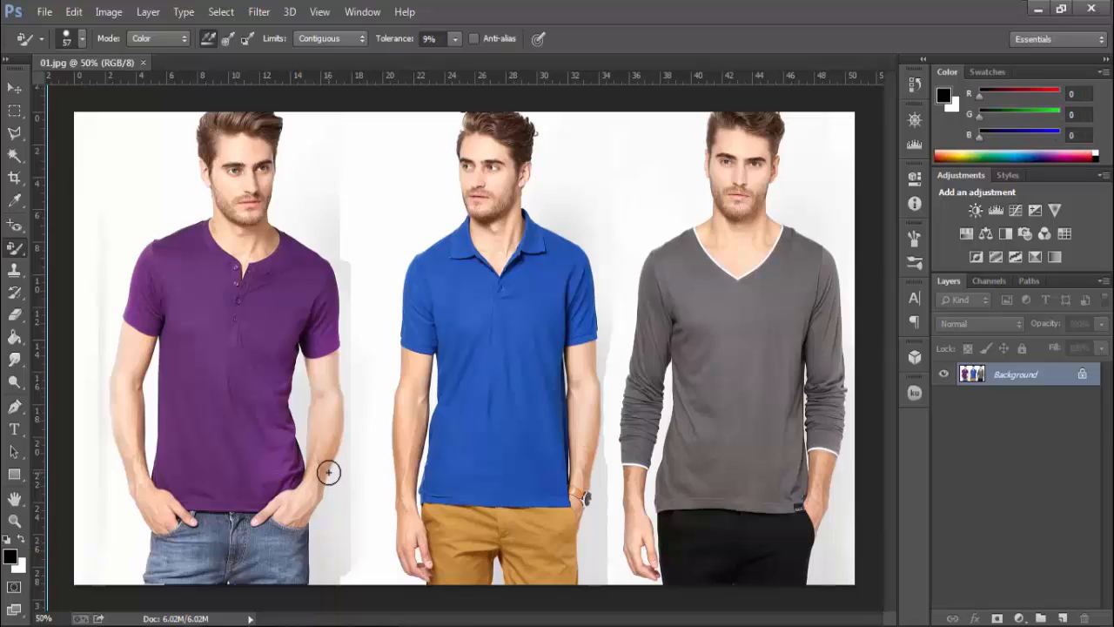
Step: Set the foreground color to the pink-red ff0060
left_click(12, 557)
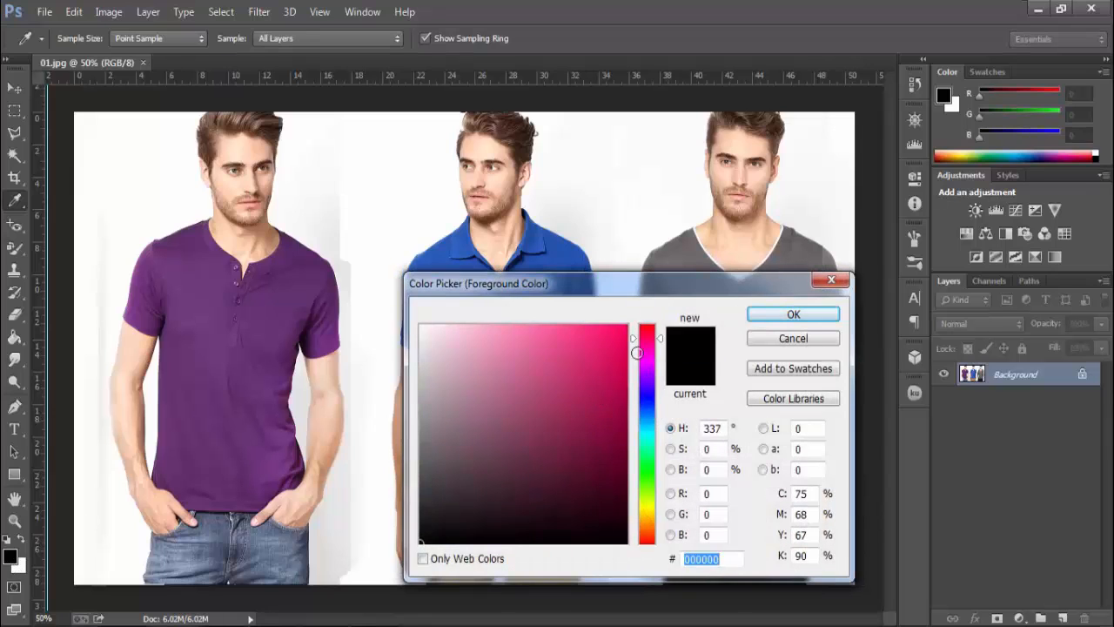
left_click(627, 325)
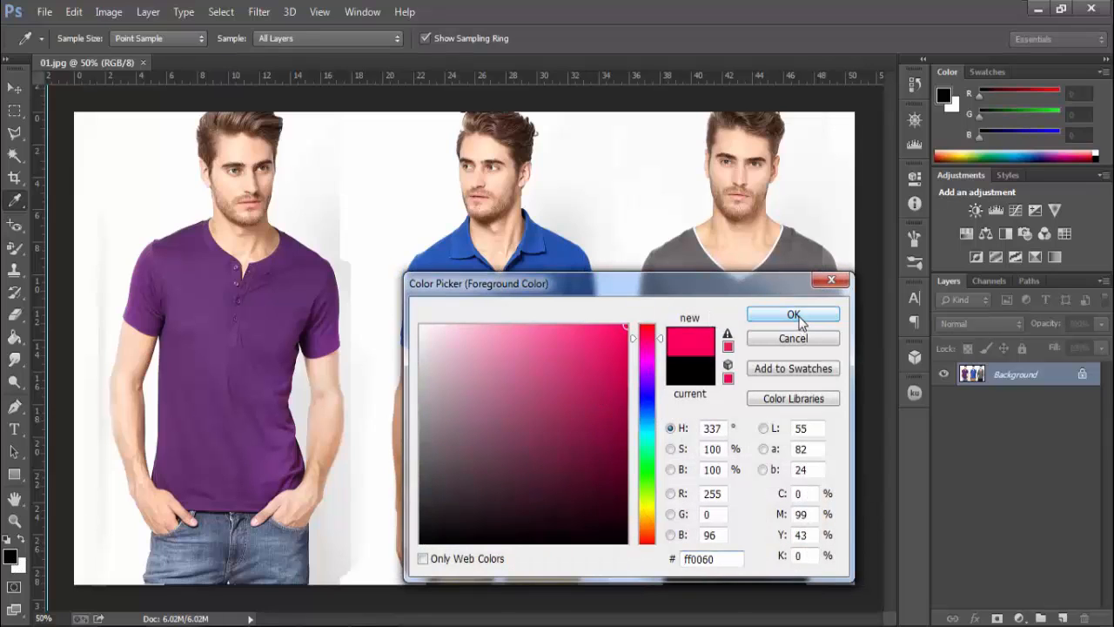
left_click(799, 320)
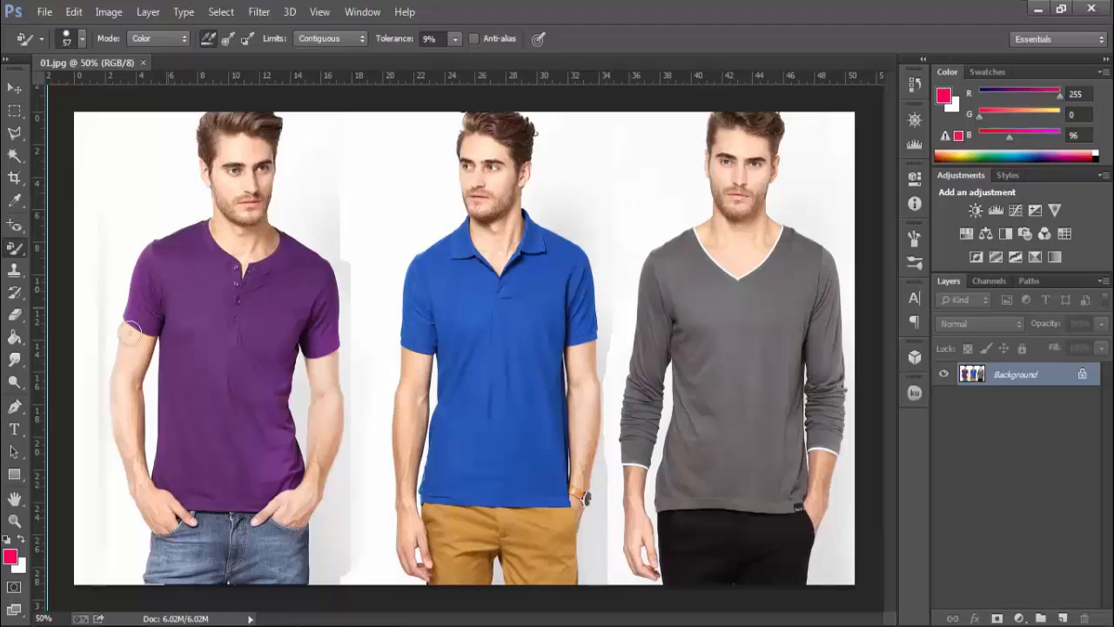
Step: Try recoloring the purple shirt with the pink-red foreground color in Color mode, and undo the painting
mouse_move(182, 249)
left_mouse_down()
mouse_move(160, 291)
mouse_move(166, 256)
left_mouse_up()
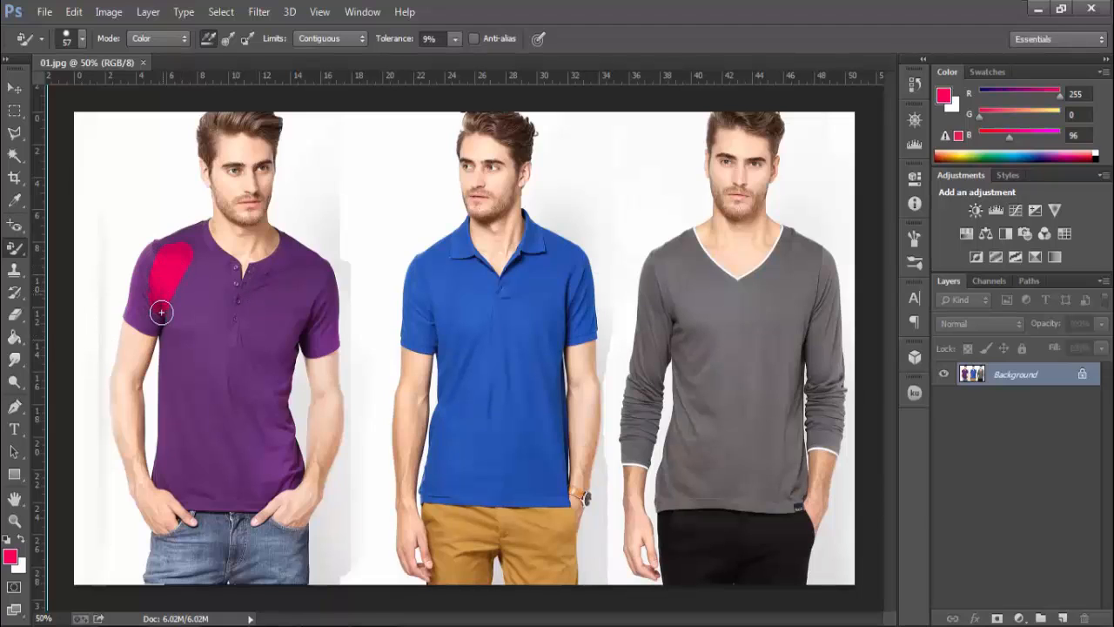
mouse_move(161, 312)
left_mouse_down()
mouse_move(128, 314)
mouse_move(130, 299)
mouse_move(149, 250)
mouse_move(169, 239)
mouse_move(200, 229)
mouse_move(225, 270)
mouse_move(189, 273)
mouse_move(154, 308)
mouse_move(149, 285)
mouse_move(138, 303)
mouse_move(161, 257)
mouse_move(188, 270)
mouse_move(189, 251)
mouse_move(202, 282)
mouse_move(154, 278)
mouse_move(173, 310)
mouse_move(174, 257)
mouse_move(201, 288)
mouse_move(192, 259)
mouse_move(225, 313)
mouse_move(220, 263)
mouse_move(239, 318)
mouse_move(236, 283)
left_mouse_up()
mouse_move(212, 359)
left_mouse_down()
mouse_move(187, 338)
mouse_move(169, 369)
mouse_move(176, 319)
mouse_move(169, 390)
mouse_move(172, 319)
mouse_move(223, 334)
mouse_move(243, 389)
mouse_move(209, 429)
mouse_move(247, 300)
mouse_move(231, 322)
mouse_move(267, 313)
mouse_move(269, 332)
mouse_move(289, 280)
mouse_move(312, 290)
mouse_move(325, 340)
mouse_move(299, 345)
mouse_move(322, 322)
mouse_move(320, 303)
mouse_move(310, 349)
mouse_move(326, 345)
mouse_move(332, 295)
mouse_move(318, 267)
mouse_move(282, 242)
mouse_move(255, 273)
mouse_move(256, 295)
mouse_move(302, 271)
mouse_move(309, 296)
mouse_move(257, 273)
mouse_move(238, 320)
mouse_move(262, 335)
mouse_move(260, 358)
mouse_move(304, 302)
mouse_move(286, 354)
mouse_move(298, 352)
mouse_move(275, 385)
mouse_move(289, 333)
mouse_move(274, 359)
mouse_move(274, 427)
mouse_move(271, 374)
mouse_move(293, 463)
mouse_move(275, 485)
mouse_move(296, 477)
mouse_move(243, 508)
mouse_move(177, 496)
mouse_move(161, 478)
mouse_move(164, 455)
mouse_move(183, 485)
mouse_move(229, 413)
mouse_move(258, 400)
mouse_move(269, 440)
mouse_move(249, 483)
mouse_move(228, 490)
mouse_move(219, 468)
mouse_move(225, 422)
left_mouse_up()
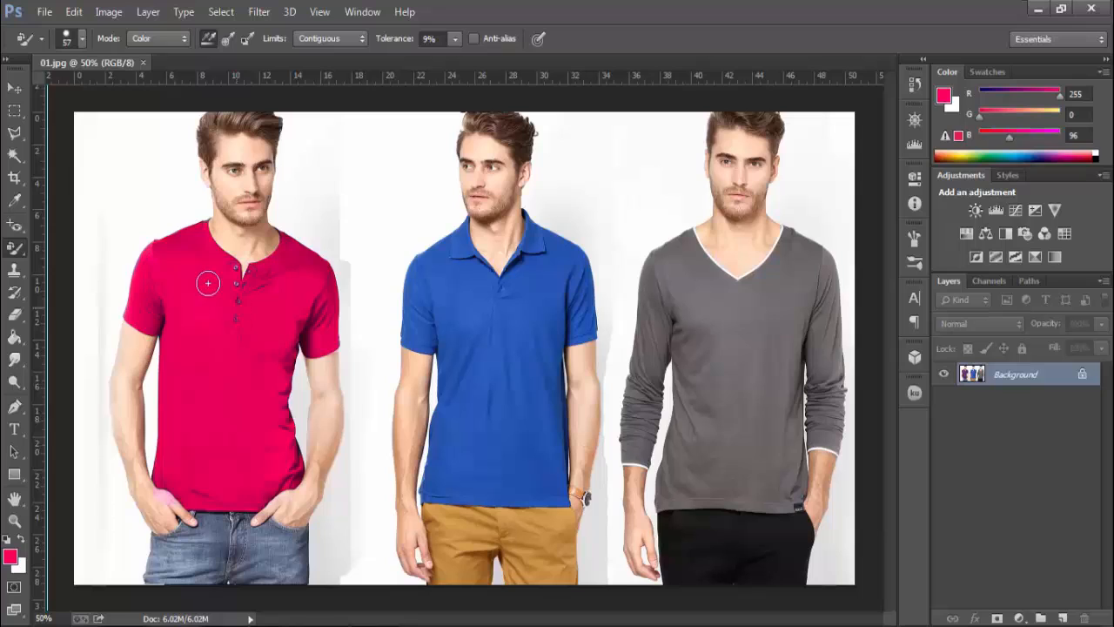
mouse_move(151, 260)
left_mouse_down()
mouse_move(135, 314)
mouse_move(175, 327)
left_mouse_up()
key("ctrl+z")
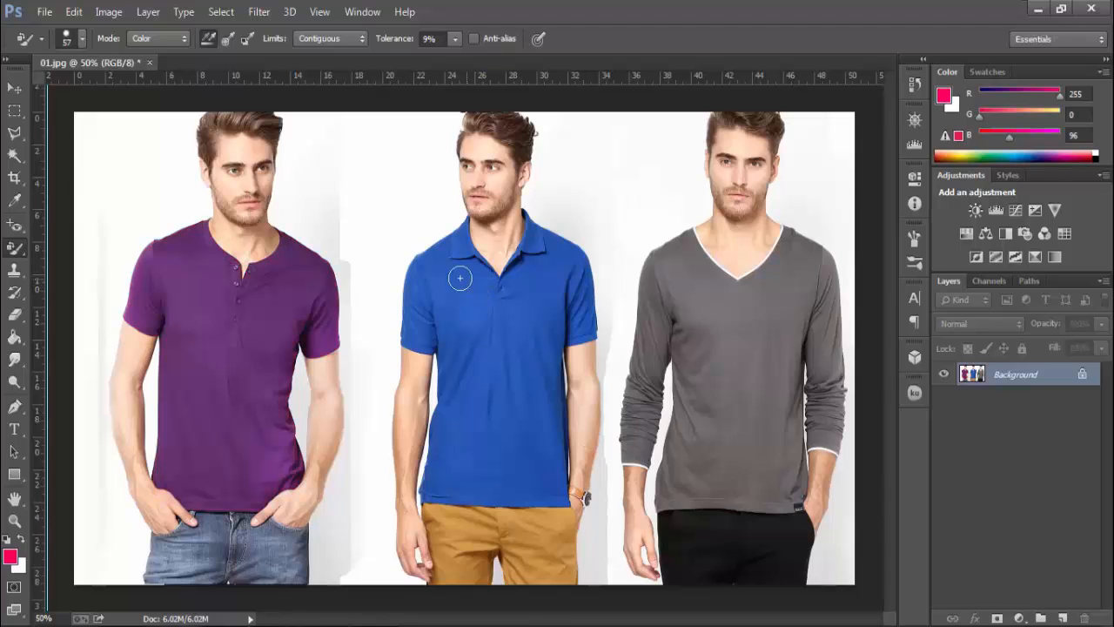
Step: Try painting the pink-red color over the blue and grey shirts, undoing each stroke
mouse_move(460, 277)
left_mouse_down()
mouse_move(435, 330)
mouse_move(419, 337)
mouse_move(406, 313)
mouse_move(430, 316)
mouse_move(434, 296)
mouse_move(457, 316)
mouse_move(474, 298)
mouse_move(452, 436)
mouse_move(528, 333)
mouse_move(556, 316)
mouse_move(553, 435)
left_mouse_up()
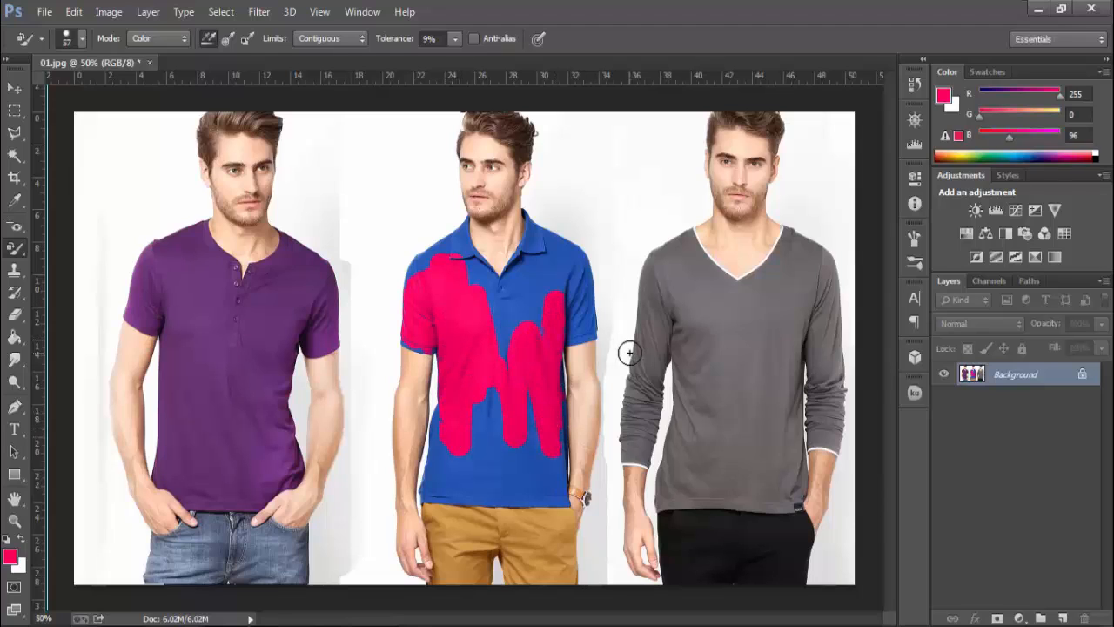
key("ctrl+z")
mouse_move(718, 409)
left_mouse_down()
mouse_move(714, 304)
mouse_move(680, 294)
mouse_move(680, 356)
mouse_move(692, 335)
mouse_move(667, 357)
mouse_move(665, 288)
mouse_move(650, 361)
mouse_move(648, 306)
mouse_move(648, 350)
mouse_move(624, 375)
mouse_move(650, 381)
mouse_move(650, 441)
mouse_move(649, 282)
mouse_move(688, 258)
left_mouse_up()
key("ctrl+z")
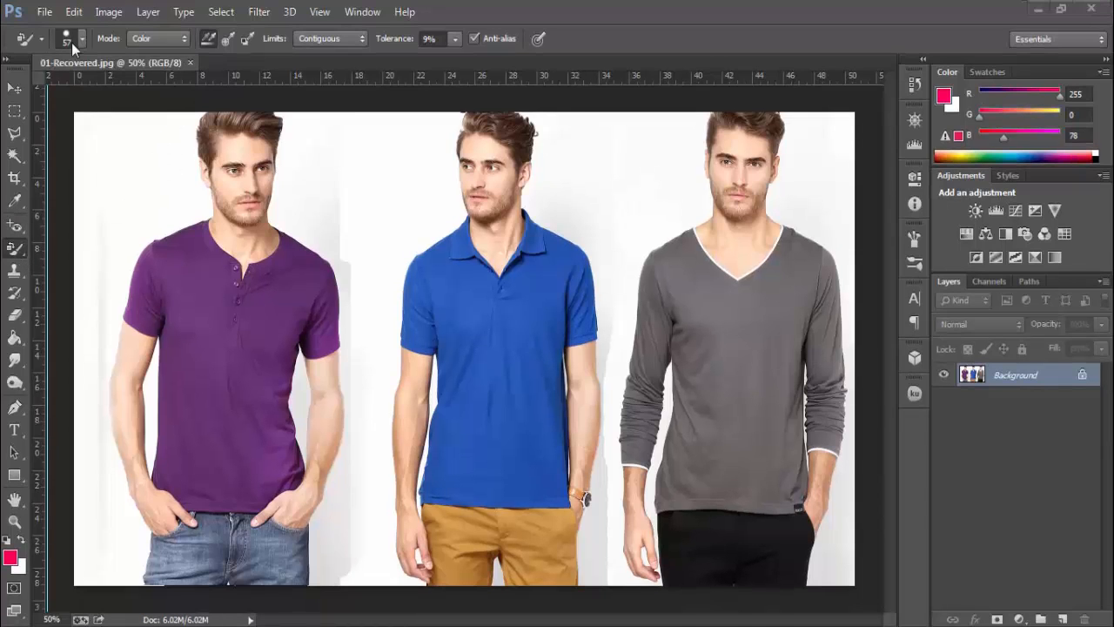
Step: Examine the brush's size, hardness, spacing, angle and roundness settings
left_click(82, 37)
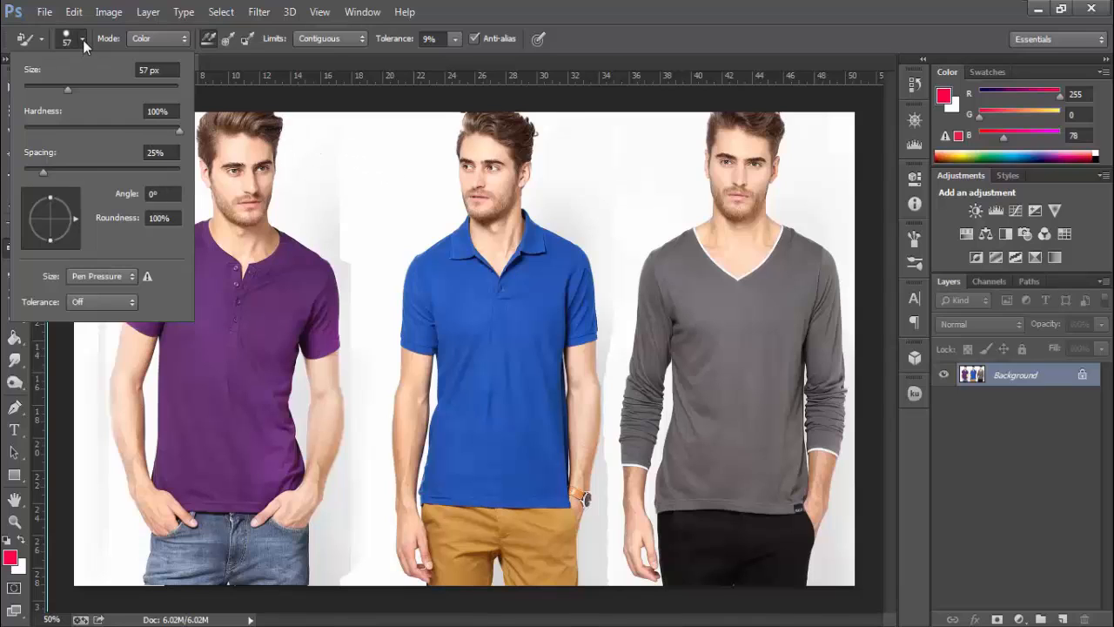
left_click(435, 209)
right_click(435, 209)
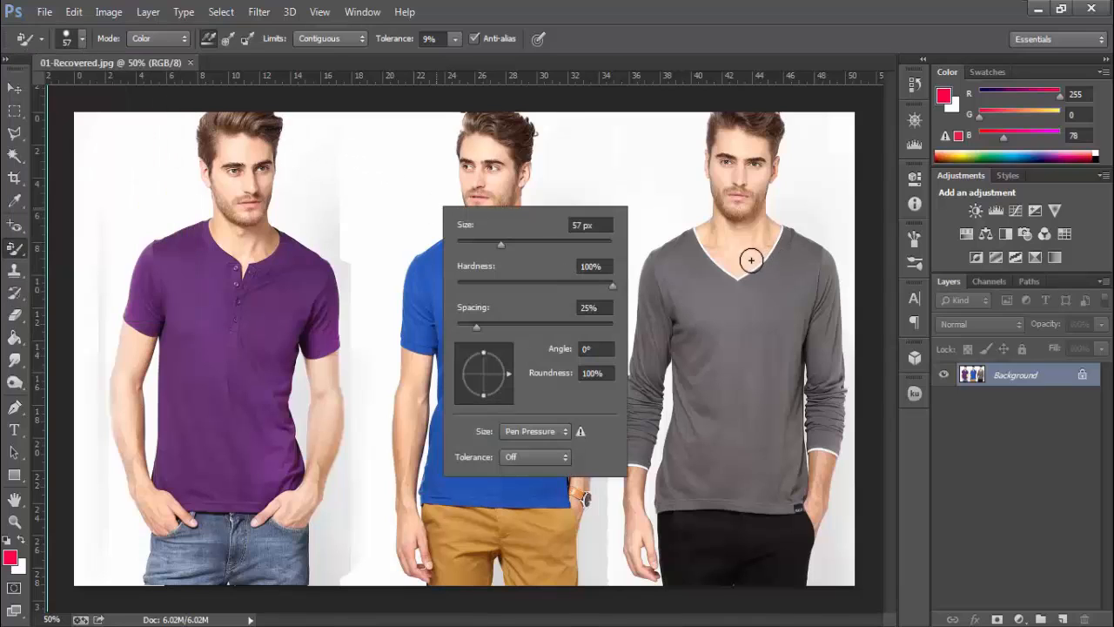
left_click(655, 57)
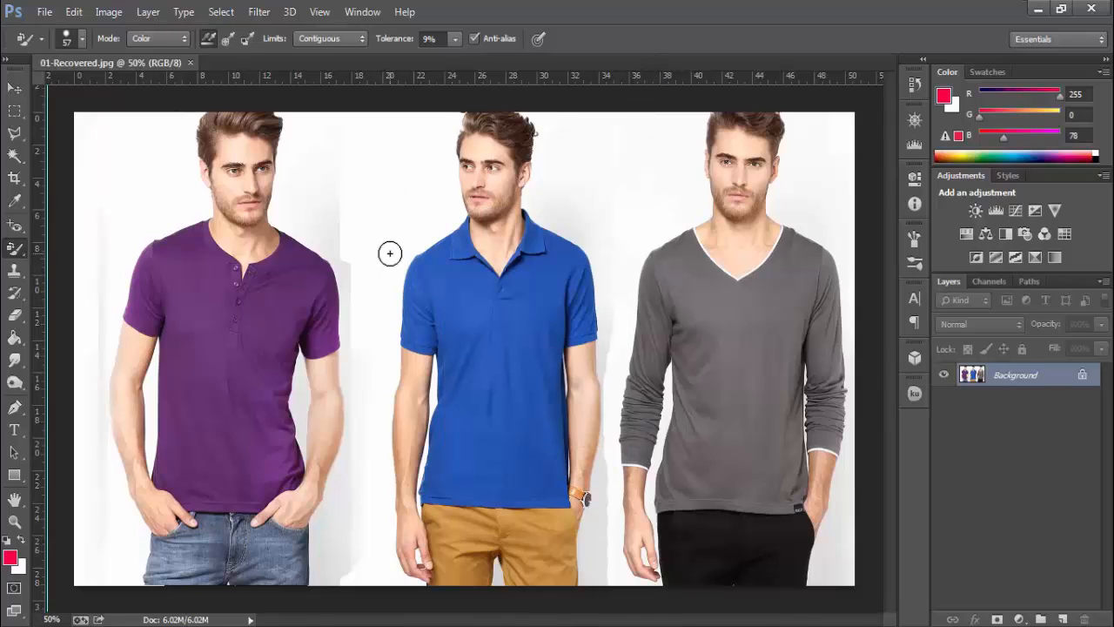
Step: Enlarge the brush to 150 px, reduce it to 80 px, and resize it to 316 px
key("bracketright")
key("bracketright")
key("bracketright")
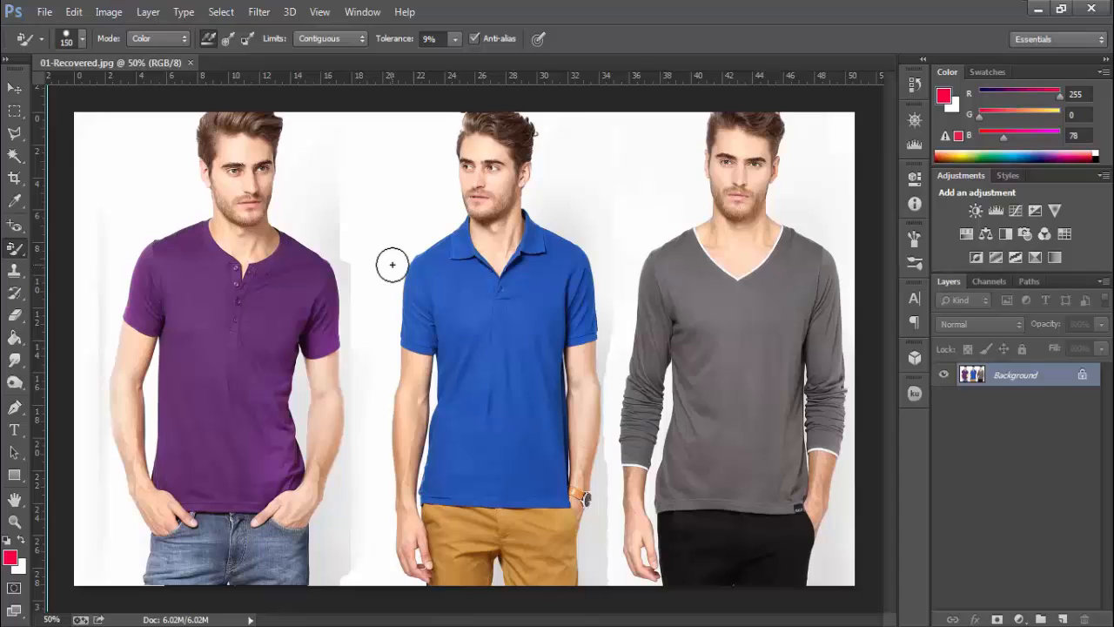
key("bracketleft")
key("bracketleft")
key("bracketleft")
key("bracketleft")
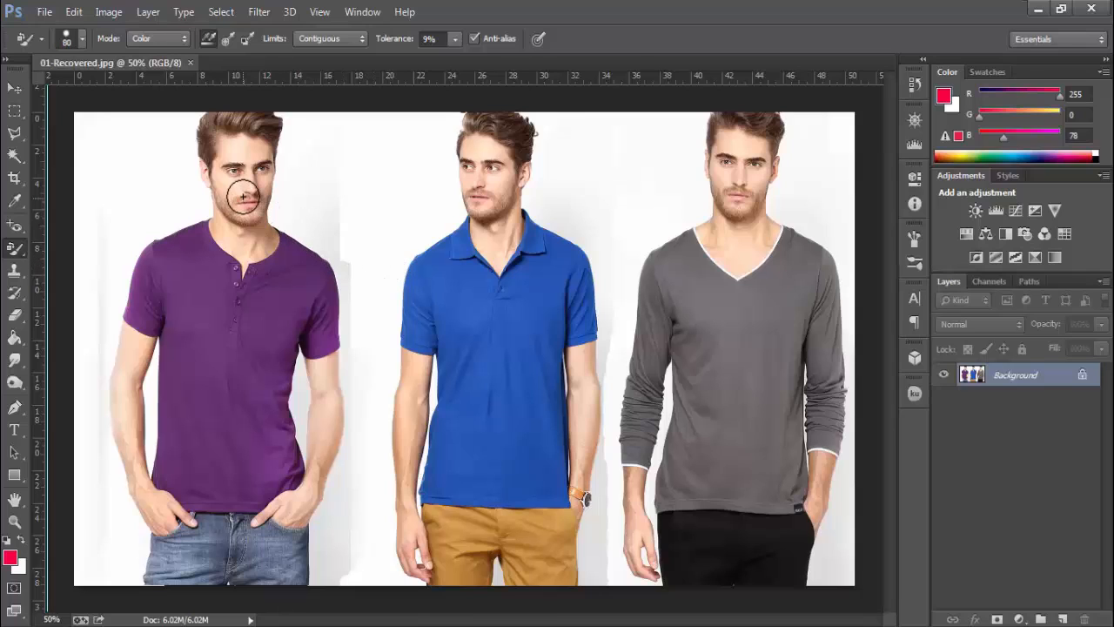
mouse_move(242, 192)
left_mouse_down()
mouse_move(418, 245)
mouse_move(262, 257)
mouse_move(370, 268)
mouse_move(284, 259)
left_mouse_up()
Step: Set the Color Replacement Tool's mode to Hue and its brush size to 65 px
left_click(150, 39)
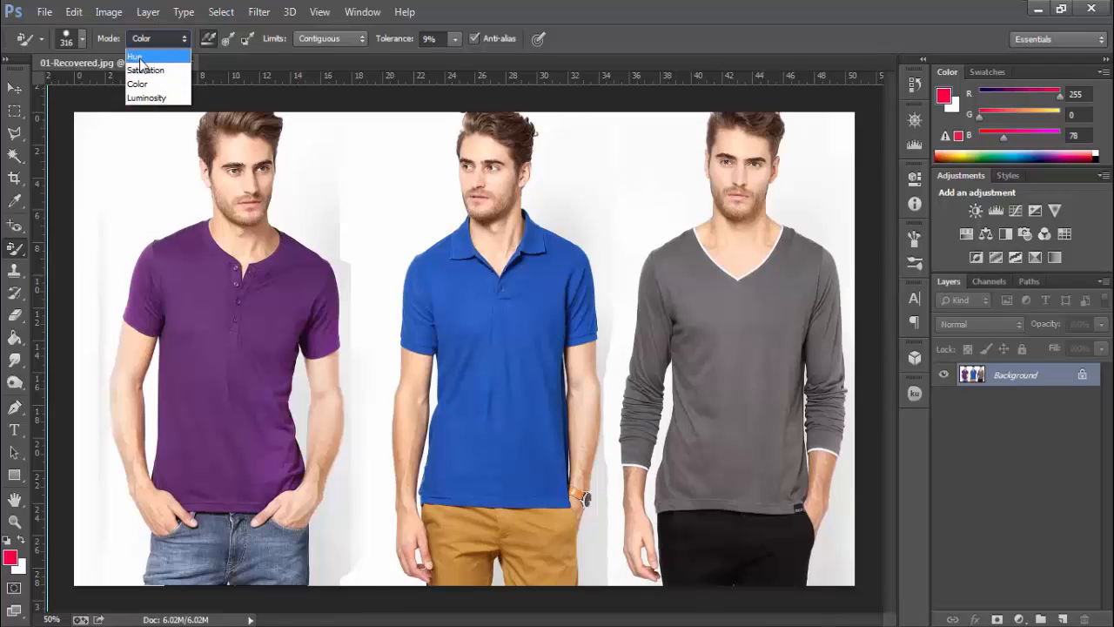
left_click(151, 59)
right_click(247, 314)
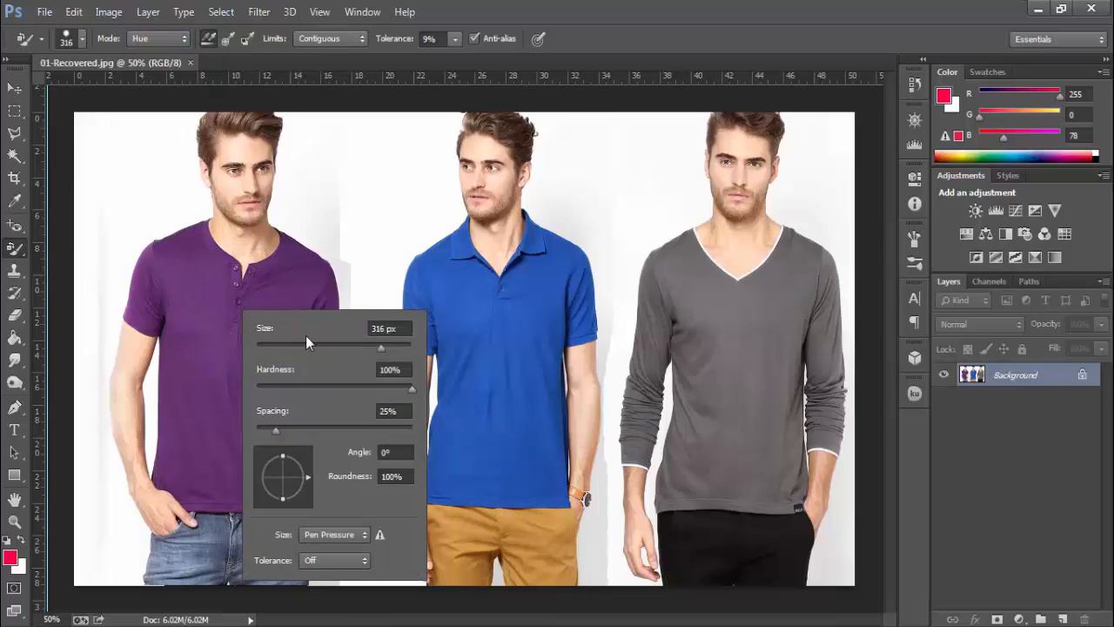
left_click(156, 294)
Step: Try painting parts of the purple and blue shirts in Hue mode, and undo the strokes
mouse_move(162, 269)
left_mouse_down()
mouse_move(159, 328)
mouse_move(142, 307)
mouse_move(157, 263)
mouse_move(171, 254)
mouse_move(144, 295)
mouse_move(173, 245)
mouse_move(193, 261)
mouse_move(204, 240)
mouse_move(240, 288)
mouse_move(220, 275)
mouse_move(254, 336)
left_mouse_up()
mouse_move(427, 289)
left_mouse_down()
mouse_move(444, 253)
mouse_move(470, 270)
mouse_move(483, 312)
mouse_move(467, 378)
mouse_move(457, 350)
mouse_move(440, 382)
mouse_move(445, 336)
mouse_move(475, 401)
left_mouse_up()
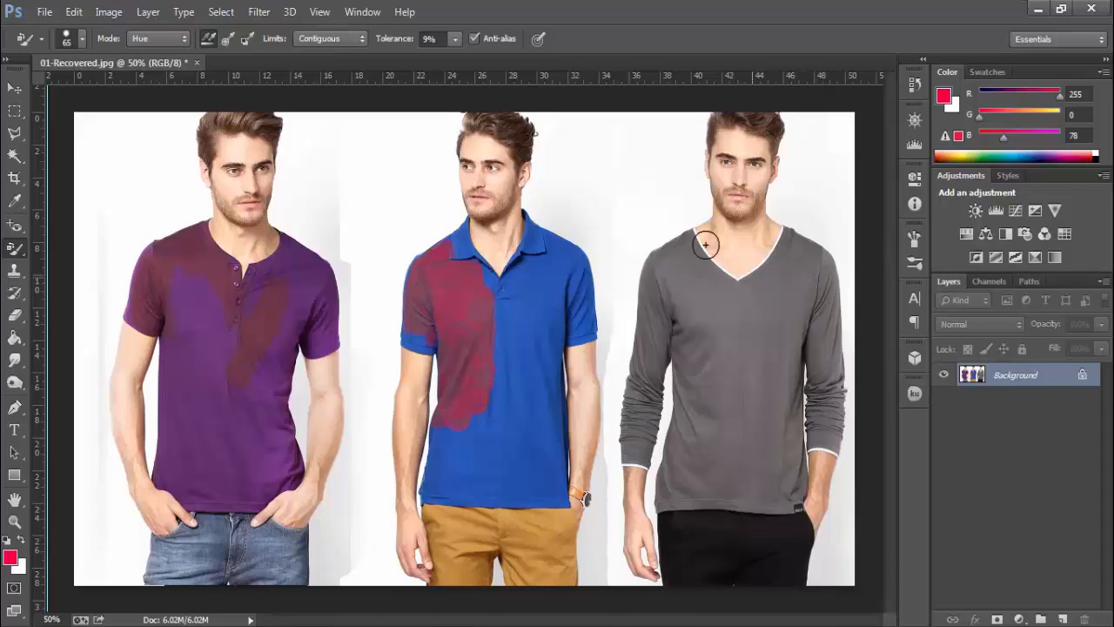
left_click(154, 42)
left_click(154, 42)
key("ctrl+alt+z")
key("ctrl+alt+z")
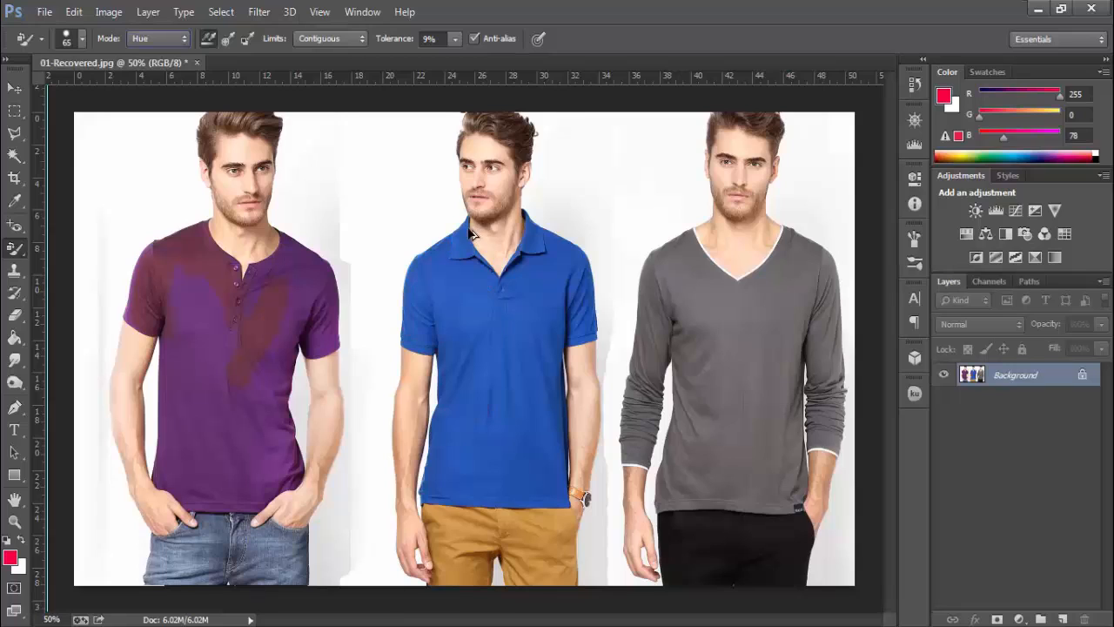
Step: Switch the replacement mode to Saturation and paint the purple shirt's sleeve, chest and button area
left_click(169, 40)
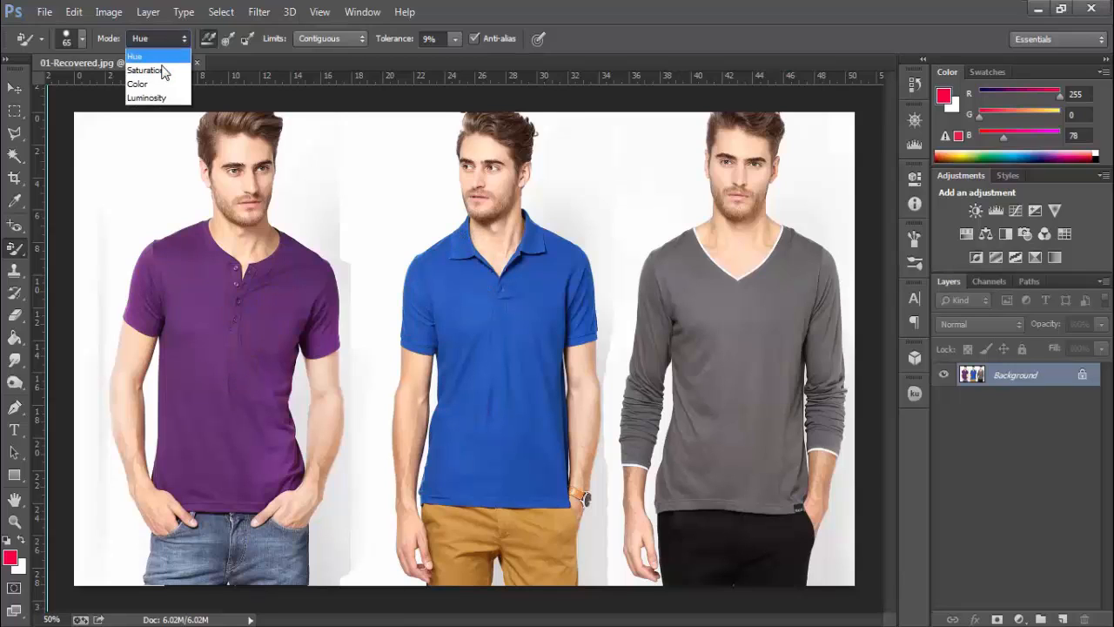
left_click(146, 71)
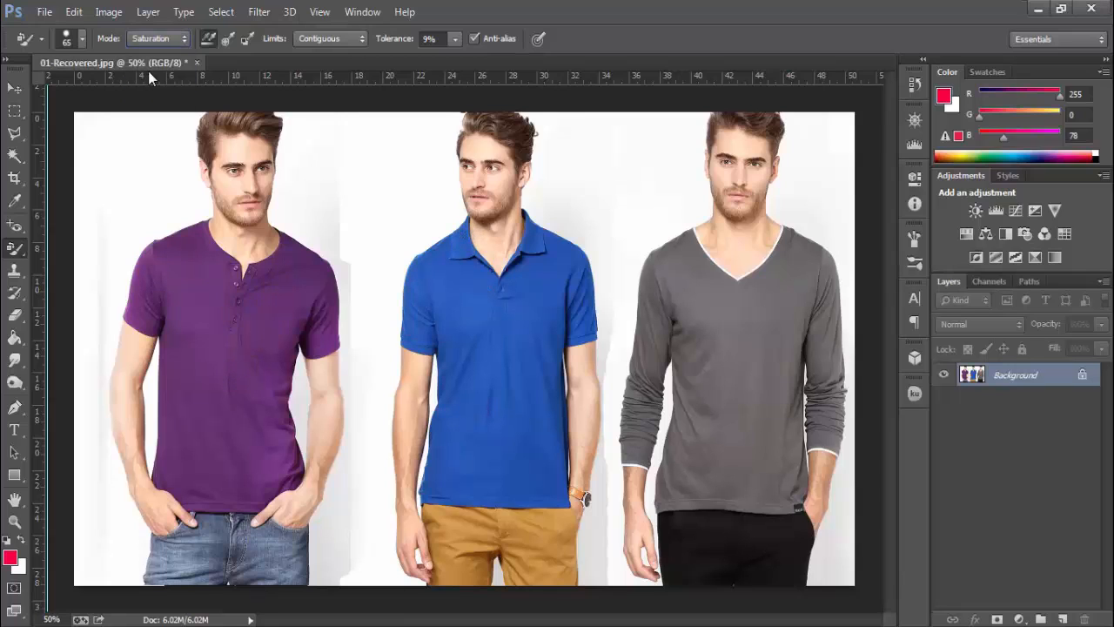
mouse_move(189, 244)
left_mouse_down()
mouse_move(192, 352)
mouse_move(201, 348)
mouse_move(168, 355)
mouse_move(169, 285)
mouse_move(136, 304)
left_mouse_up()
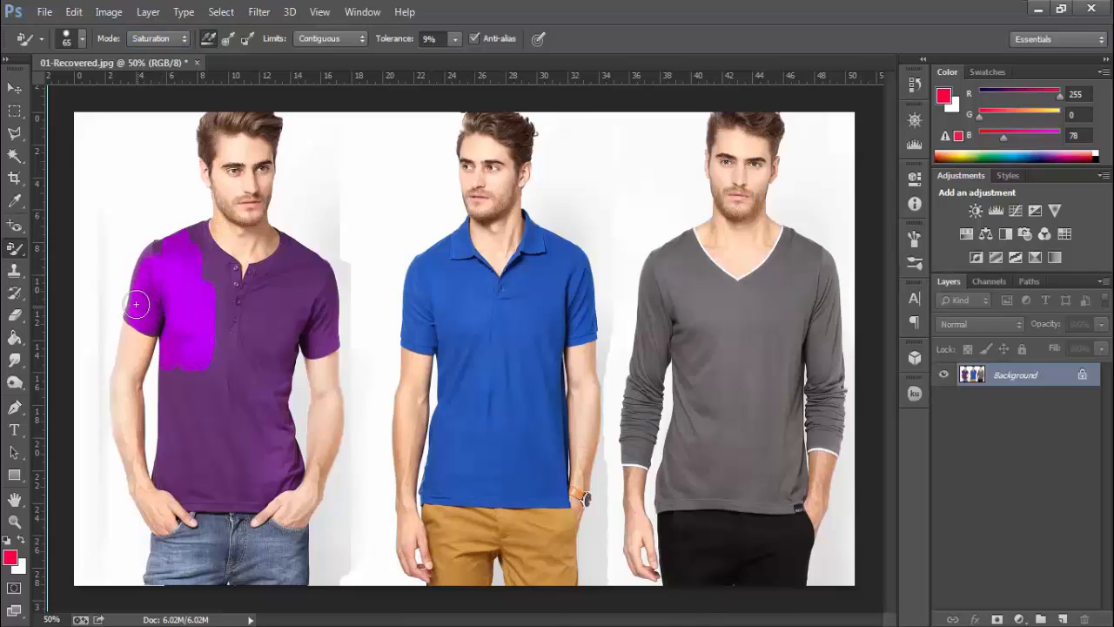
left_click(11, 555)
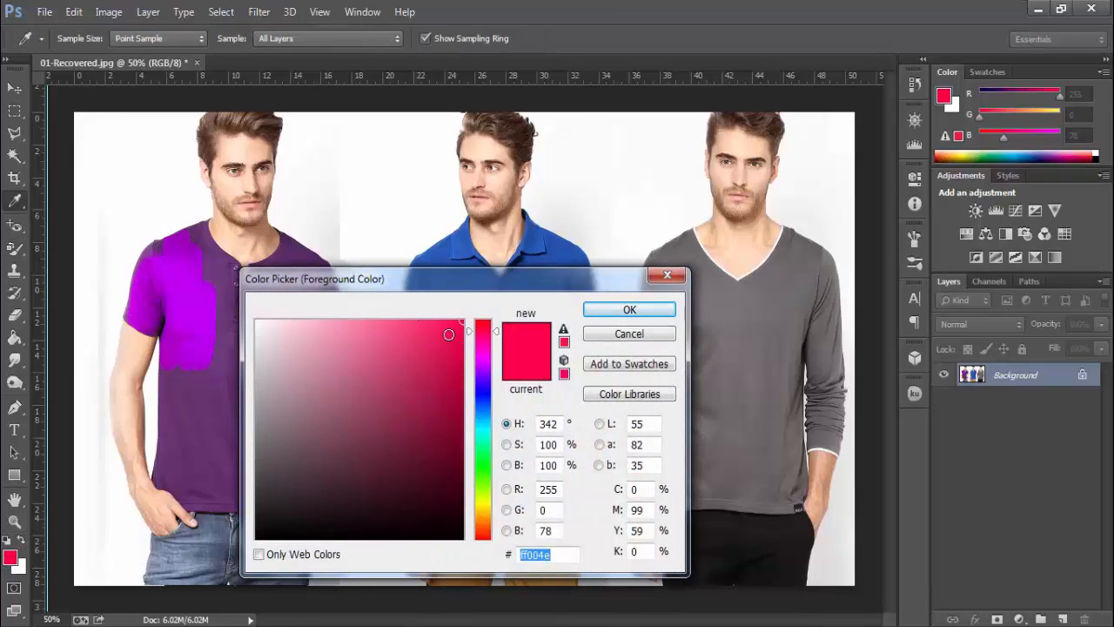
left_click(616, 336)
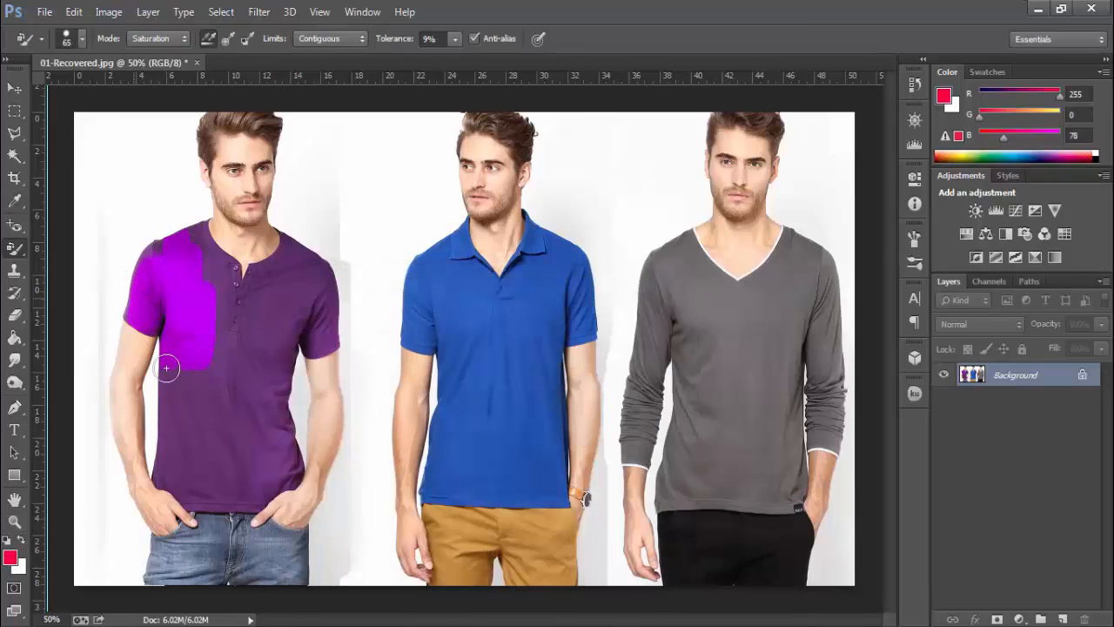
mouse_move(189, 233)
left_mouse_down()
mouse_move(167, 249)
mouse_move(208, 262)
mouse_move(190, 243)
mouse_move(206, 237)
mouse_move(239, 323)
left_mouse_up()
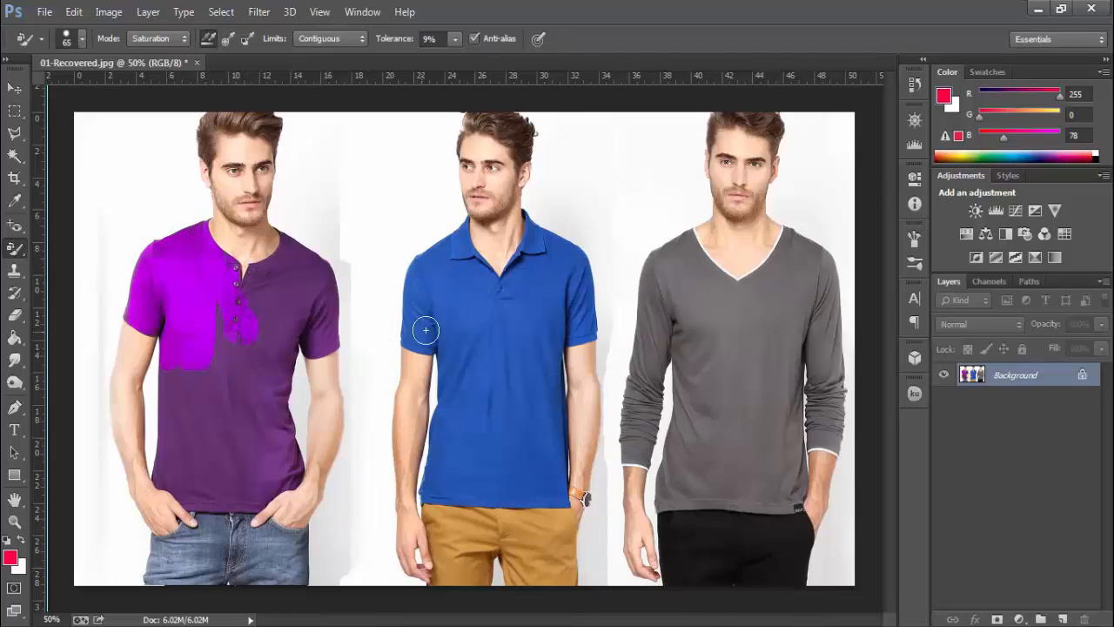
Step: Try Saturation strokes on the blue shirt, grey shirt and black trousers, and undo all the Saturation painting
mouse_move(425, 329)
left_mouse_down()
mouse_move(453, 330)
mouse_move(443, 346)
mouse_move(429, 312)
mouse_move(423, 354)
mouse_move(435, 341)
mouse_move(405, 337)
mouse_move(403, 312)
mouse_move(485, 266)
mouse_move(457, 283)
left_mouse_up()
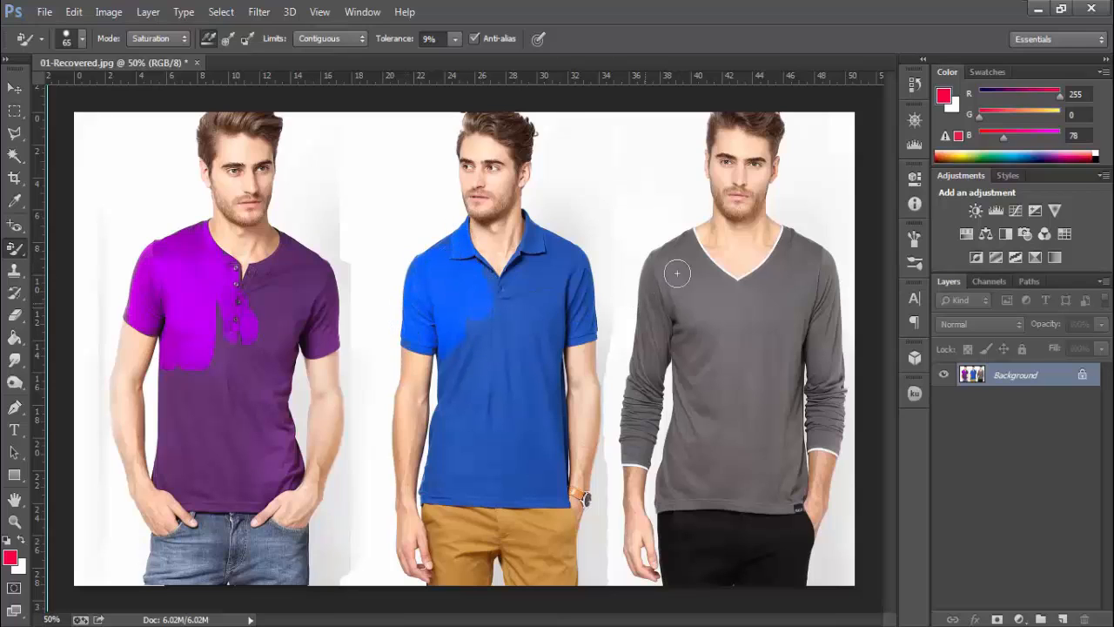
mouse_move(677, 269)
left_mouse_down()
mouse_move(718, 348)
mouse_move(724, 336)
mouse_move(748, 343)
mouse_move(710, 287)
mouse_move(680, 298)
mouse_move(724, 362)
left_mouse_up()
mouse_move(707, 530)
left_mouse_down()
mouse_move(708, 562)
mouse_move(693, 572)
mouse_move(681, 564)
mouse_move(693, 539)
mouse_move(715, 570)
left_mouse_up()
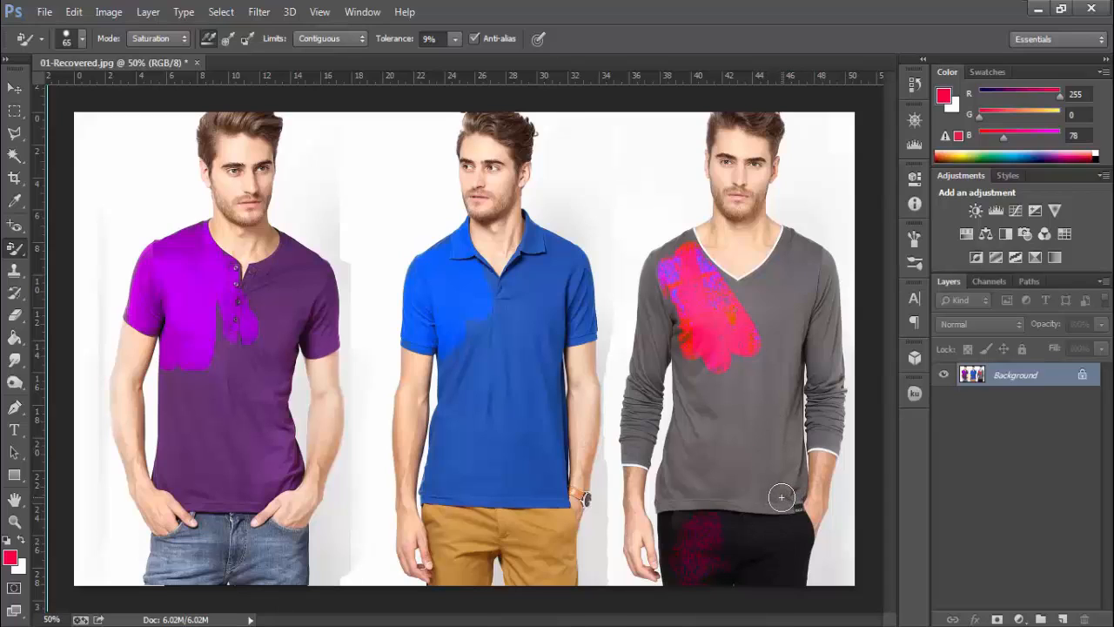
key("ctrl+alt+z")
key("ctrl+alt+z")
key("ctrl+alt+z")
key("ctrl+alt+z")
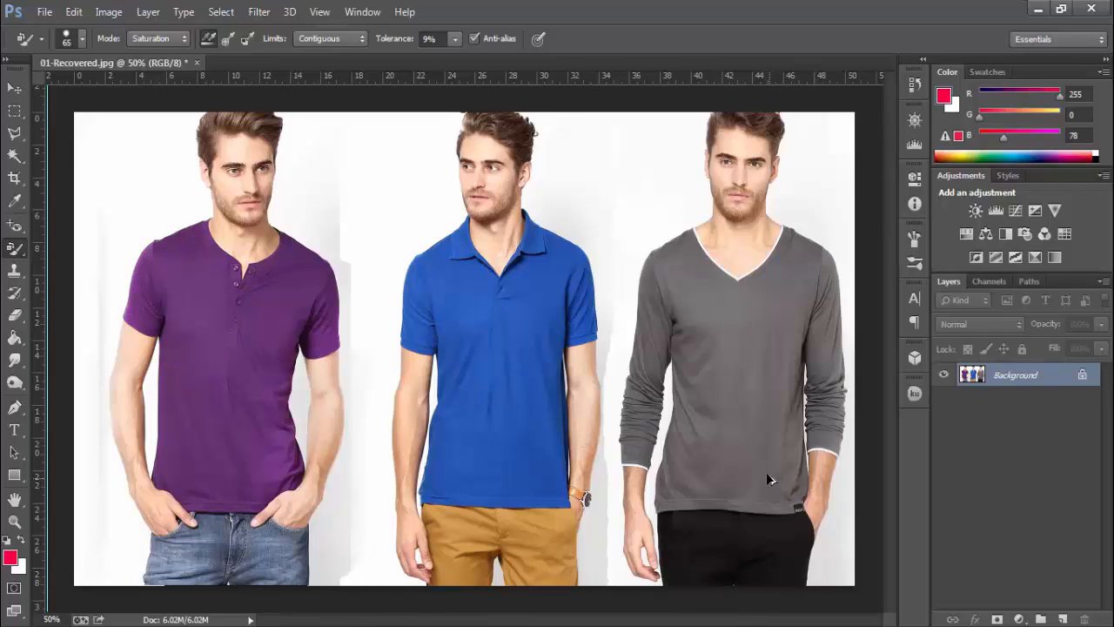
Step: Switch the replacement mode to Luminosity, try painting over the grey shirt, and undo that stroke
left_click(150, 40)
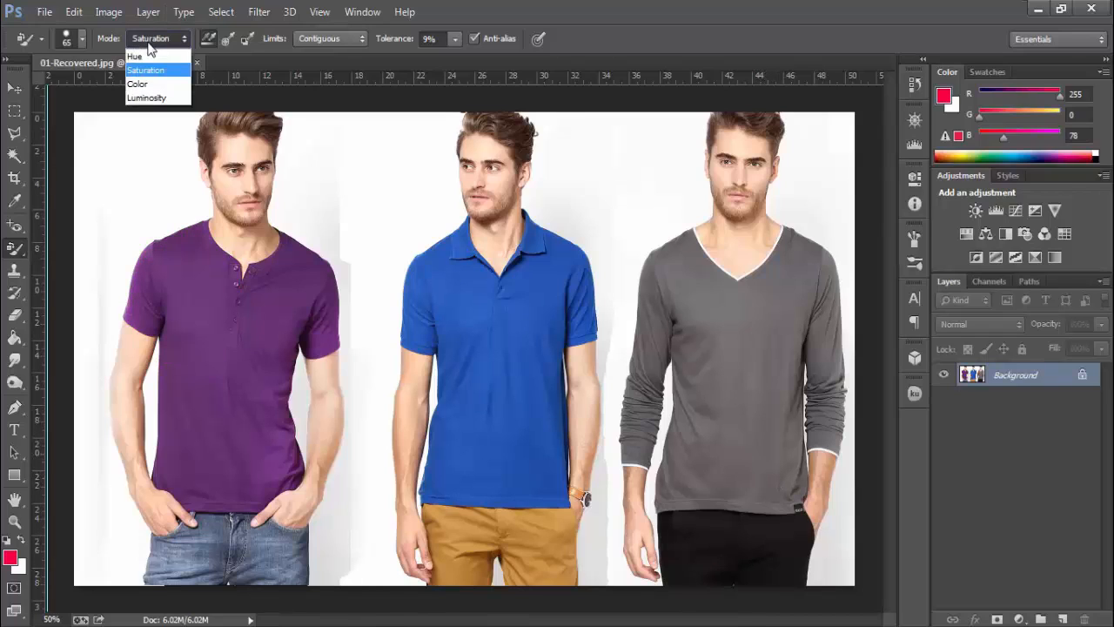
left_click(150, 98)
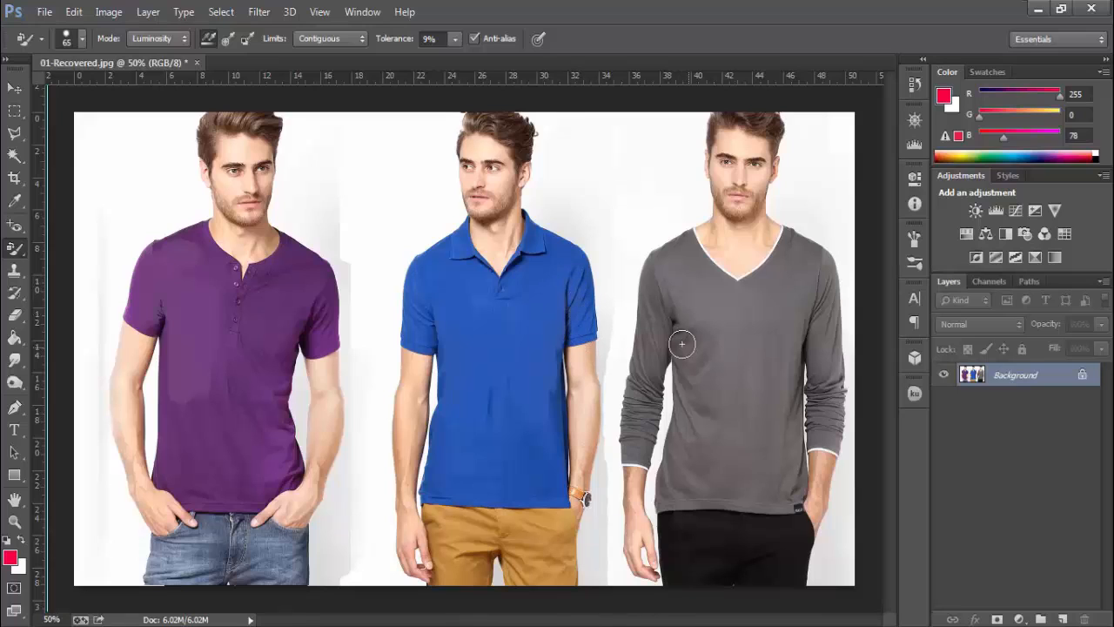
mouse_move(682, 344)
left_mouse_down()
mouse_move(642, 356)
mouse_move(665, 286)
mouse_move(679, 279)
mouse_move(718, 340)
left_mouse_up()
key("ctrl+z")
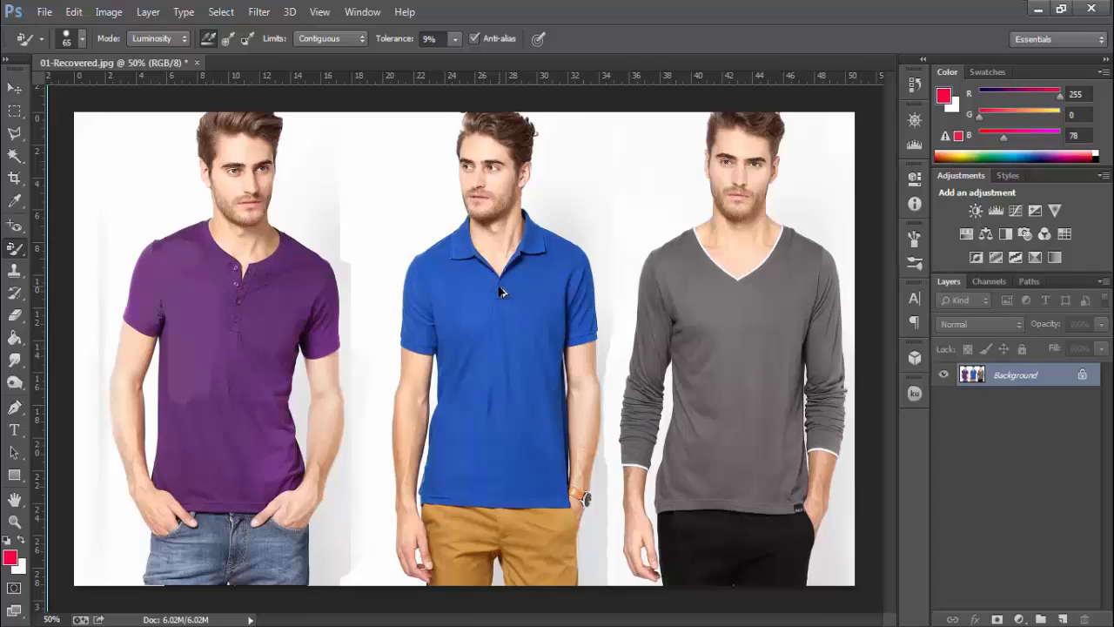
Step: Set the replacement mode to Color, try painting across all three shirts, and undo the strokes
left_click(148, 39)
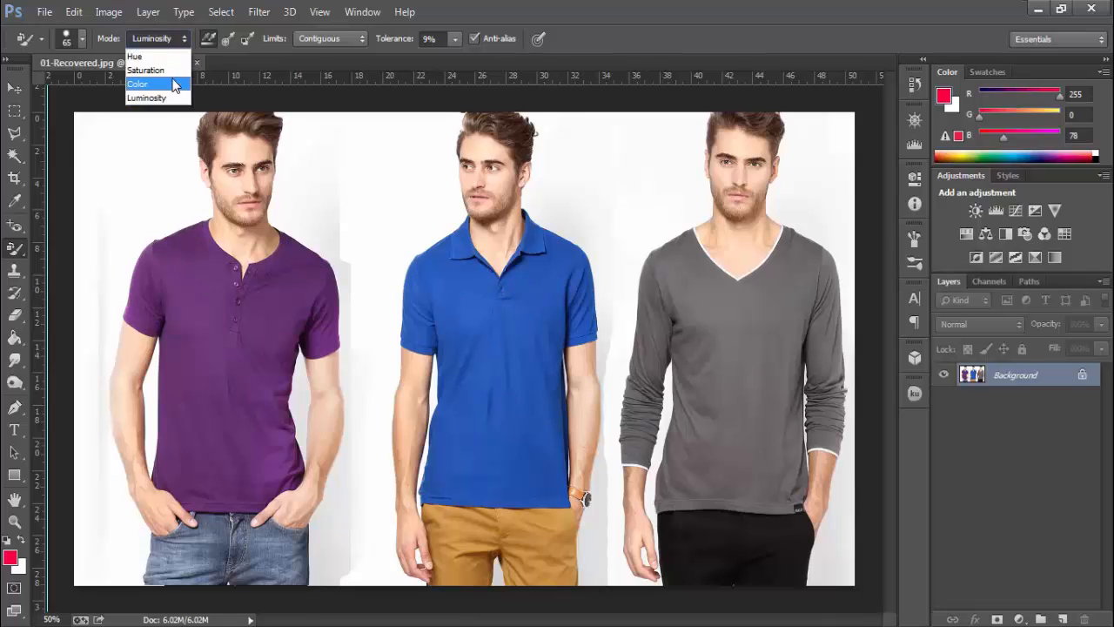
left_click(138, 85)
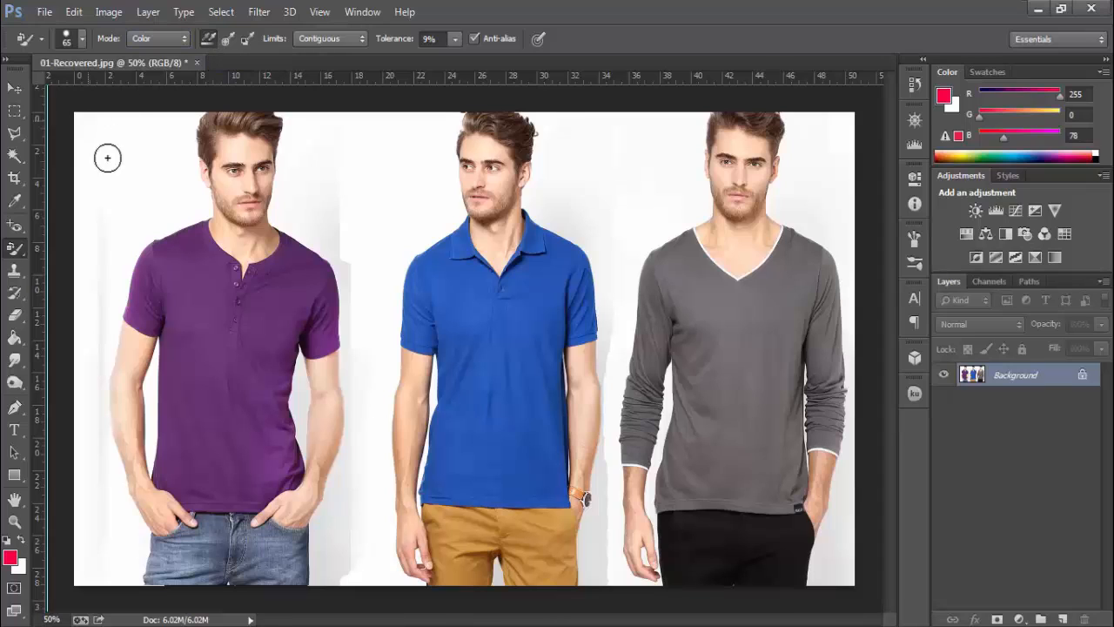
mouse_move(144, 254)
left_mouse_down()
mouse_move(180, 321)
mouse_move(201, 361)
mouse_move(245, 350)
mouse_move(249, 432)
mouse_move(295, 400)
left_mouse_up()
mouse_move(404, 433)
left_mouse_down()
mouse_move(490, 476)
mouse_move(478, 482)
mouse_move(580, 345)
mouse_move(668, 320)
mouse_move(680, 346)
mouse_move(723, 363)
mouse_move(772, 284)
mouse_move(768, 389)
mouse_move(803, 342)
mouse_move(824, 260)
mouse_move(827, 374)
mouse_move(791, 376)
mouse_move(770, 405)
mouse_move(701, 436)
mouse_move(684, 511)
mouse_move(691, 565)
left_mouse_up()
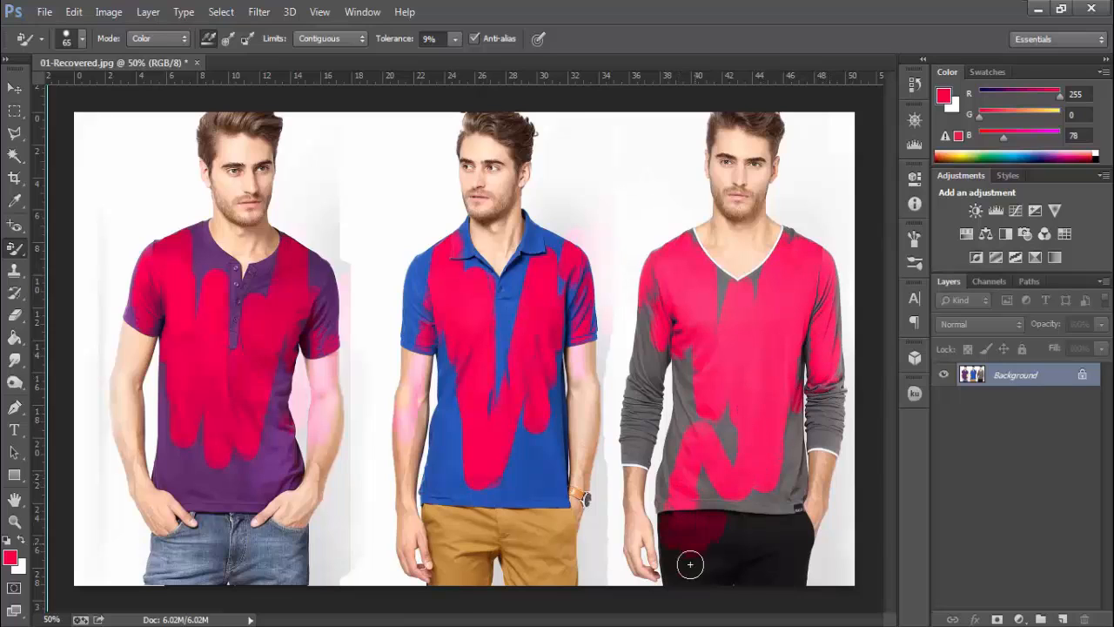
key("ctrl+z")
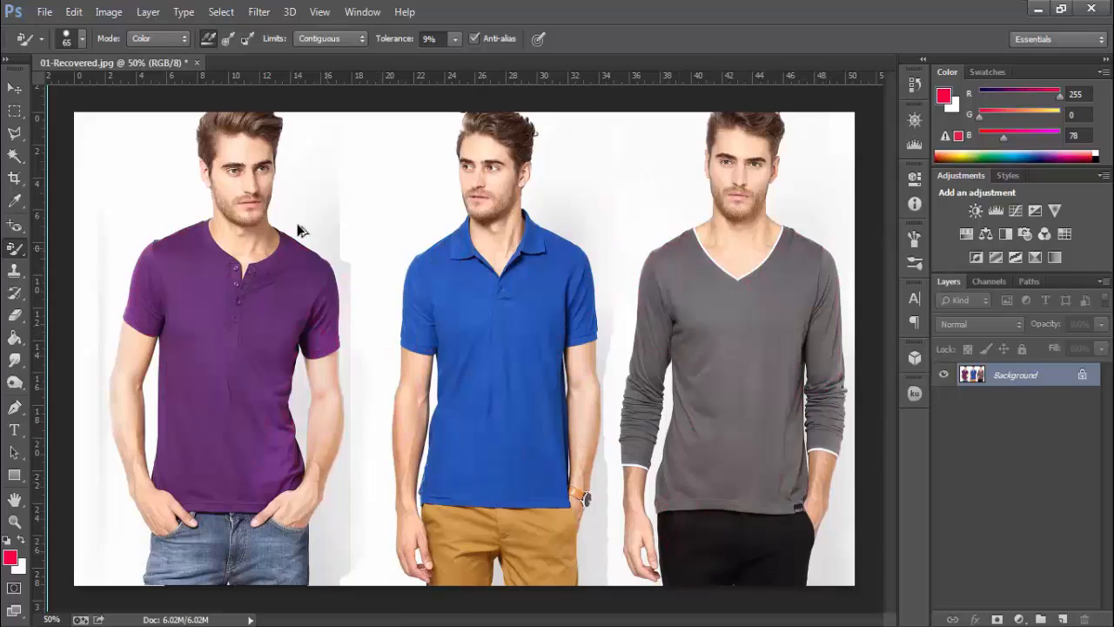
Step: Switch the sampling to Once and paint over parts of the purple, blue and grey shirts
left_click(228, 39)
mouse_move(194, 261)
left_mouse_down()
mouse_move(193, 440)
mouse_move(183, 427)
mouse_move(177, 256)
mouse_move(141, 244)
mouse_move(174, 239)
mouse_move(246, 309)
mouse_move(298, 268)
mouse_move(325, 366)
left_mouse_up()
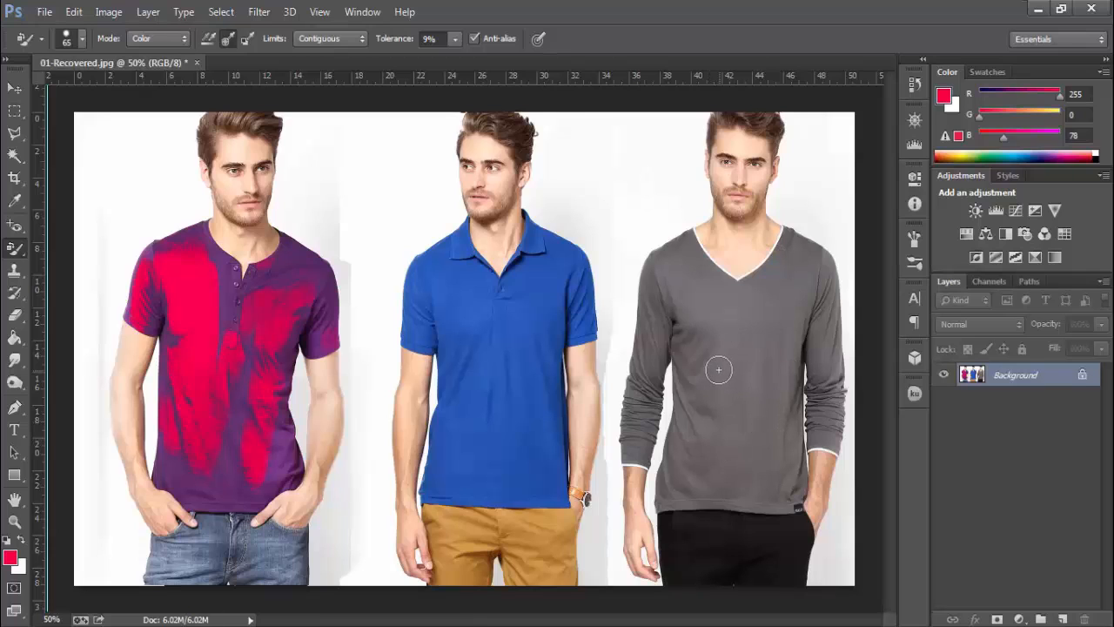
mouse_move(452, 281)
left_mouse_down()
mouse_move(556, 320)
mouse_move(576, 357)
mouse_move(581, 324)
left_mouse_up()
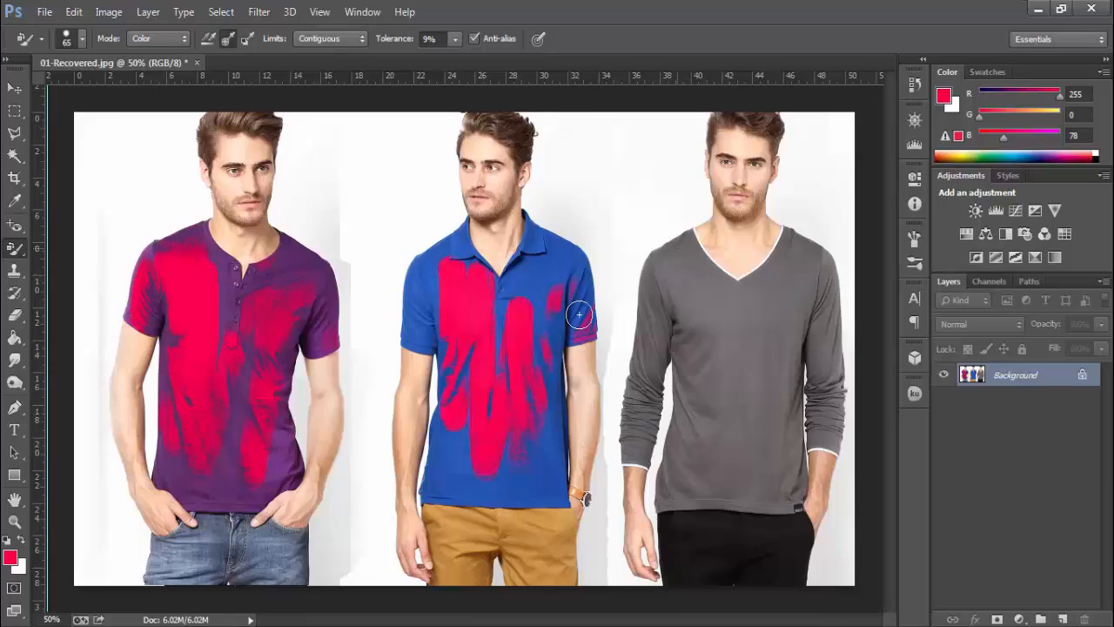
mouse_move(692, 254)
left_mouse_down()
mouse_move(699, 363)
mouse_move(752, 482)
mouse_move(801, 426)
mouse_move(793, 413)
left_mouse_up()
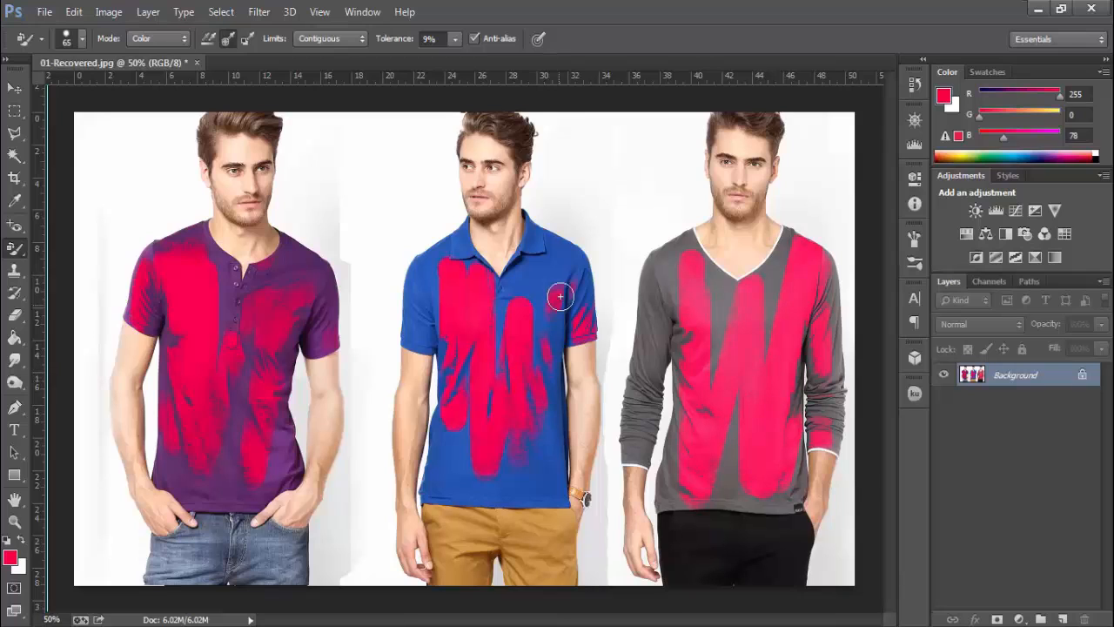
mouse_move(560, 298)
left_mouse_down()
mouse_move(541, 326)
mouse_move(563, 250)
mouse_move(502, 322)
mouse_move(488, 382)
mouse_move(460, 258)
left_mouse_up()
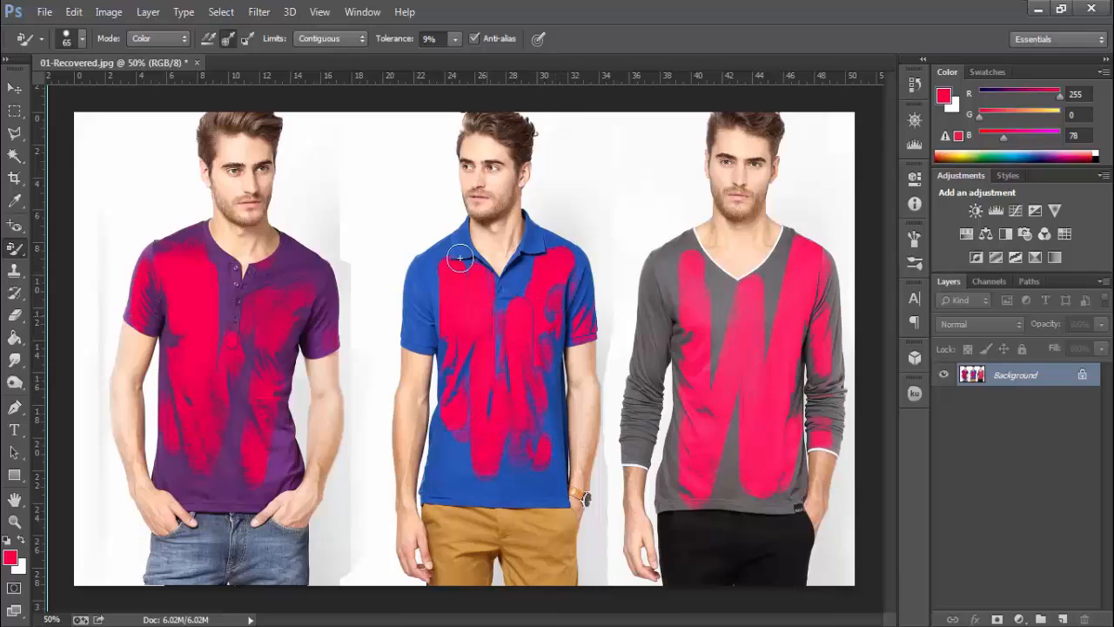
mouse_move(421, 333)
left_mouse_down()
mouse_move(418, 296)
mouse_move(427, 308)
left_mouse_up()
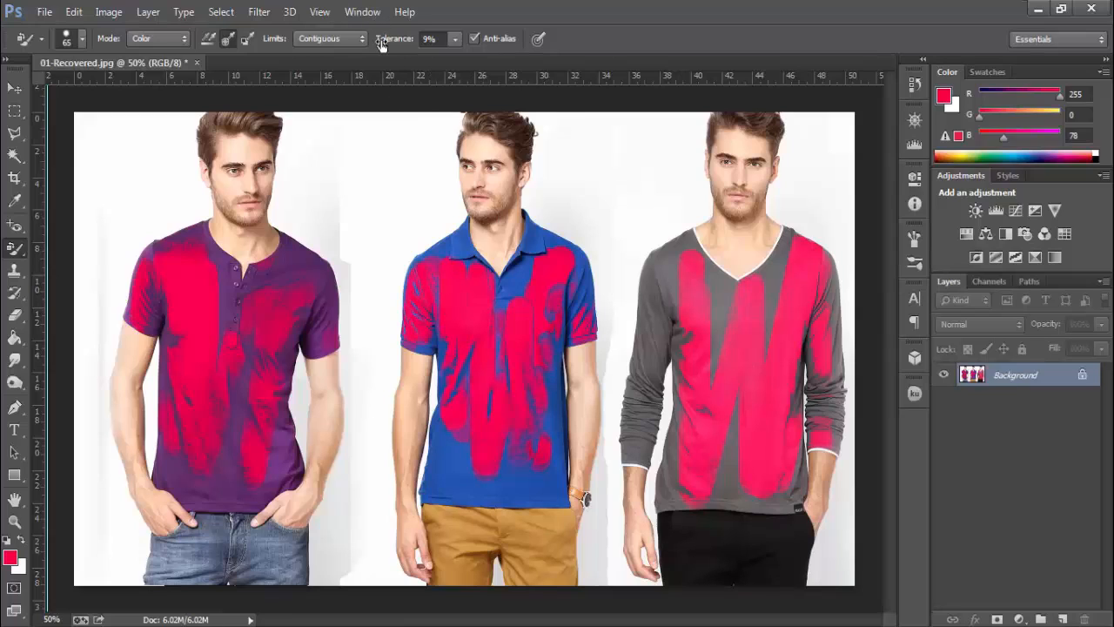
Step: Raise the tolerance to 69% and undo the painting on all three shirts
left_click_drag(380, 46, 383, 45)
left_click_drag(446, 47, 395, 40)
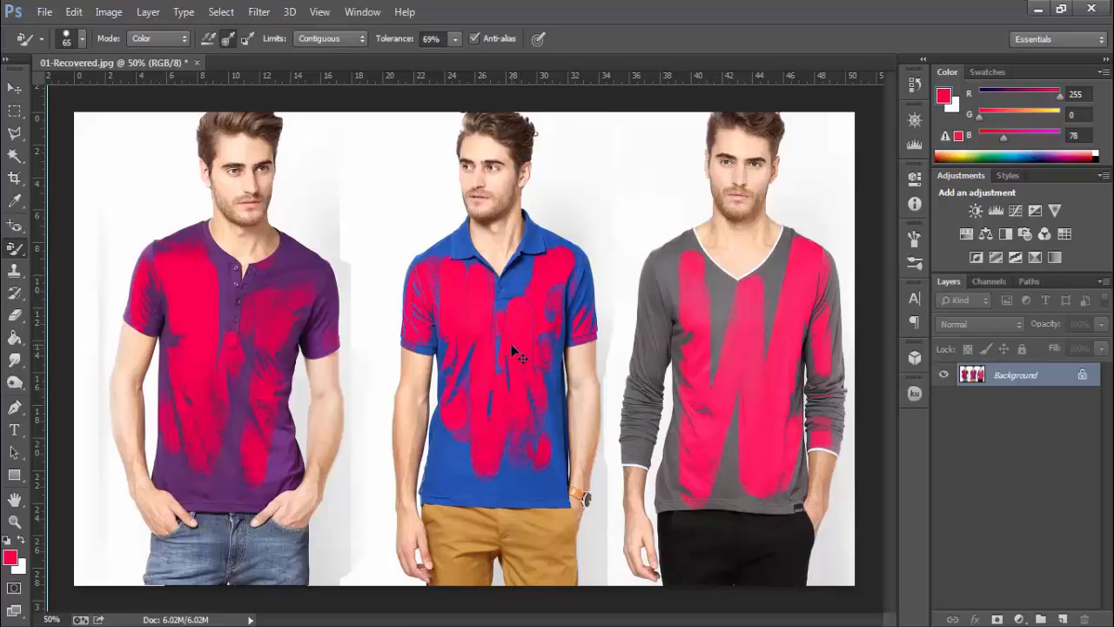
key("ctrl+alt+z")
key("ctrl+alt+z")
key("ctrl+alt+z")
key("ctrl+alt+z")
key("ctrl+alt+z")
key("ctrl+alt+z")
Step: Try recoloring the blue polo shirt with the 69% tolerance, and undo the painting
left_click(485, 320)
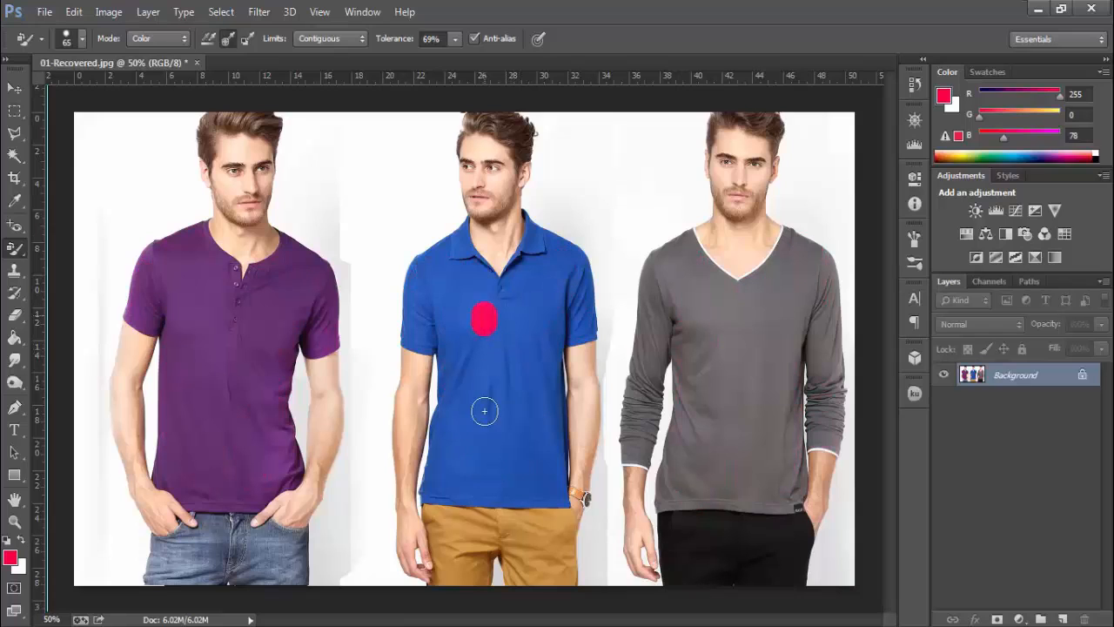
mouse_move(485, 411)
left_mouse_down()
mouse_move(453, 439)
mouse_move(460, 396)
mouse_move(423, 288)
mouse_move(411, 330)
mouse_move(422, 372)
mouse_move(433, 348)
mouse_move(510, 347)
mouse_move(547, 319)
mouse_move(578, 325)
mouse_move(591, 354)
mouse_move(558, 296)
mouse_move(553, 331)
mouse_move(540, 295)
mouse_move(582, 267)
mouse_move(558, 379)
mouse_move(442, 475)
mouse_move(562, 500)
mouse_move(431, 440)
mouse_move(438, 426)
mouse_move(510, 438)
mouse_move(483, 421)
mouse_move(501, 395)
left_mouse_up()
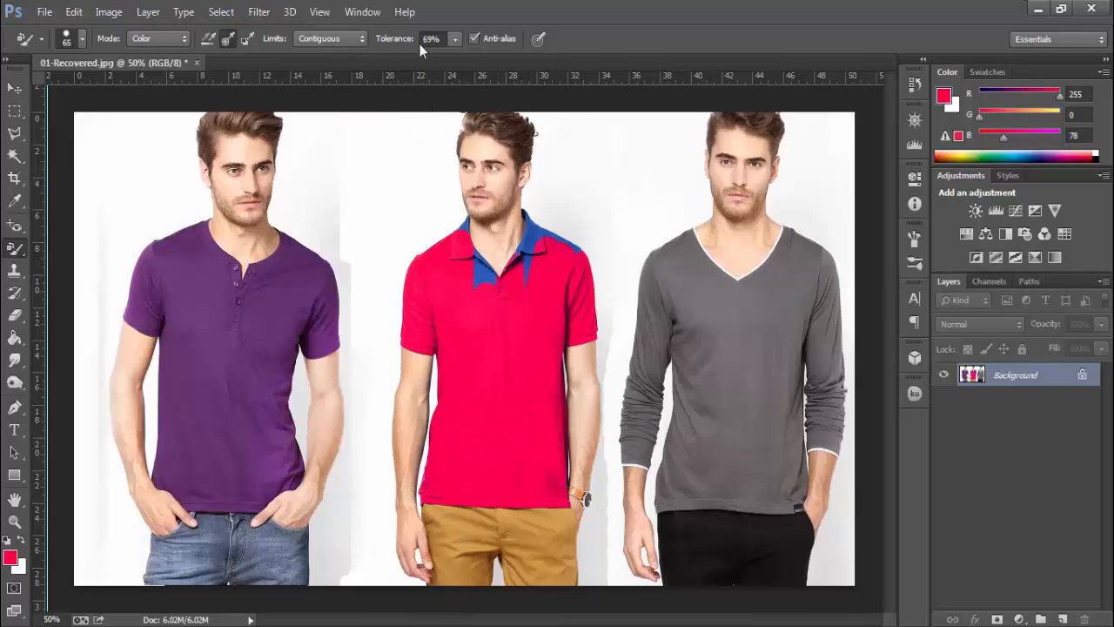
key("ctrl+z")
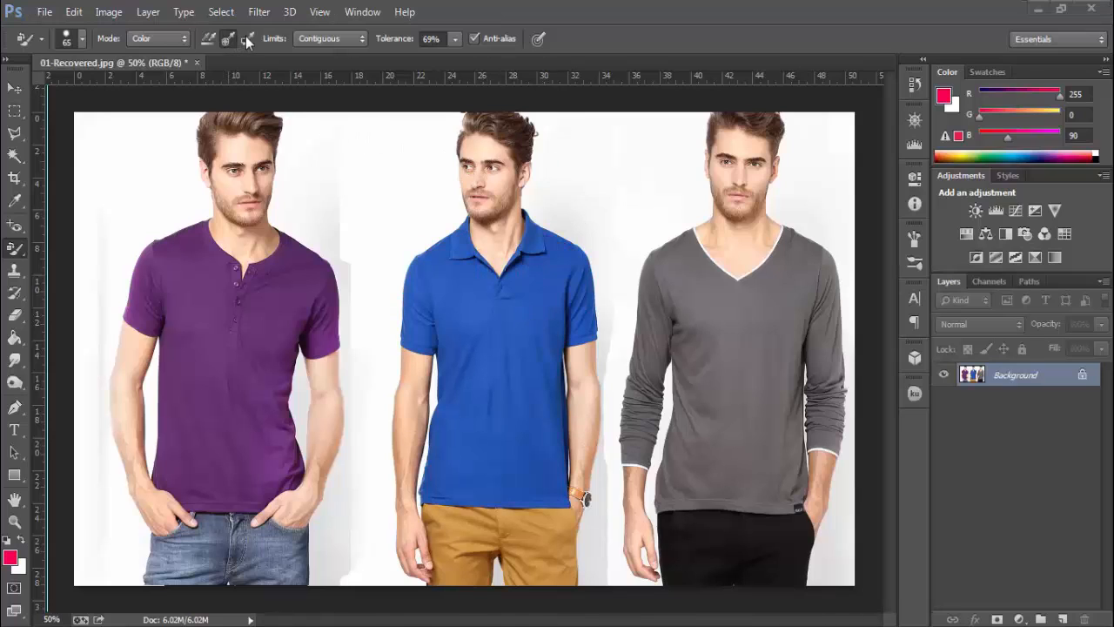
Step: Switch the sampling to Background Swatch and set the background color to #2b60be, picked from the blue shirt
left_click(248, 38)
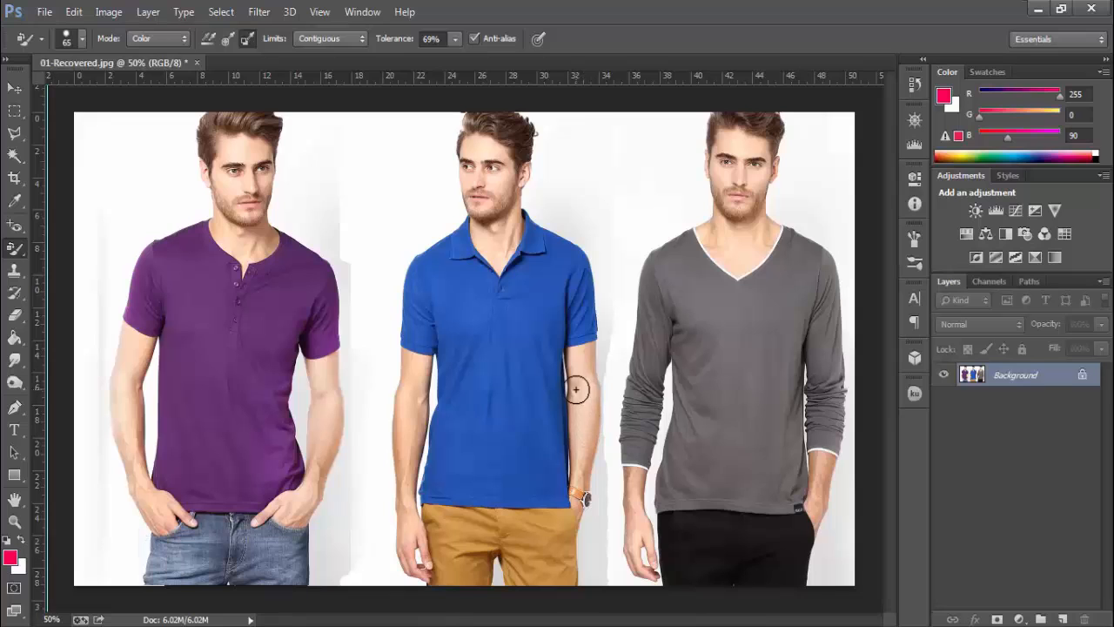
left_click(24, 566)
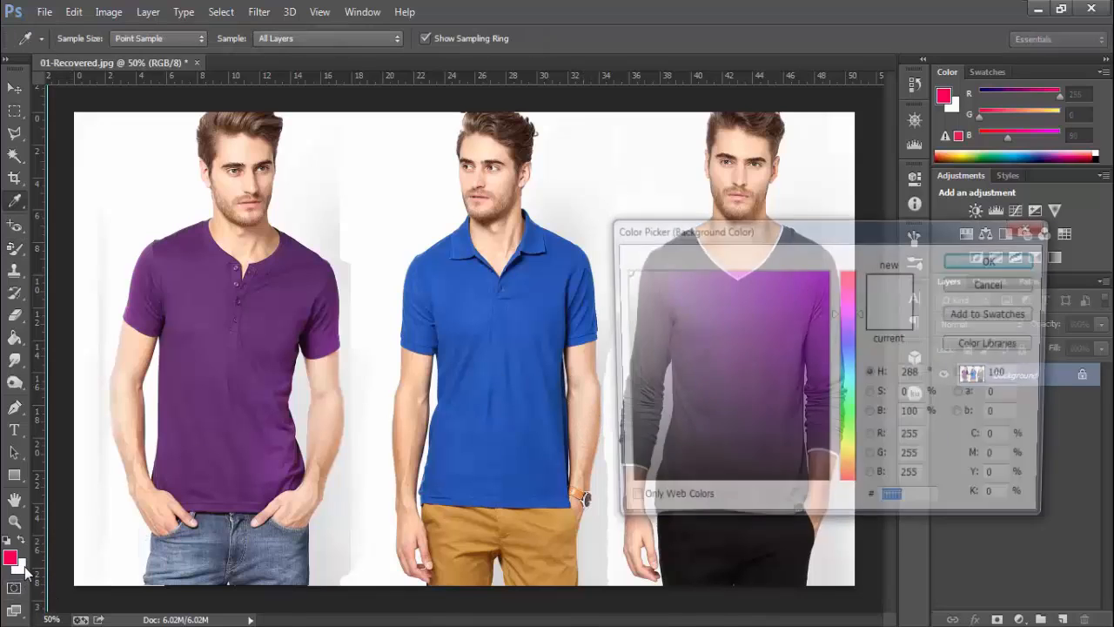
left_click(516, 324)
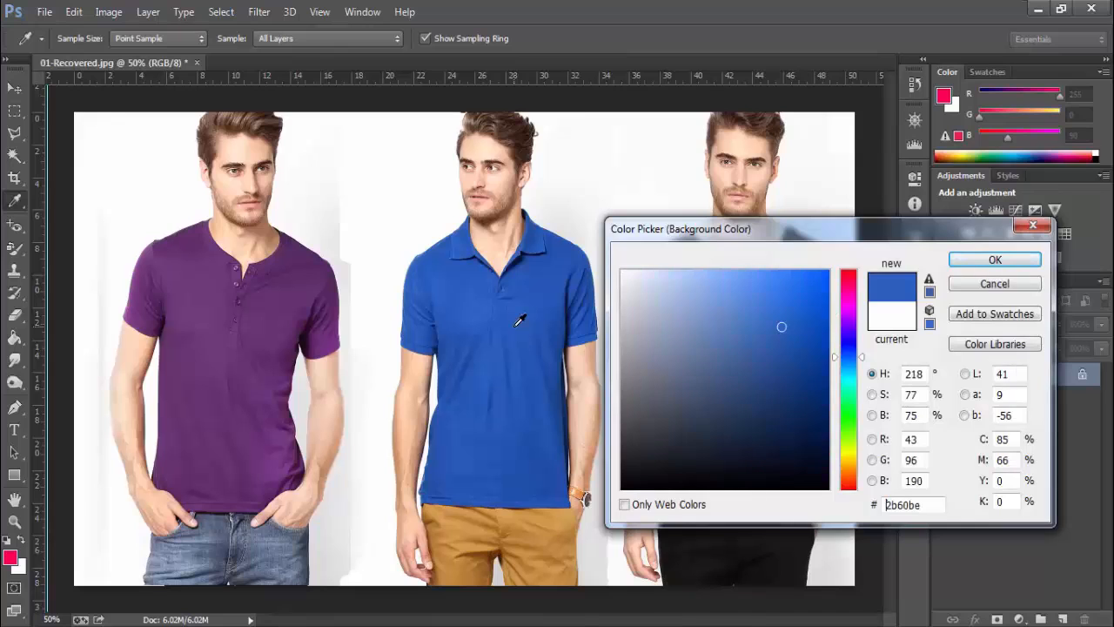
left_click(976, 262)
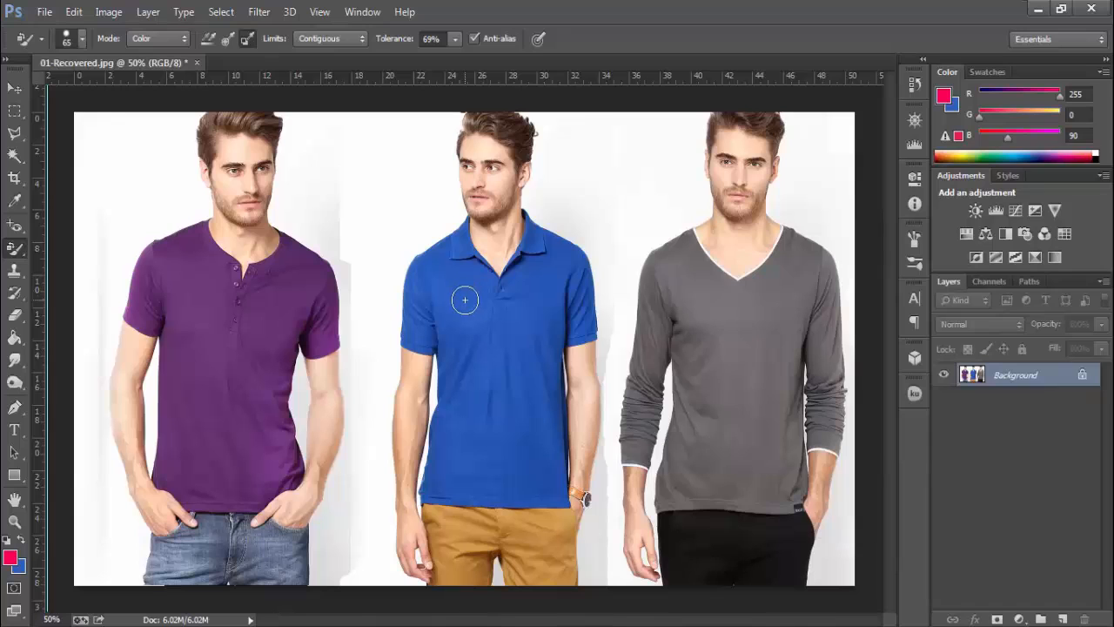
Step: Try recoloring the blue shirt using a brush enlarged to 1949 px and a tolerance of 47%
mouse_move(473, 318)
left_mouse_down()
mouse_move(525, 331)
mouse_move(854, 342)
left_mouse_up()
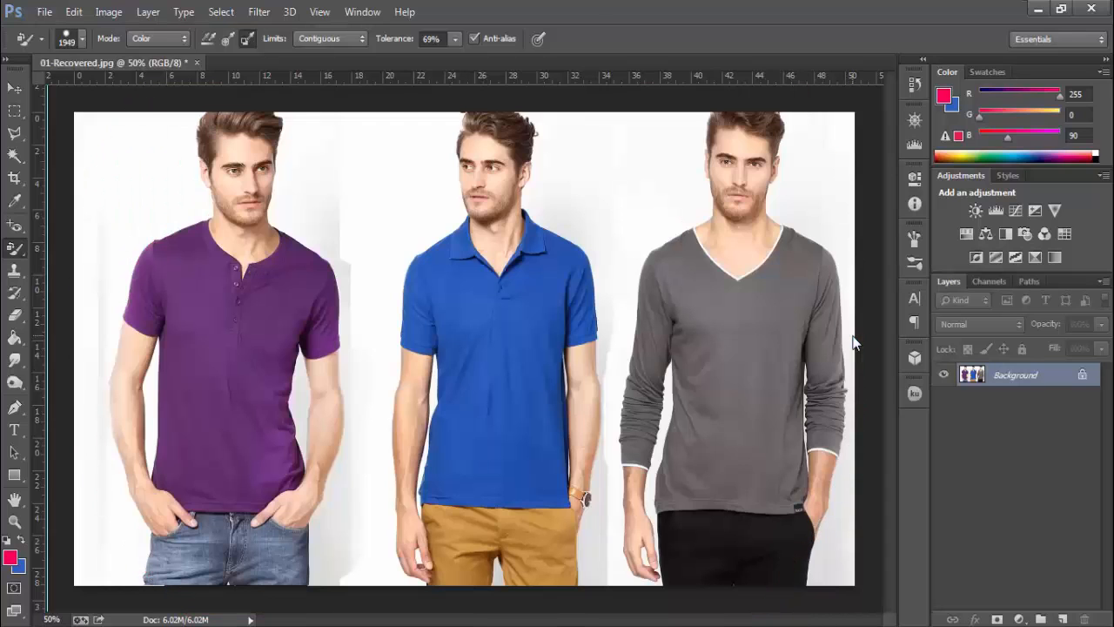
left_click(456, 39)
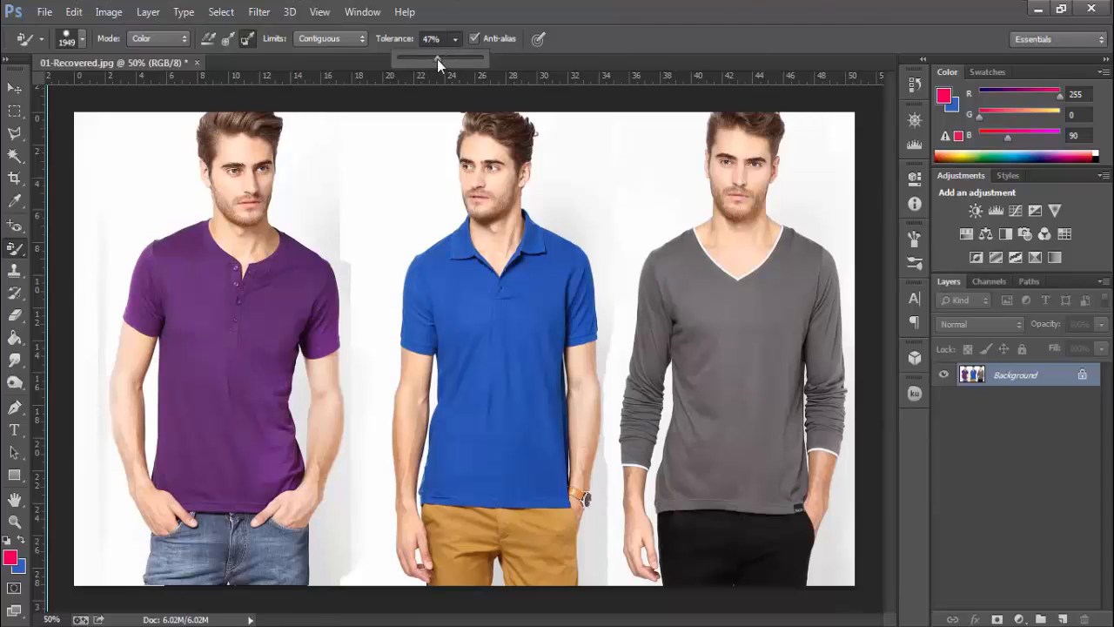
left_click(475, 323)
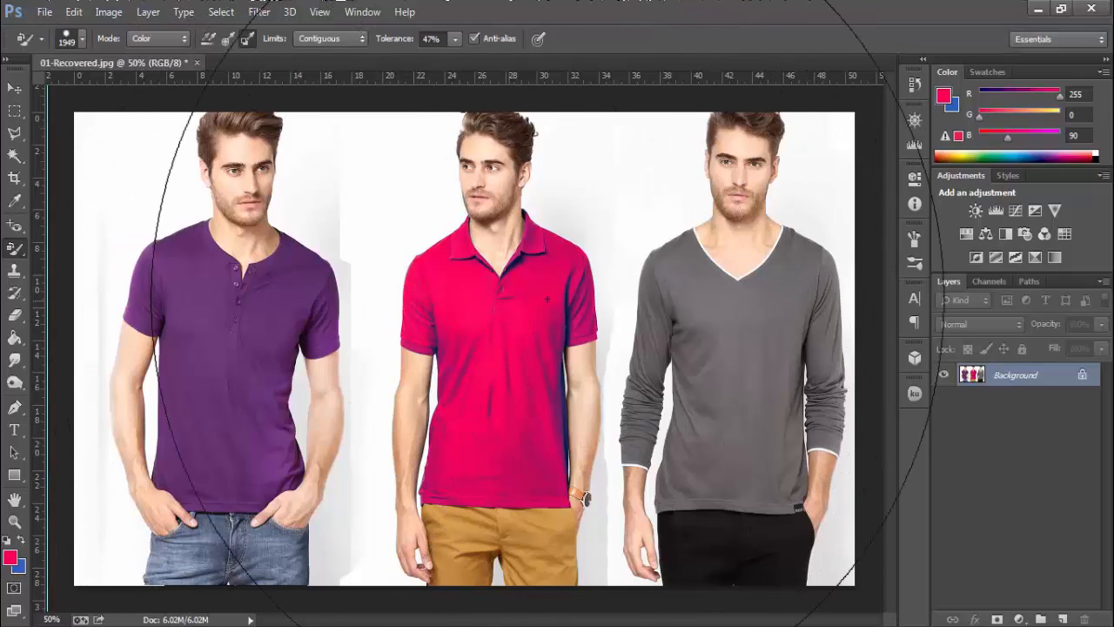
left_click(493, 261)
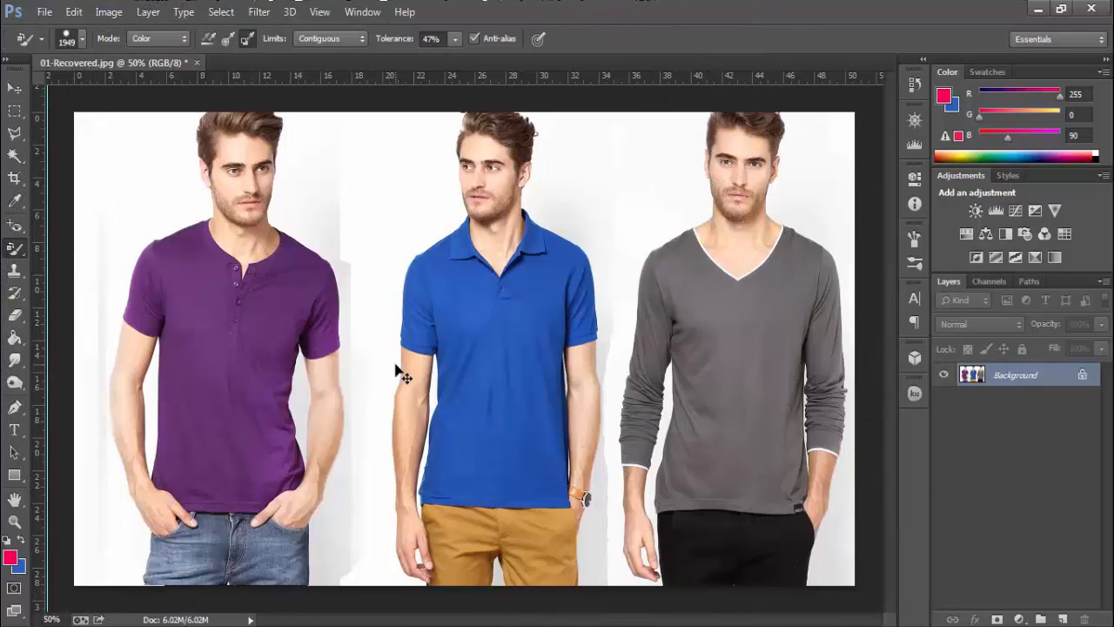
Step: Enlarge the brush to 2661 px, set the background color to #693275 from the purple shirt, and try recoloring that shirt
left_click_drag(399, 370, 541, 351)
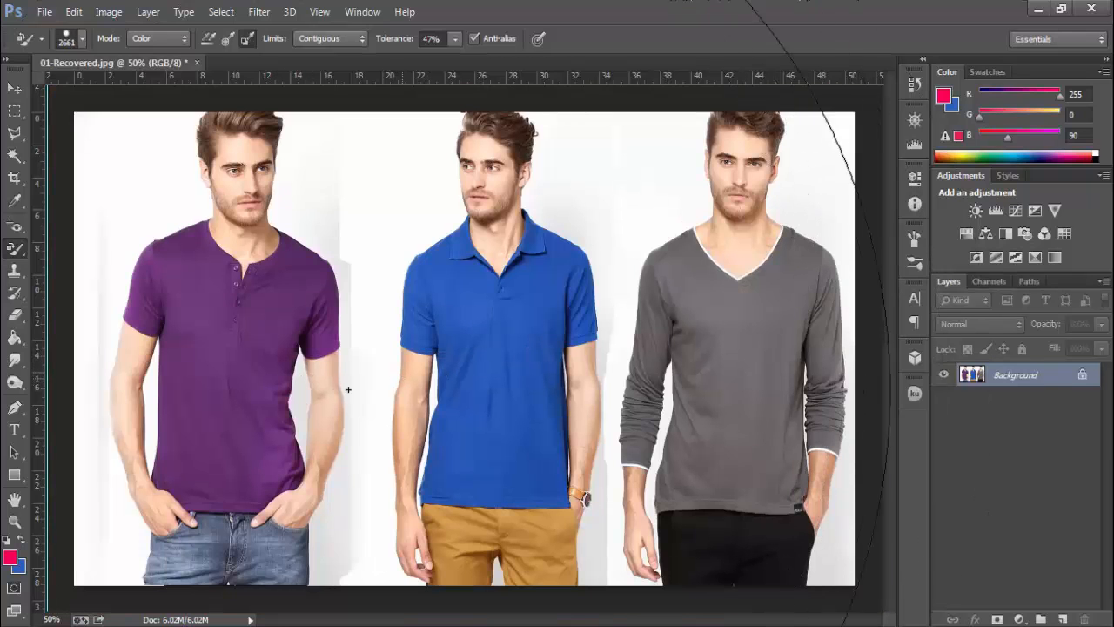
left_click(23, 571)
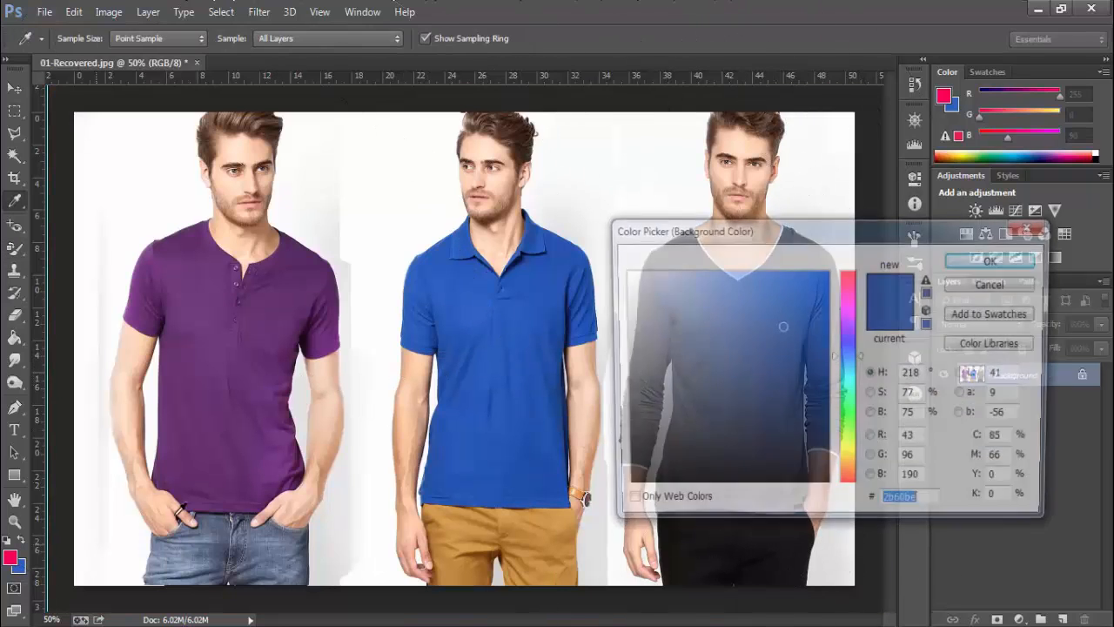
left_click(255, 376)
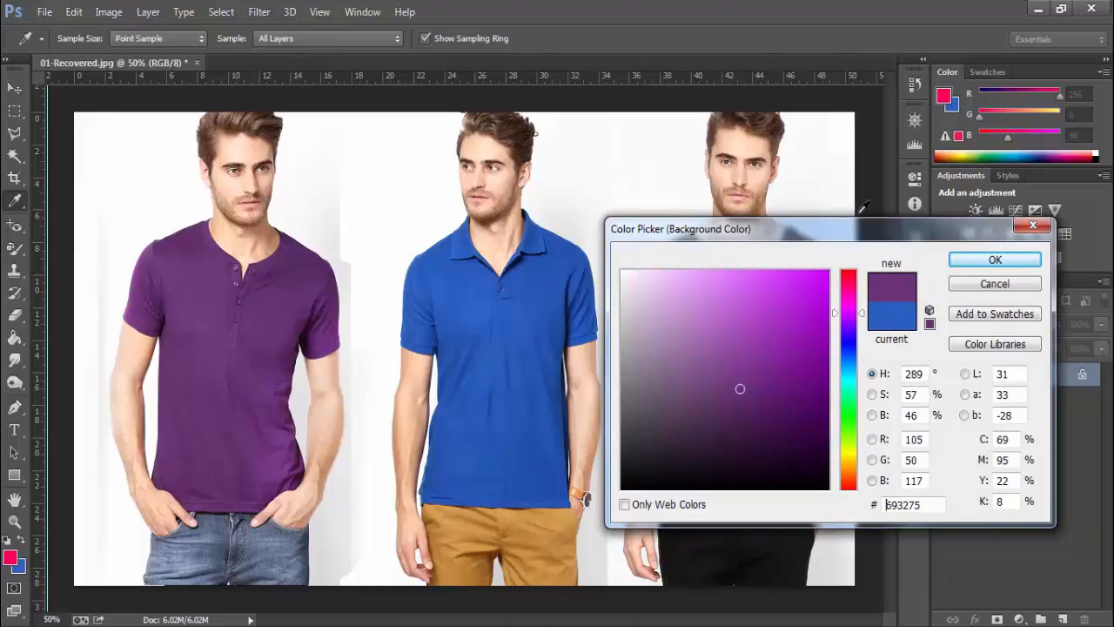
left_click(964, 259)
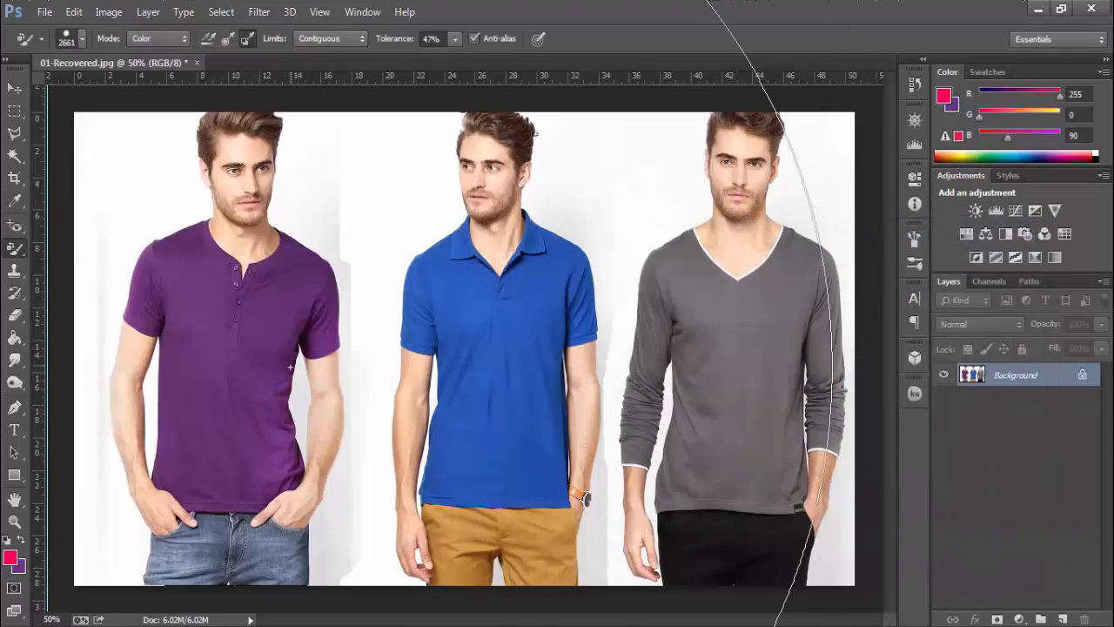
left_click(282, 367)
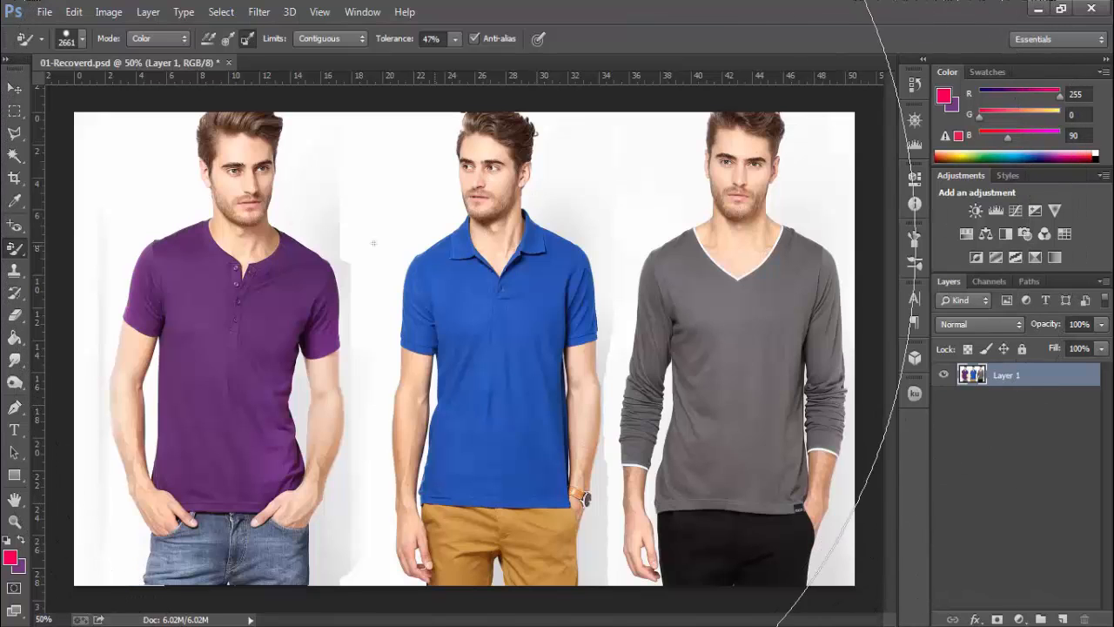
Step: Select the whole man in the purple shirt with a rectangular marquee and copy him to a new layer
left_click(13, 113)
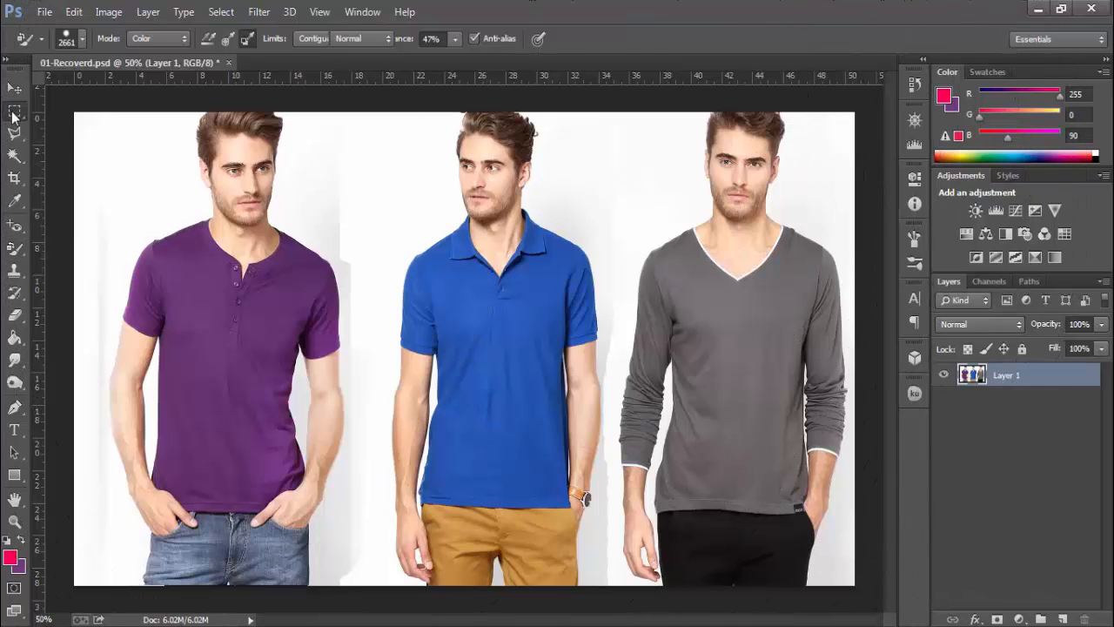
left_click_drag(344, 113, 284, 248)
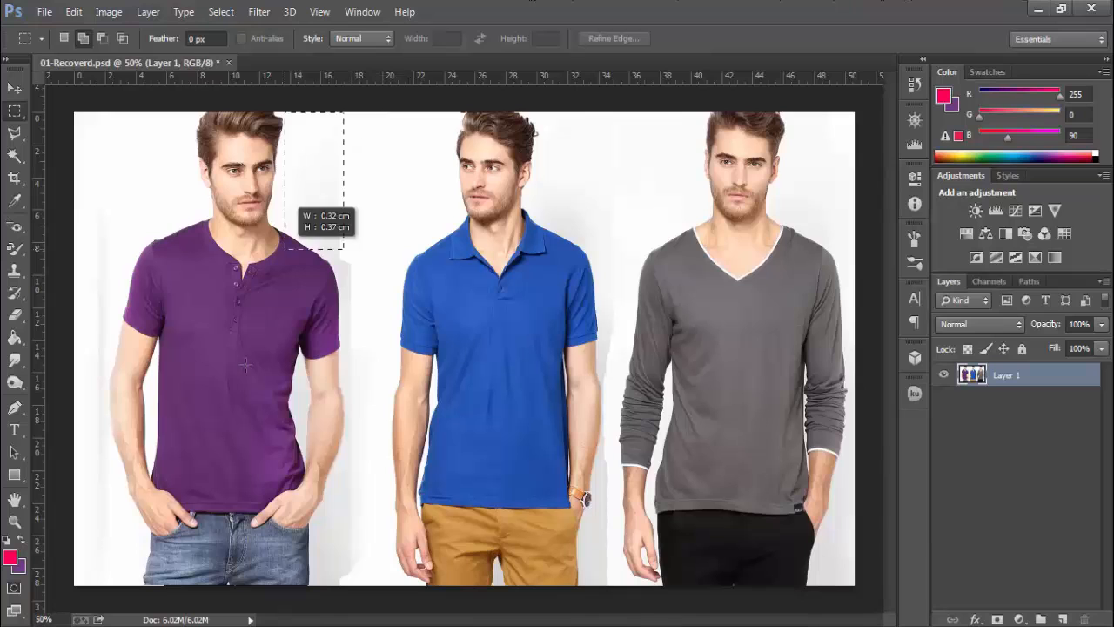
left_click_drag(246, 364, 106, 585)
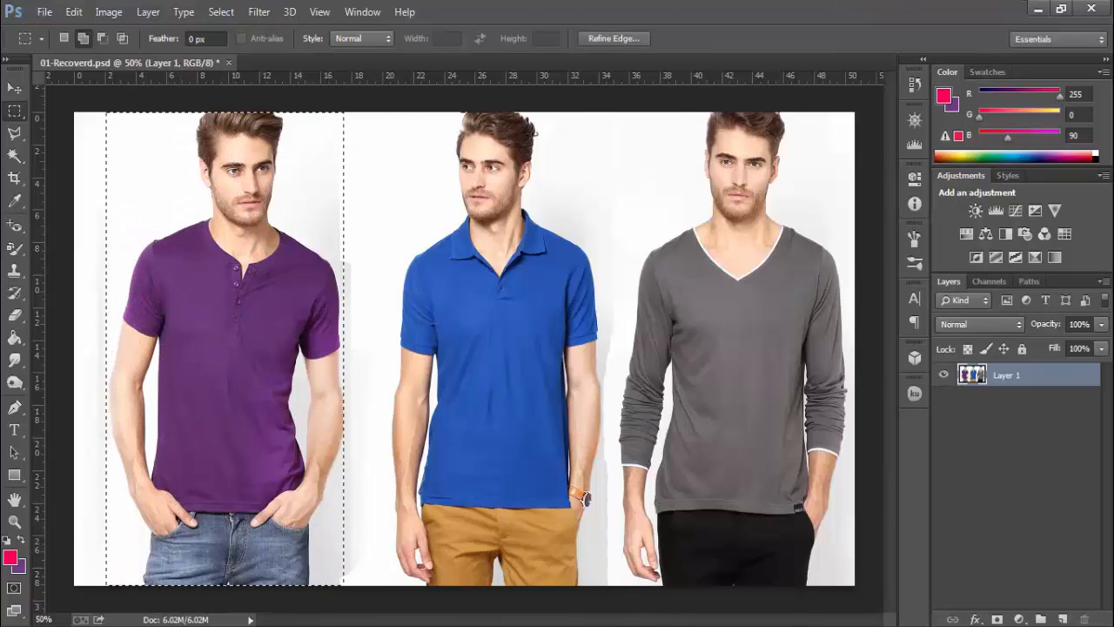
key("ctrl+j")
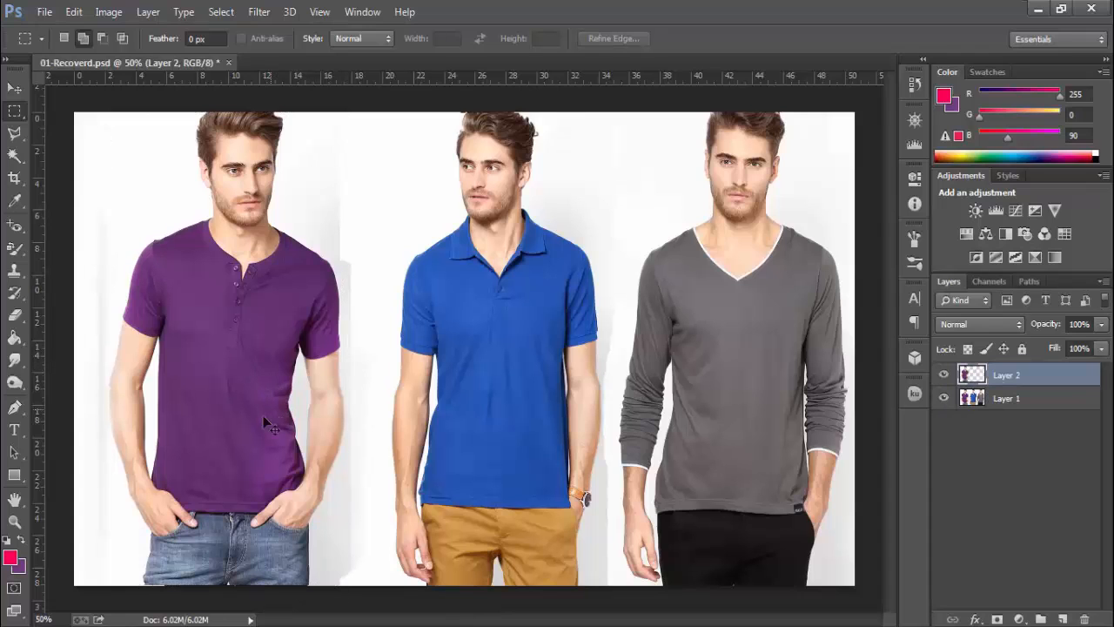
Step: Place copies of the man in purple over the men in the blue and grey shirts, and merge the layers
left_click_drag(236, 428, 492, 429)
key("ctrl+j")
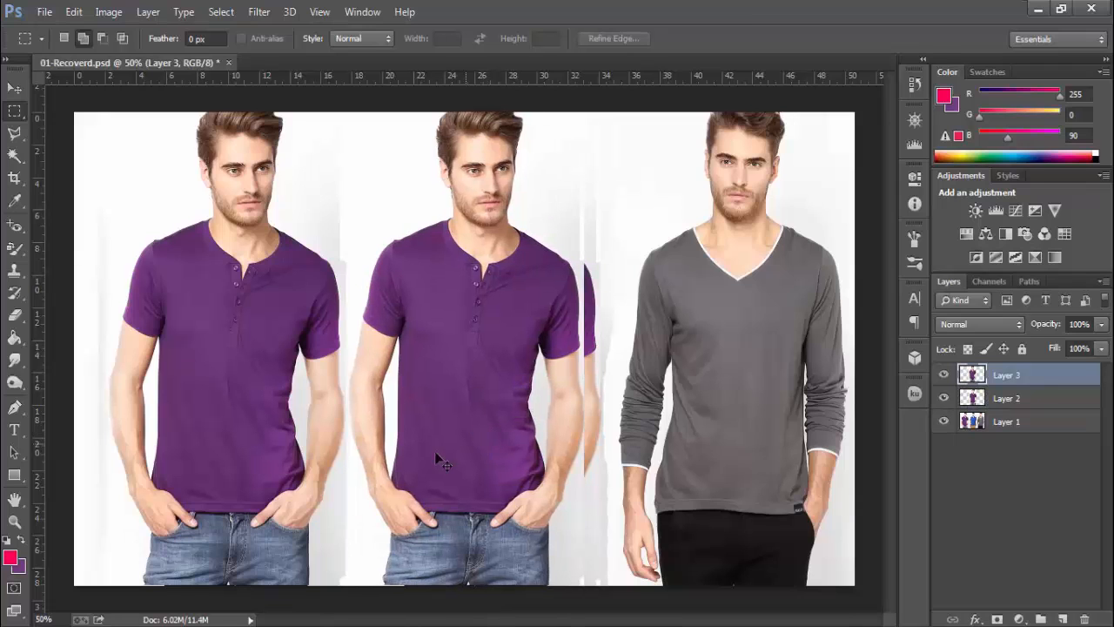
left_click_drag(434, 451, 695, 454)
key("ctrl+e")
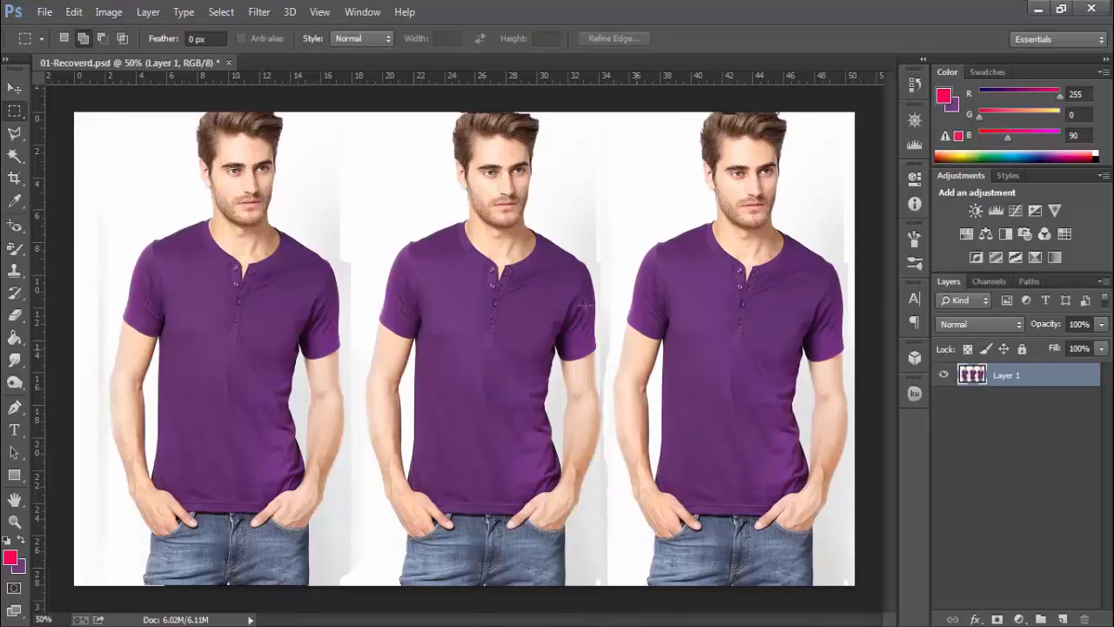
Step: Return to the Color Replacement Tool, undo the middle shirt's recoloring, and set the limits to Discontiguous
left_click(16, 250)
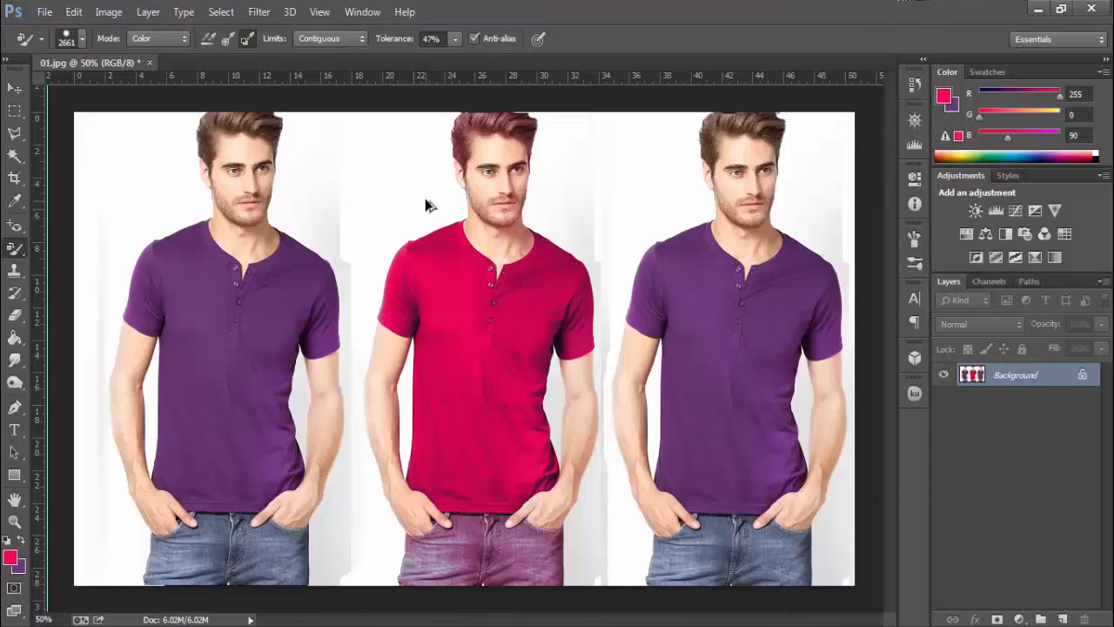
key("ctrl+z")
left_click(322, 44)
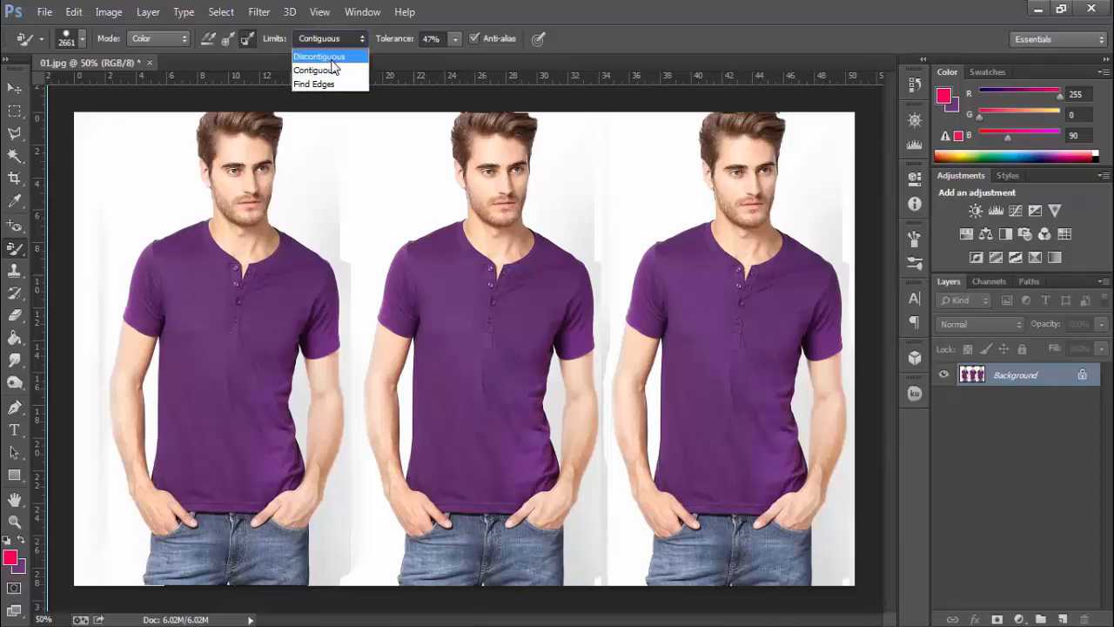
left_click(331, 57)
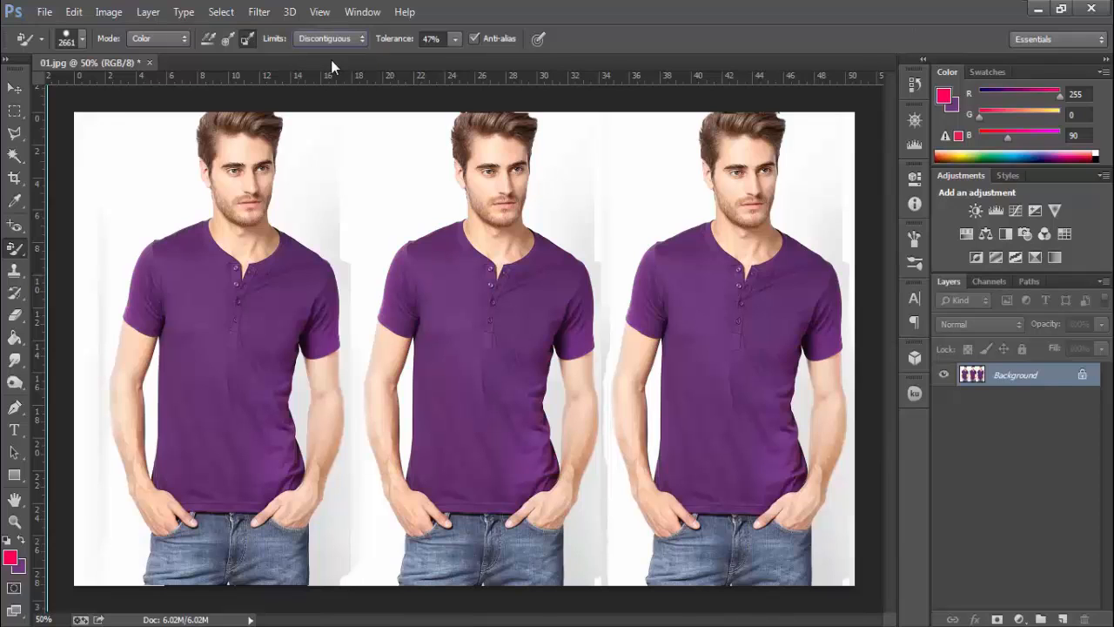
Step: Try recoloring the purple shirts pink with Discontiguous limits, first with background-swatch sampling and again with continuous sampling
left_click(490, 364)
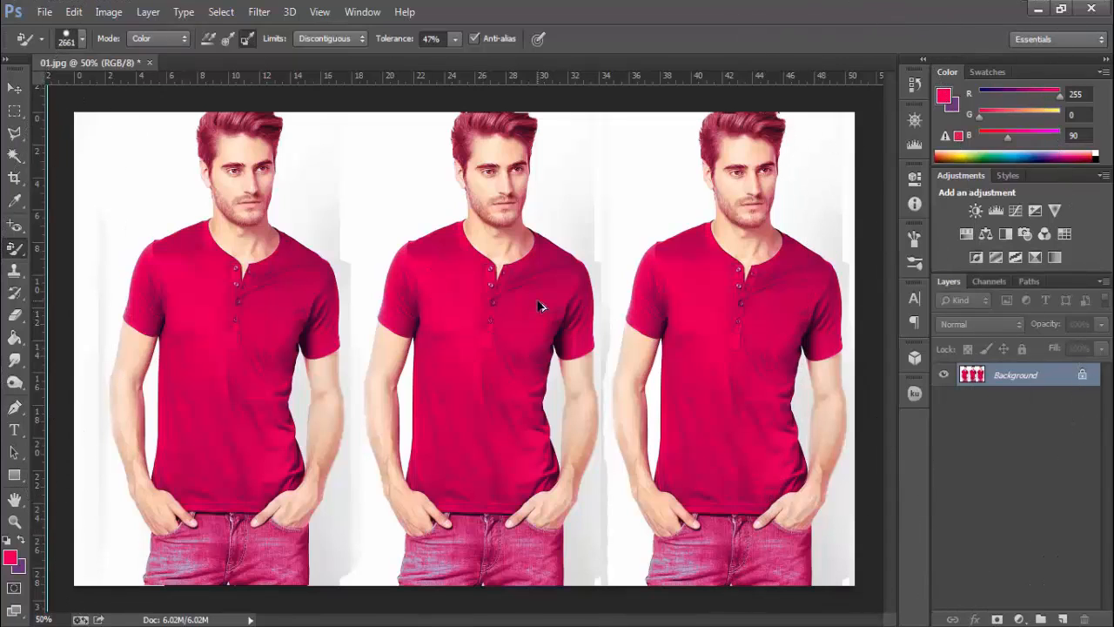
key("ctrl+alt+z")
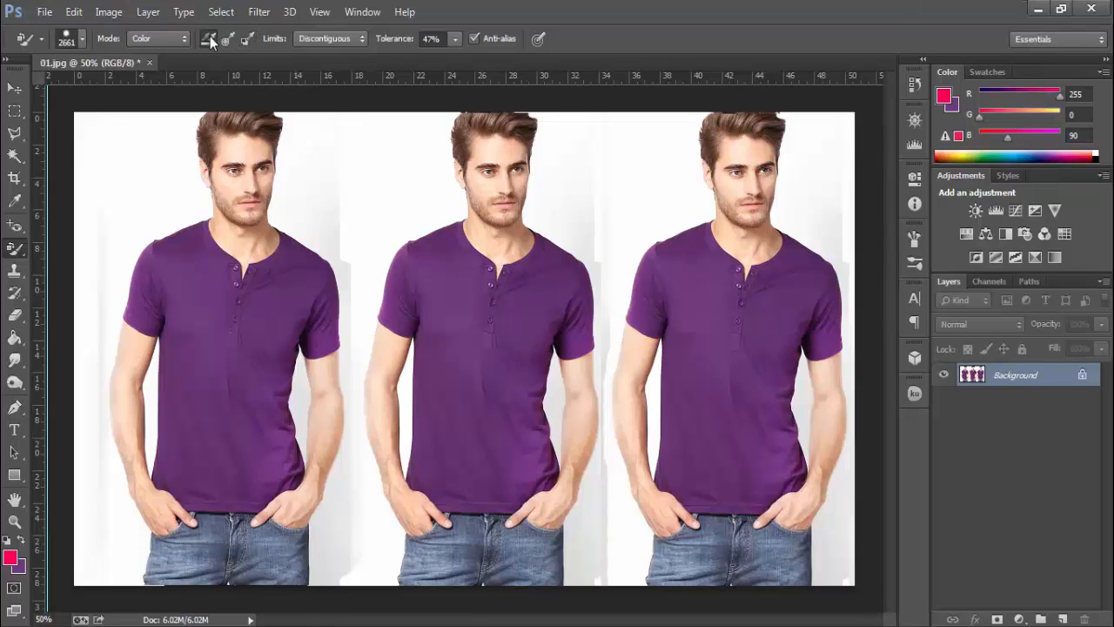
left_click(495, 366)
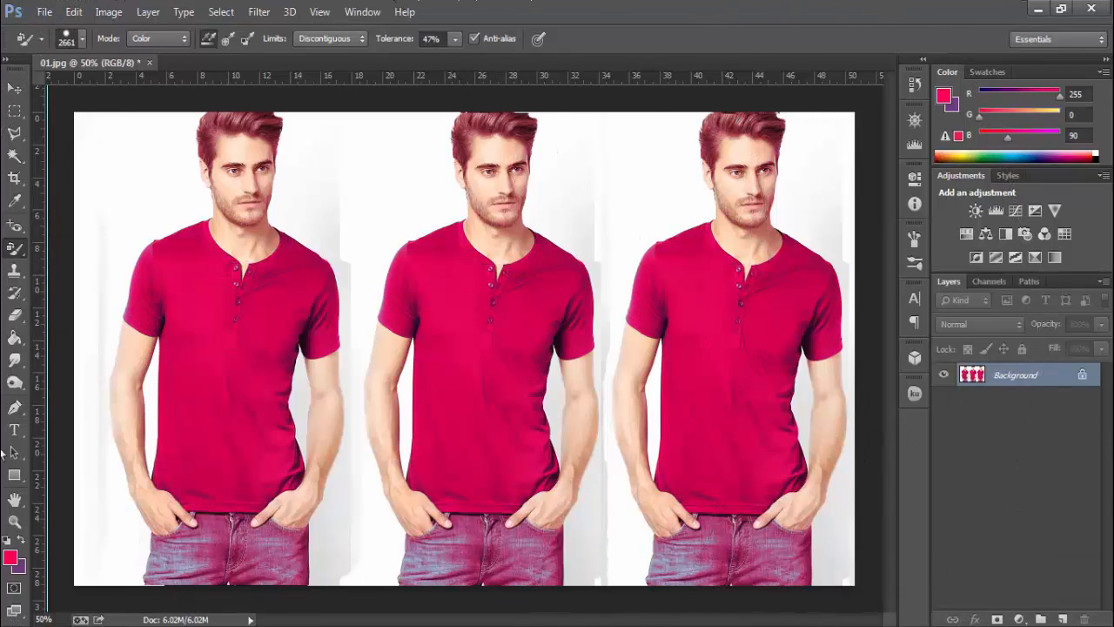
Step: Set the background color to white (#ffffff), try recoloring the shirts with continuous sampling, and undo the recoloring
left_click(20, 568)
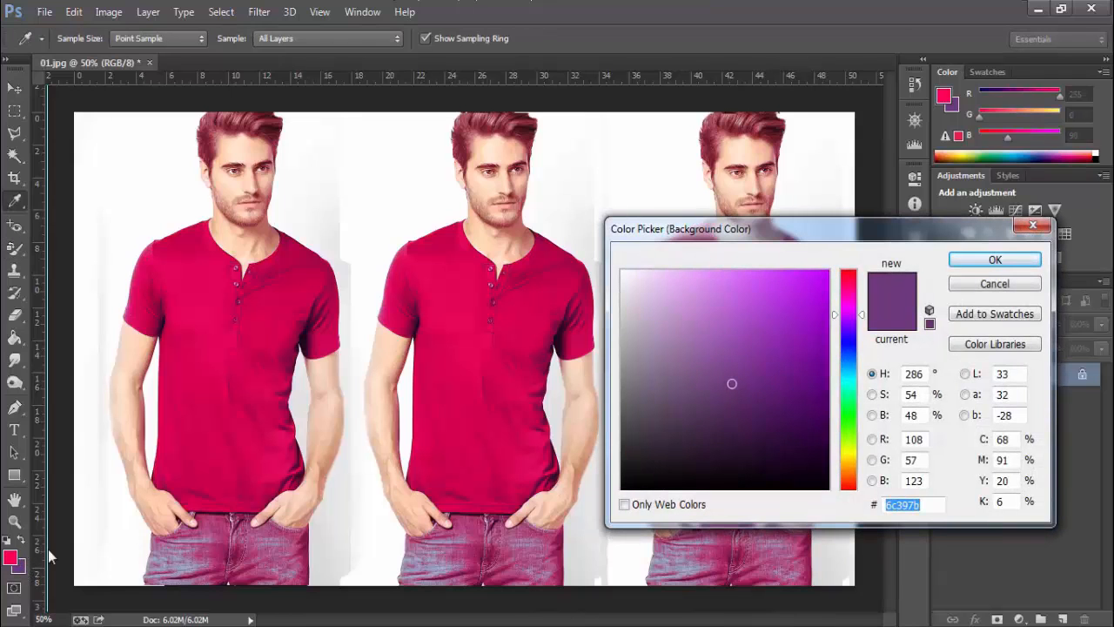
type("ffffff")
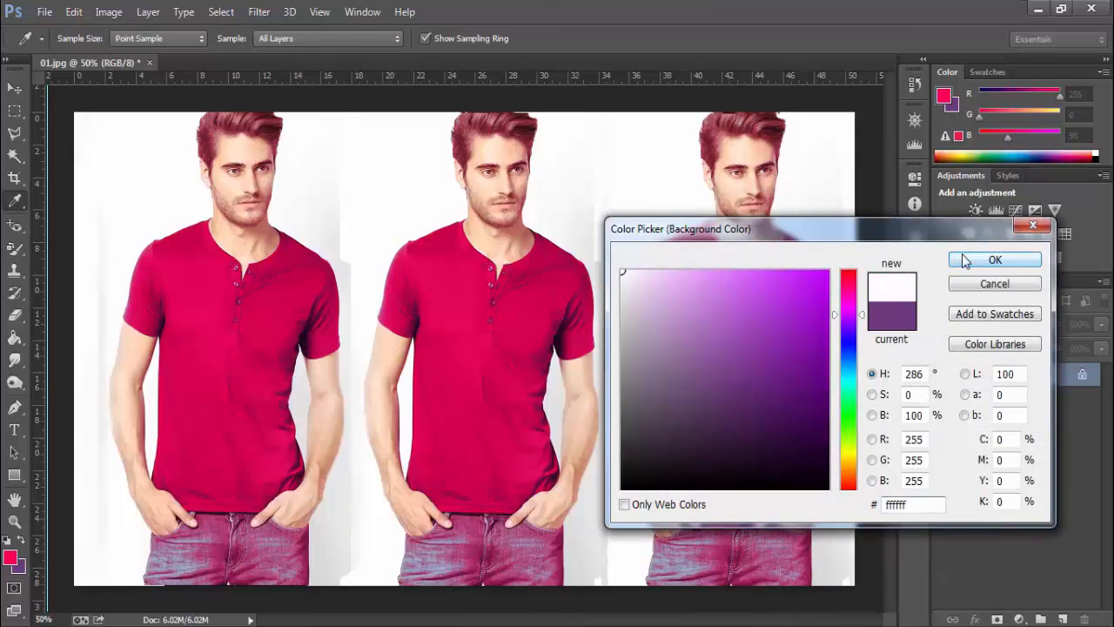
left_click(954, 260)
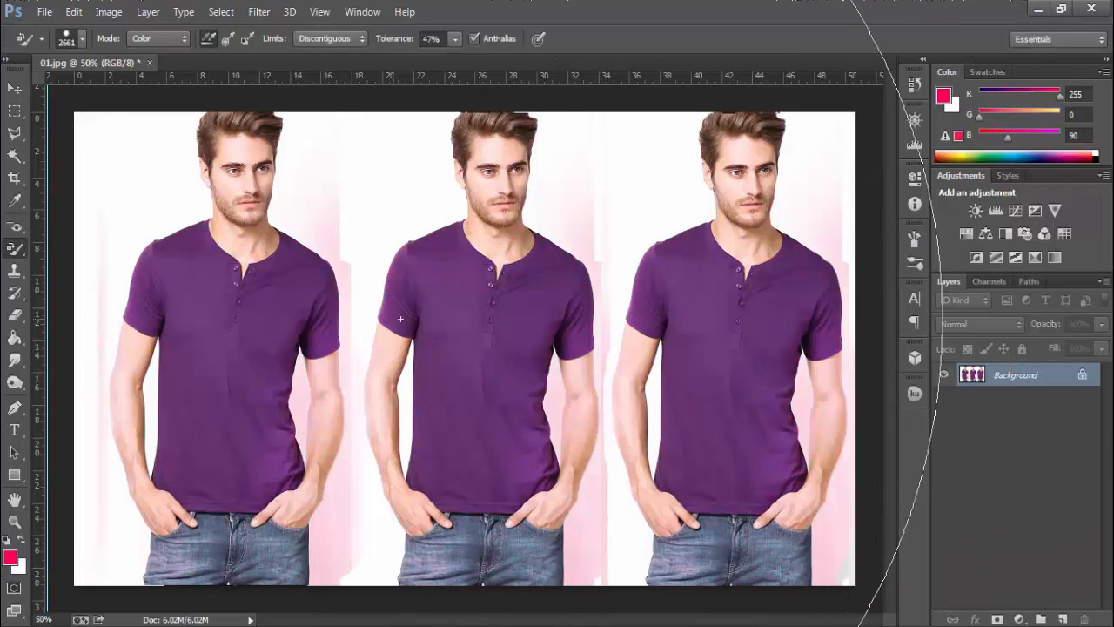
left_click(511, 329)
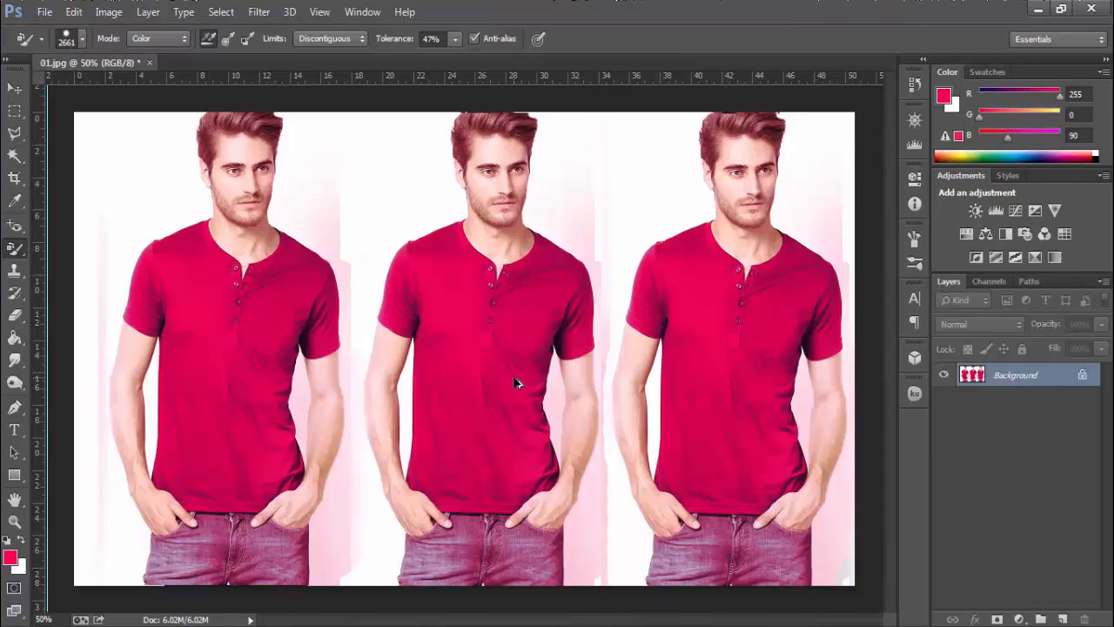
key("ctrl+z")
Step: Set the limits to Find Edges, paint pink strokes across the middle man's shirt, and undo the most recent strokes
left_click(339, 41)
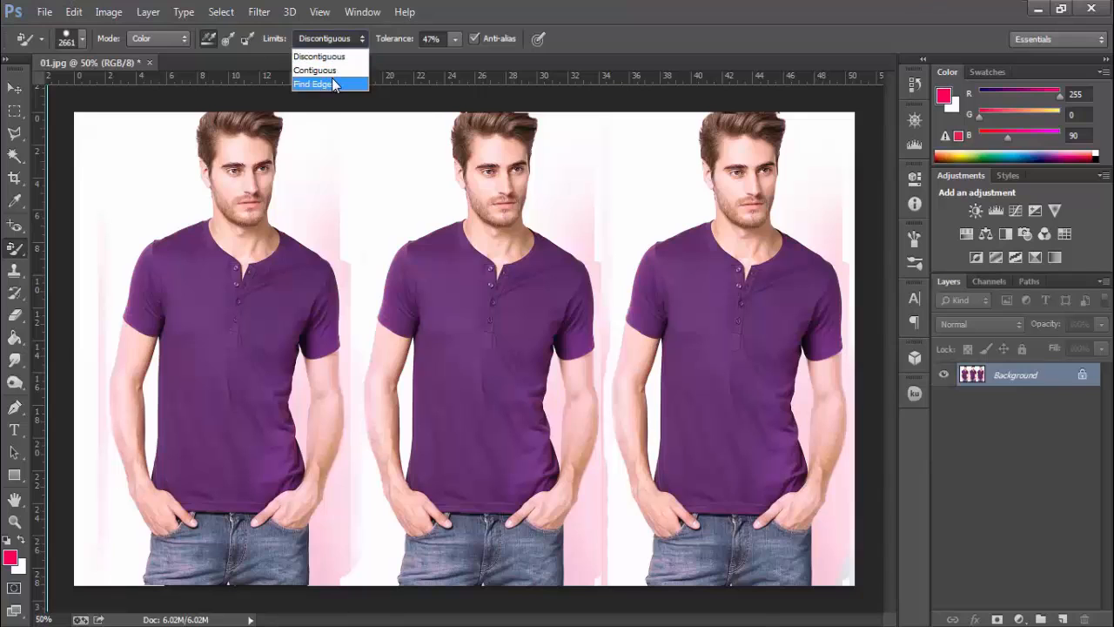
left_click(331, 84)
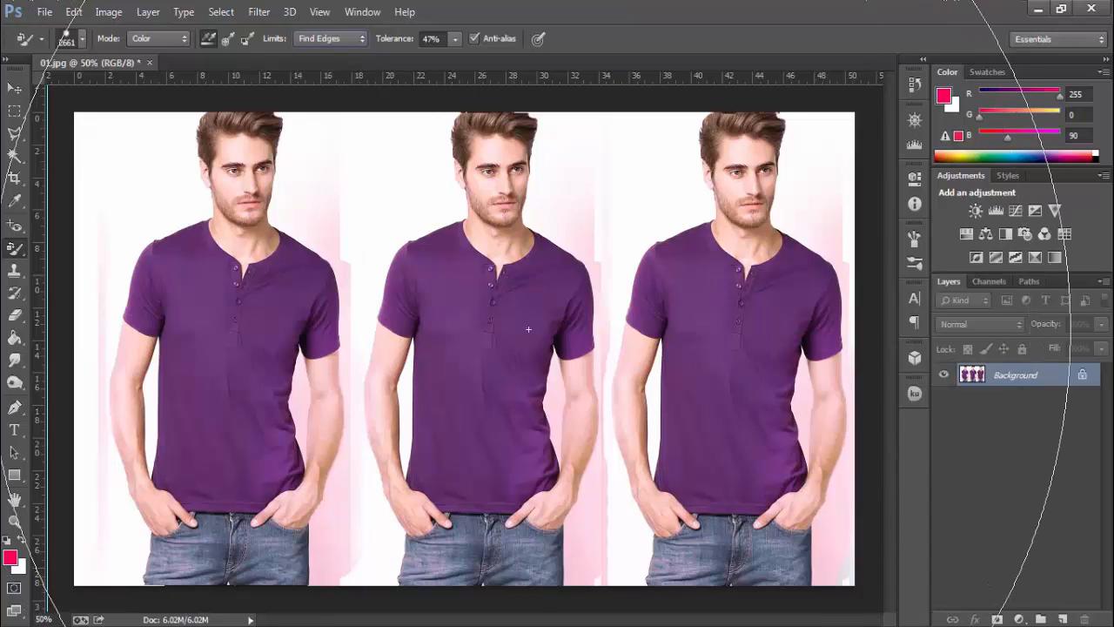
left_click_drag(526, 327, 557, 248)
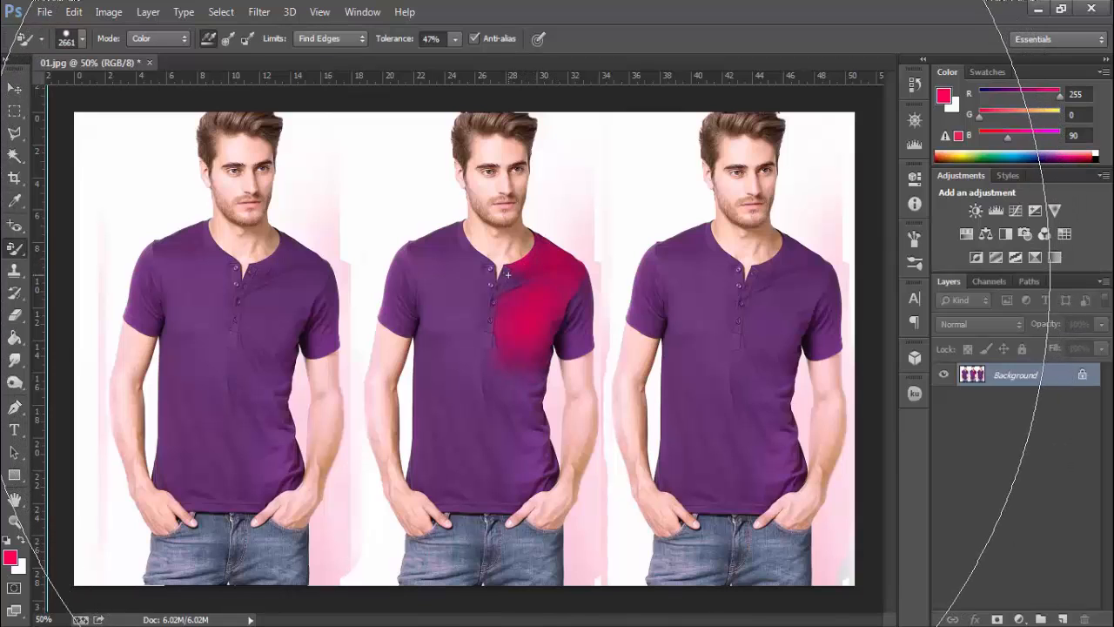
mouse_move(483, 296)
left_mouse_down()
mouse_move(440, 257)
mouse_move(391, 316)
left_mouse_up()
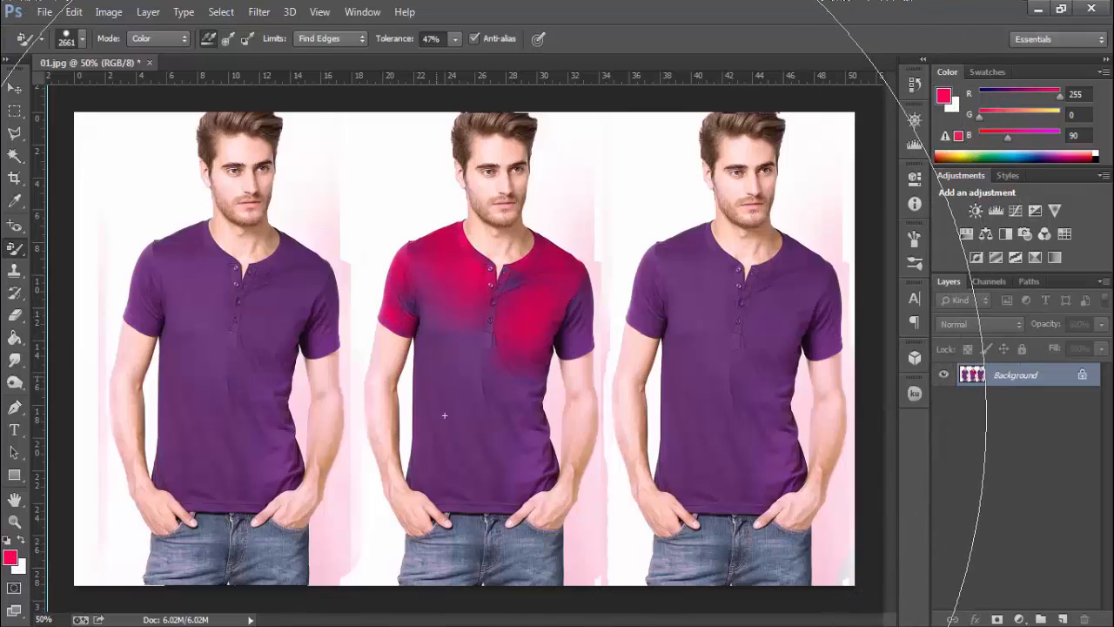
left_click_drag(430, 375, 459, 400)
key("ctrl+z")
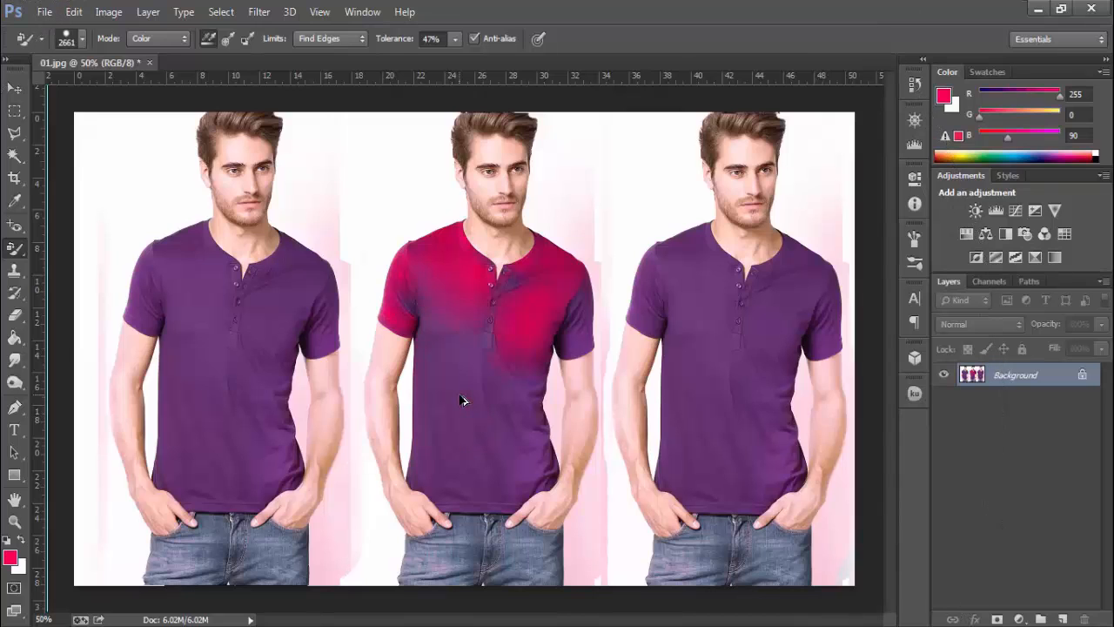
key("ctrl+alt+z")
key("ctrl+alt+z")
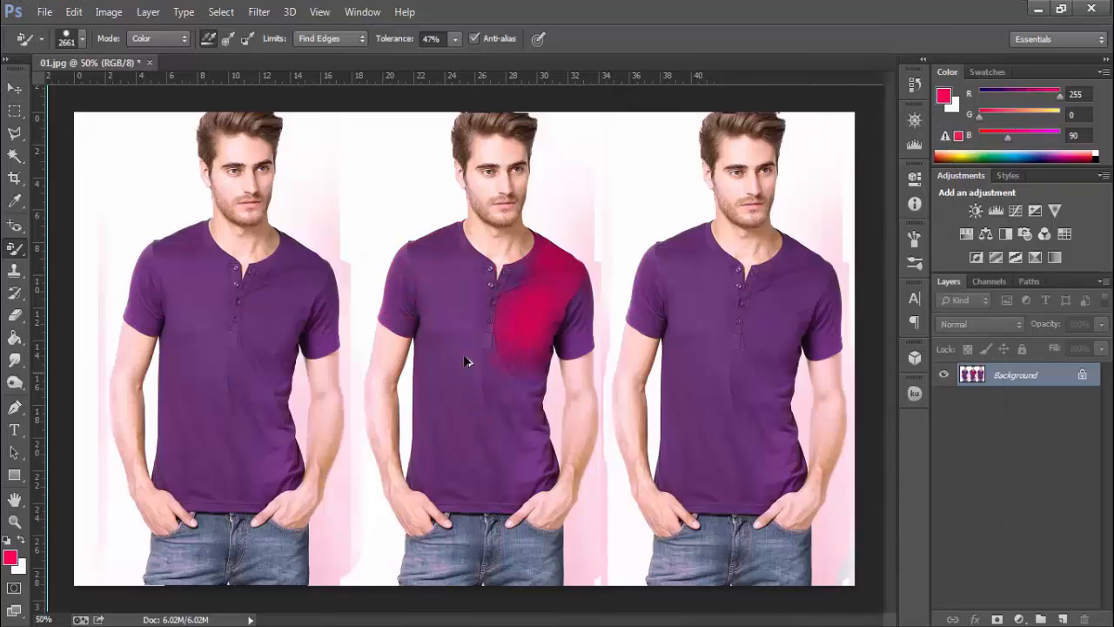
Step: Switch to the Mixer Brush Tool and close 01.jpg without saving its changes
left_click(15, 248)
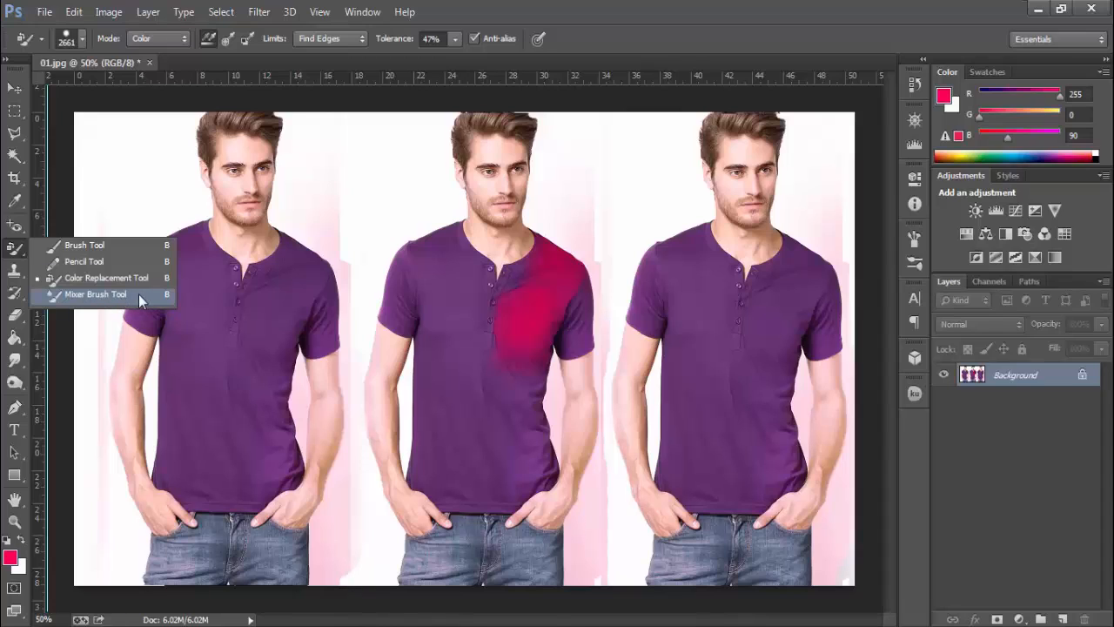
left_click(130, 295)
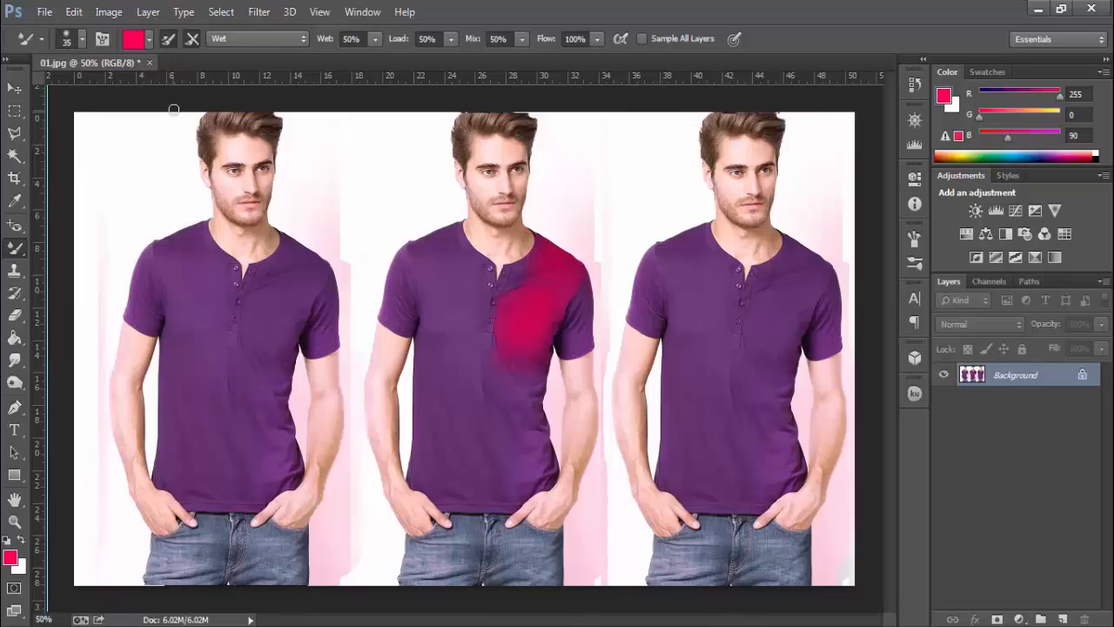
left_click(151, 63)
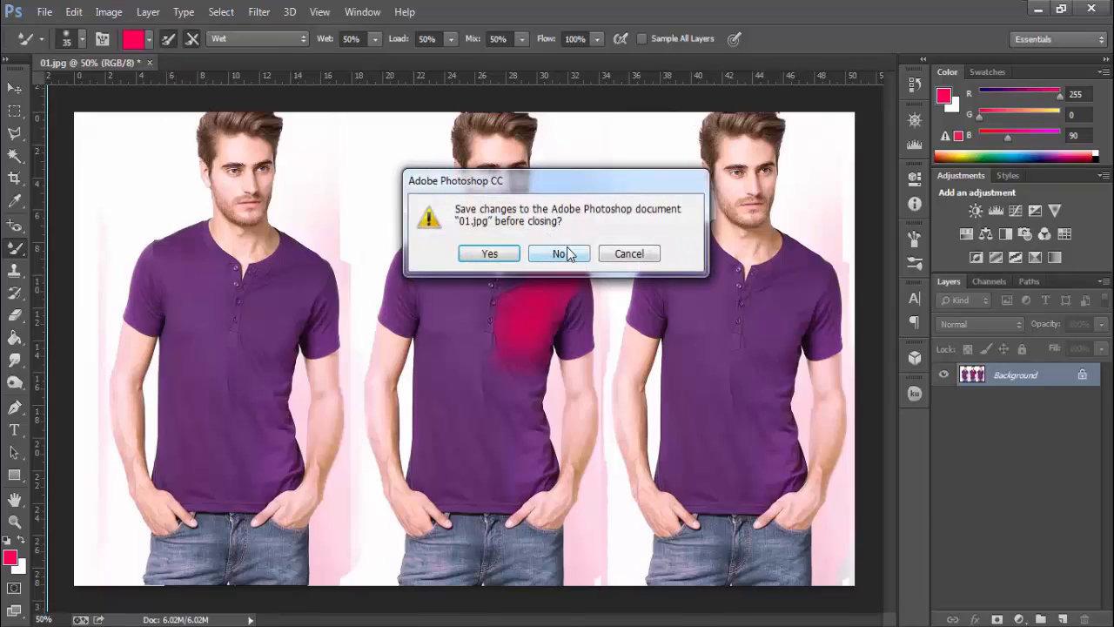
left_click(562, 253)
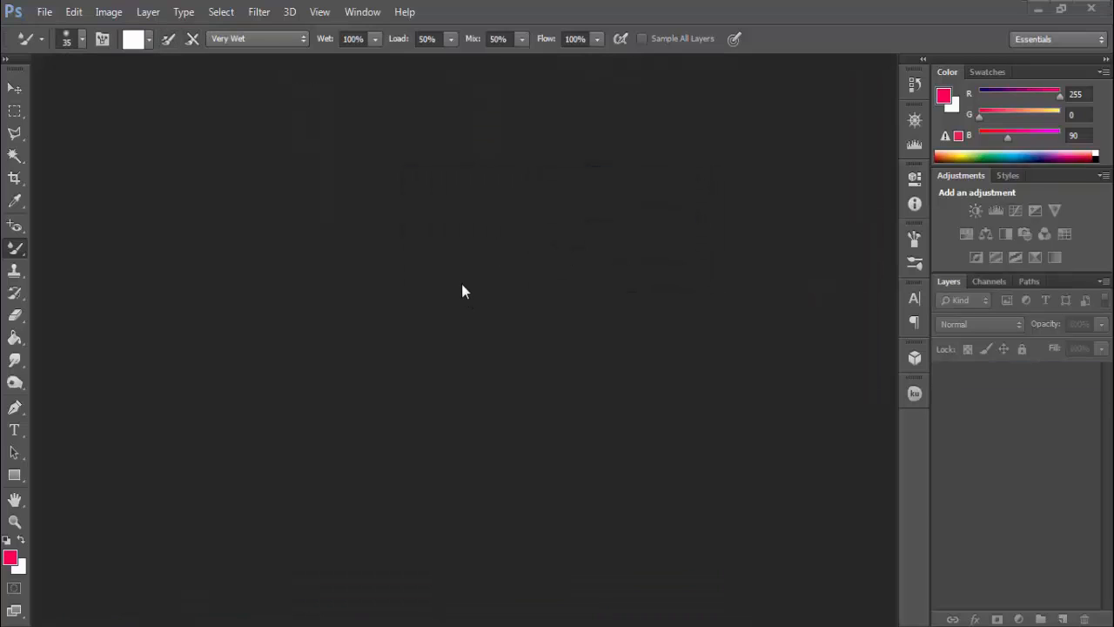
Step: Open the lion photo 00.jpg from the Desktop and choose the Mixer Brush Tool
double_click(458, 280)
left_click_drag(554, 126, 552, 142)
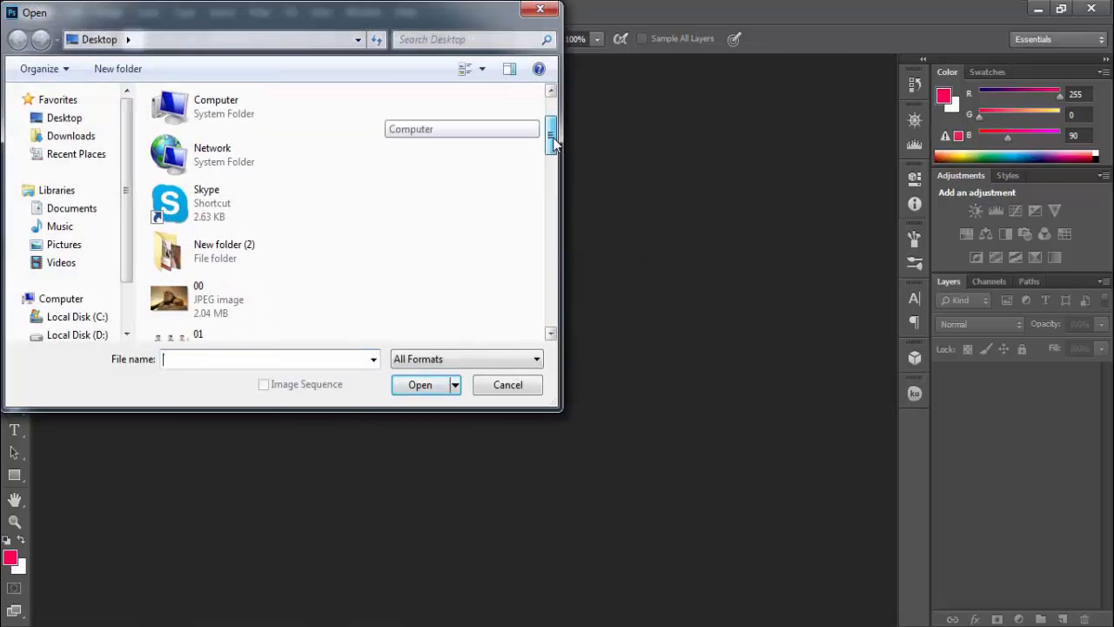
double_click(236, 289)
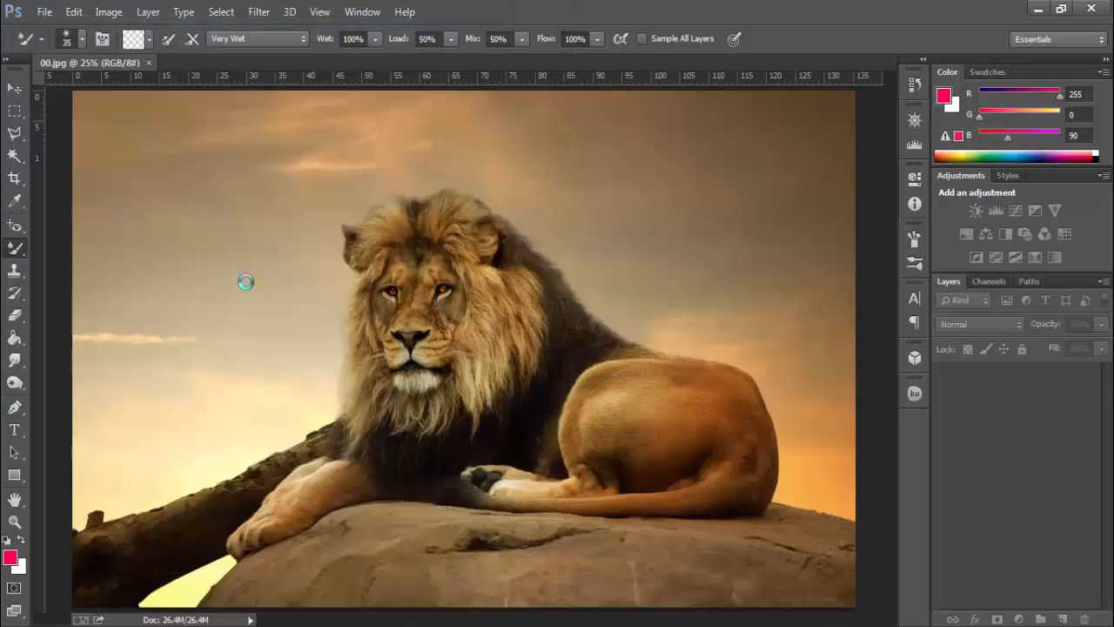
right_click(19, 248)
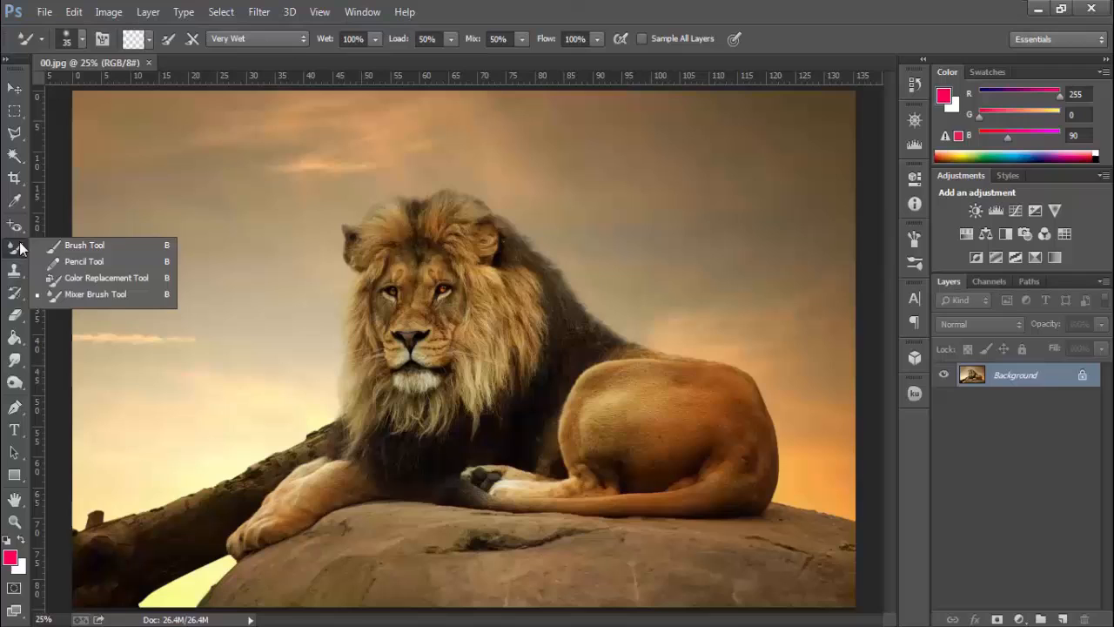
left_click(118, 296)
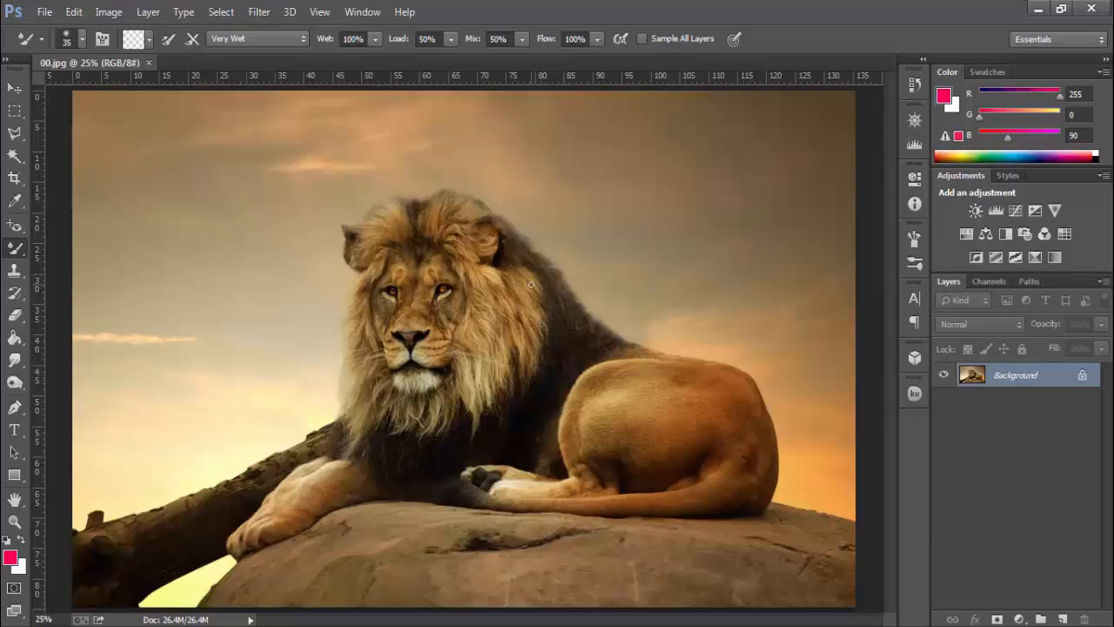
right_click(14, 251)
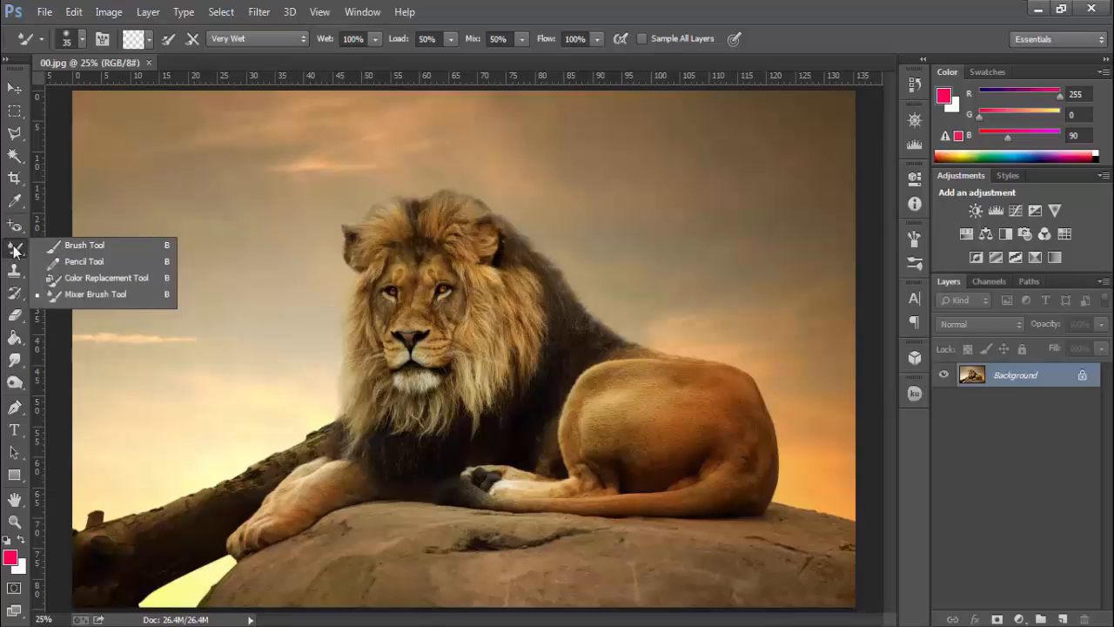
left_click(444, 7)
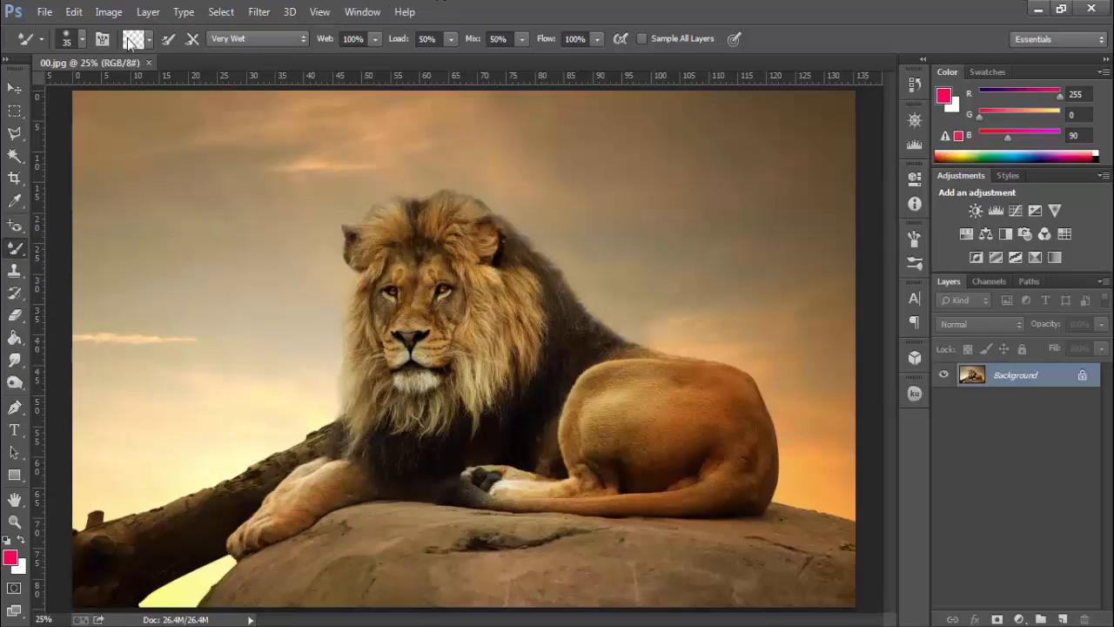
Step: Choose the 172 px scattered-dots brush preset for the Mixer Brush
left_click(82, 40)
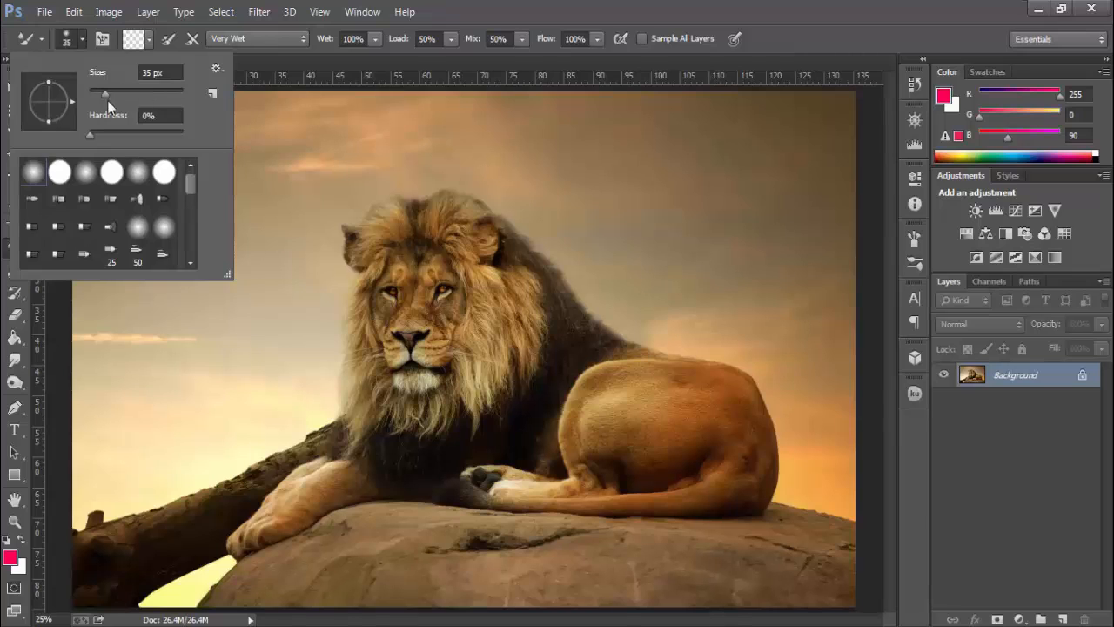
mouse_move(190, 186)
left_mouse_down()
mouse_move(187, 216)
mouse_move(187, 182)
left_mouse_up()
left_click_drag(194, 188, 195, 249)
left_click(139, 254)
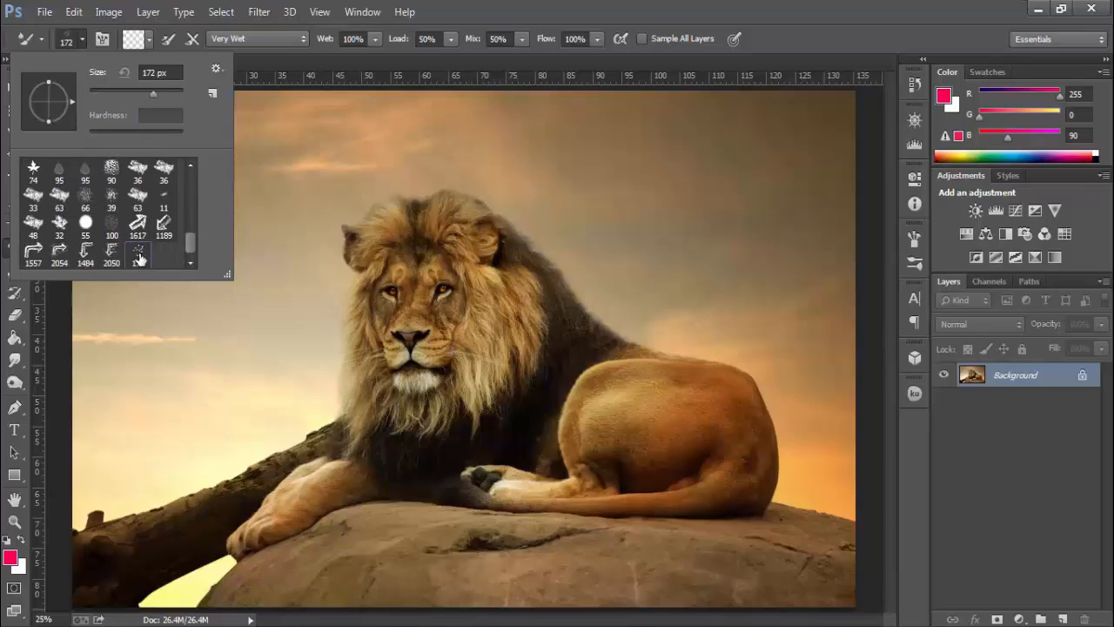
left_click(83, 42)
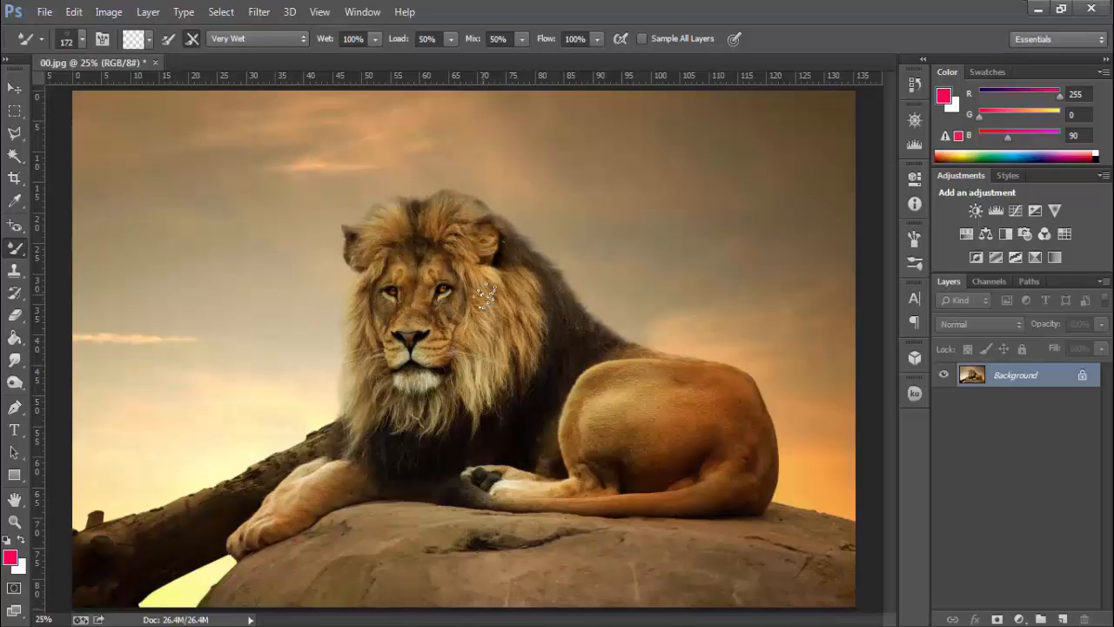
Step: Reduce the brush to 74 px and add a new empty layer, with Sample All Layers enabled for the brush
scroll(485, 296, "up", 4)
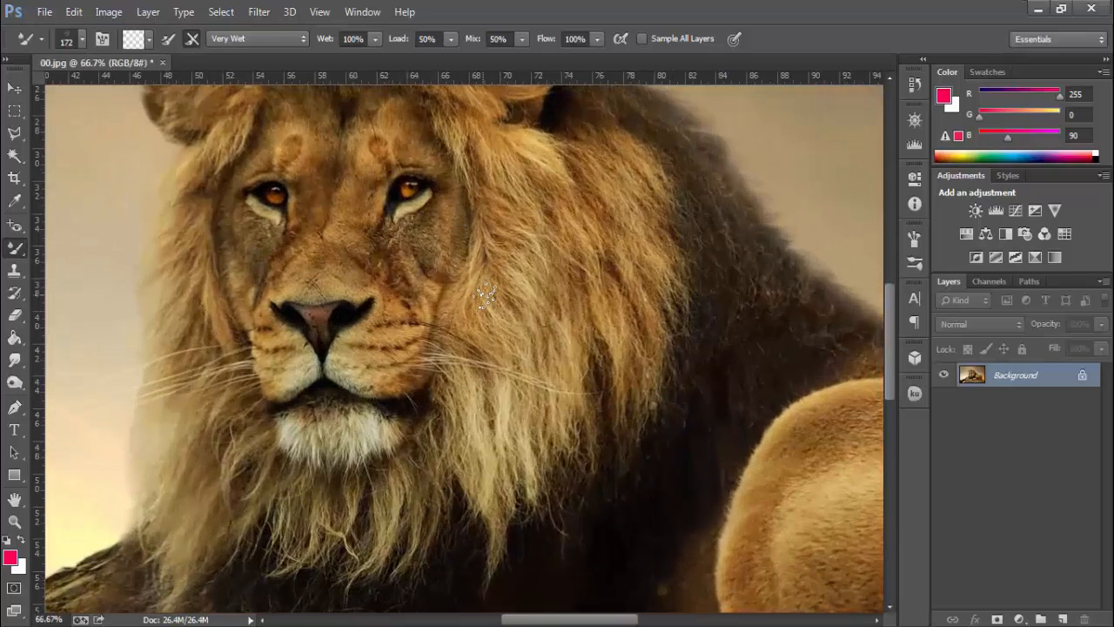
scroll(549, 227, "up", 3)
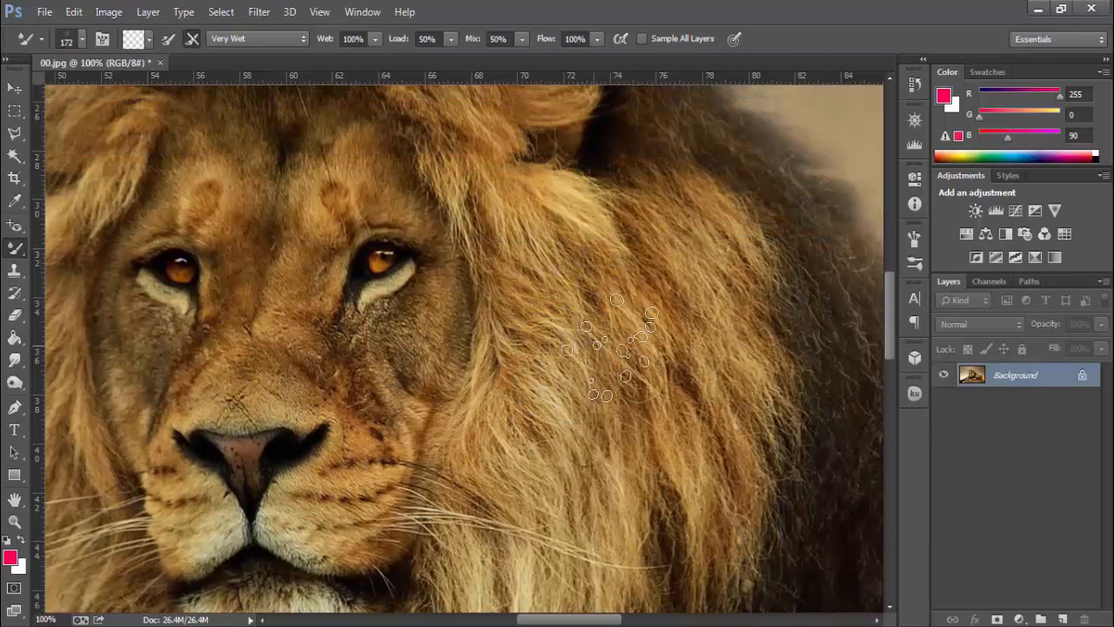
left_click_drag(573, 317, 532, 328)
left_click(1064, 617)
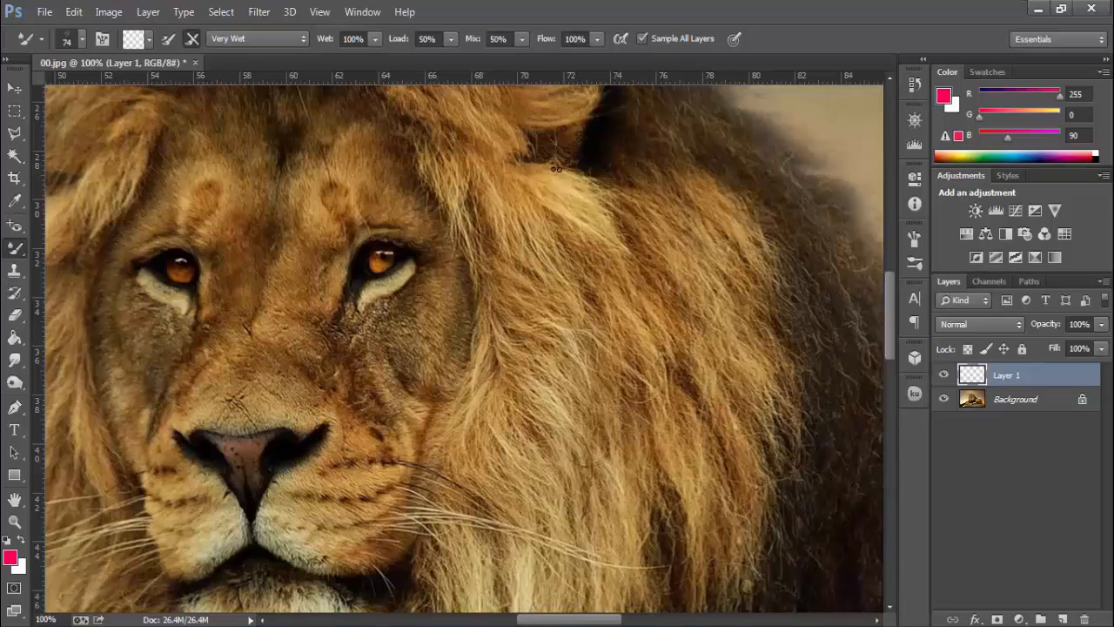
Step: Try two Mixer Brush strokes on the mane beside the lion's face, undoing each one
mouse_move(466, 370)
left_mouse_down()
mouse_move(467, 240)
mouse_move(484, 426)
mouse_move(479, 219)
left_mouse_up()
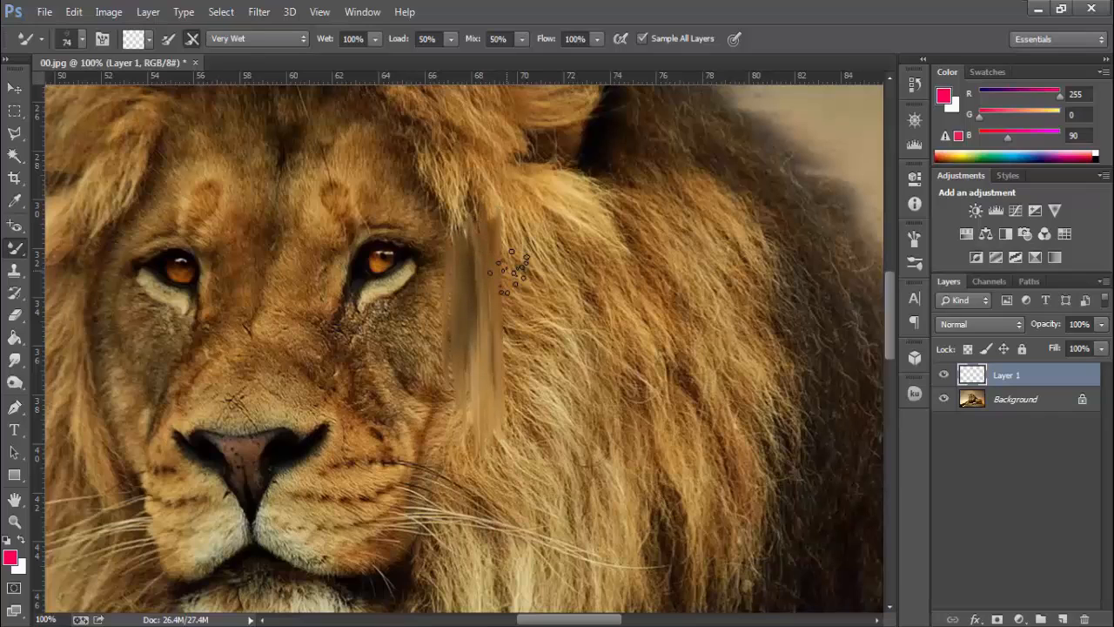
key("ctrl+z")
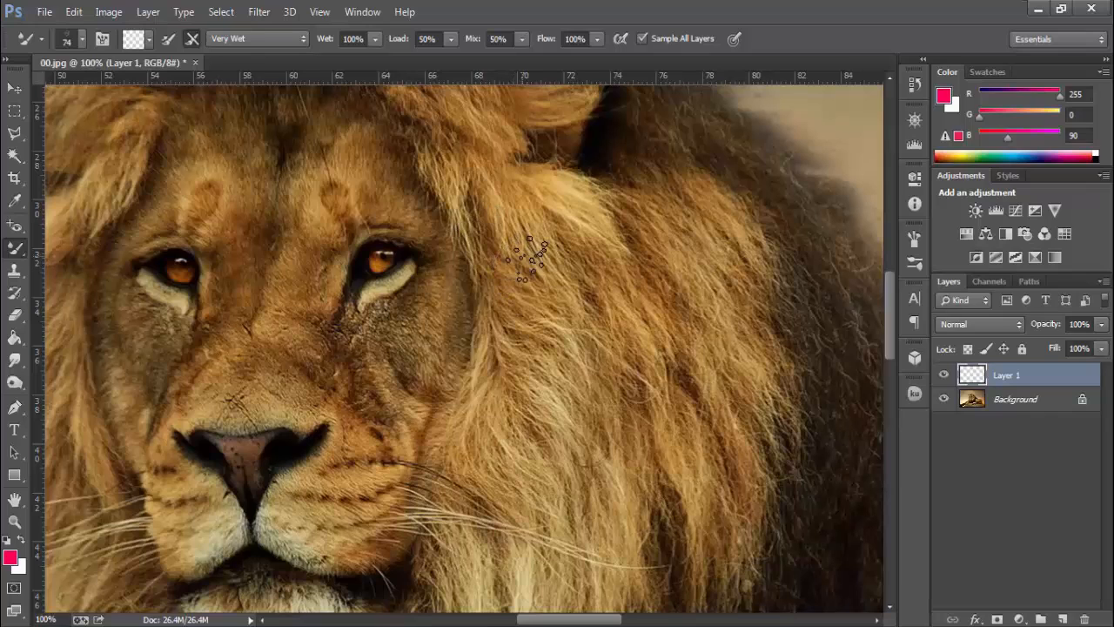
mouse_move(479, 187)
left_mouse_down()
mouse_move(528, 402)
mouse_move(513, 256)
mouse_move(563, 425)
left_mouse_up()
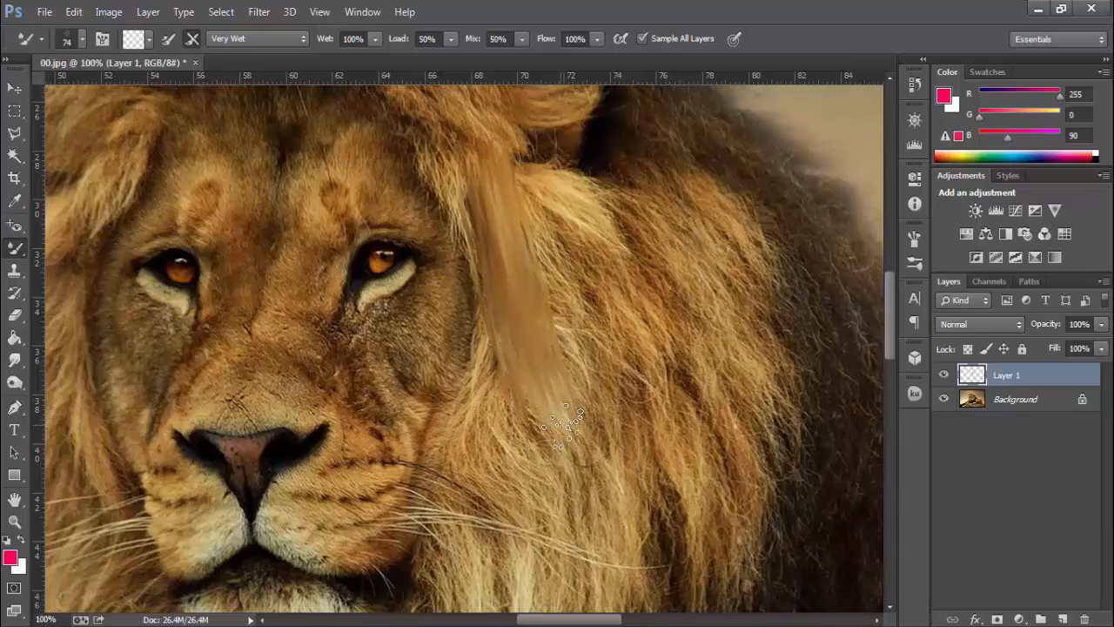
key("ctrl+z")
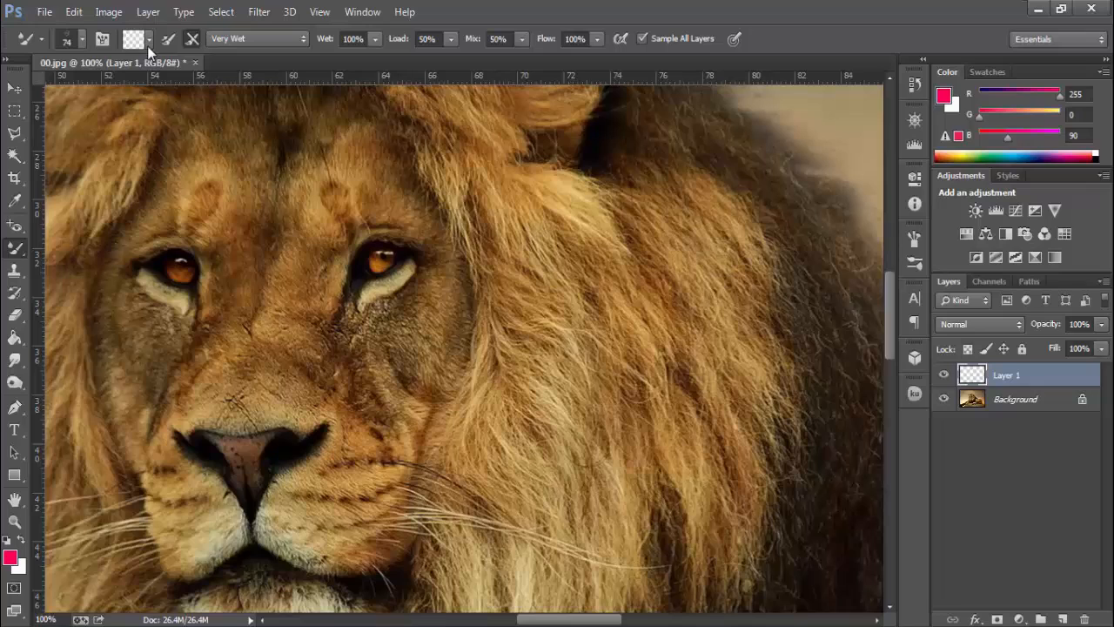
Step: Examine the Mixer Brush's options for loading and cleaning the brush
left_click(148, 43)
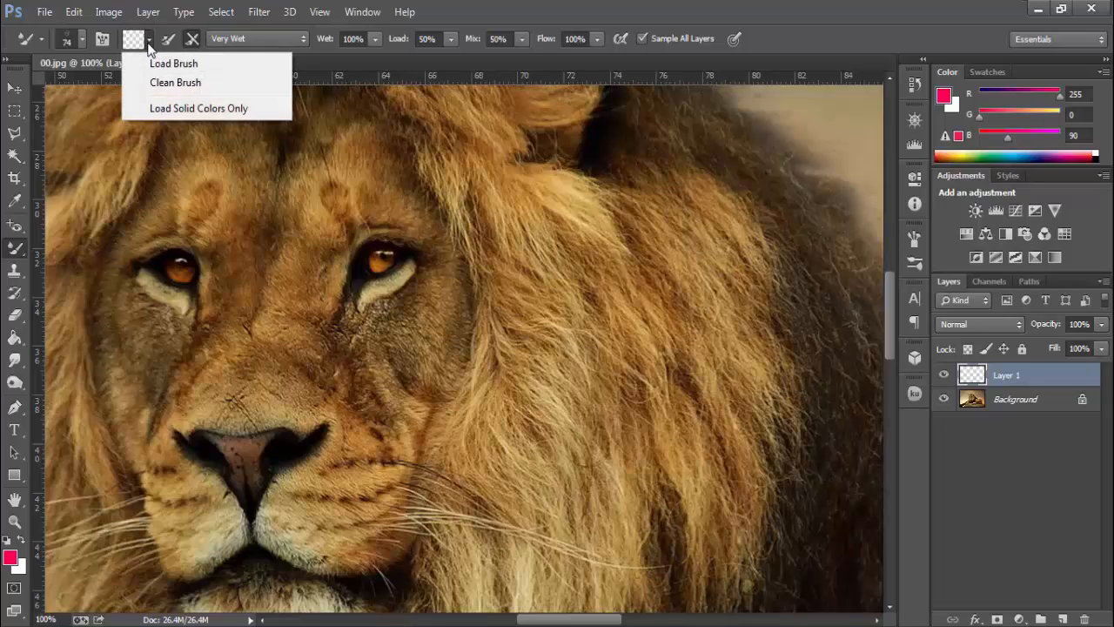
left_click(148, 45)
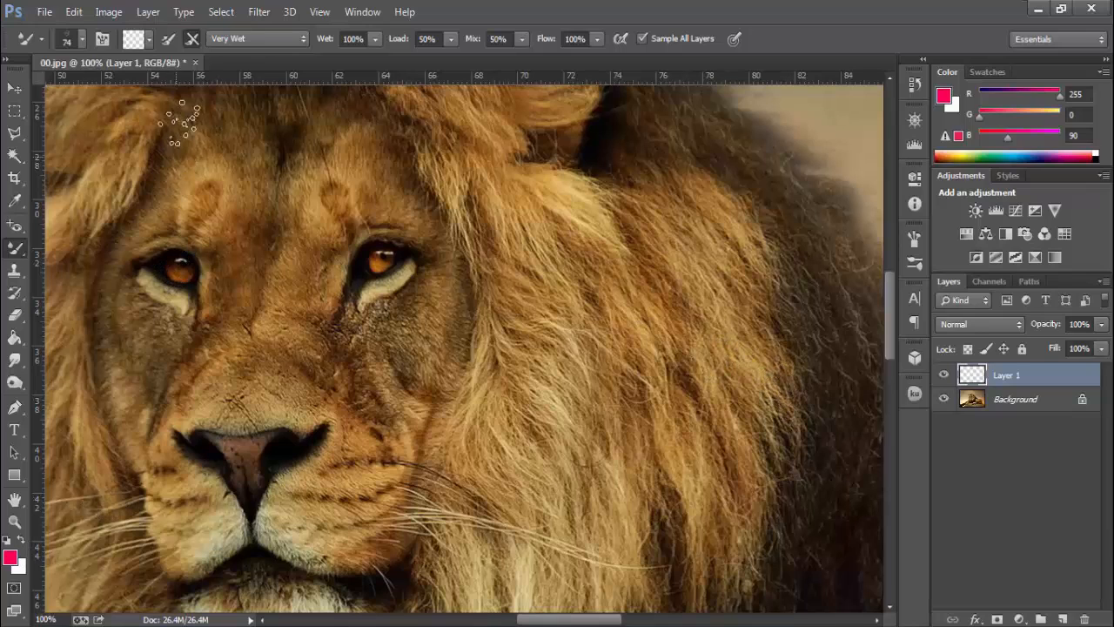
Step: Enable loading the brush after each stroke and swap the foreground and background colors repeatedly, keeping pink ff005a as the brush color
left_click(170, 41)
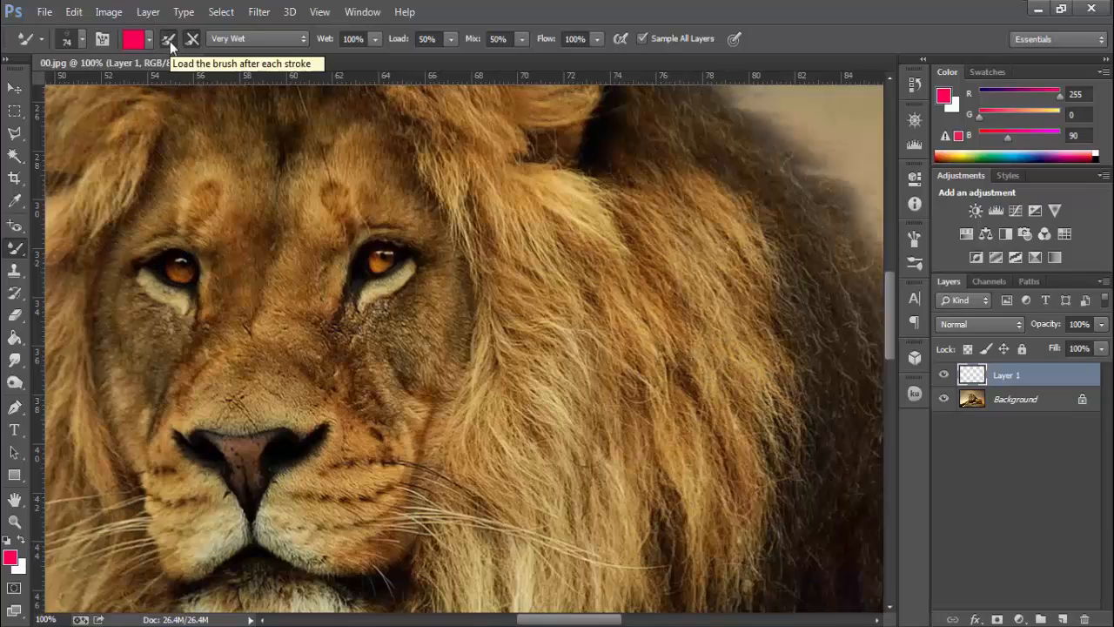
left_click(23, 542)
left_click(23, 542)
left_click(23, 542)
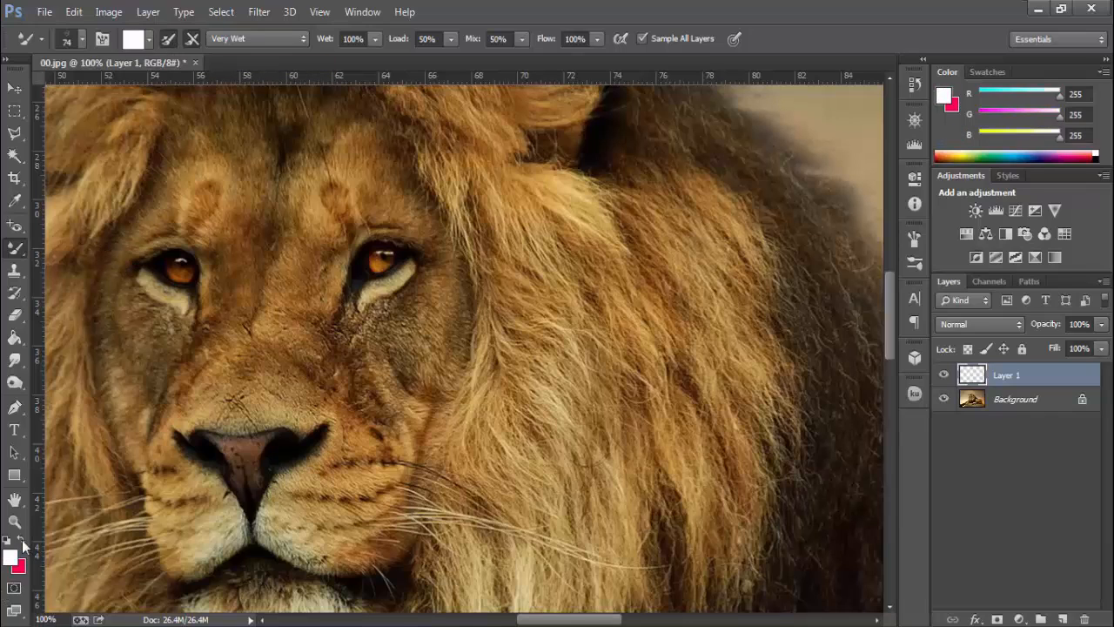
left_click(23, 542)
left_click(22, 542)
left_click(22, 542)
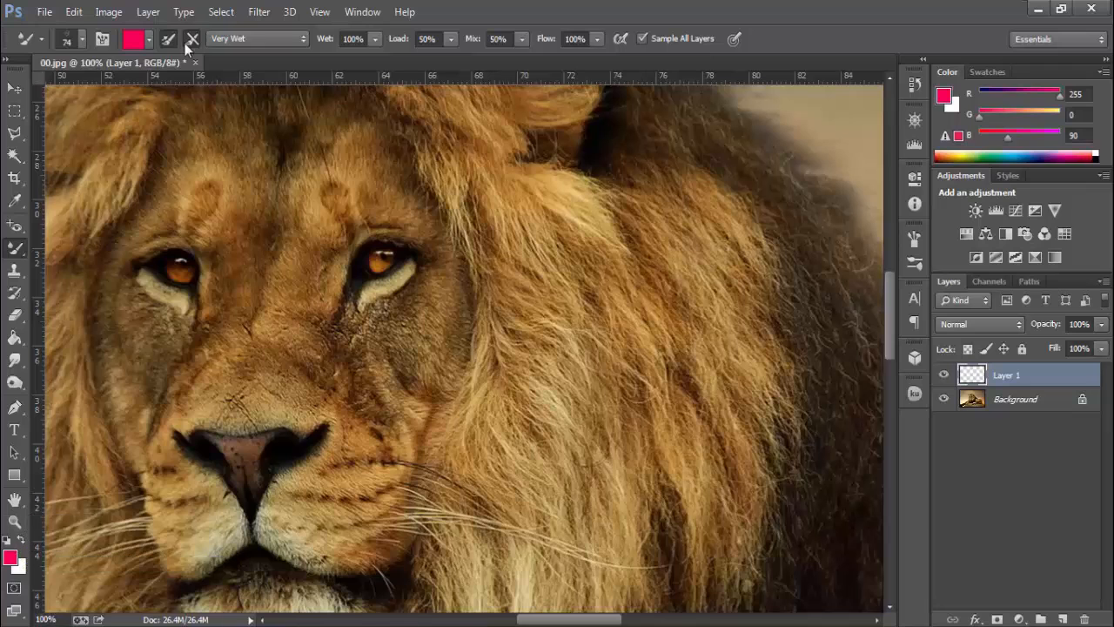
left_click(135, 39)
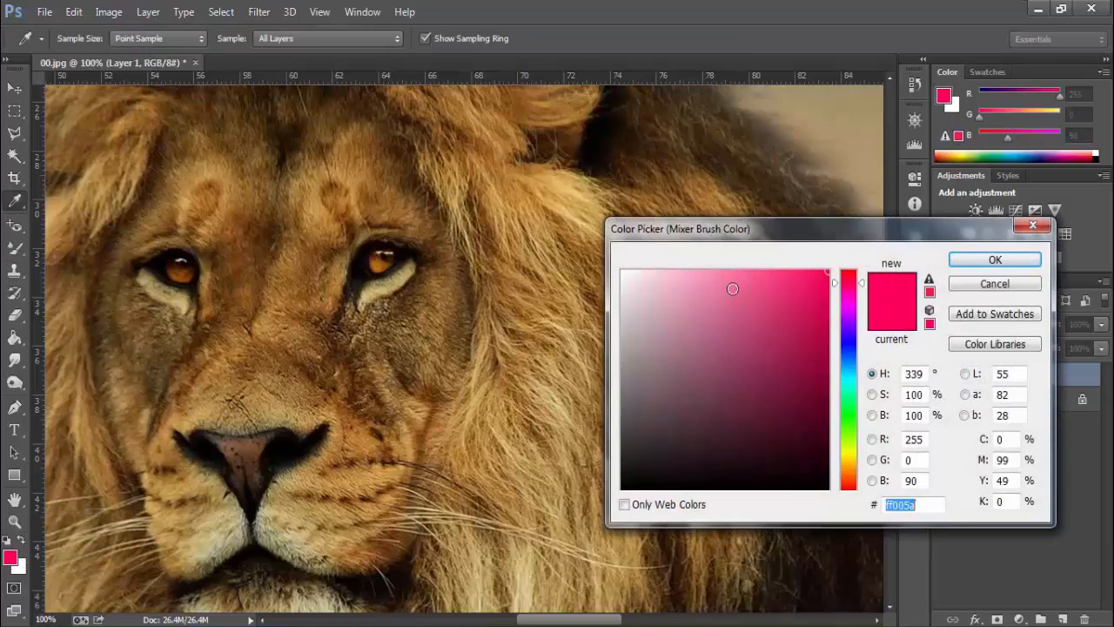
left_click(982, 283)
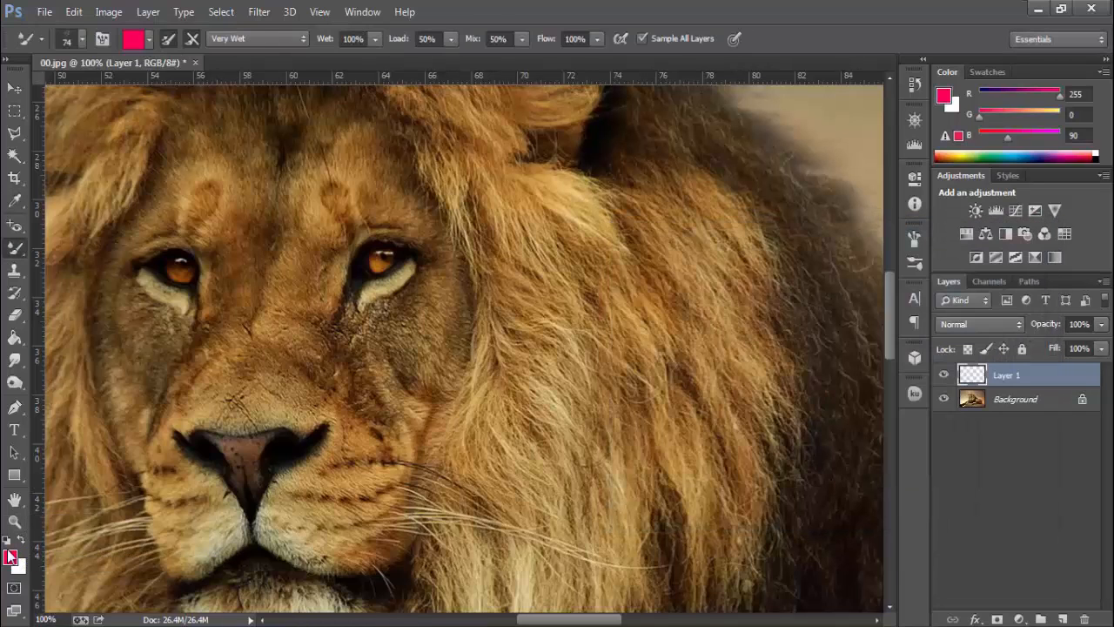
Step: Set the foreground color to gray acacac, then change it to blue 1e00ff
left_click(11, 558)
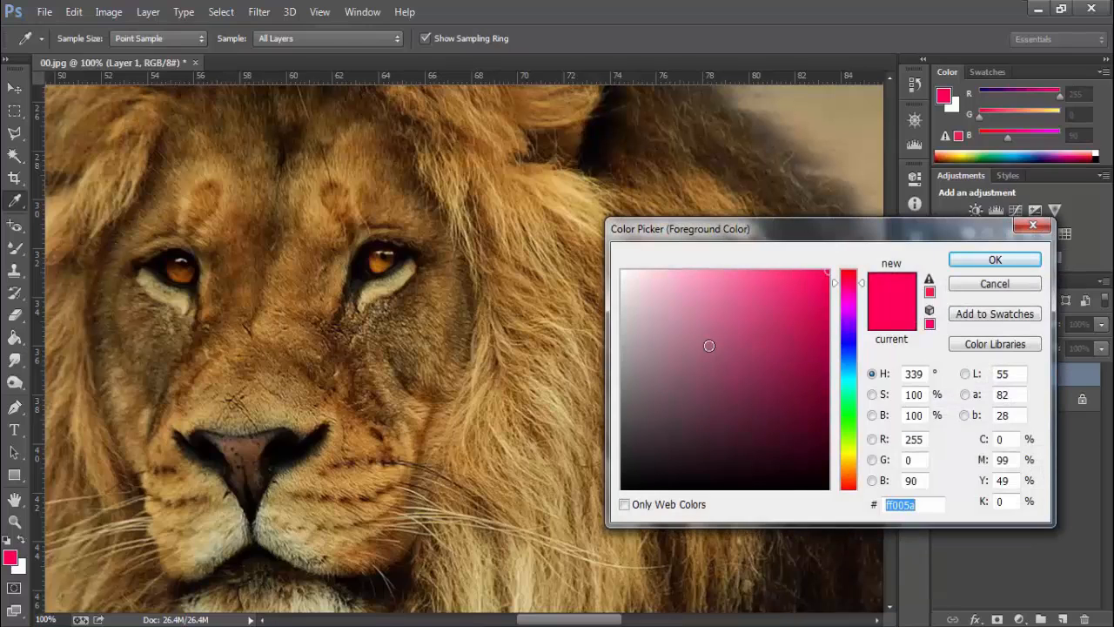
mouse_move(708, 345)
left_mouse_down()
mouse_move(682, 294)
mouse_move(618, 358)
mouse_move(620, 341)
left_mouse_up()
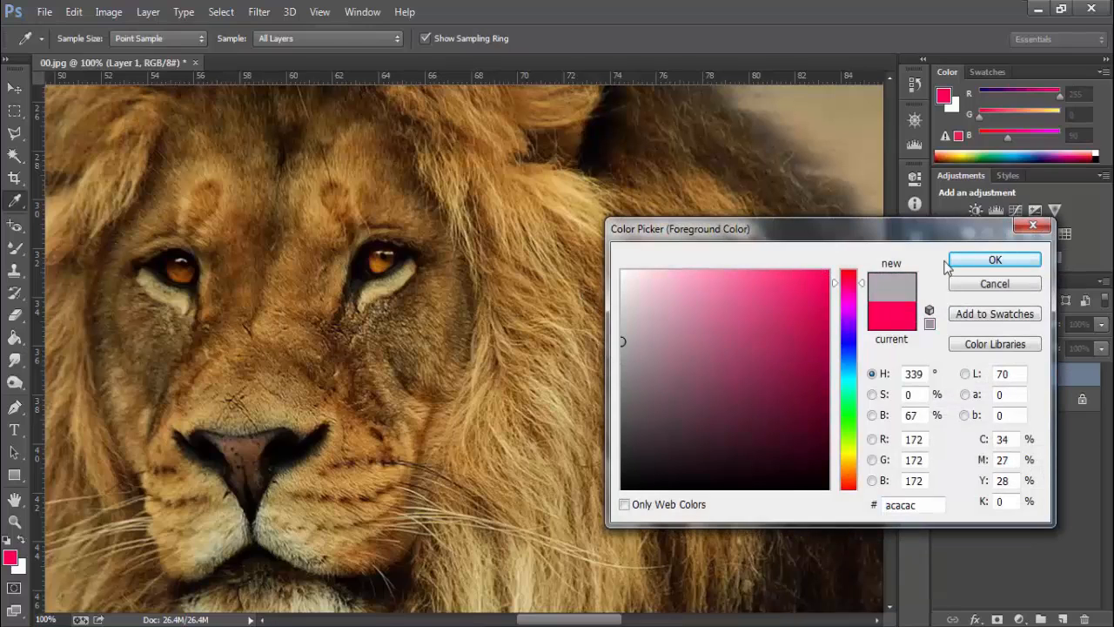
left_click(990, 259)
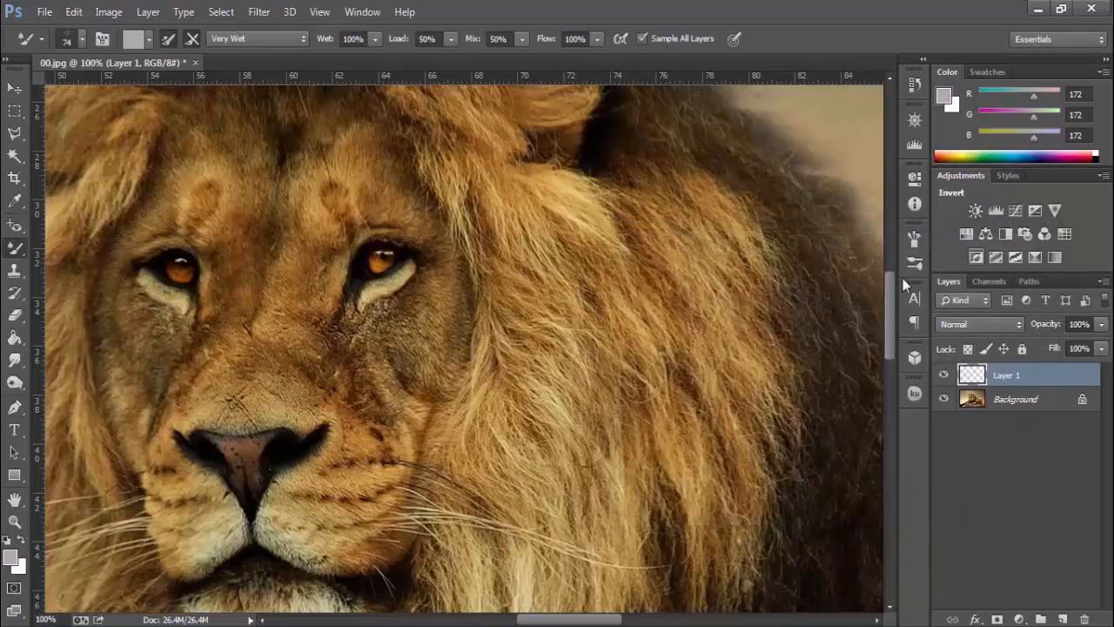
left_click(10, 558)
left_click(852, 347)
left_click_drag(803, 294, 829, 271)
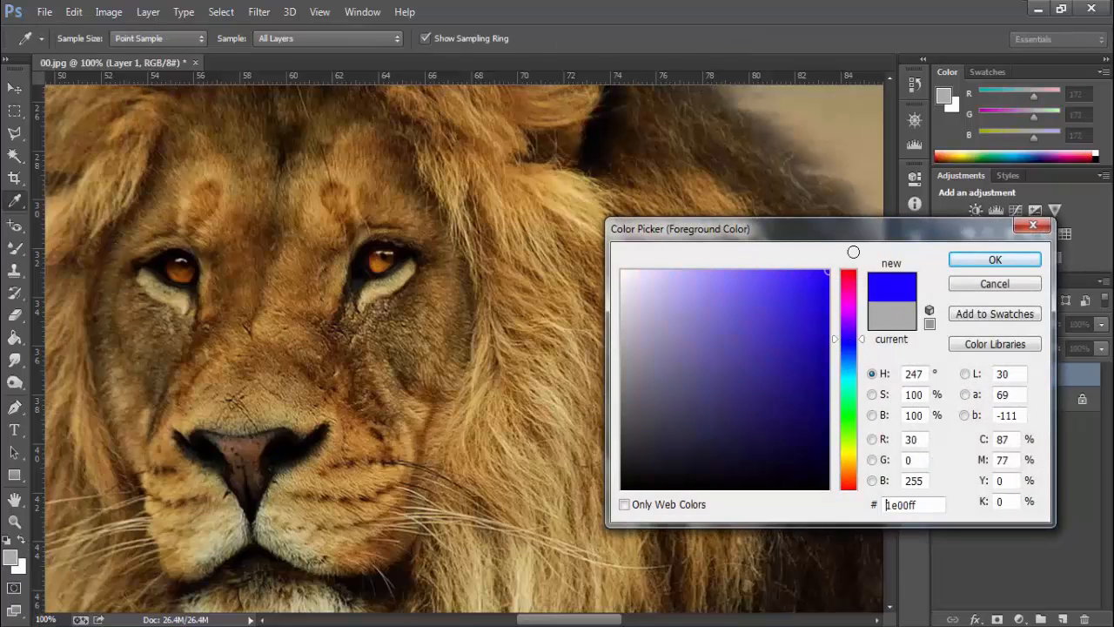
left_click(964, 259)
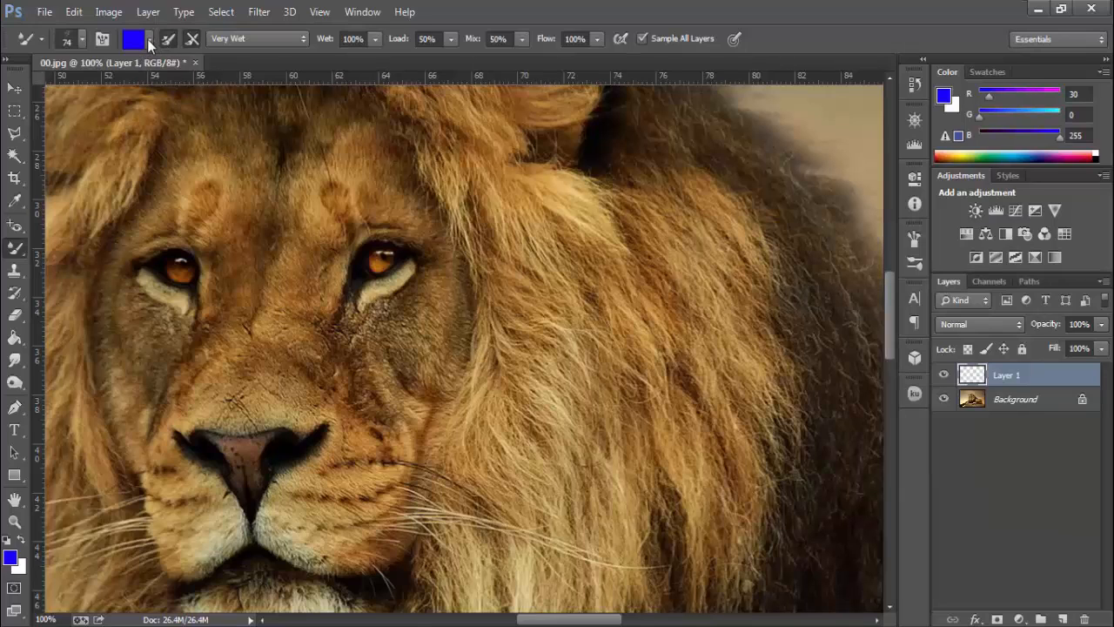
Step: Clean the Mixer Brush, then reload it with the blue foreground color
left_click(150, 38)
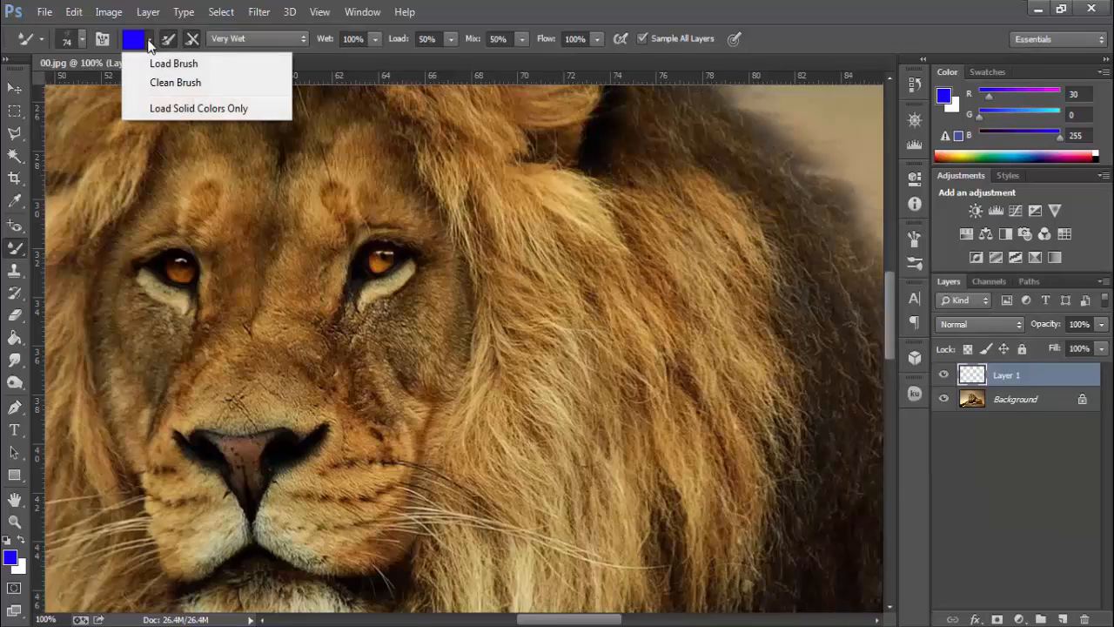
left_click(192, 83)
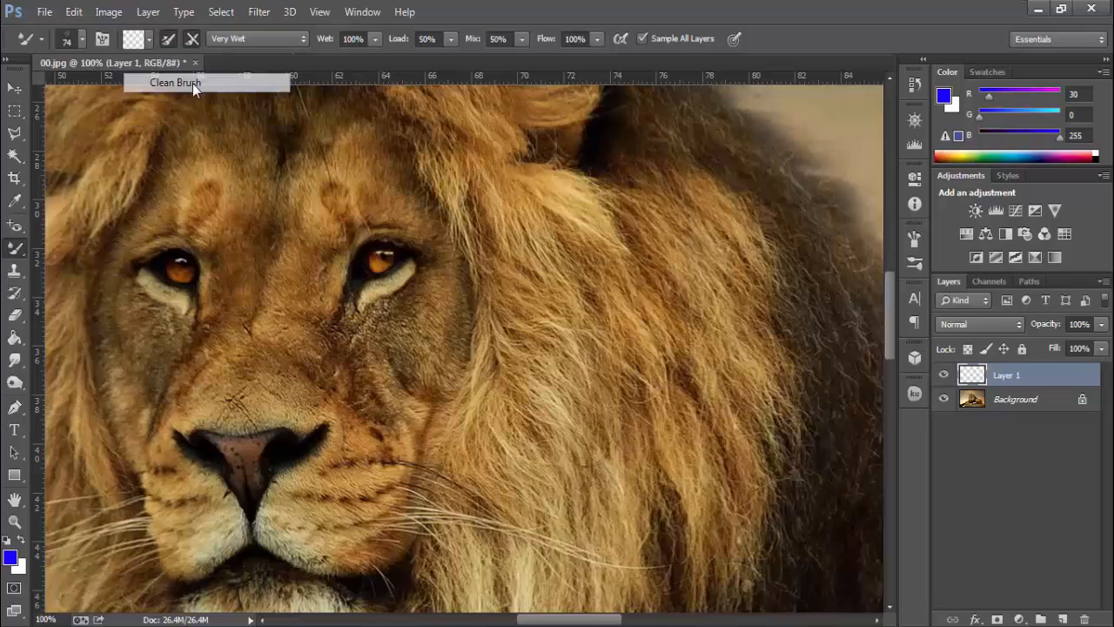
left_click(149, 40)
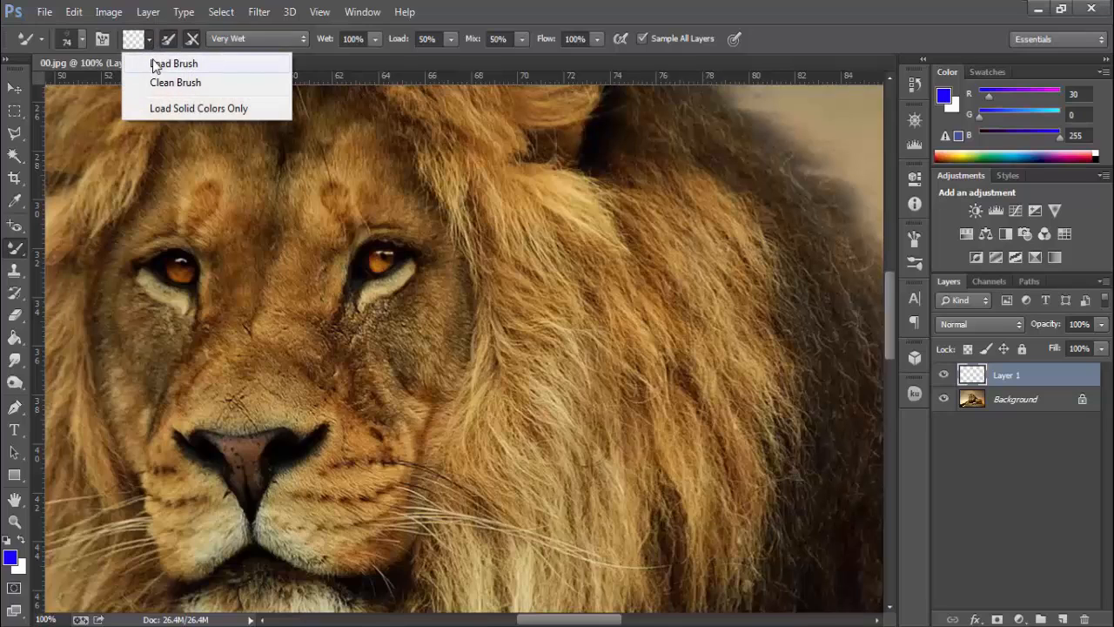
left_click(162, 65)
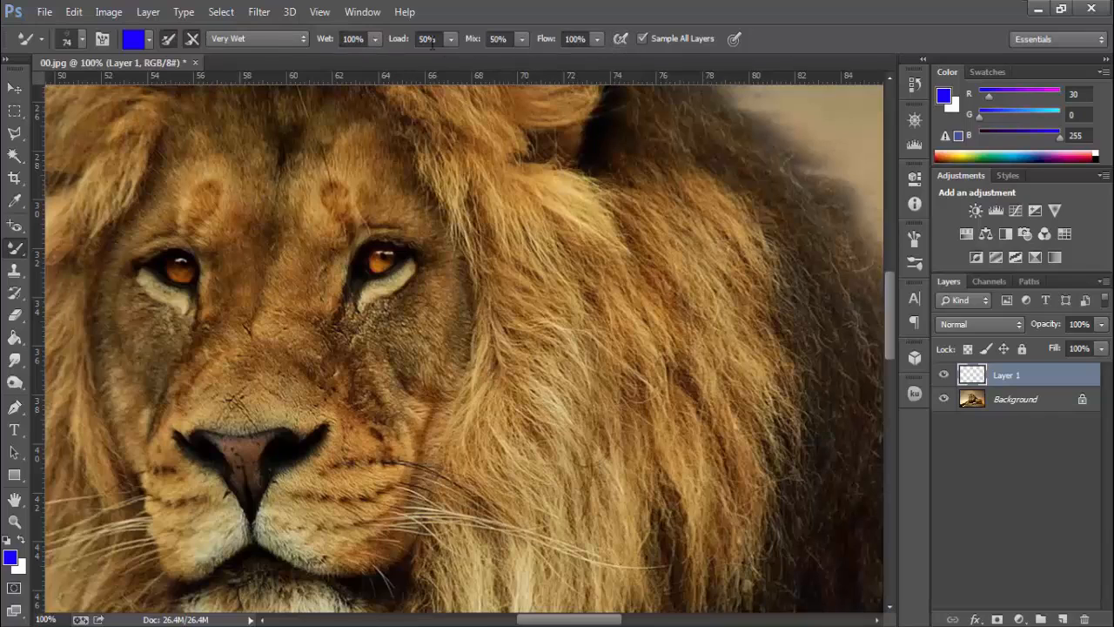
Step: Look through the brush blending presets, trying Moist, Heavy Mix and returning to Very Wet
left_click(276, 40)
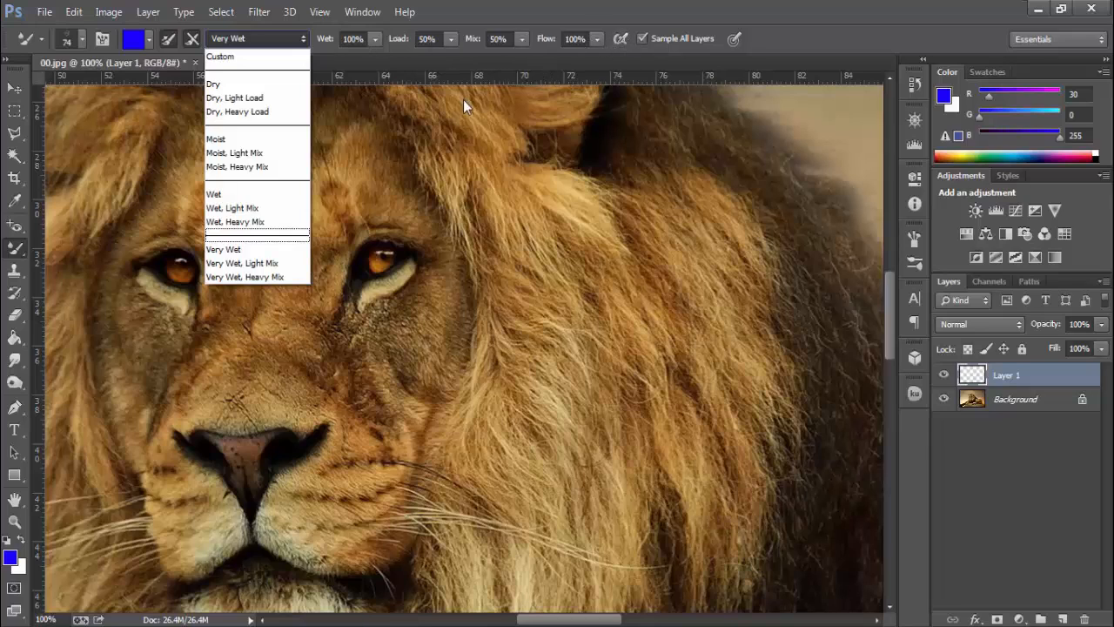
left_click(316, 29)
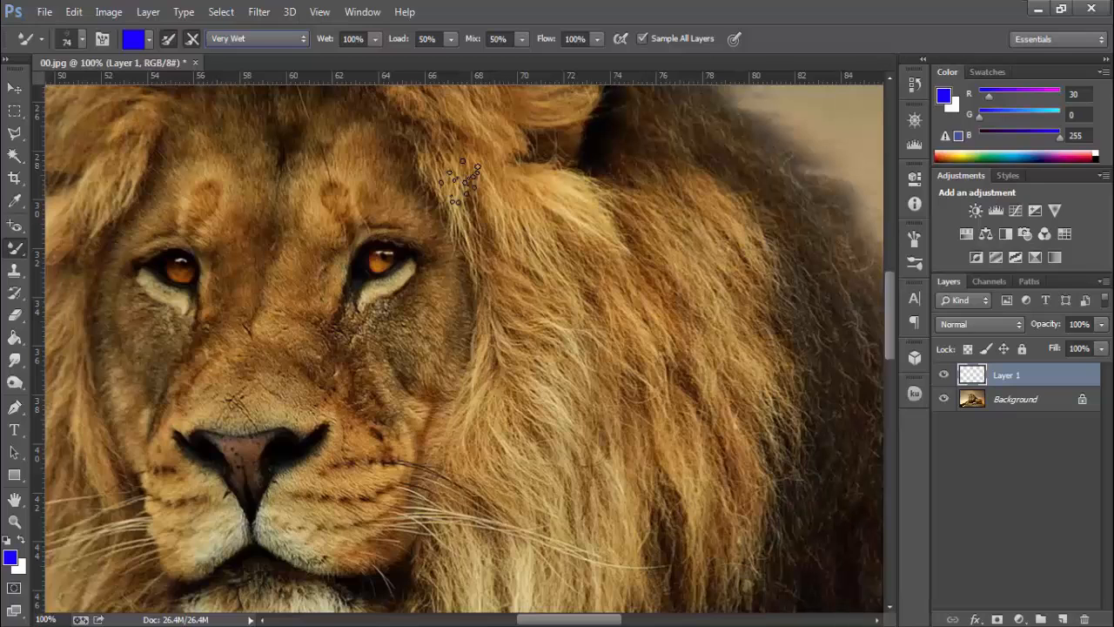
left_click(248, 38)
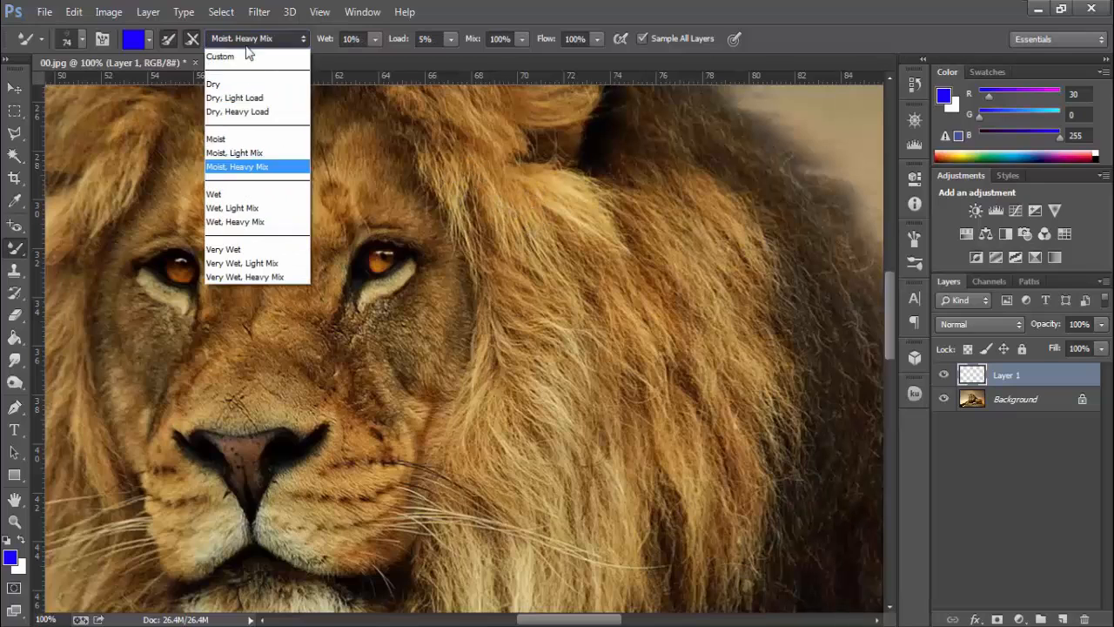
left_click(252, 249)
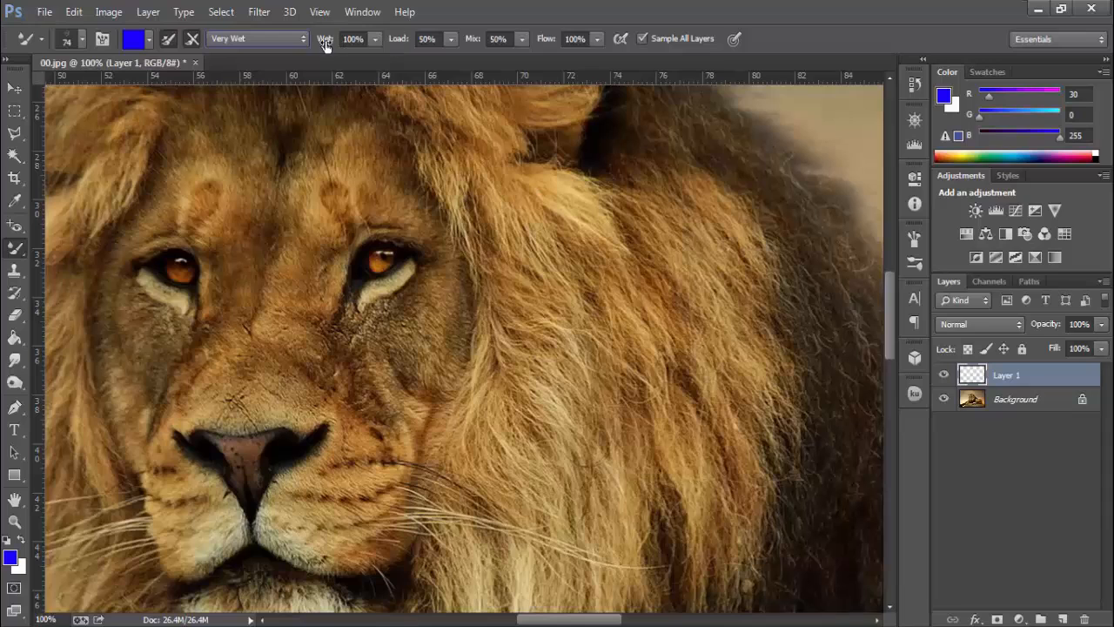
Step: Switch the blending preset to Custom and try a zigzag blue stroke on the mane beside the lion's face, undoing it
left_click(287, 40)
left_click(261, 55)
mouse_move(477, 179)
left_mouse_down()
mouse_move(557, 392)
mouse_move(474, 166)
mouse_move(601, 453)
mouse_move(590, 267)
mouse_move(657, 461)
mouse_move(672, 251)
left_mouse_up()
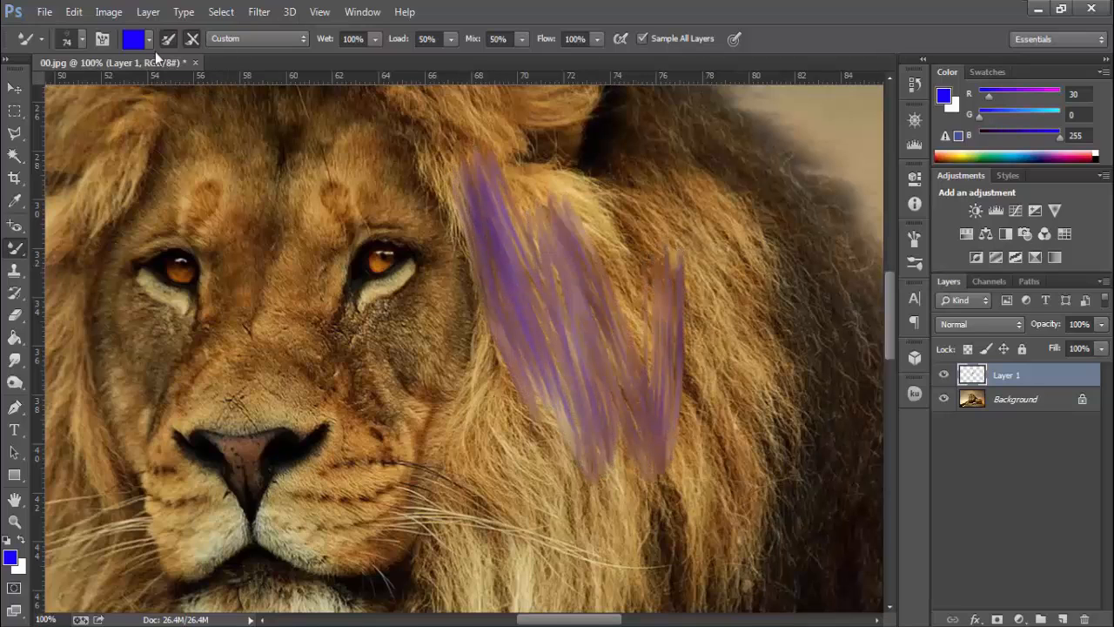
key("ctrl+z")
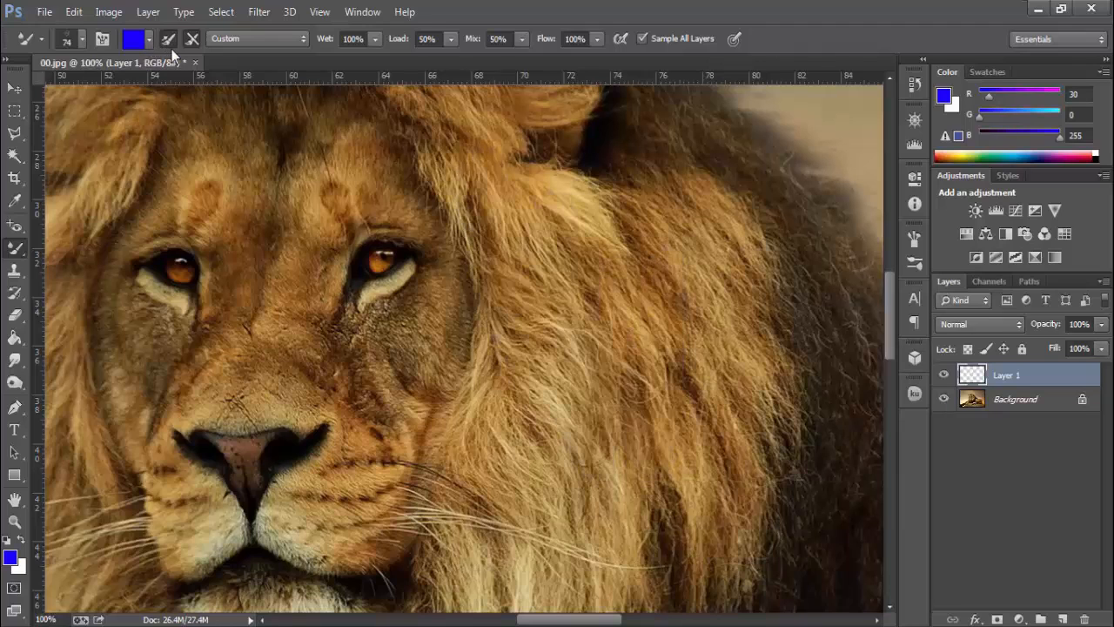
Step: Clean the Mixer Brush and turn off loading the brush after each stroke
left_click(148, 40)
left_click(159, 84)
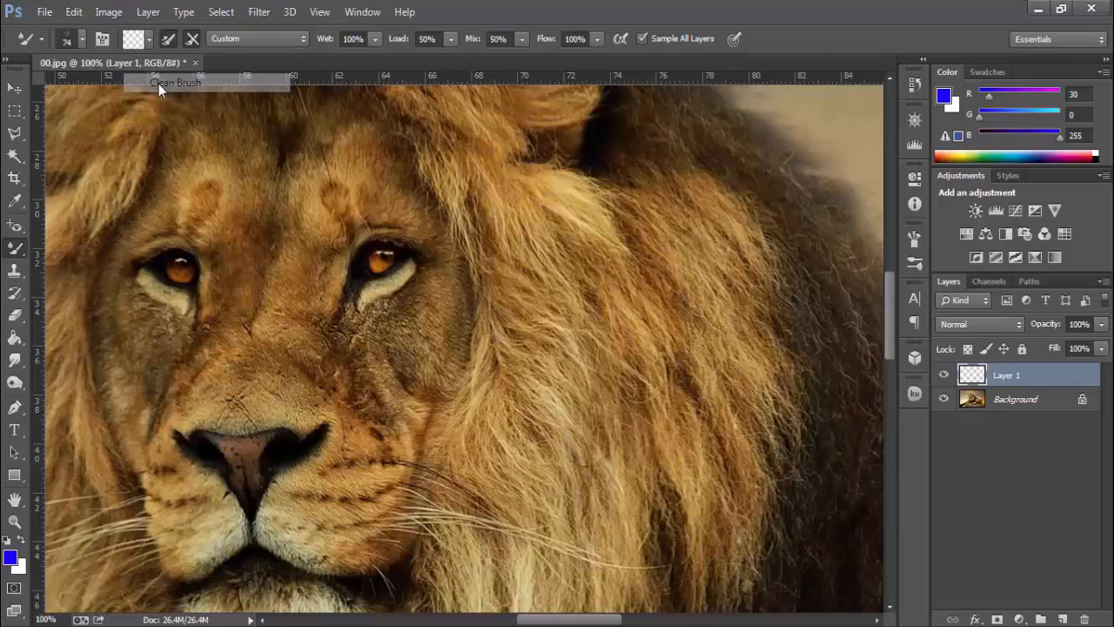
left_click(169, 44)
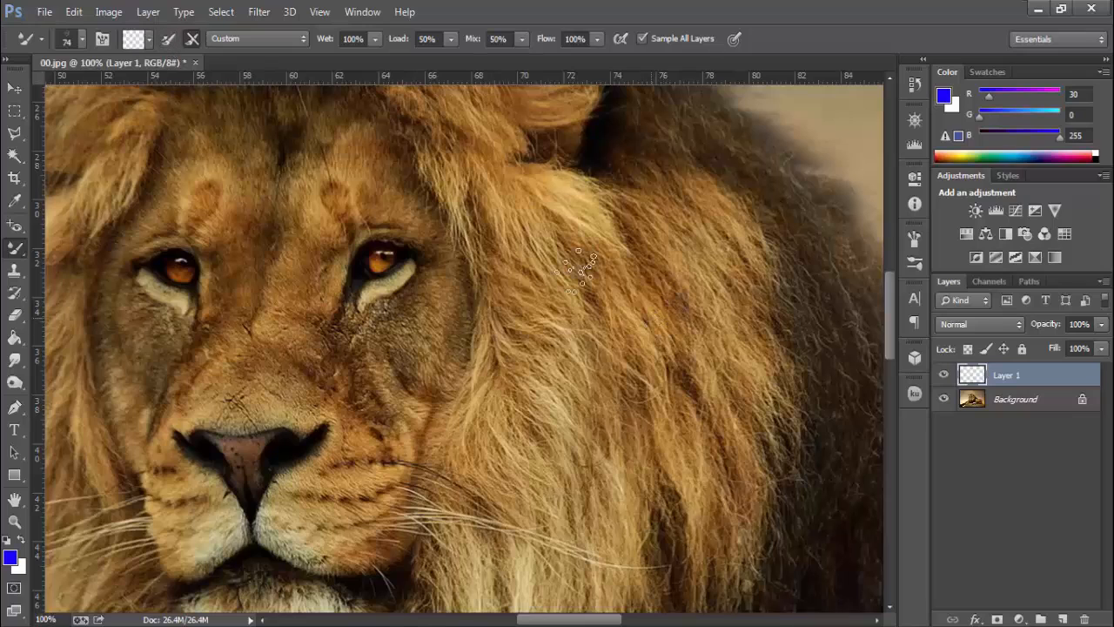
Step: Try blending the mane beside the lion's face with the clean brush at 100% Wet, undoing the strokes
left_click_drag(494, 214, 567, 422)
mouse_move(493, 192)
left_mouse_down()
mouse_move(490, 165)
mouse_move(601, 442)
mouse_move(549, 195)
mouse_move(558, 191)
left_mouse_up()
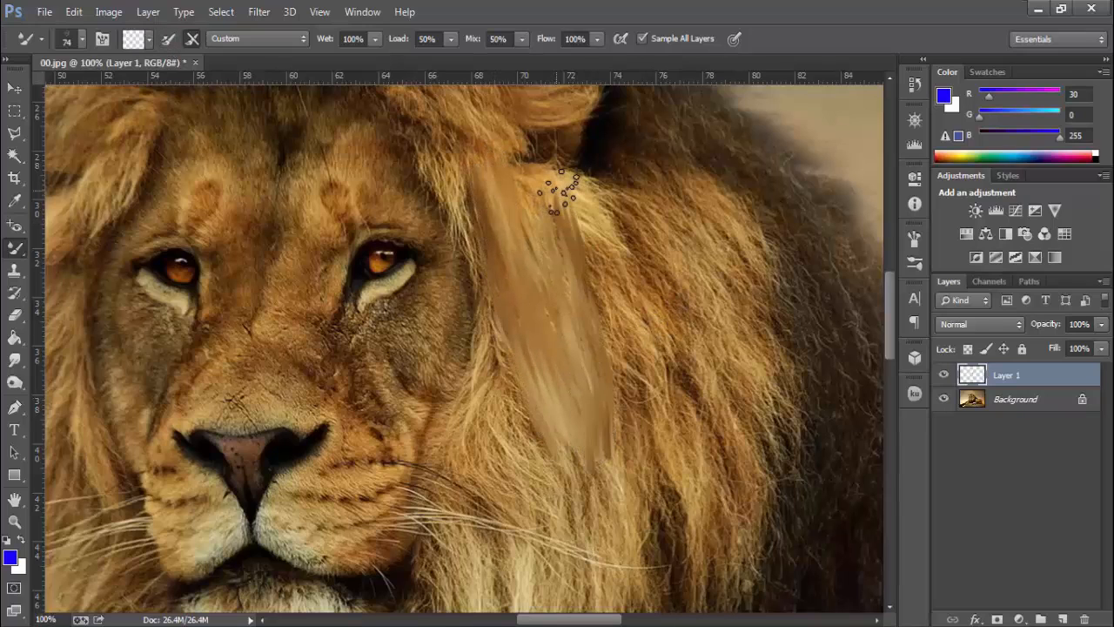
key("ctrl+z")
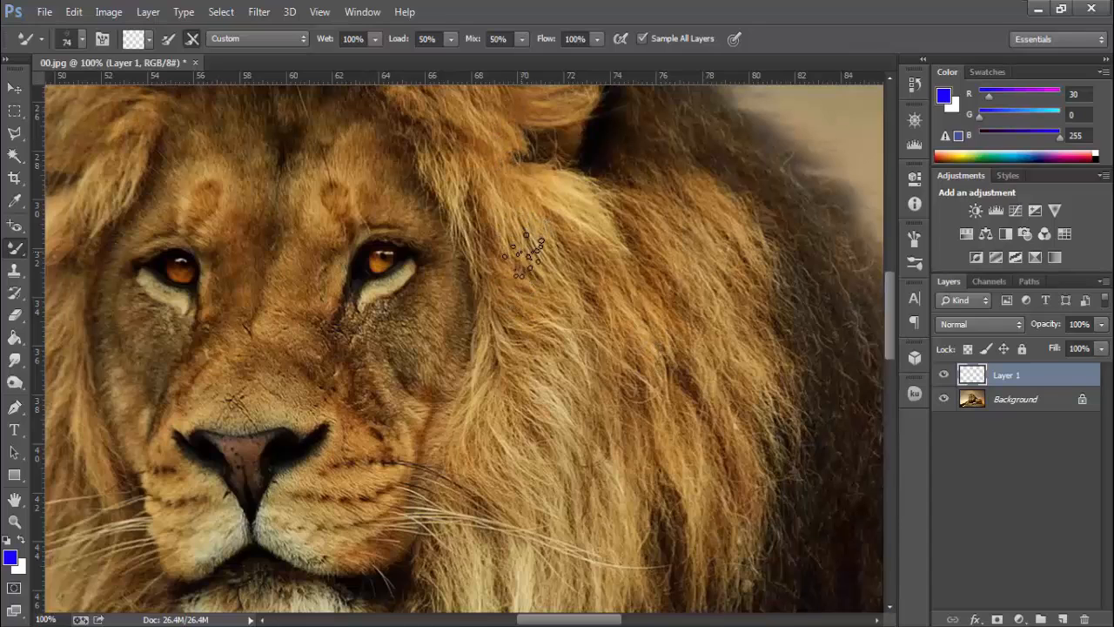
mouse_move(493, 193)
left_mouse_down()
mouse_move(486, 217)
mouse_move(570, 383)
mouse_move(527, 279)
mouse_move(614, 383)
mouse_move(576, 196)
mouse_move(609, 263)
mouse_move(645, 435)
mouse_move(609, 199)
mouse_move(680, 427)
mouse_move(649, 227)
mouse_move(667, 291)
mouse_move(659, 356)
mouse_move(682, 443)
left_mouse_up()
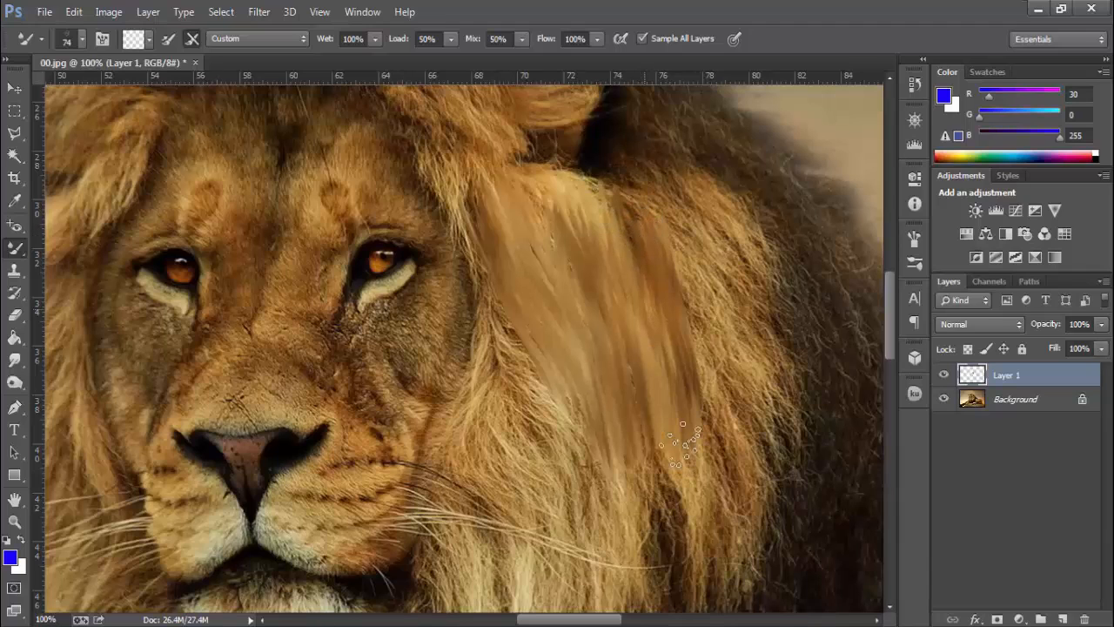
left_click_drag(557, 231, 649, 456)
mouse_move(519, 223)
left_mouse_down()
mouse_move(540, 305)
mouse_move(566, 323)
left_mouse_up()
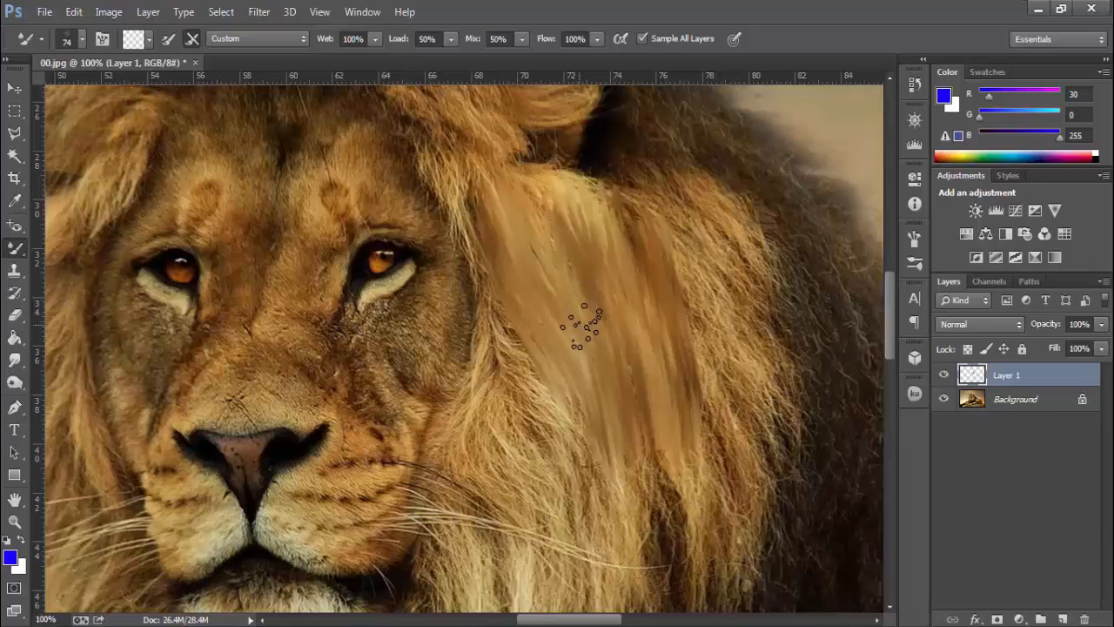
key("ctrl+alt+z")
key("ctrl+alt+z")
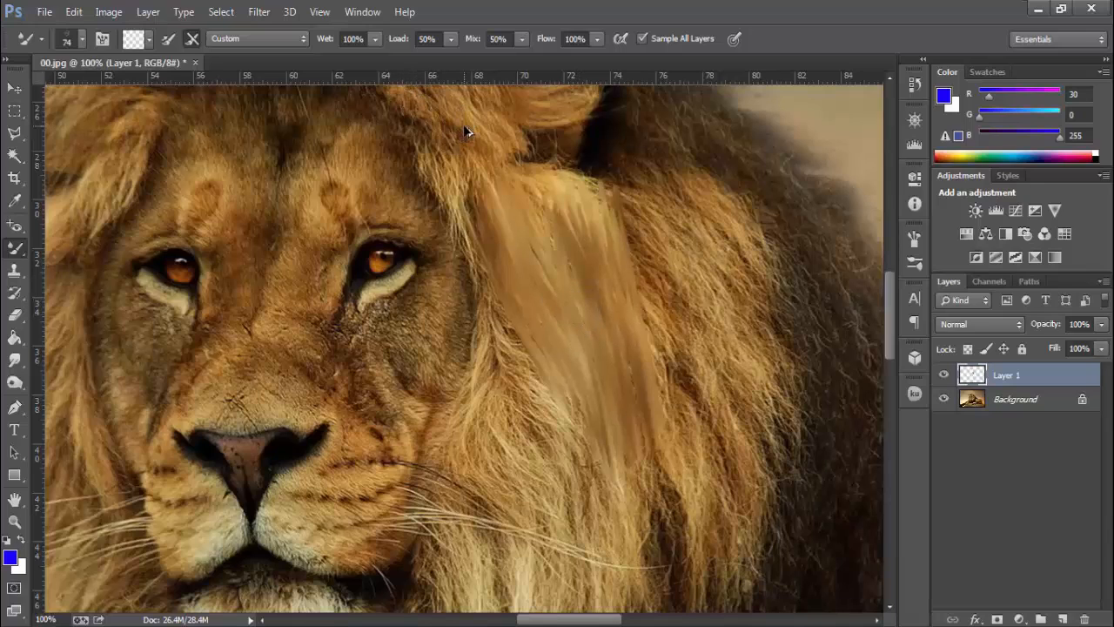
Step: Set Wet to 13% and try several blending strokes down the mane, undoing them
left_click(375, 40)
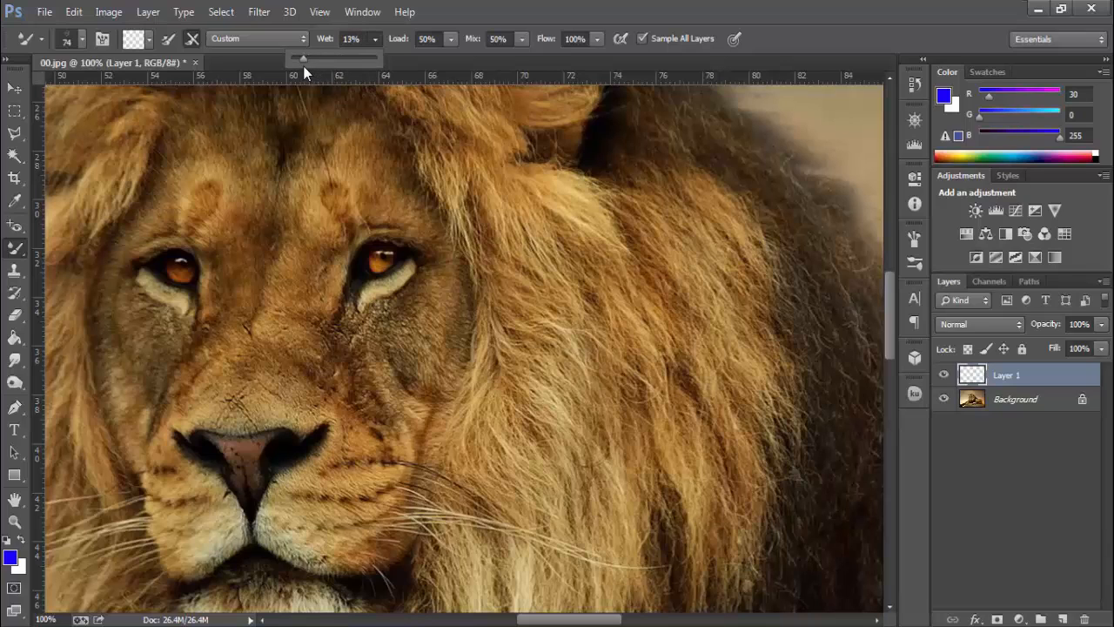
left_click_drag(581, 222, 615, 379)
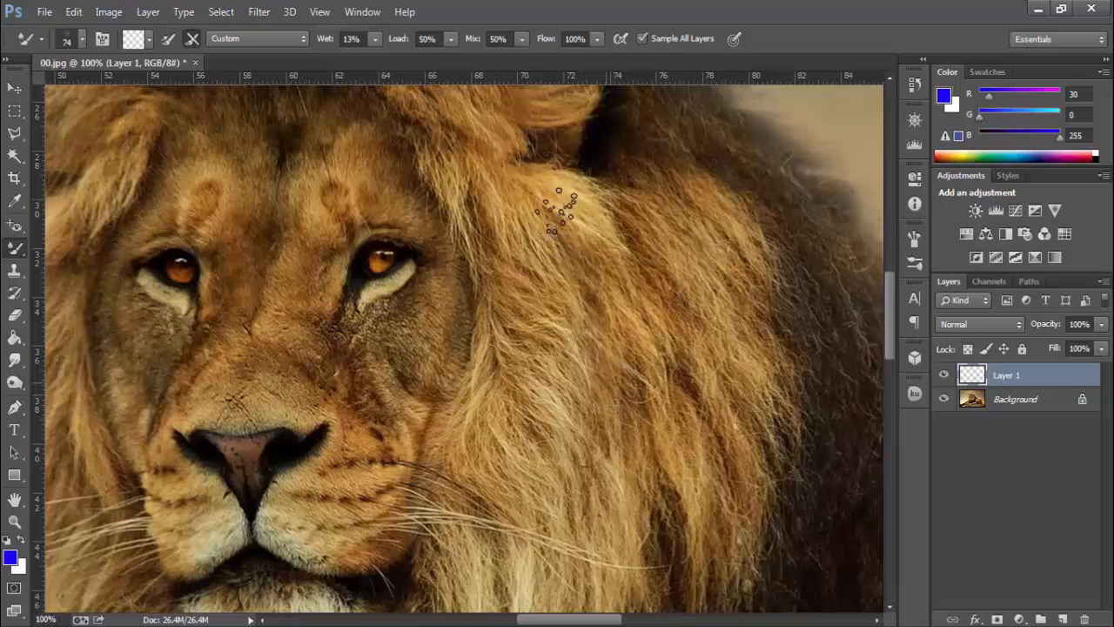
left_click_drag(544, 233, 588, 446)
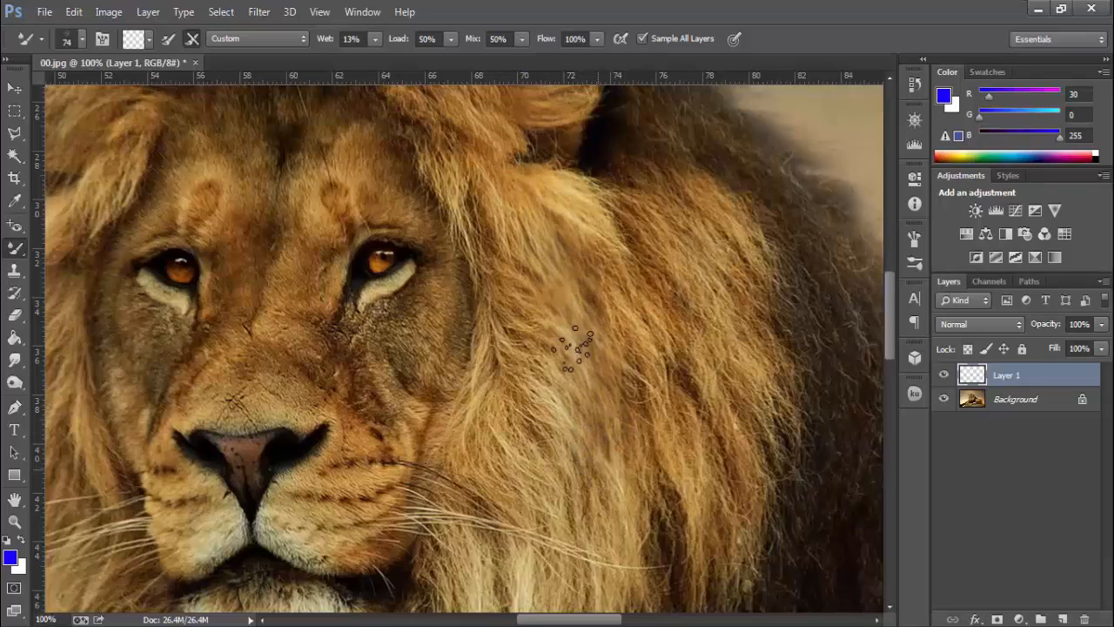
left_click_drag(536, 190, 580, 474)
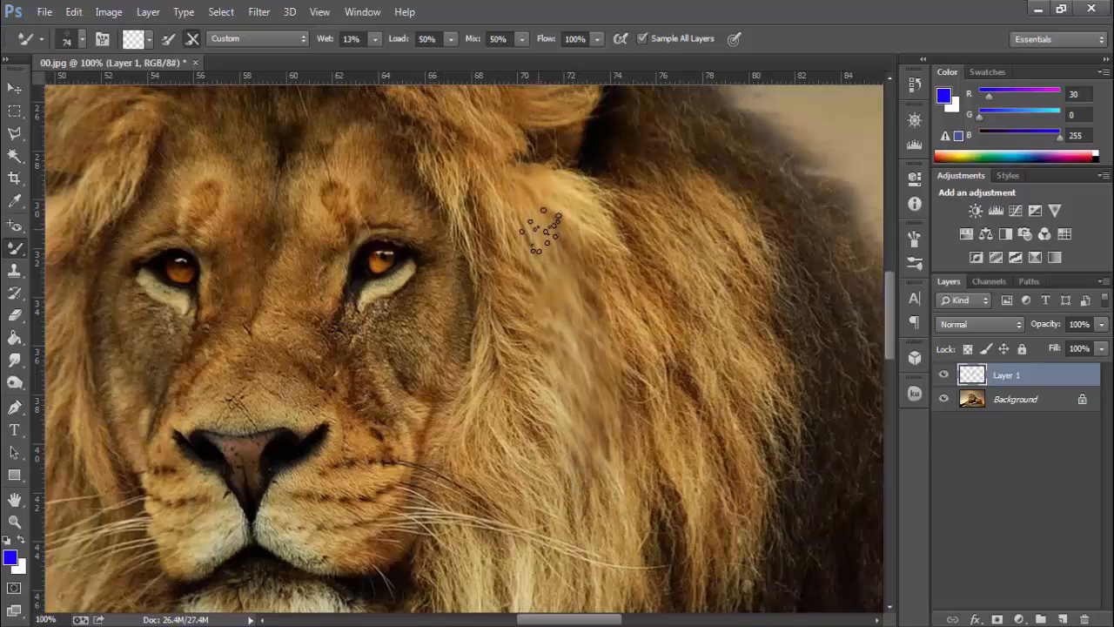
key("ctrl+z")
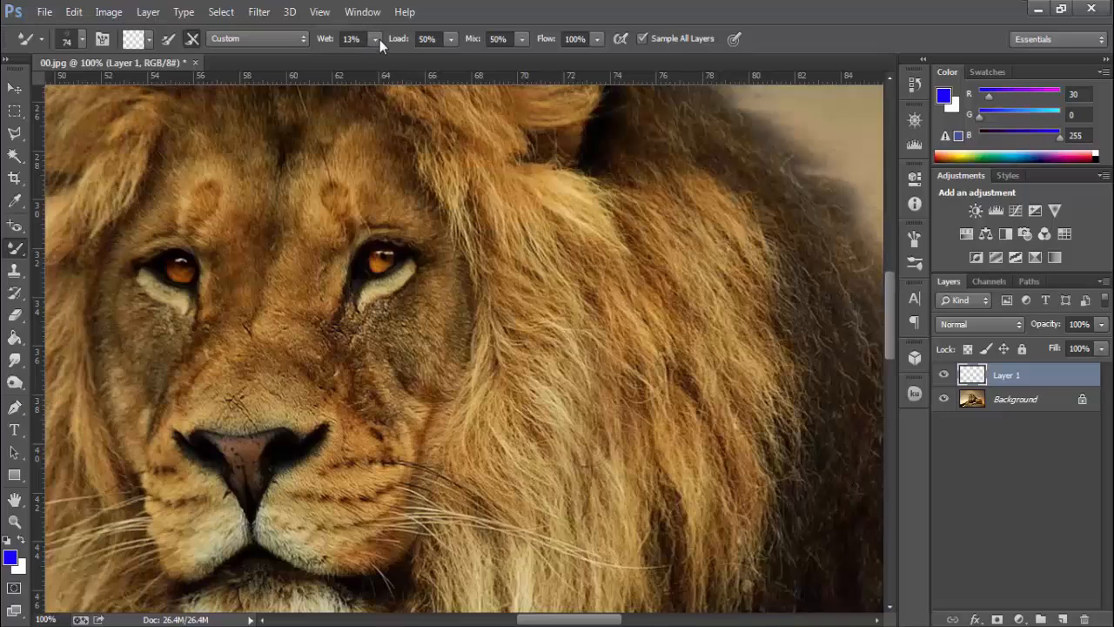
Step: Readjust the brush's Wet value, set Mix to 84%, and blend a strip of mane running down from below the ear
left_click(376, 39)
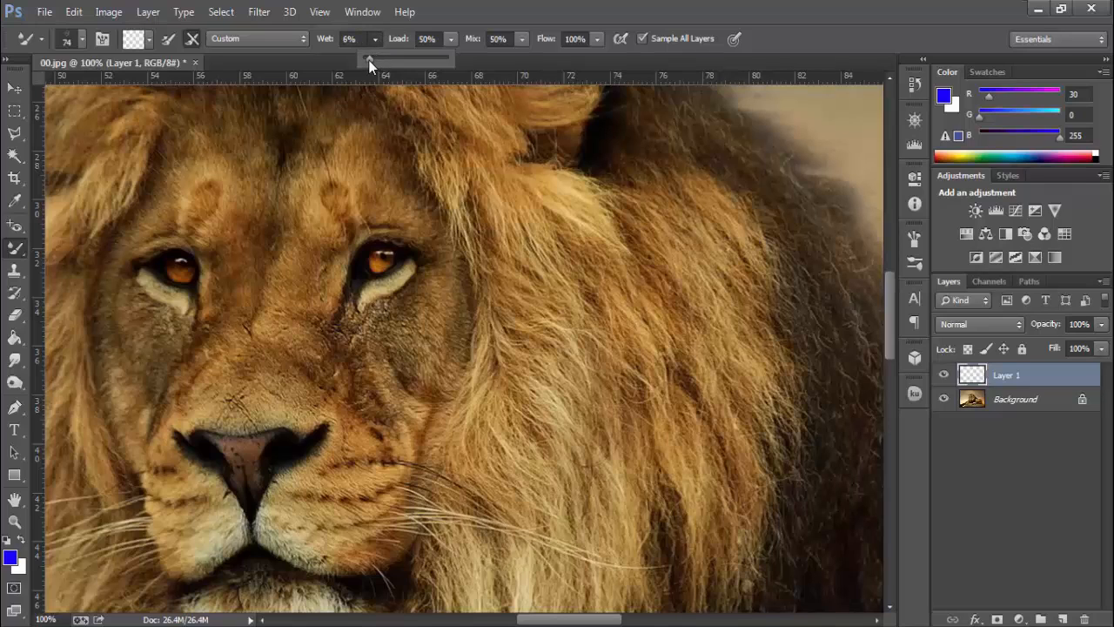
left_click_drag(359, 59, 356, 58)
left_click_drag(378, 60, 409, 66)
left_click(521, 39)
left_click_drag(527, 56, 549, 59)
mouse_move(617, 237)
left_mouse_down()
mouse_move(644, 391)
mouse_move(630, 286)
mouse_move(604, 218)
mouse_move(709, 472)
mouse_move(617, 207)
mouse_move(655, 294)
mouse_move(588, 185)
left_mouse_up()
Step: Set the Mixer Brush's Wet value to 90% and undo the blended strip of mane below the ear
left_click(375, 38)
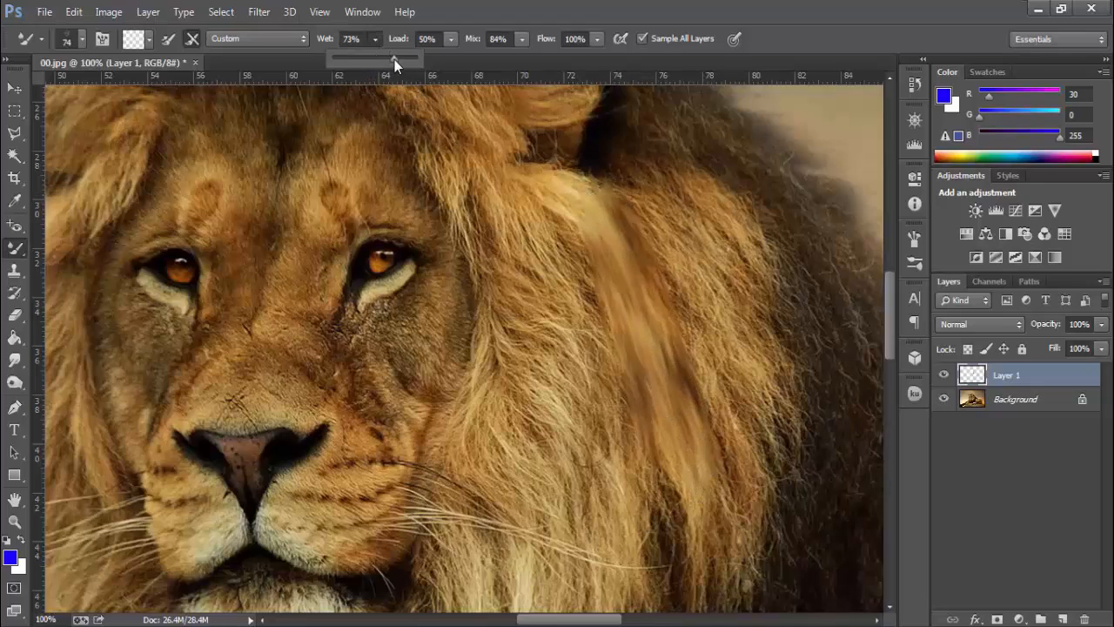
left_click_drag(394, 63, 403, 66)
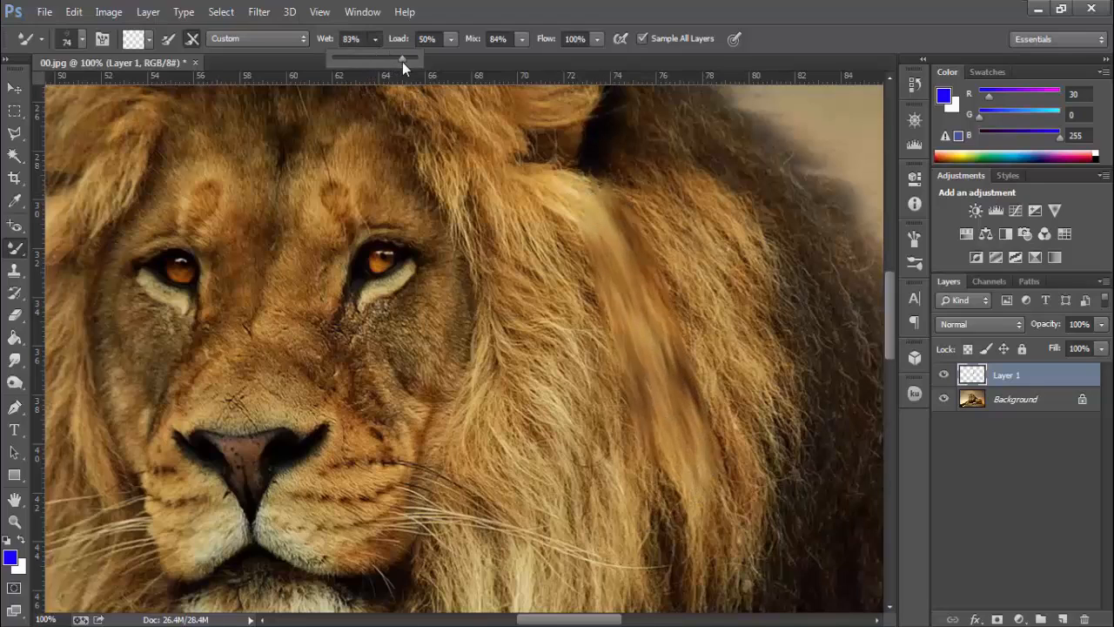
left_click(627, 9)
key("ctrl+z")
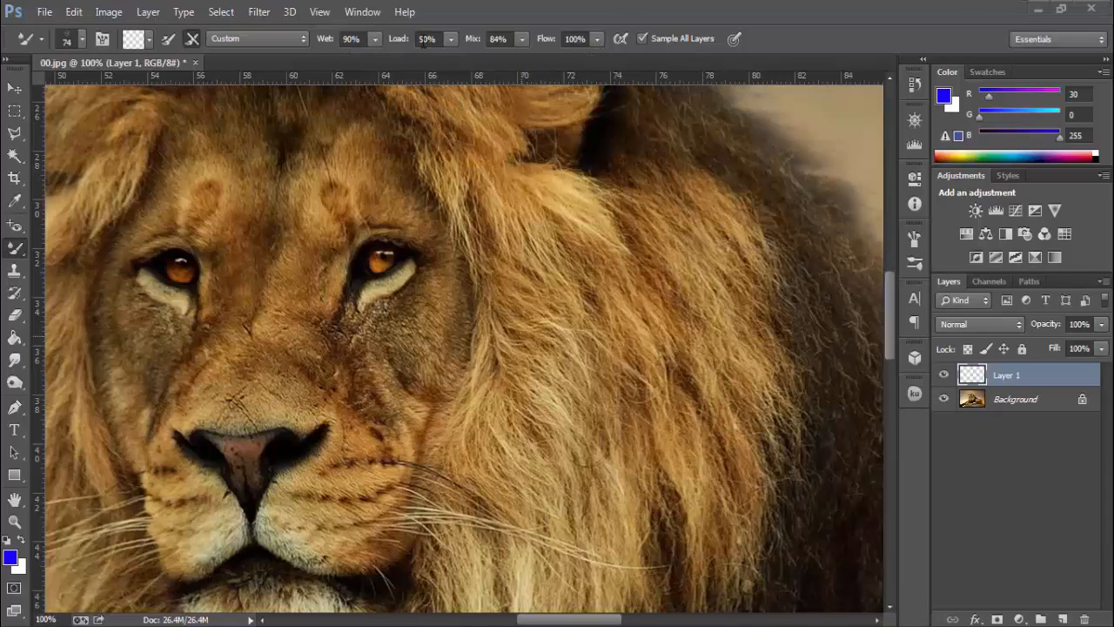
Step: Load the brush with the blue foreground color, set Mix to 100%, and try blending strokes down the mane, undoing them
left_click(148, 47)
left_click(182, 68)
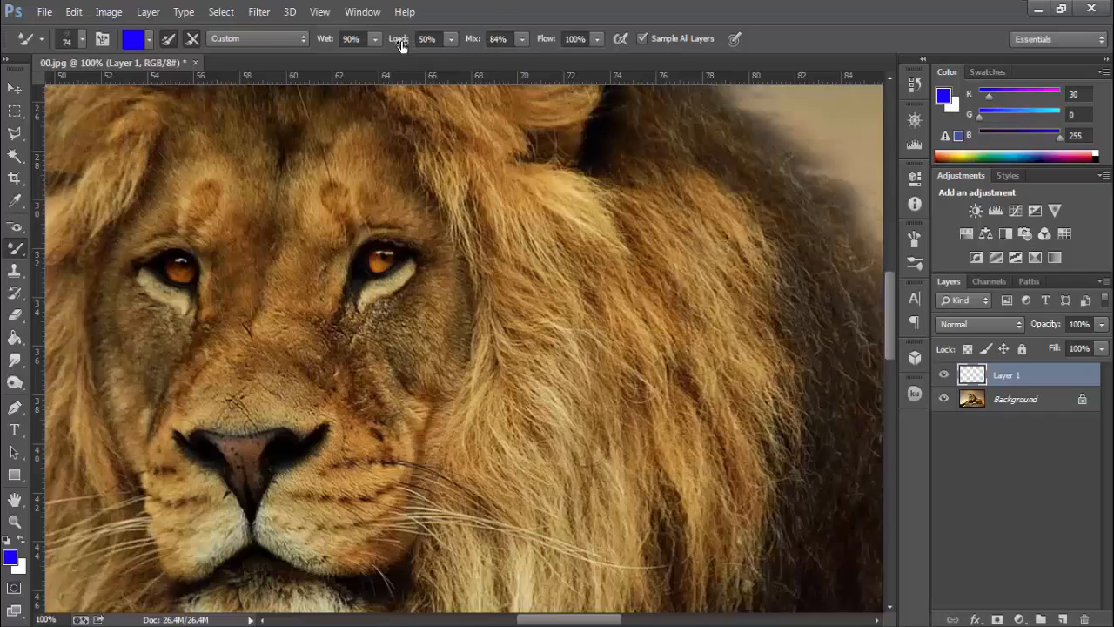
left_click(522, 38)
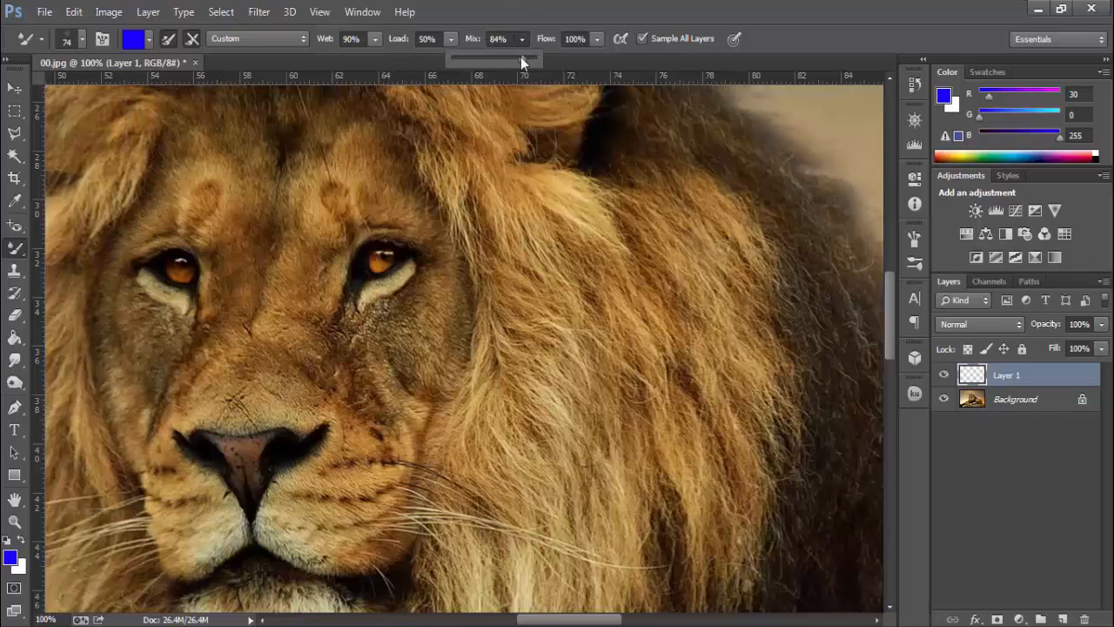
left_click_drag(522, 59, 540, 58)
left_click_drag(635, 211, 705, 398)
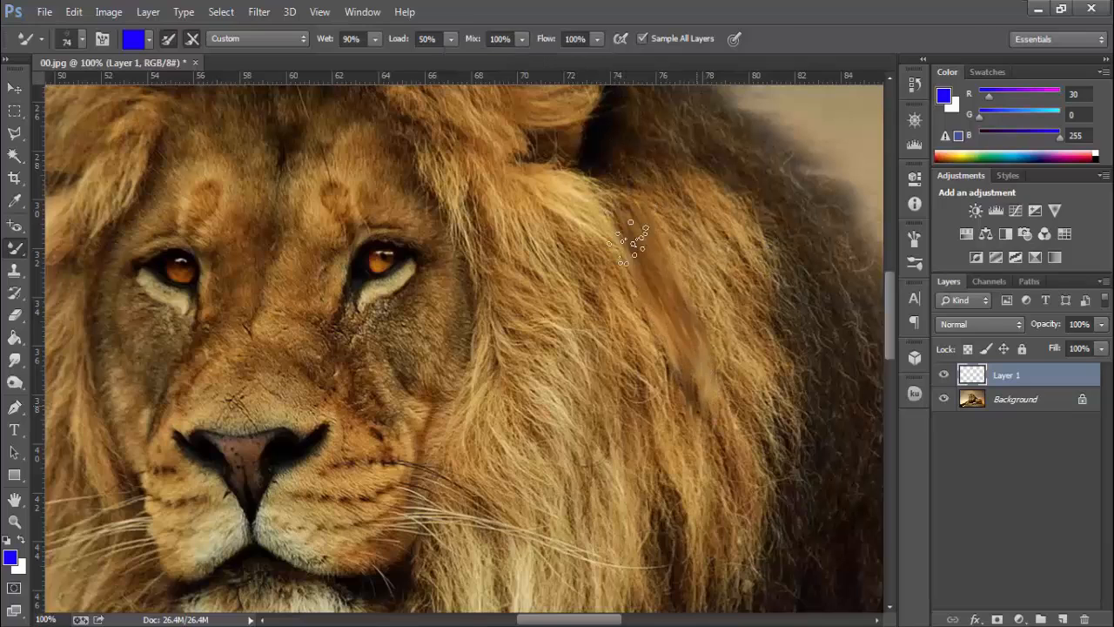
left_click_drag(627, 244, 688, 379)
left_click_drag(609, 209, 661, 412)
left_click_drag(577, 197, 646, 411)
left_click_drag(564, 208, 624, 432)
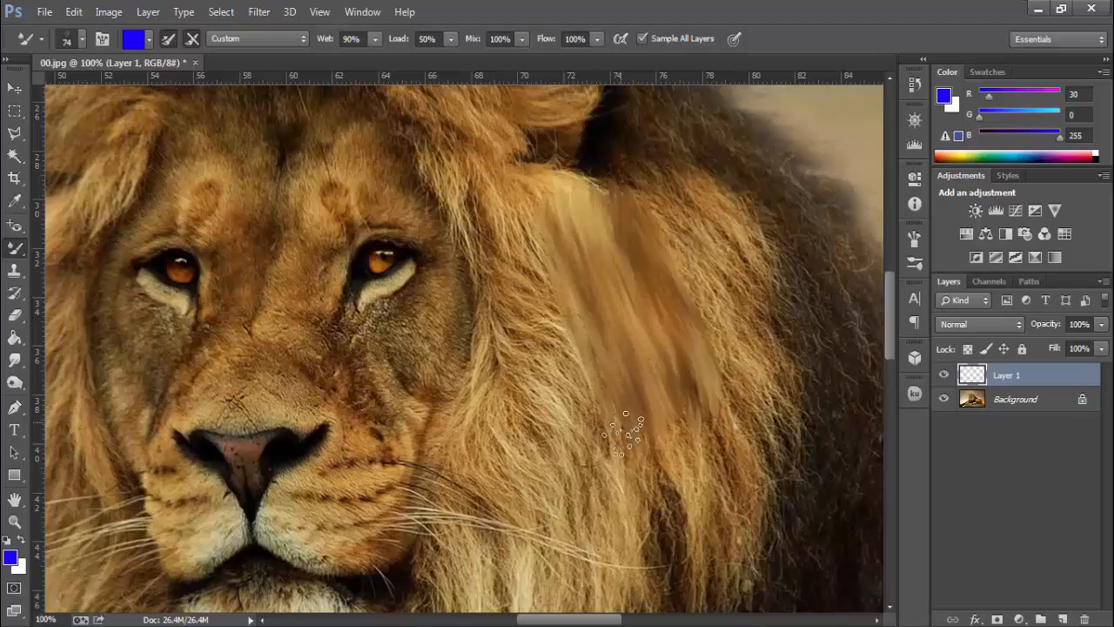
left_click_drag(564, 235, 602, 408)
left_click_drag(530, 209, 597, 405)
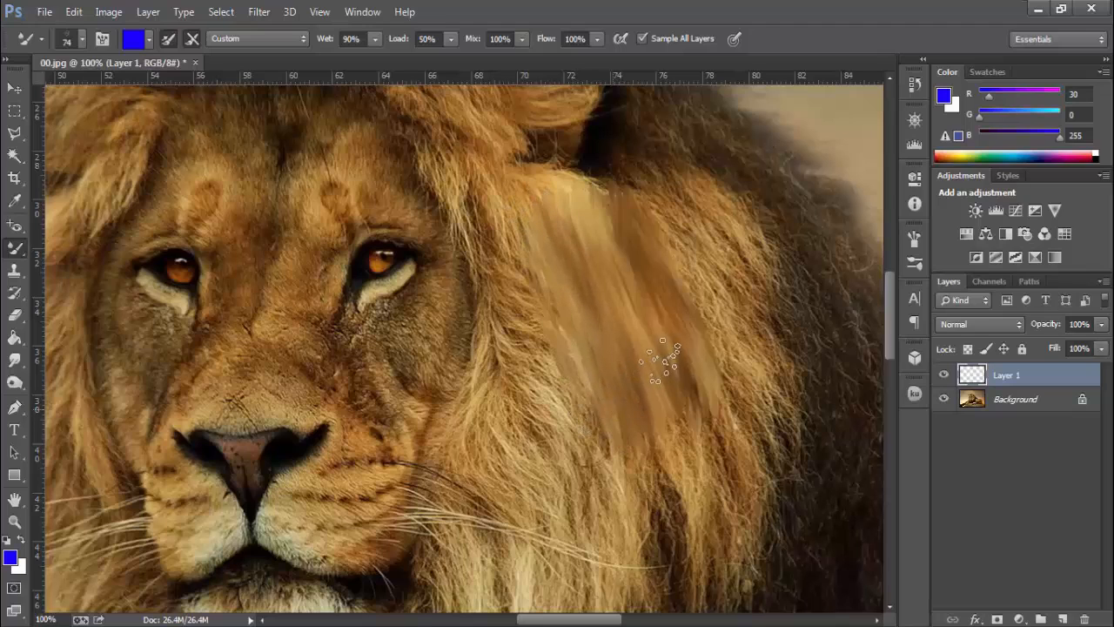
key("ctrl+z")
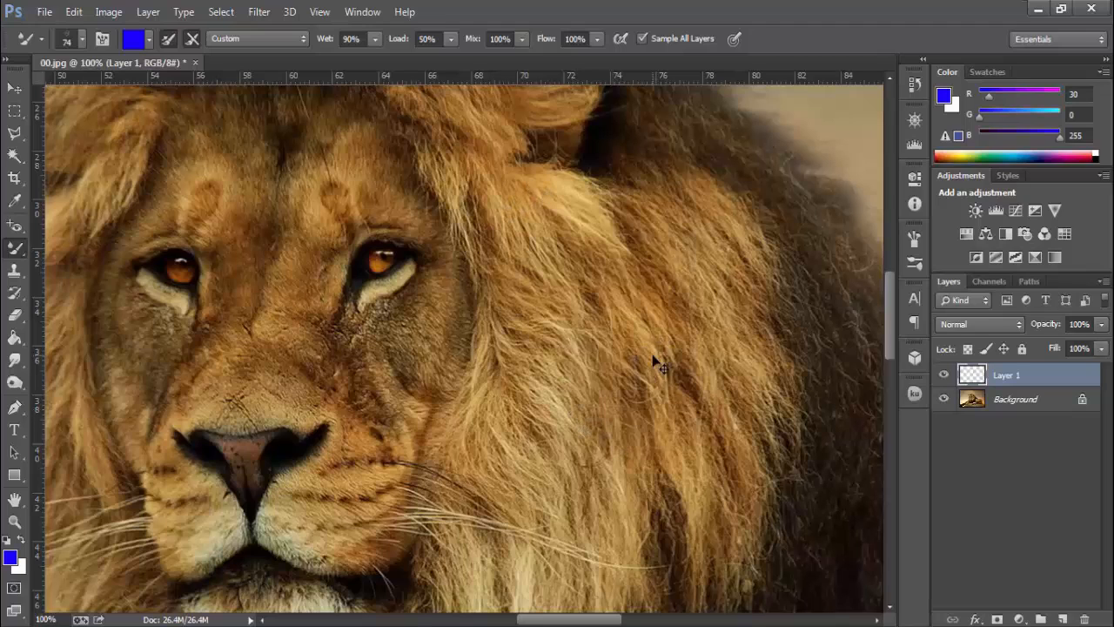
Step: Set Mix to 65% and try several blue blending strokes down the mane, undoing them
left_click(522, 40)
left_click_drag(679, 222, 702, 412)
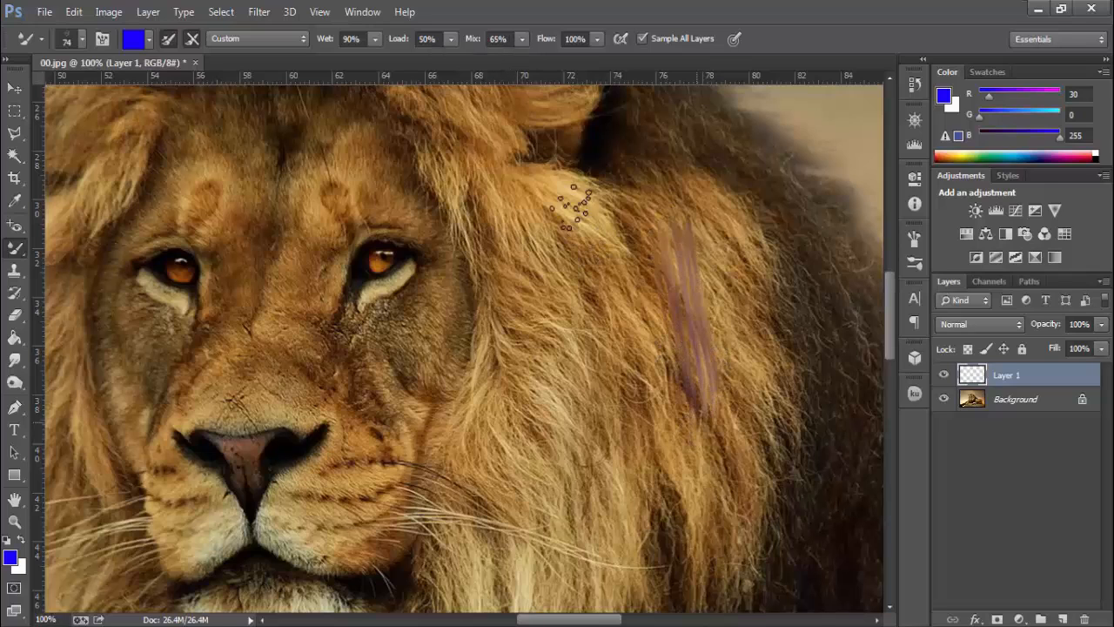
mouse_move(572, 207)
left_mouse_down()
mouse_move(624, 463)
mouse_move(598, 349)
mouse_move(545, 218)
mouse_move(574, 451)
mouse_move(522, 224)
left_mouse_up()
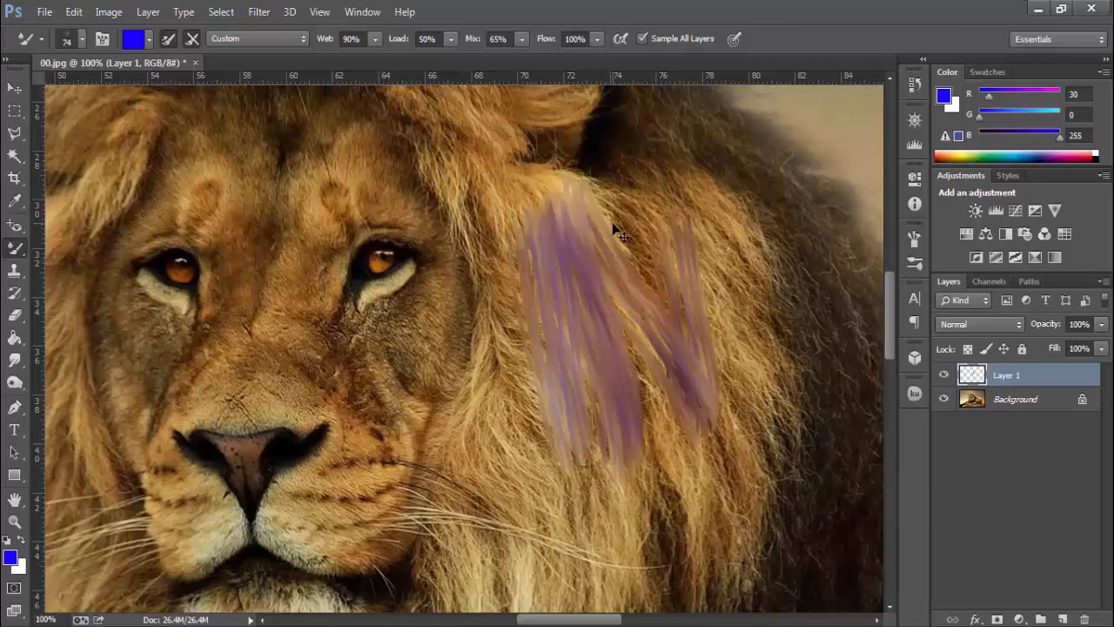
key("ctrl+z")
Step: Set Mix to 0% and try strokes across the mane, undoing them
left_click(521, 39)
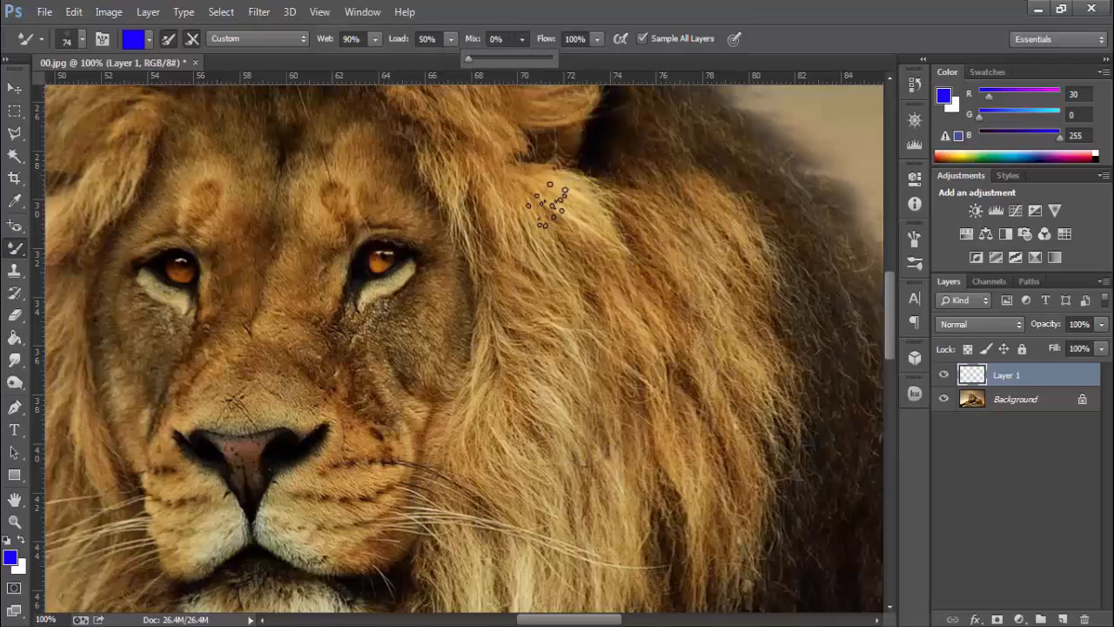
key("ctrl+z")
mouse_move(590, 450)
left_mouse_down()
mouse_move(597, 353)
mouse_move(584, 199)
mouse_move(664, 481)
mouse_move(676, 306)
mouse_move(653, 179)
mouse_move(735, 459)
mouse_move(745, 261)
mouse_move(739, 169)
left_mouse_up()
key("ctrl+z")
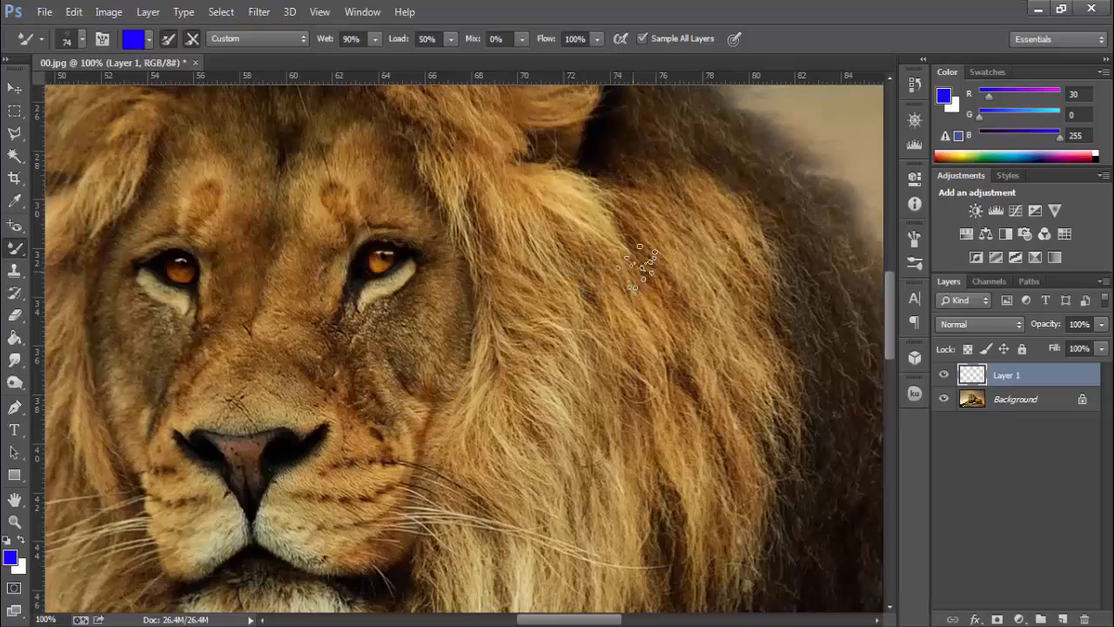
Step: Set Load to 7% and paint long strokes over the mane, around the muzzle and across the lion's face
left_click(451, 39)
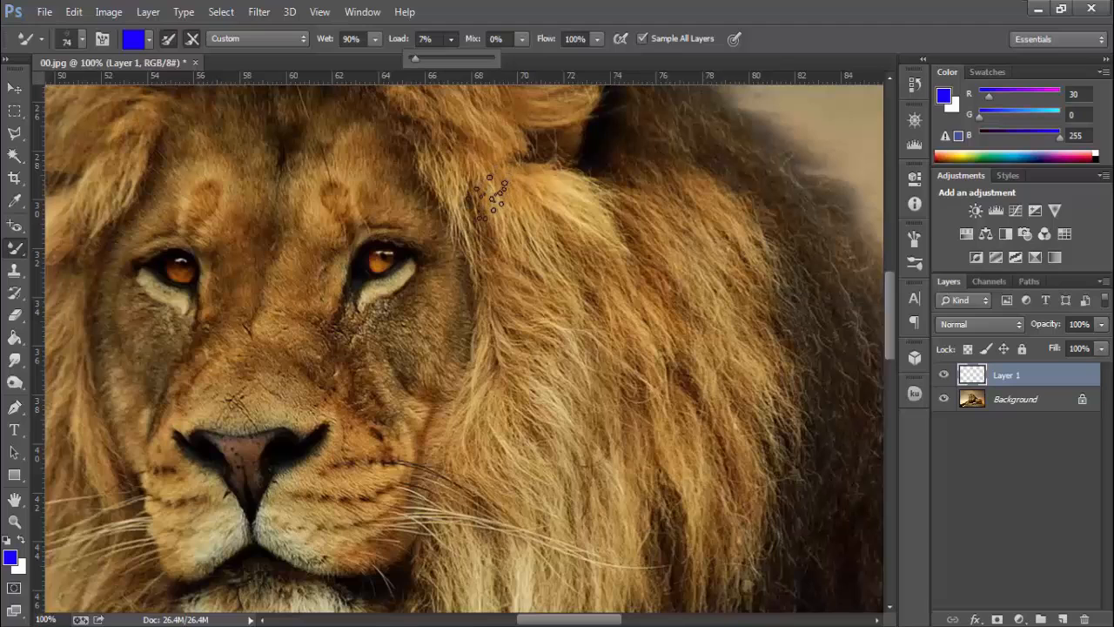
mouse_move(493, 185)
left_mouse_down()
mouse_move(488, 436)
mouse_move(544, 209)
mouse_move(547, 218)
mouse_move(582, 489)
left_mouse_up()
mouse_move(612, 372)
left_mouse_down()
mouse_move(666, 222)
mouse_move(686, 523)
left_mouse_up()
mouse_move(731, 204)
left_mouse_down()
mouse_move(705, 374)
mouse_move(729, 228)
mouse_move(755, 466)
mouse_move(779, 401)
mouse_move(788, 186)
mouse_move(805, 503)
left_mouse_up()
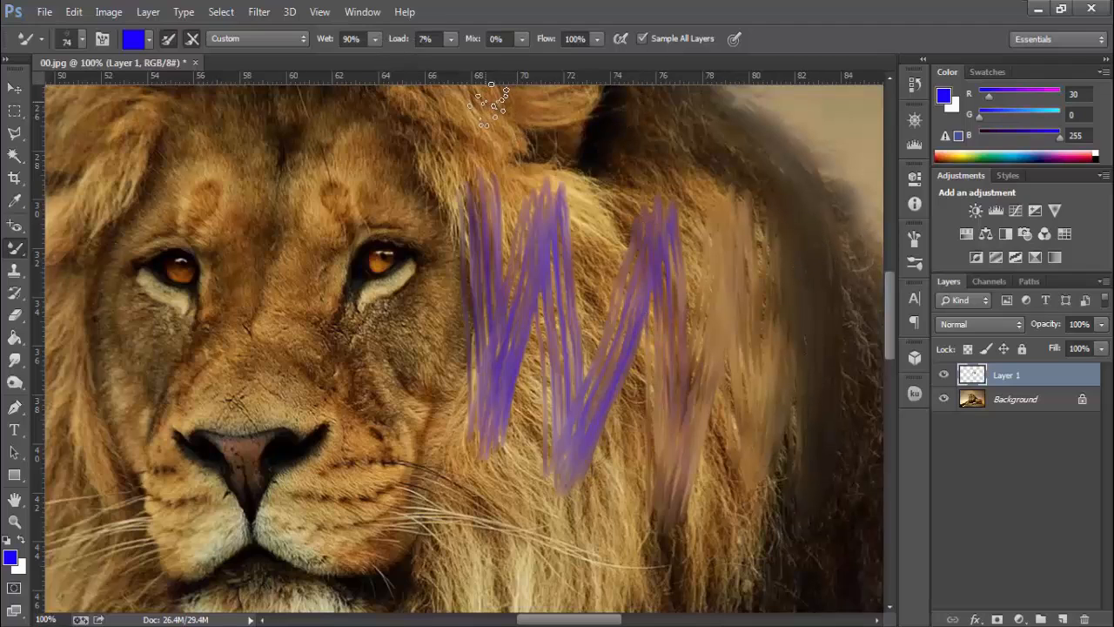
mouse_move(490, 103)
left_mouse_down()
mouse_move(678, 200)
mouse_move(717, 311)
mouse_move(710, 477)
left_mouse_up()
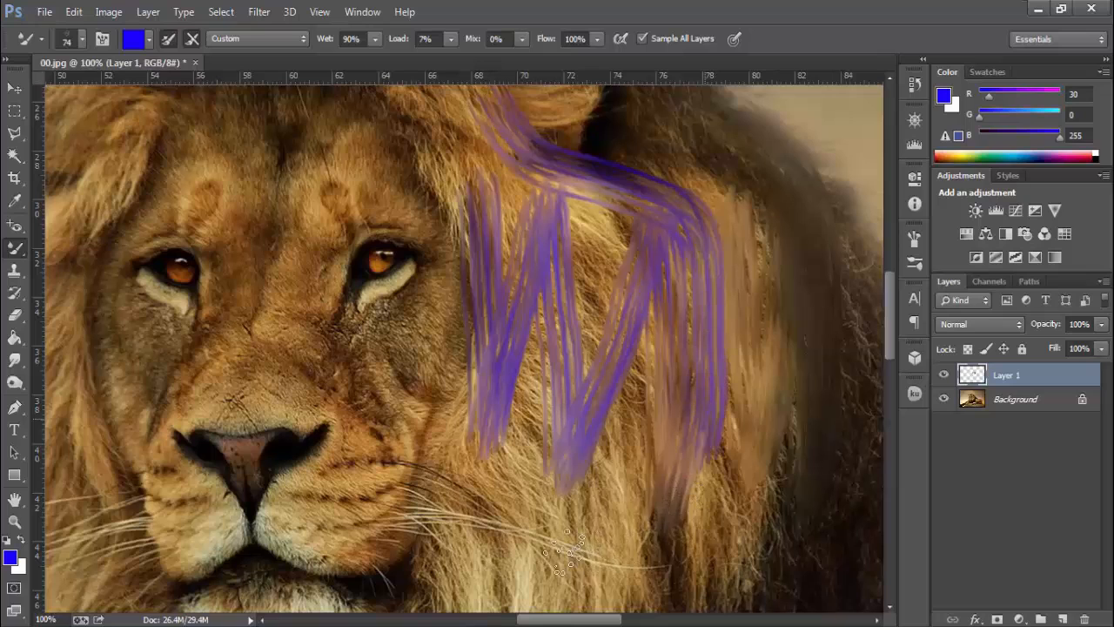
mouse_move(564, 553)
left_mouse_down()
mouse_move(474, 553)
mouse_move(306, 474)
mouse_move(274, 242)
mouse_move(274, 148)
mouse_move(270, 109)
left_mouse_up()
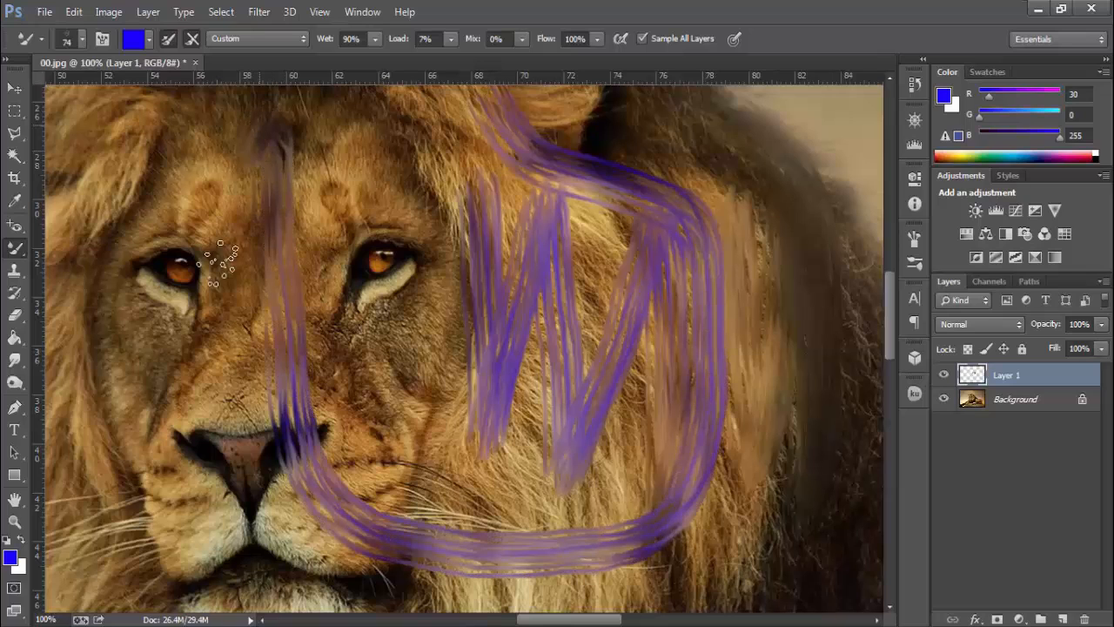
mouse_move(218, 263)
left_mouse_down()
mouse_move(193, 396)
mouse_move(163, 82)
mouse_move(117, 282)
mouse_move(139, 122)
mouse_move(126, 287)
mouse_move(144, 147)
left_mouse_up()
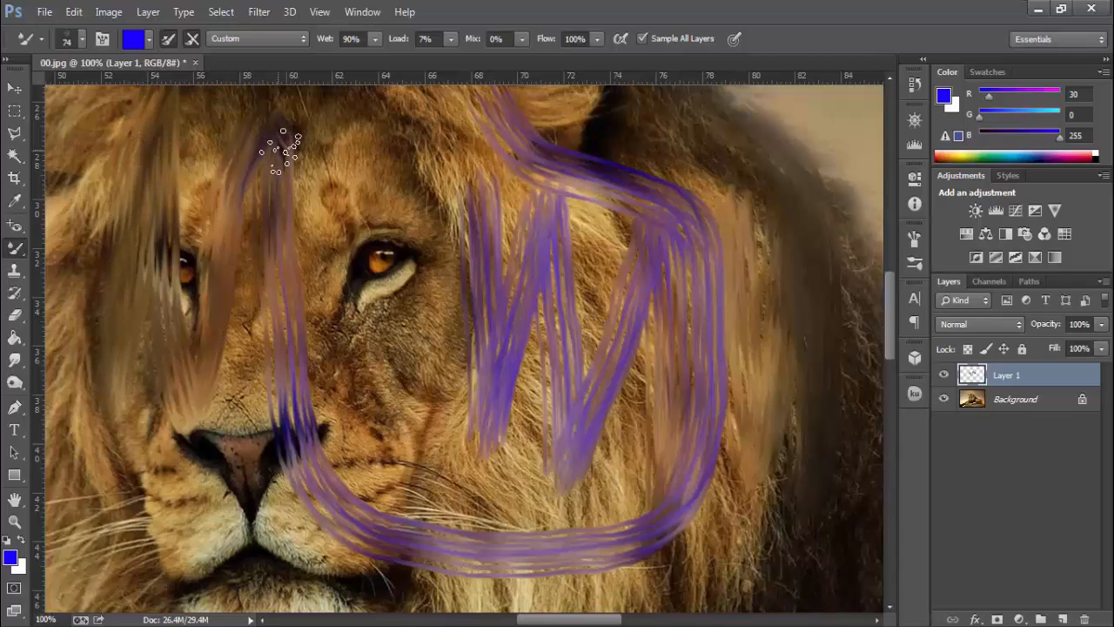
Step: Step back through the history to undo all the paint strokes and the creation of the new layer
key("ctrl+alt+z")
key("ctrl+alt+z")
key("ctrl+alt+z")
key("ctrl+alt+z")
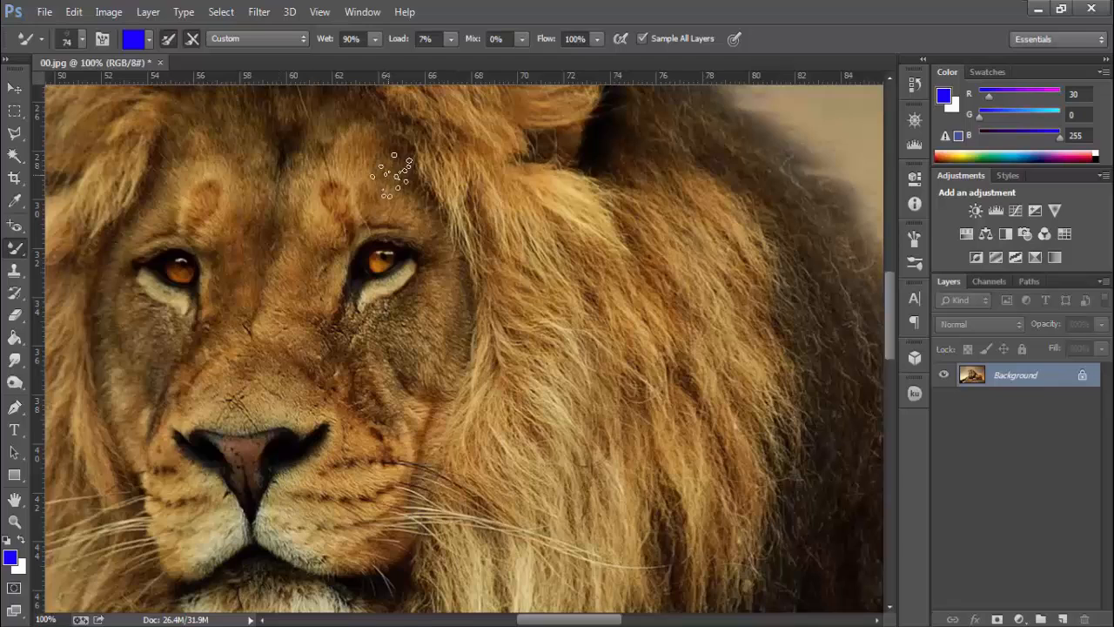
Step: Set both the brush's Load and Mix values to 50%
left_click_drag(450, 40, 471, 65)
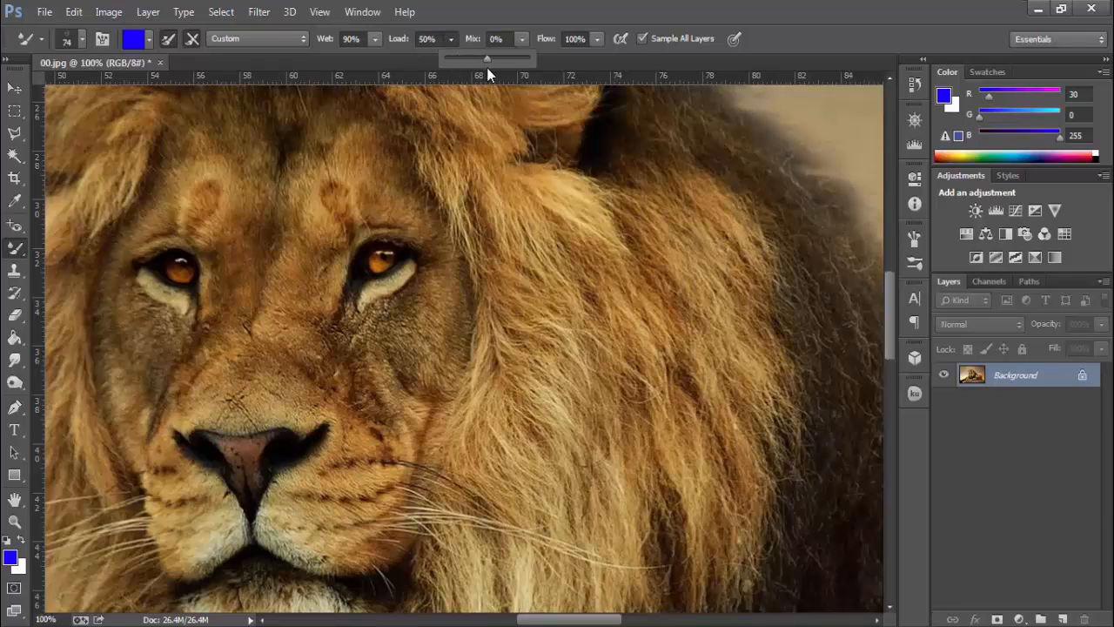
left_click_drag(528, 40, 550, 64)
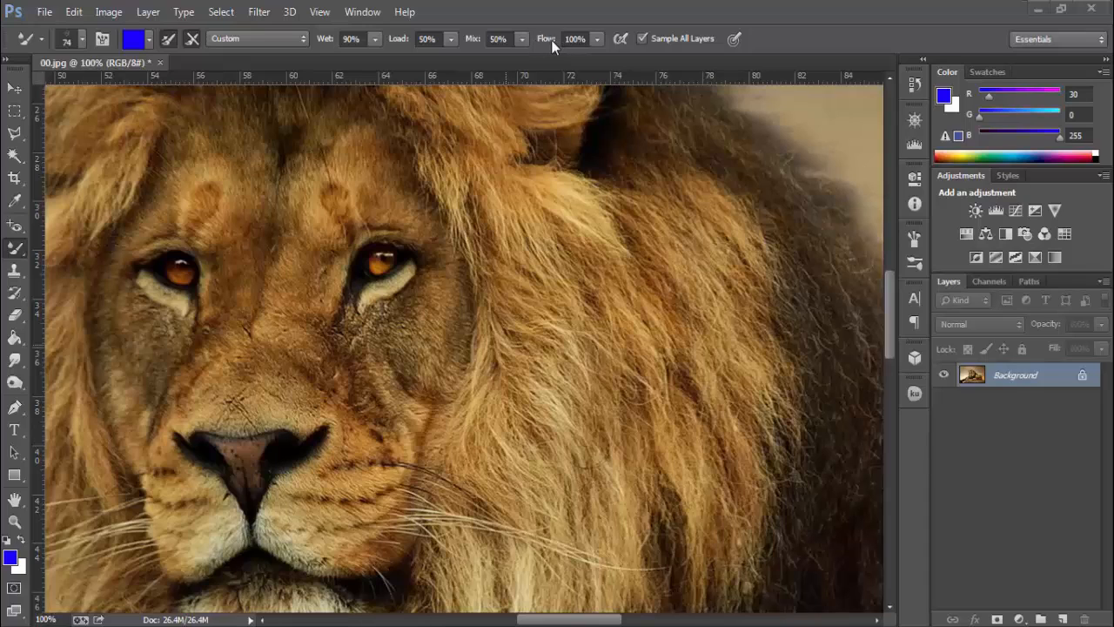
Step: Set Flow to 14% and paint faint strokes down the mane beside the lion's face
left_click(598, 40)
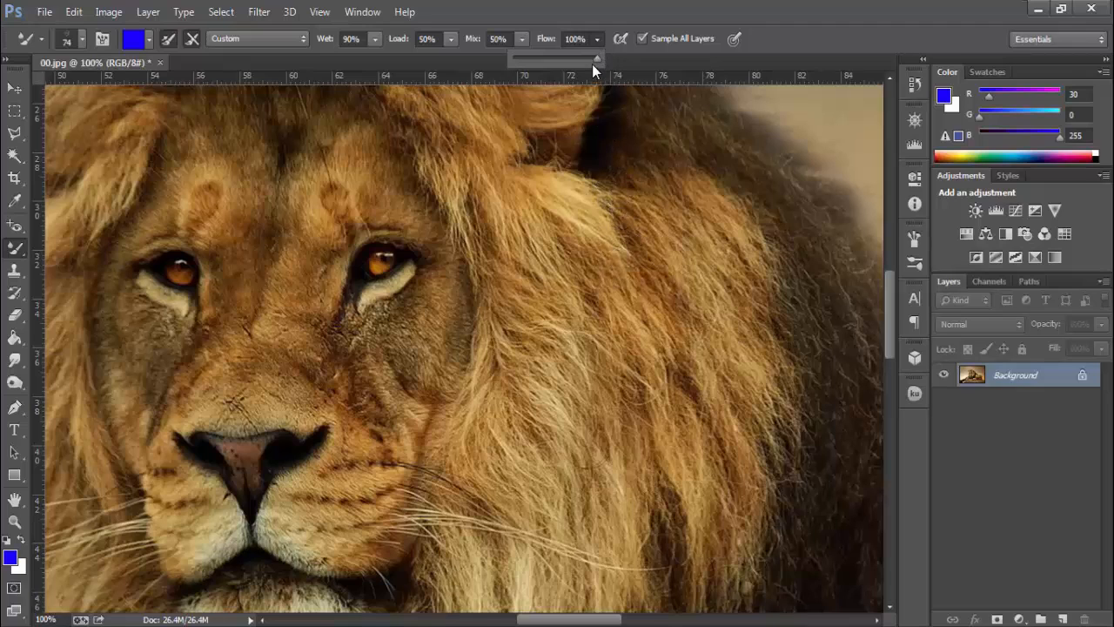
left_click_drag(526, 59, 526, 58)
mouse_move(537, 249)
left_mouse_down()
mouse_move(578, 348)
mouse_move(533, 199)
mouse_move(598, 406)
mouse_move(610, 414)
mouse_move(537, 200)
mouse_move(677, 362)
mouse_move(695, 435)
mouse_move(700, 261)
mouse_move(754, 477)
mouse_move(750, 209)
mouse_move(796, 427)
left_mouse_up()
Step: Set Flow to 87% and paint strokes down the mane right next to the lion's cheek
left_click(598, 40)
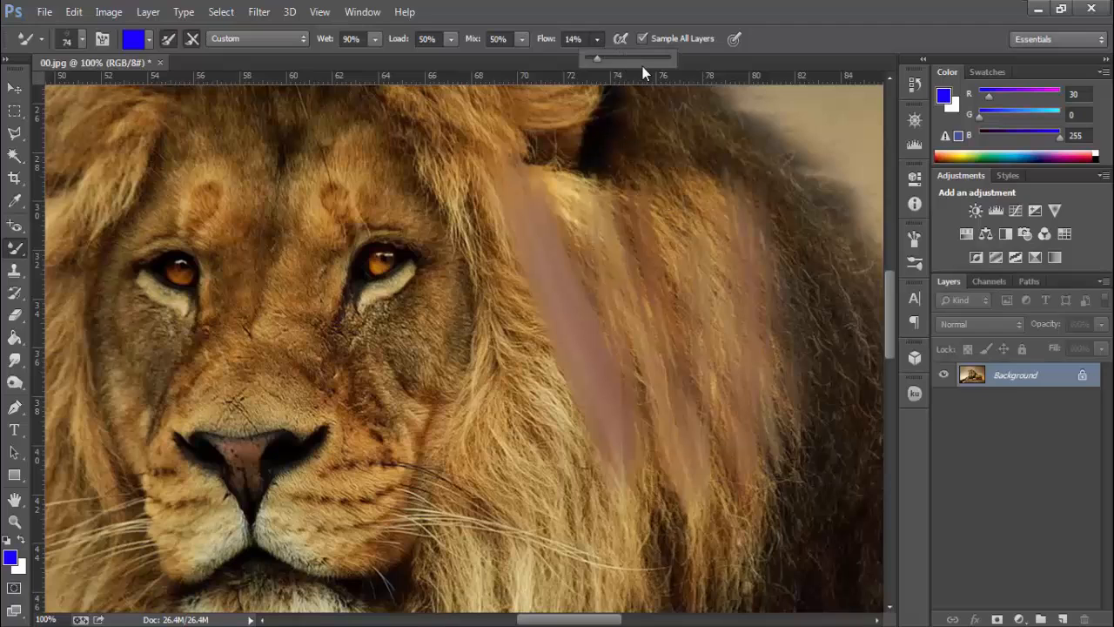
left_click_drag(651, 59, 658, 59)
mouse_move(453, 244)
left_mouse_down()
mouse_move(470, 348)
mouse_move(461, 225)
mouse_move(514, 252)
mouse_move(527, 244)
mouse_move(566, 496)
left_mouse_up()
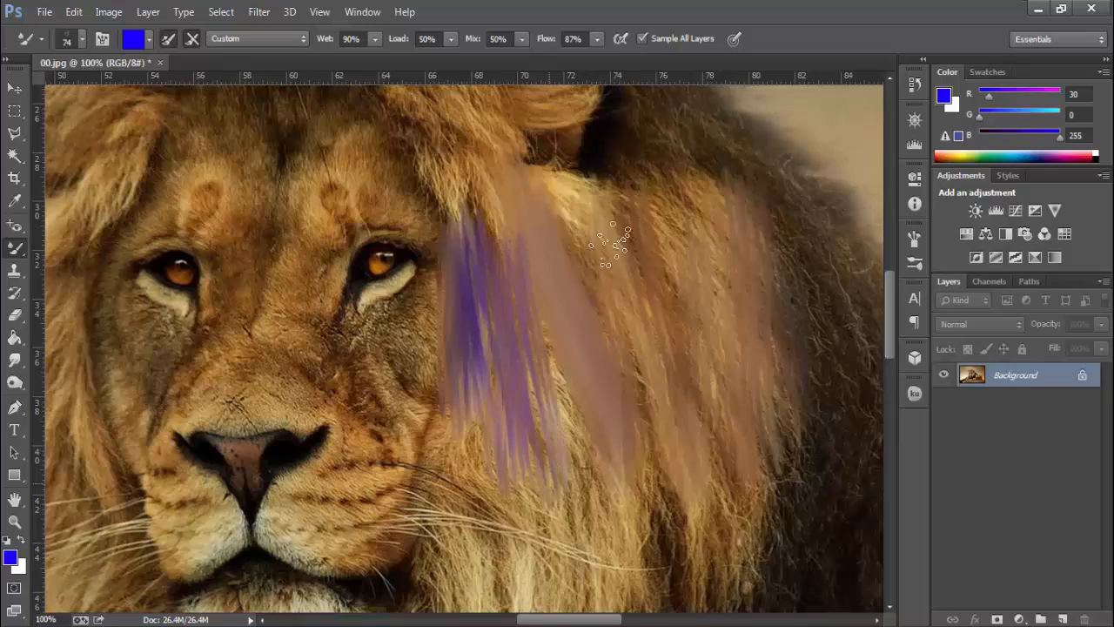
Step: Set Flow to 100% and undo all the test strokes on the mane
left_click(582, 39)
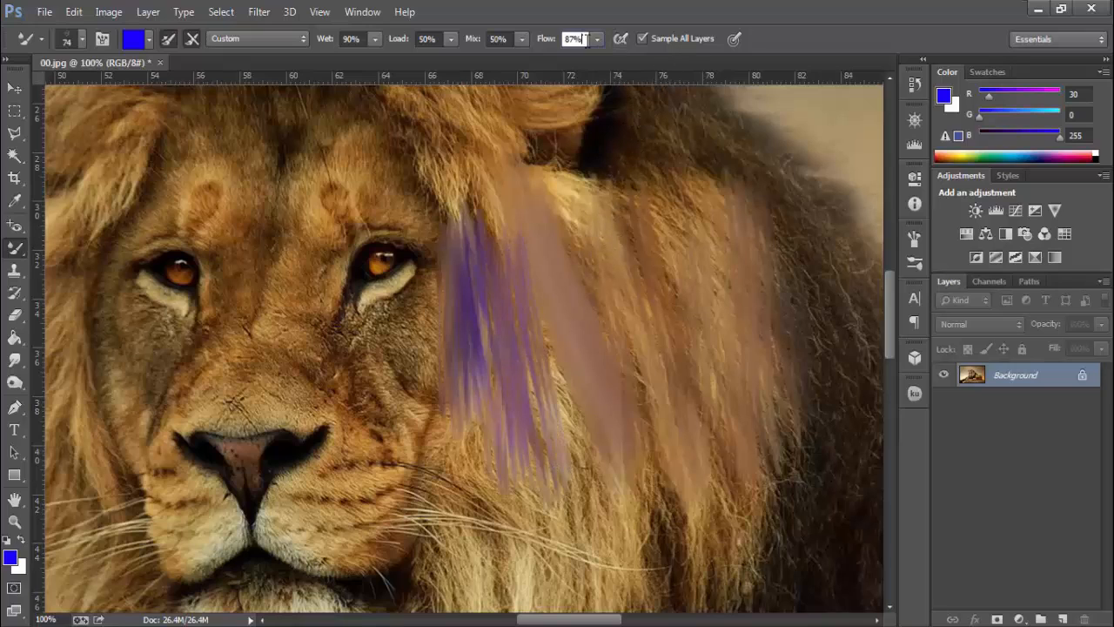
left_click(598, 40)
left_click_drag(604, 57, 611, 58)
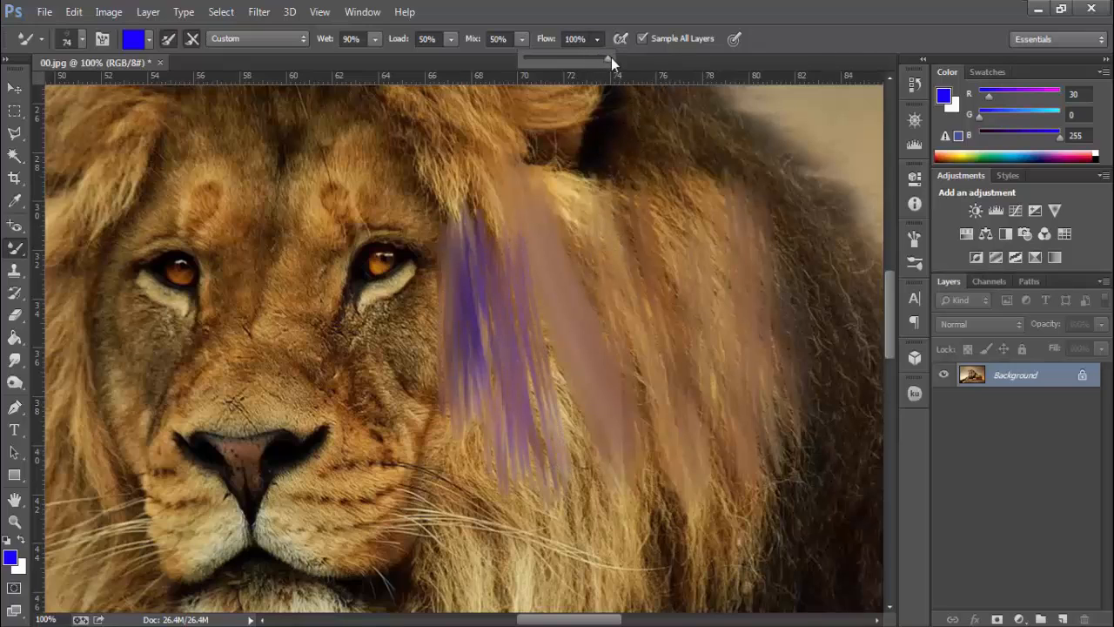
left_click(803, 40)
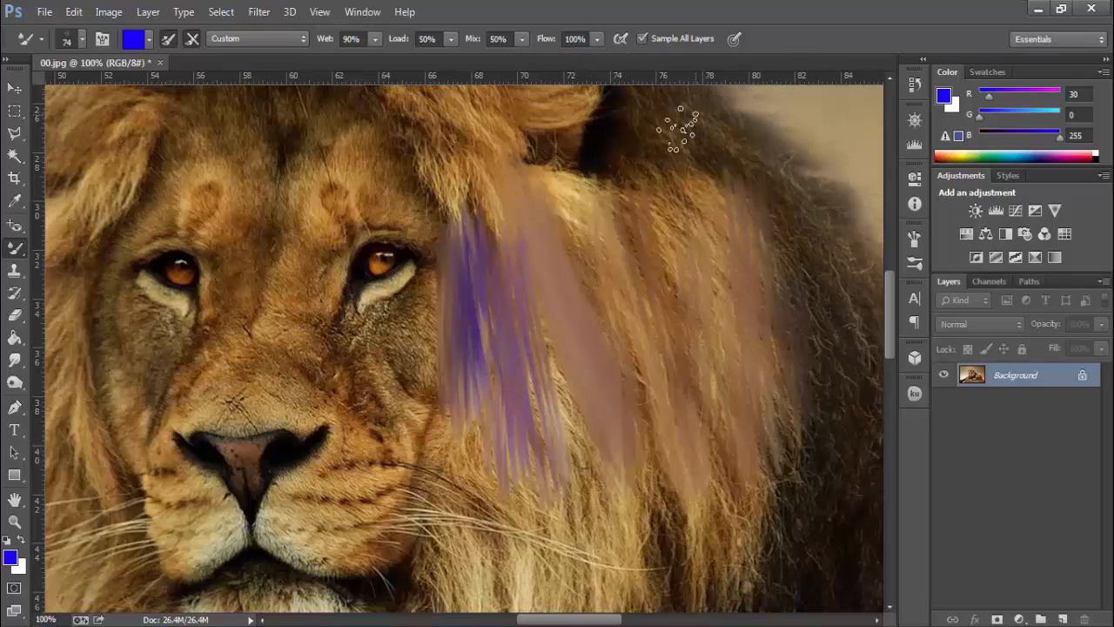
key("ctrl+alt+z")
key("ctrl+alt+z")
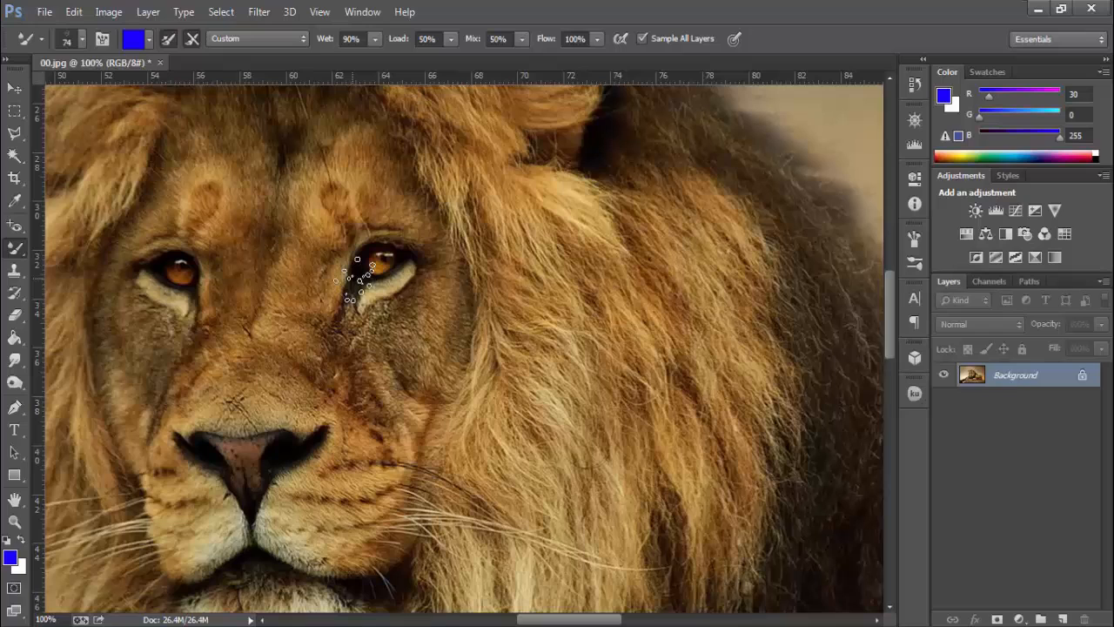
Step: Clean the Mixer Brush, turn off loading it after each stroke, and set Wet to 100%
left_click(150, 40)
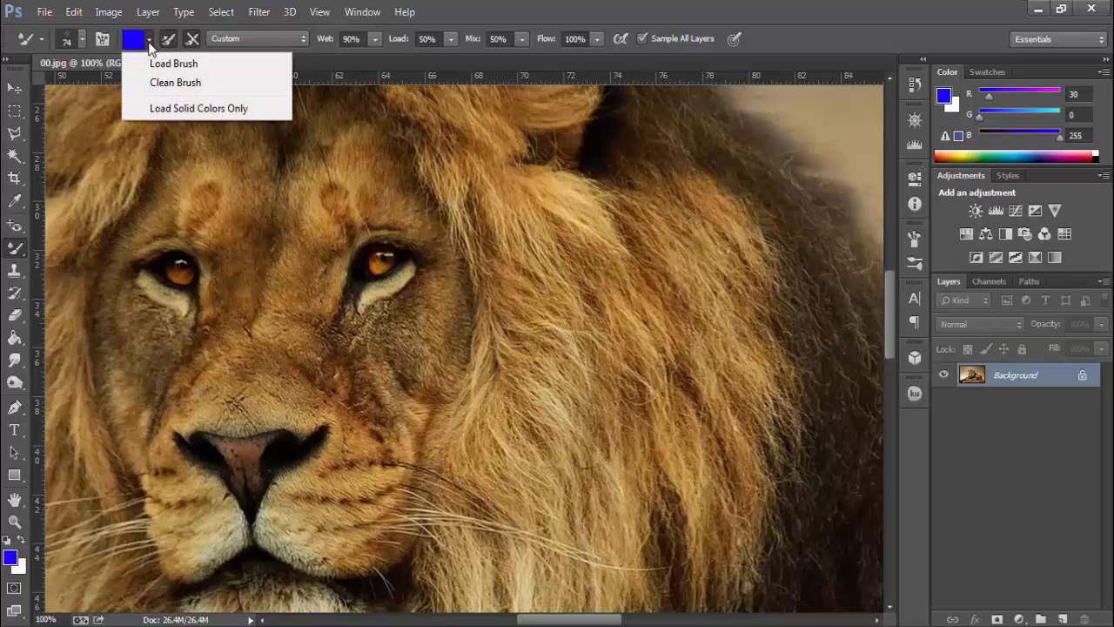
left_click(165, 82)
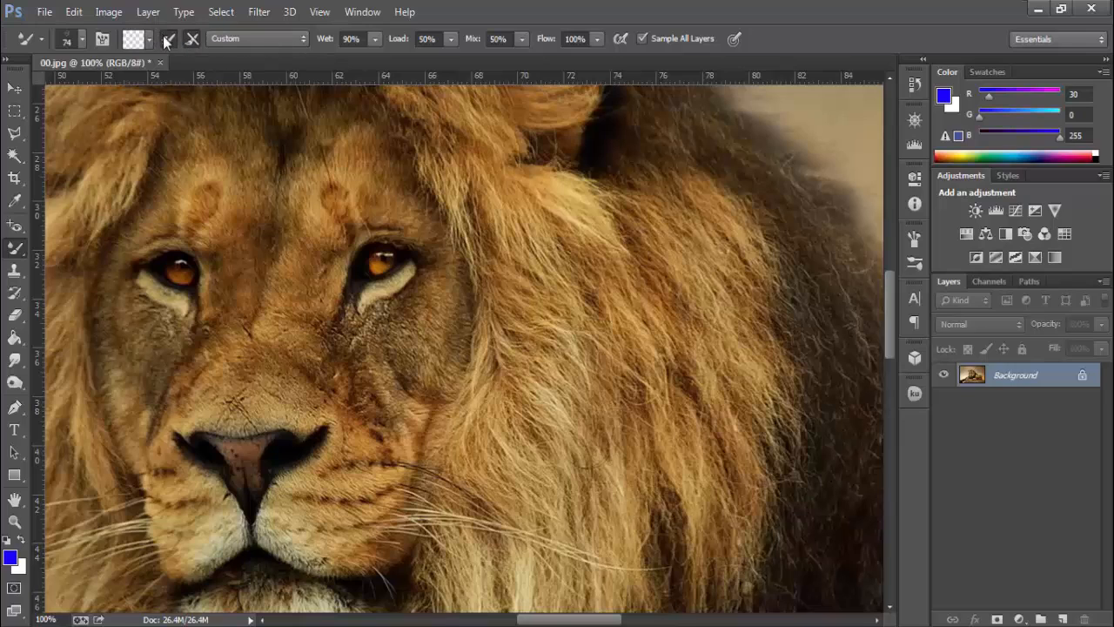
left_click(375, 44)
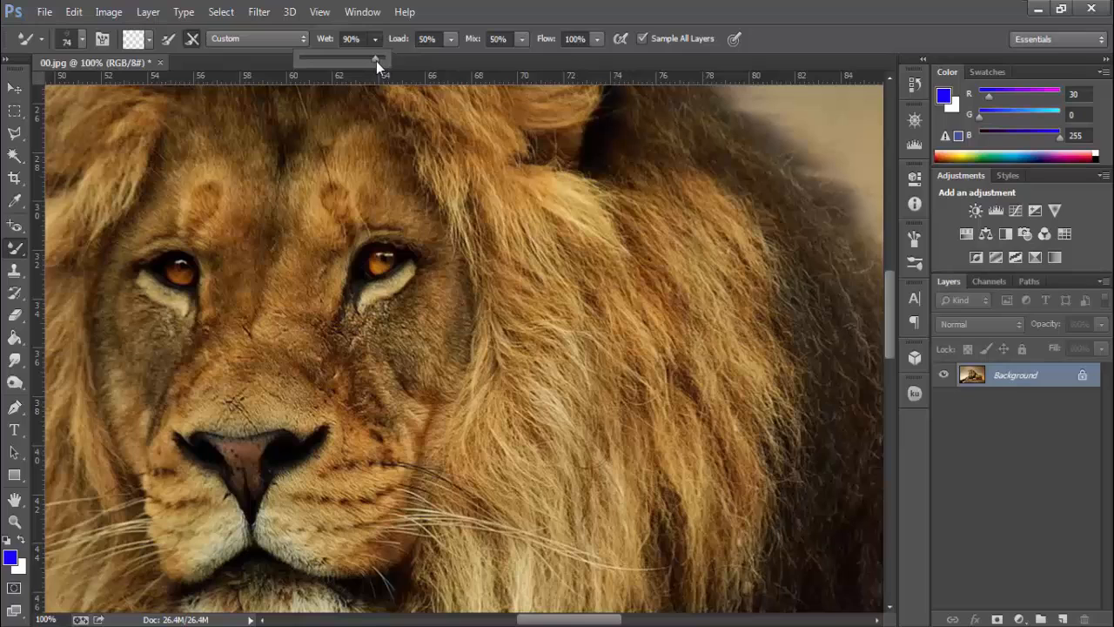
left_click_drag(376, 61, 403, 61)
left_click(719, 4)
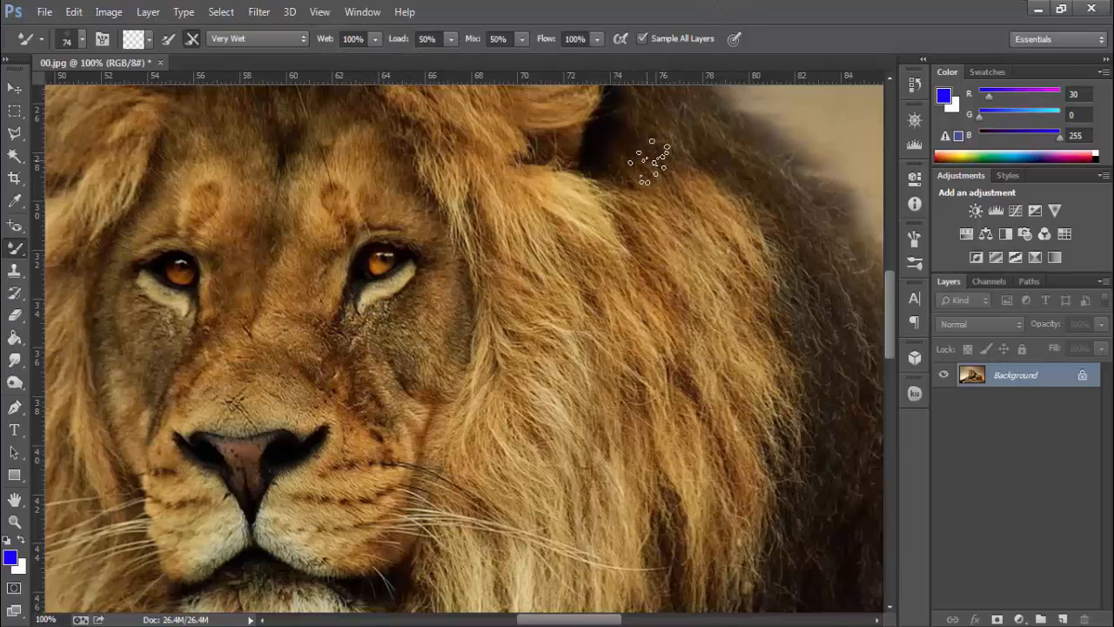
Step: Resize the image to 2000 × 1250 pixels with its proportions linked
key("ctrl+minus")
key("ctrl+minus")
key("ctrl+minus")
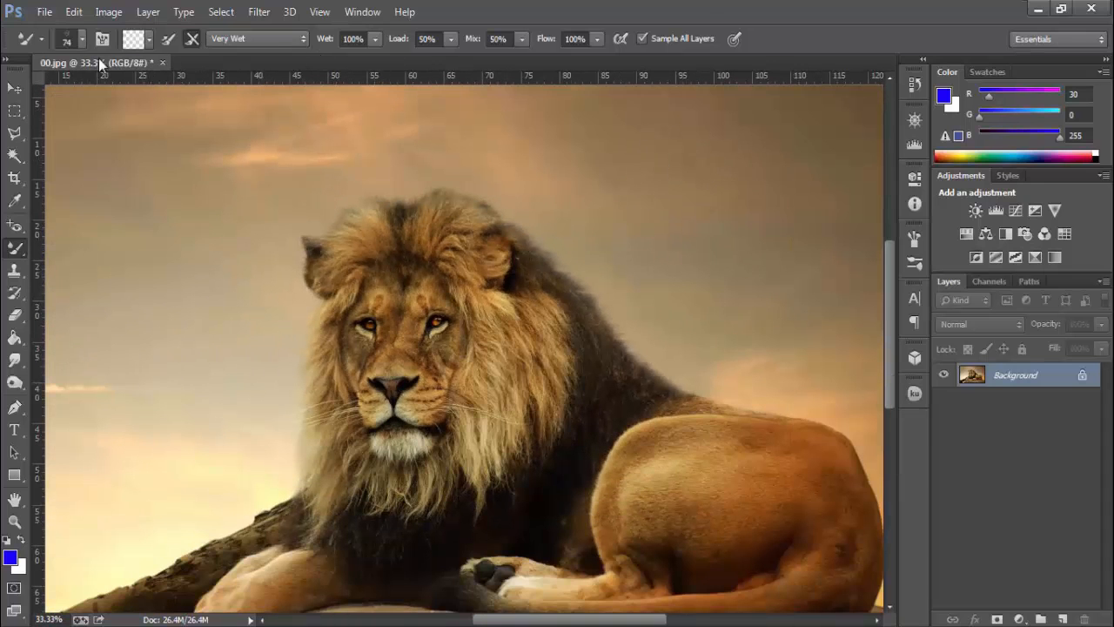
left_click(105, 11)
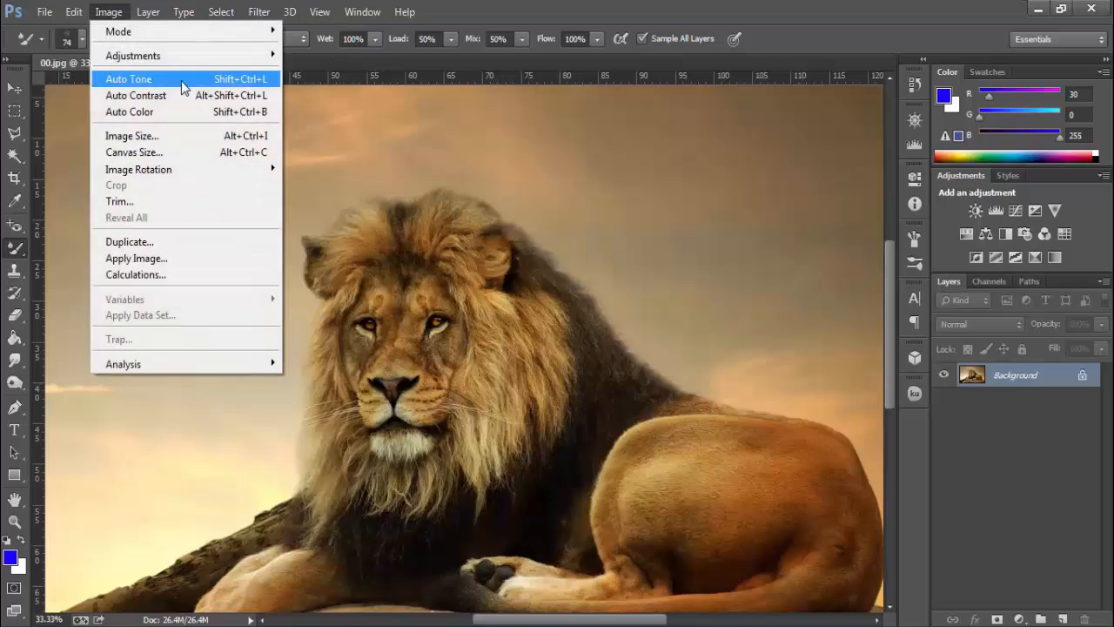
left_click(181, 136)
left_click(906, 223)
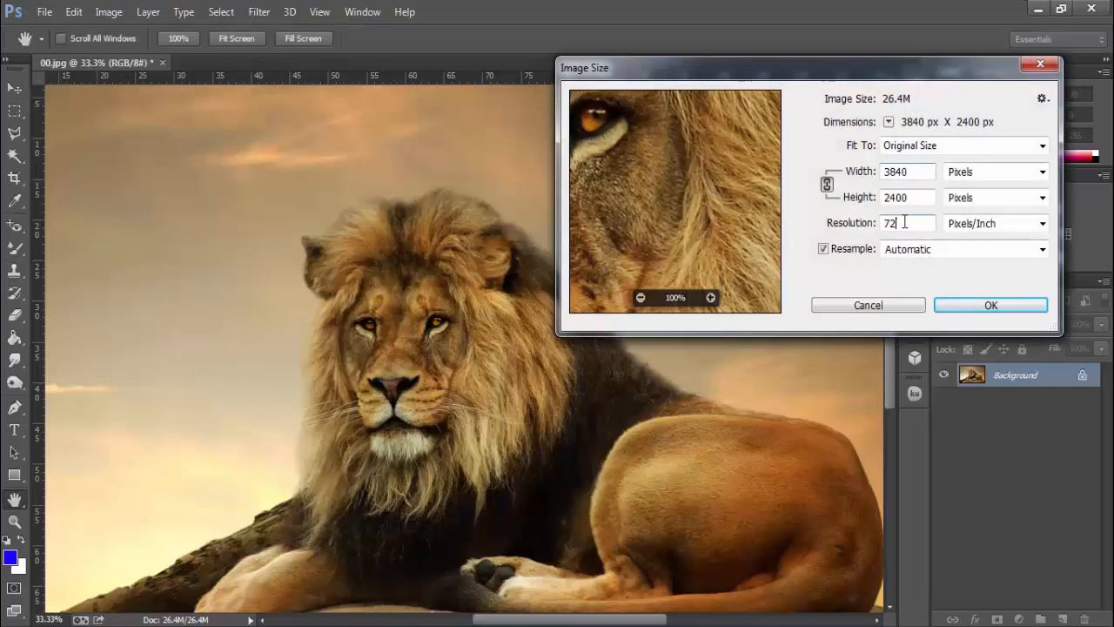
left_click(841, 175)
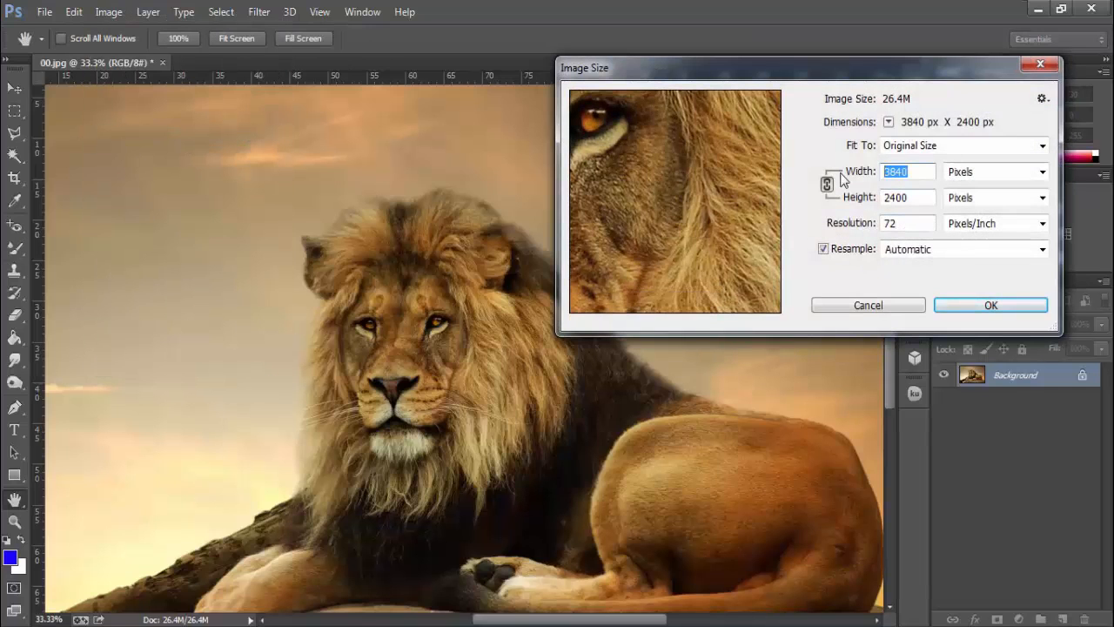
type("2000")
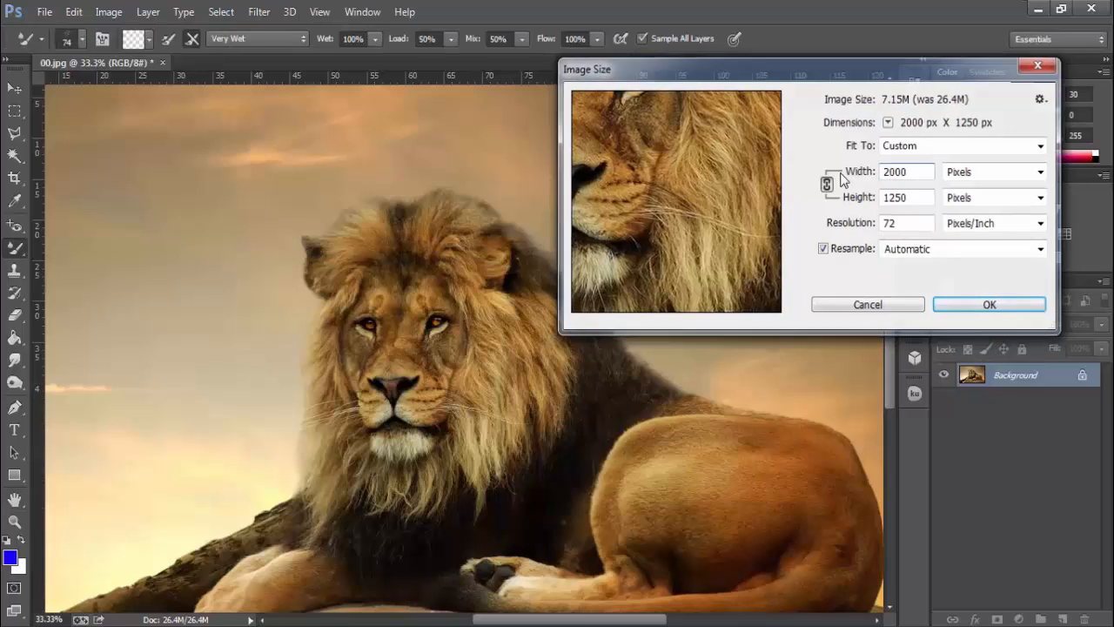
key("Return")
Step: Blend the mane beside the lion's face and the dark fur behind it with long strokes following the hair
key("ctrl+plus")
key("ctrl+plus")
key("ctrl+plus")
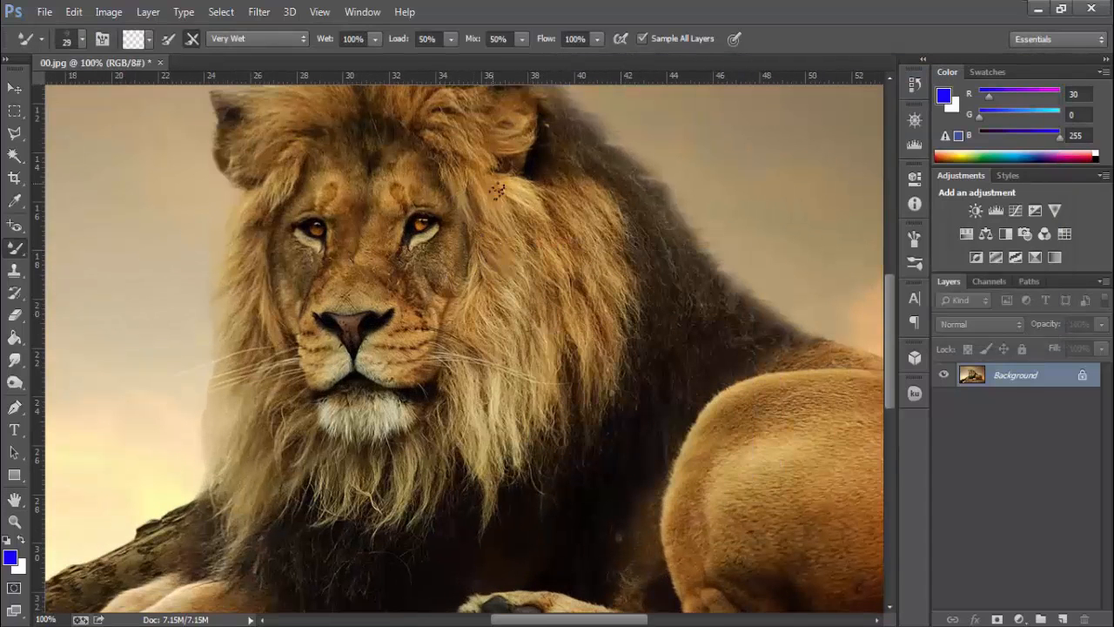
left_click_drag(505, 188, 583, 239)
left_click_drag(566, 161, 605, 217)
mouse_move(582, 118)
left_mouse_down()
mouse_move(701, 231)
mouse_move(613, 357)
left_mouse_up()
left_click_drag(609, 259, 596, 410)
left_click_drag(557, 248, 581, 379)
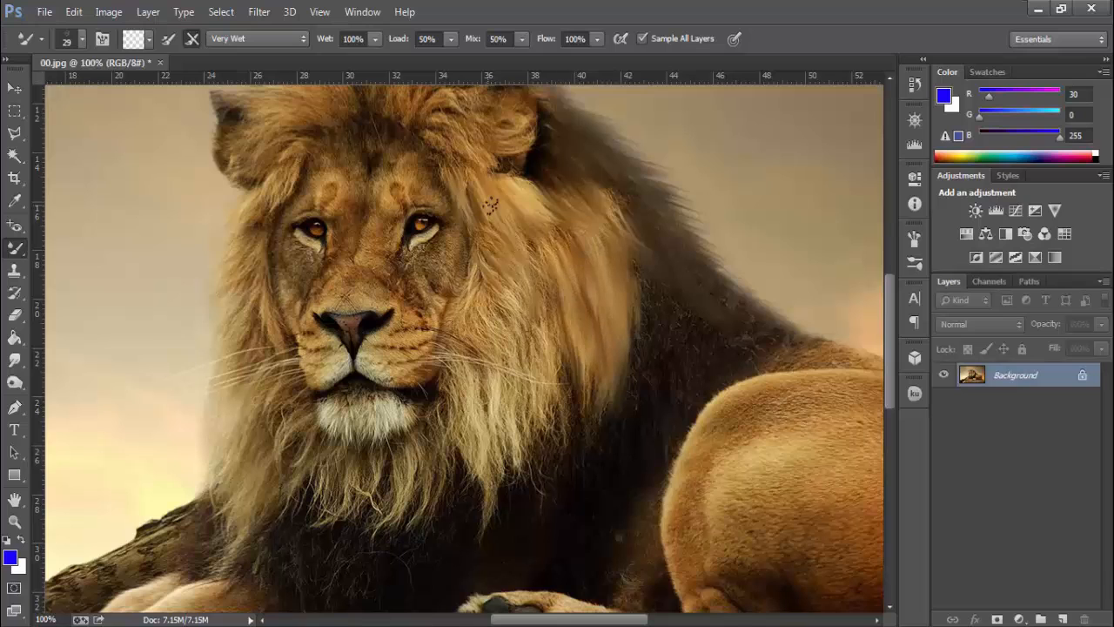
left_click_drag(522, 226, 565, 396)
left_click_drag(504, 287, 544, 466)
scroll(540, 348, "up", 1)
mouse_move(615, 231)
left_mouse_down()
mouse_move(652, 308)
mouse_move(644, 396)
mouse_move(570, 479)
mouse_move(487, 475)
mouse_move(357, 535)
left_mouse_up()
scroll(383, 479, "down", 4)
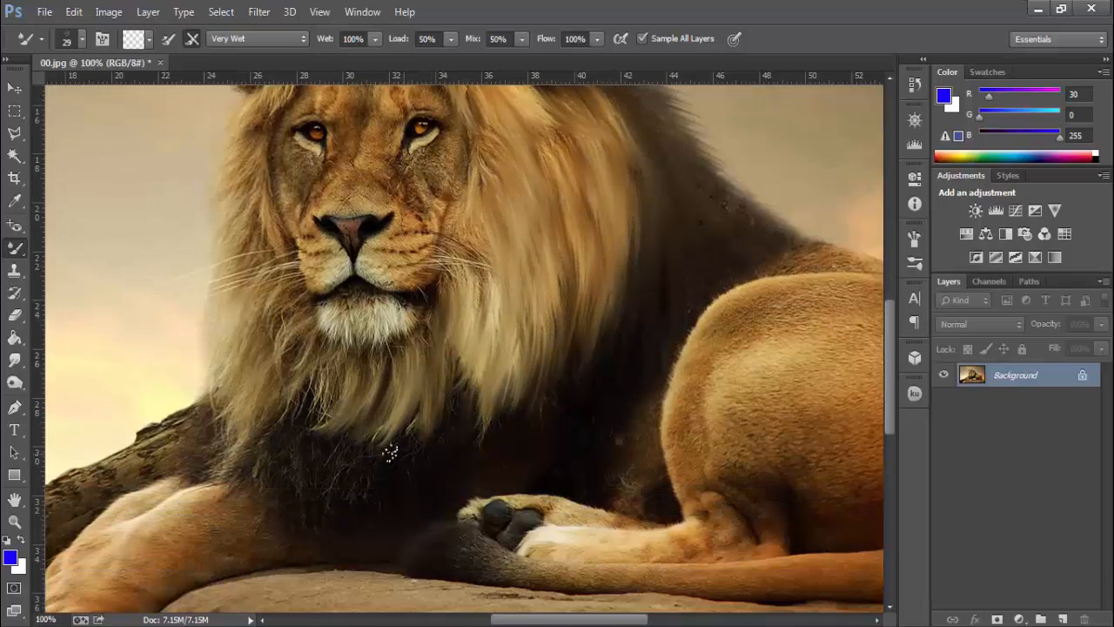
Step: Reduce the brush size and blend the lower edge of the mane
scroll(326, 461, "down", 1)
key("ctrl+plus")
scroll(325, 461, "up", 6)
key("bracketleft")
key("bracketleft")
key("bracketleft")
mouse_move(228, 503)
left_mouse_down()
mouse_move(412, 469)
mouse_move(557, 522)
left_mouse_up()
Step: Set the brush size to 17, Wet to 74% and Mix to 39%, and smooth the fur under both eyes
scroll(531, 479, "up", 2)
scroll(383, 426, "up", 2)
scroll(540, 487, "up", 4)
scroll(592, 418, "down", 2)
left_click_drag(629, 318, 581, 435)
right_click(589, 405)
left_click(374, 40)
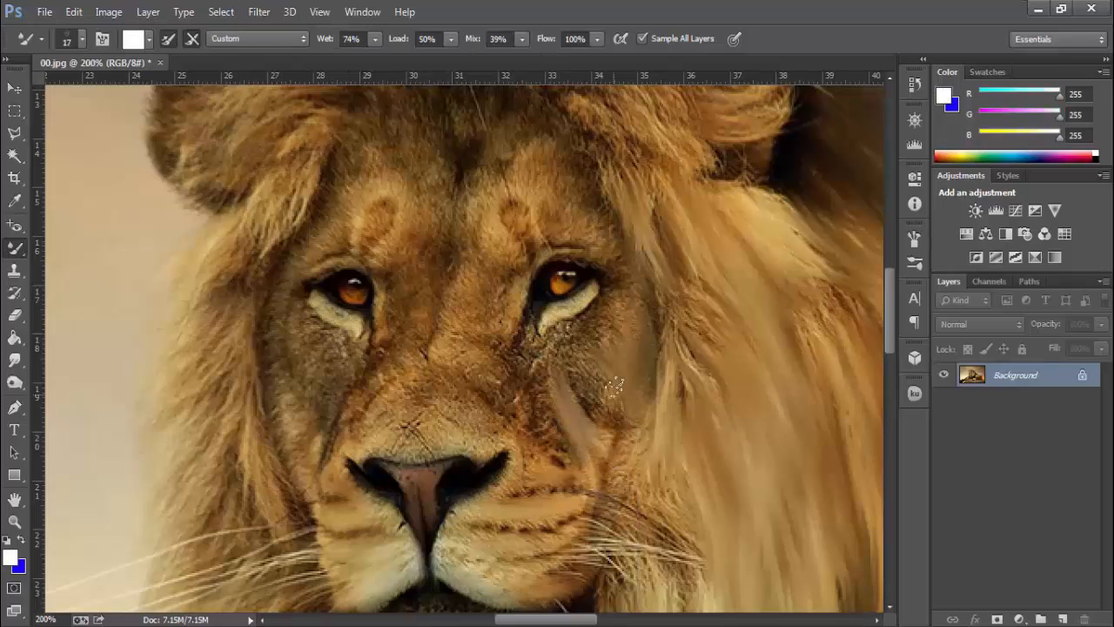
scroll(585, 425, "up", 1)
scroll(584, 425, "down", 4)
left_click_drag(321, 261, 352, 331)
scroll(402, 331, "up", 2)
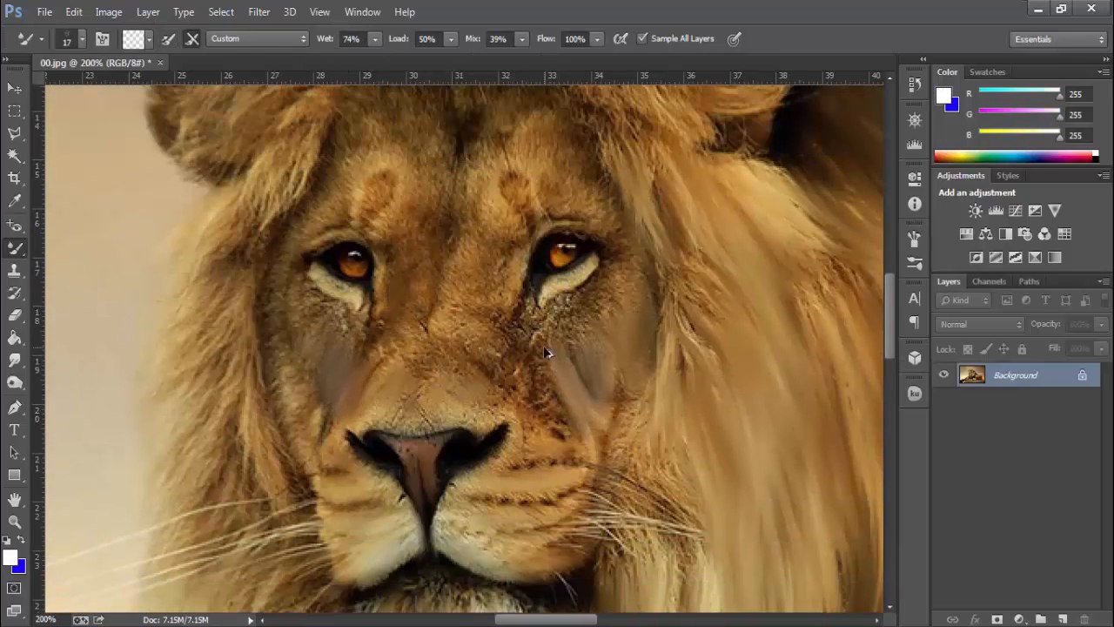
Step: Sample brown (138, 101, 44) beside the eye, set Load to 69% and Mix to 79%, and blend the cheek and adjoining mane
key("i")
left_click(621, 322)
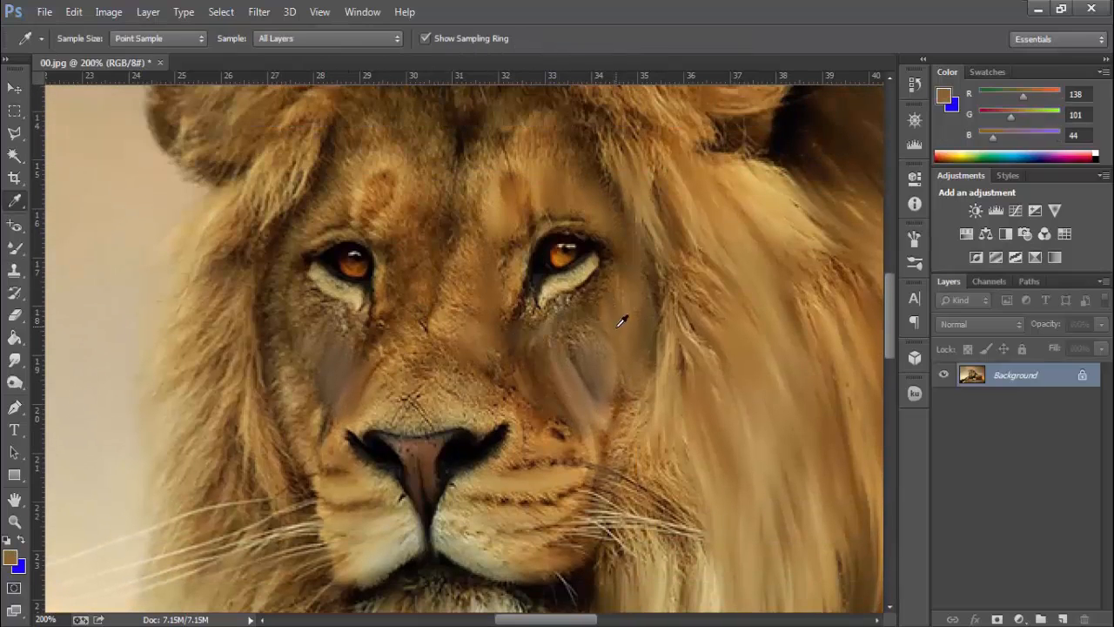
key("b")
mouse_move(614, 309)
left_mouse_down()
mouse_move(559, 348)
mouse_move(632, 406)
left_mouse_up()
scroll(634, 261, "down", 3)
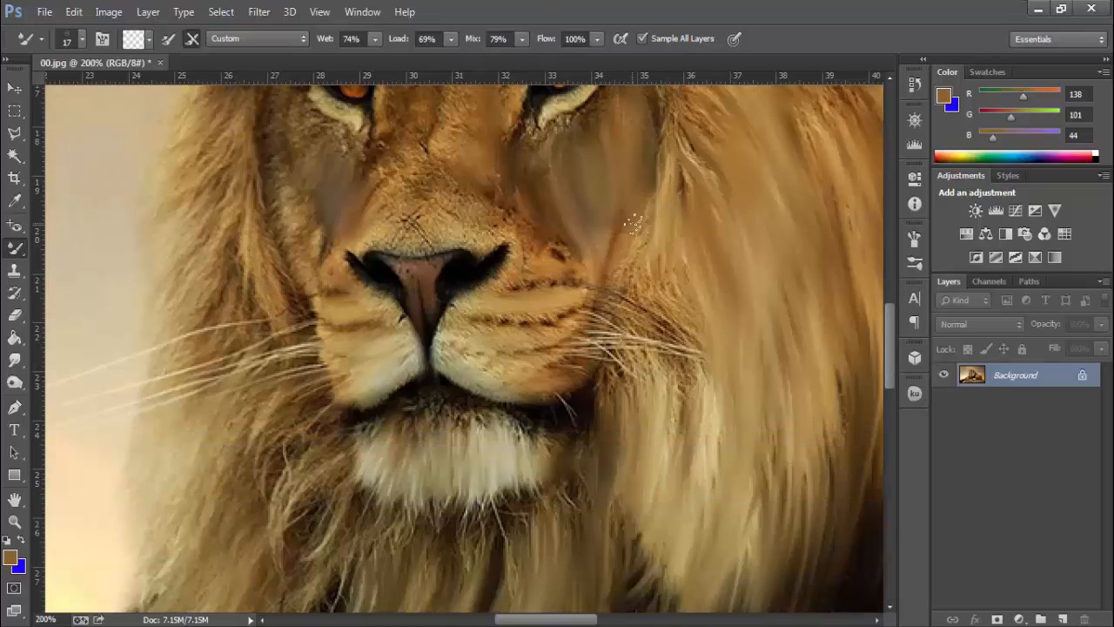
left_click_drag(636, 261, 692, 376)
left_click_drag(557, 318, 665, 558)
Step: Sample an orange-brown (160, 102, 28) from the lion and smooth the fur on the nose bridge and forehead
key("i")
left_click(445, 414)
key("b")
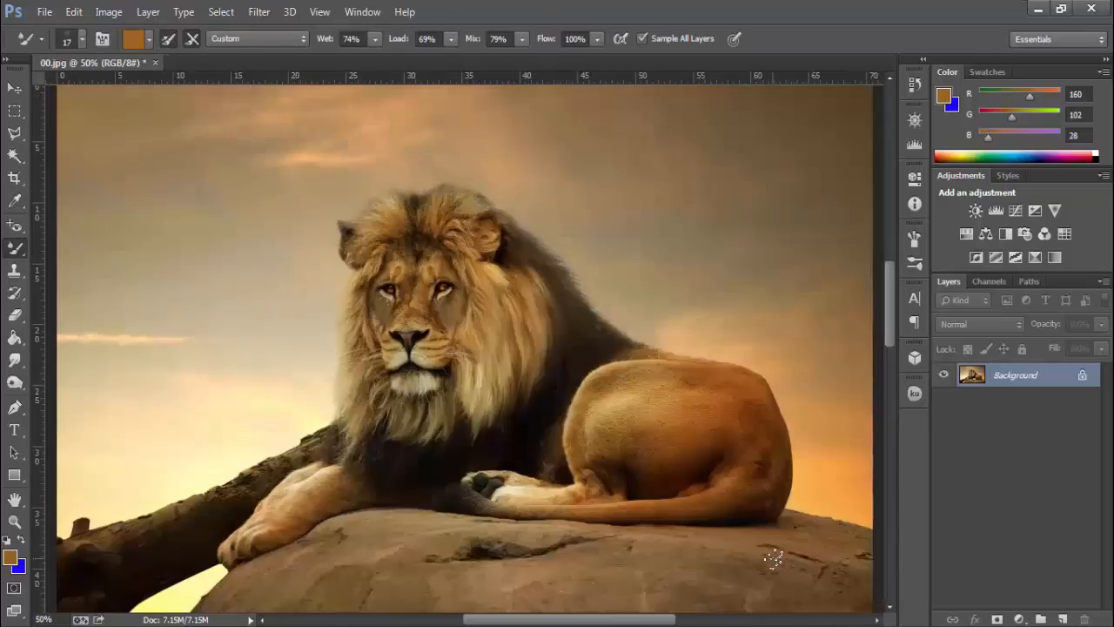
key("ctrl+plus")
key("ctrl+plus")
key("ctrl+plus")
scroll(228, 401, "up", 2)
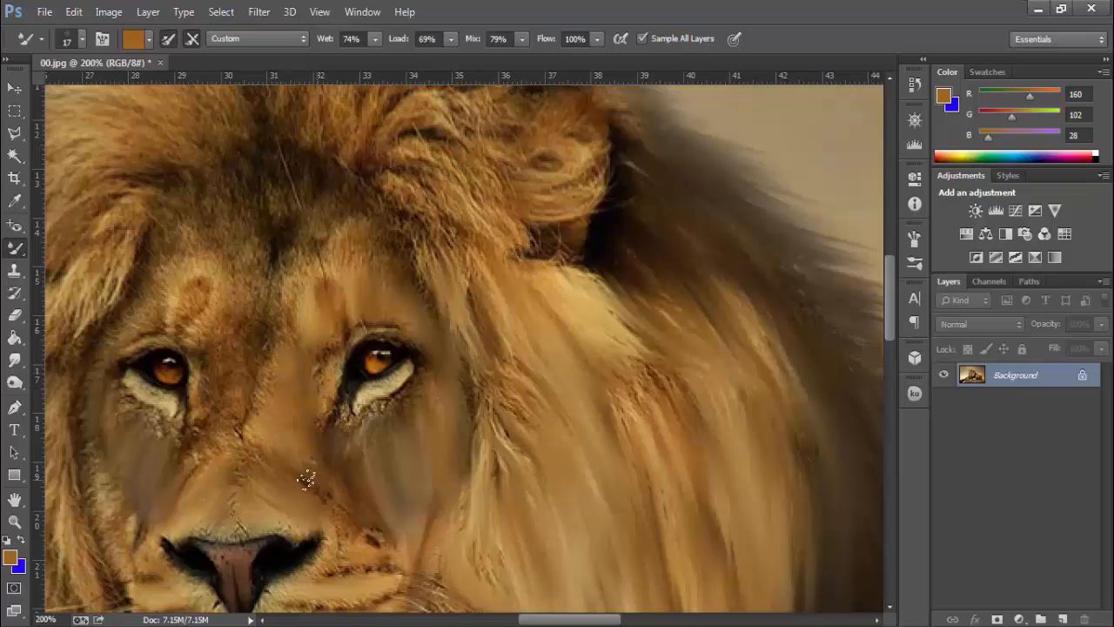
scroll(306, 479, "down", 1)
scroll(262, 391, "up", 2)
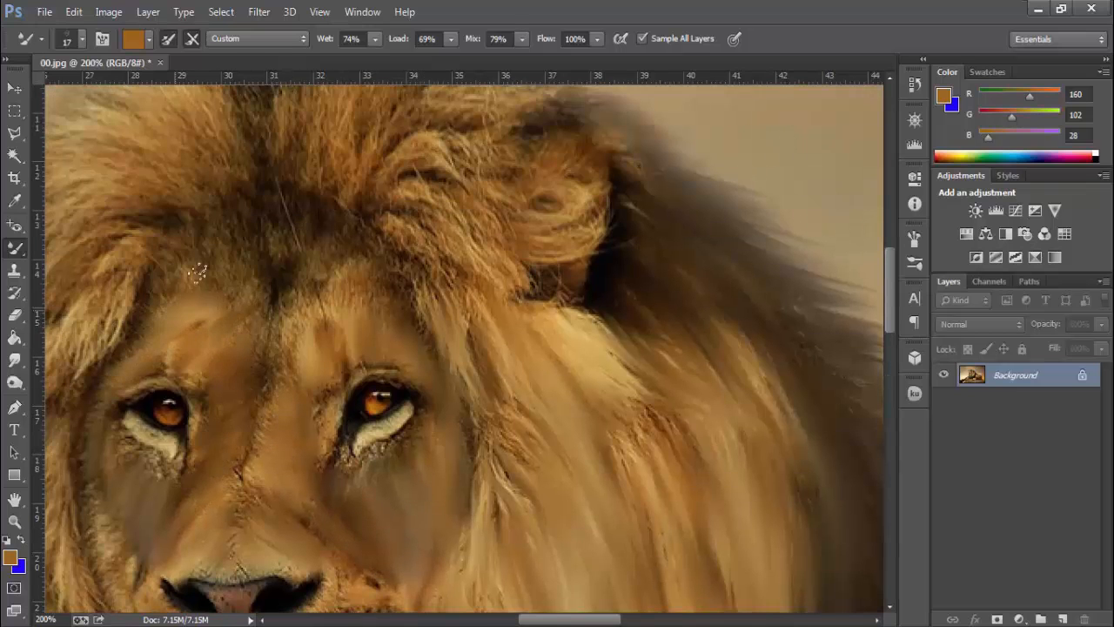
scroll(197, 273, "up", 1)
left_click_drag(261, 357, 273, 311)
scroll(226, 279, "up", 2)
left_click_drag(179, 244, 182, 318)
Step: Set Wet to 95% and Mix to 93%, and blend the hair above the forehead
scroll(287, 366, "left", 3)
left_click(521, 38)
left_click_drag(523, 63, 535, 63)
left_click_drag(304, 313, 358, 402)
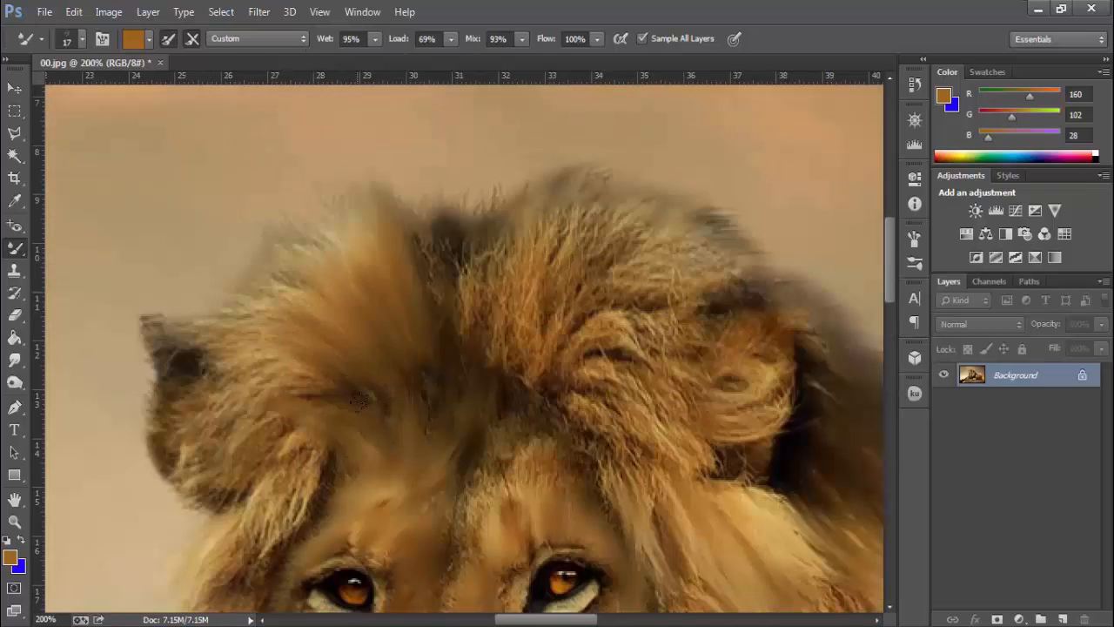
Step: Blend the mane on both sides of the face and pull soft strokes outward around the image's left ear
scroll(359, 402, "down", 3)
mouse_move(653, 380)
left_mouse_down()
mouse_move(668, 462)
mouse_move(696, 520)
left_mouse_up()
scroll(696, 520, "down", 1)
mouse_move(300, 278)
left_mouse_down()
mouse_move(253, 383)
mouse_move(179, 427)
left_mouse_up()
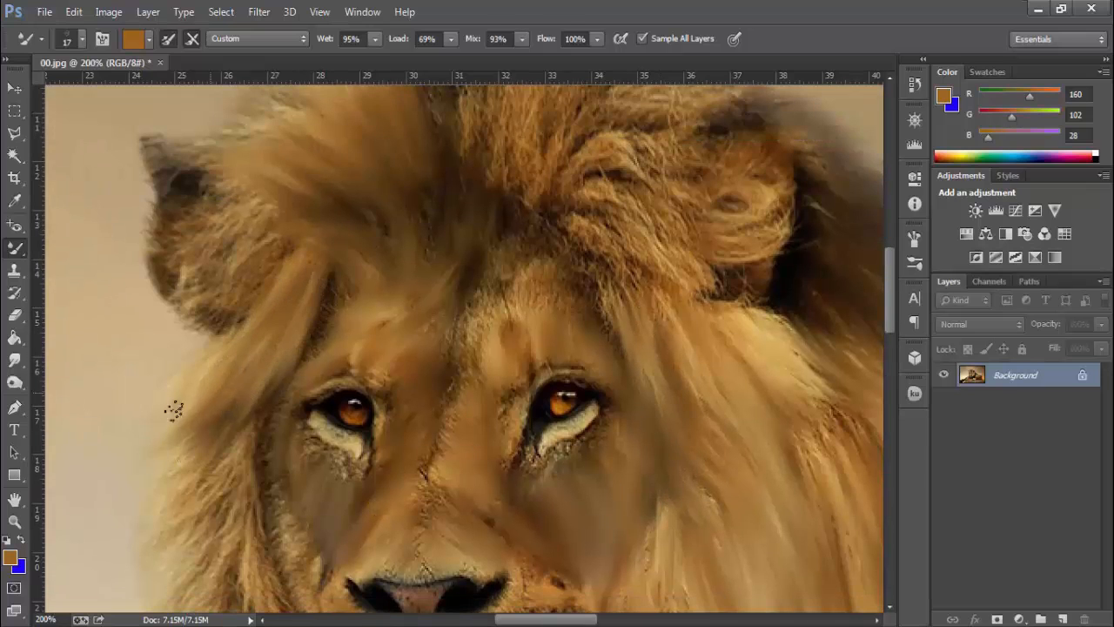
scroll(174, 410, "up", 1)
left_click_drag(222, 324, 161, 355)
left_click_drag(209, 274, 144, 339)
mouse_move(187, 257)
left_mouse_down()
mouse_move(128, 309)
mouse_move(140, 222)
left_mouse_up()
Step: Brush the hair on top of the head and around the image's right ear upward and outward
scroll(174, 262, "up", 2)
mouse_move(474, 222)
left_mouse_down()
mouse_move(444, 117)
mouse_move(531, 105)
left_mouse_up()
left_click_drag(509, 296, 539, 179)
left_click_drag(574, 287, 618, 122)
mouse_move(597, 275)
left_mouse_down()
mouse_move(679, 135)
mouse_move(731, 195)
left_mouse_up()
left_click_drag(558, 327, 666, 226)
left_click_drag(592, 348, 653, 291)
mouse_move(609, 348)
left_mouse_down()
mouse_move(766, 226)
mouse_move(740, 296)
left_mouse_up()
left_click_drag(661, 378, 796, 283)
left_click_drag(714, 391, 805, 331)
Step: Smooth the remaining rough fur at the temple and across the brow
scroll(627, 322, "down", 3)
left_click_drag(609, 317, 644, 422)
mouse_move(544, 305)
left_mouse_down()
mouse_move(463, 387)
mouse_move(414, 383)
left_mouse_up()
scroll(460, 388, "up", 1)
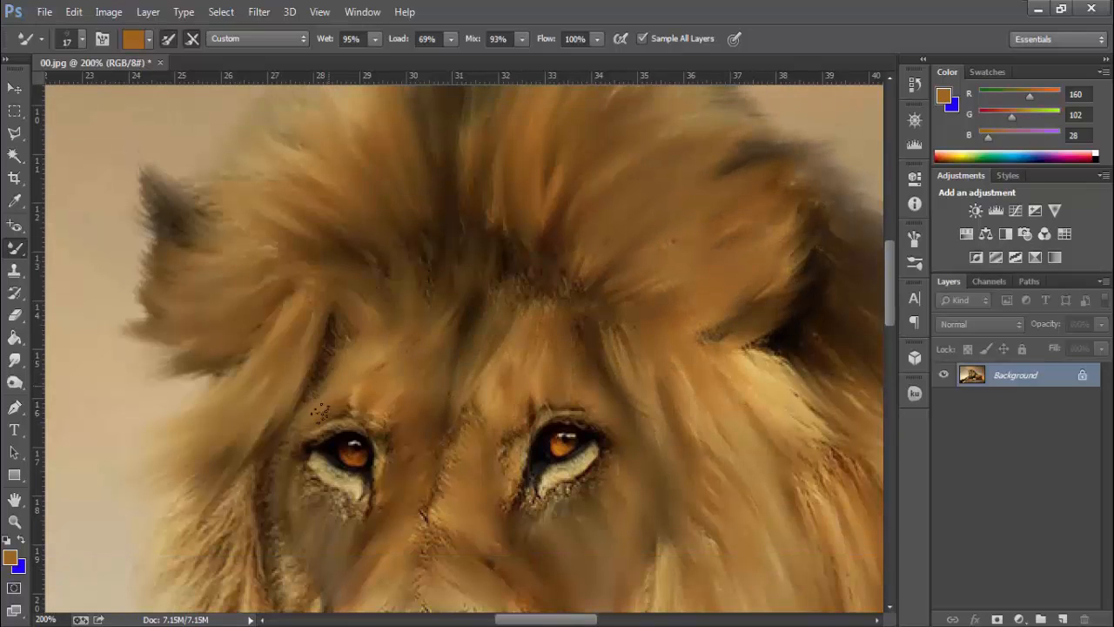
Step: Enlarge the brush to 27 and blend the mane on the image's left side down to the beard
scroll(320, 412, "down", 5)
scroll(265, 389, "down", 2)
key("bracketright")
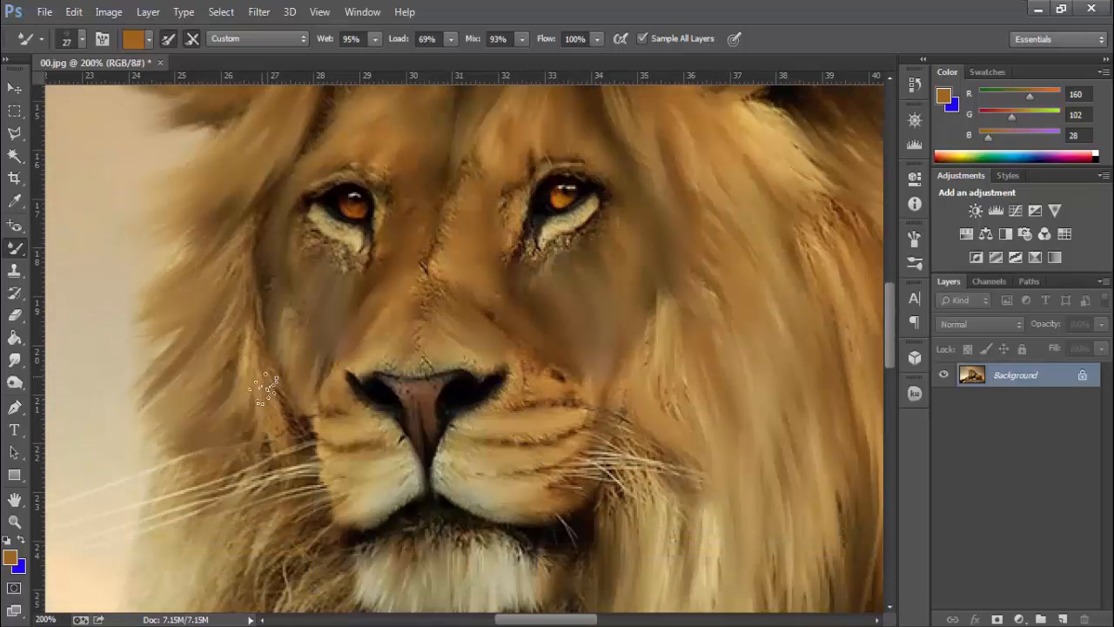
scroll(266, 389, "down", 8)
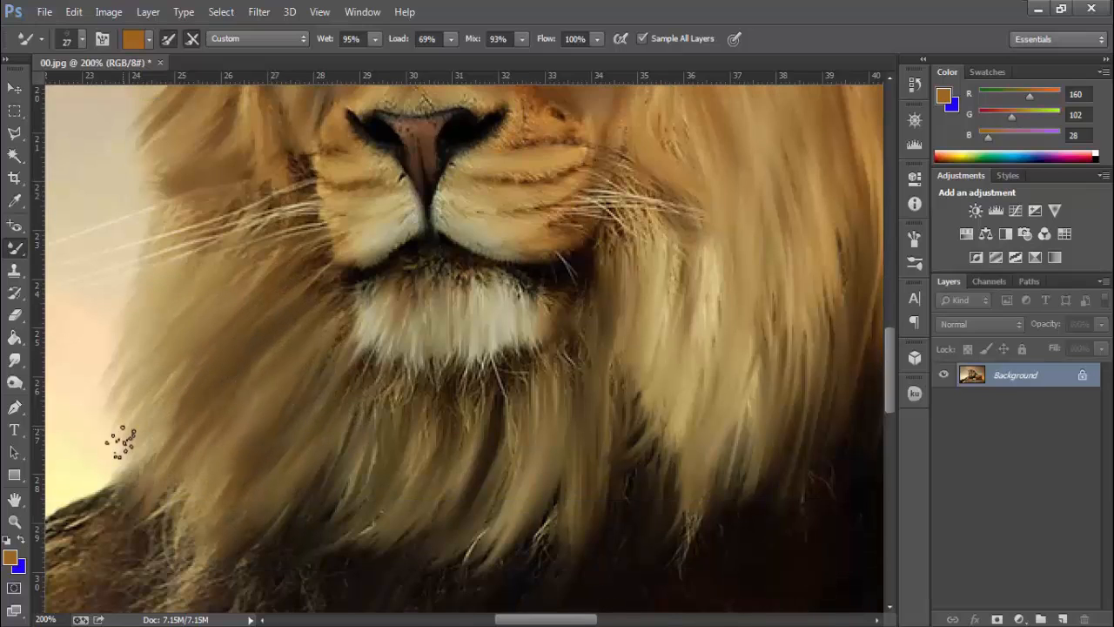
Step: Set Wet to 32% and smooth the fur along the outstretched front leg and paw
scroll(120, 442, "down", 10)
scroll(427, 467, "left", 8)
key("3")
key("2")
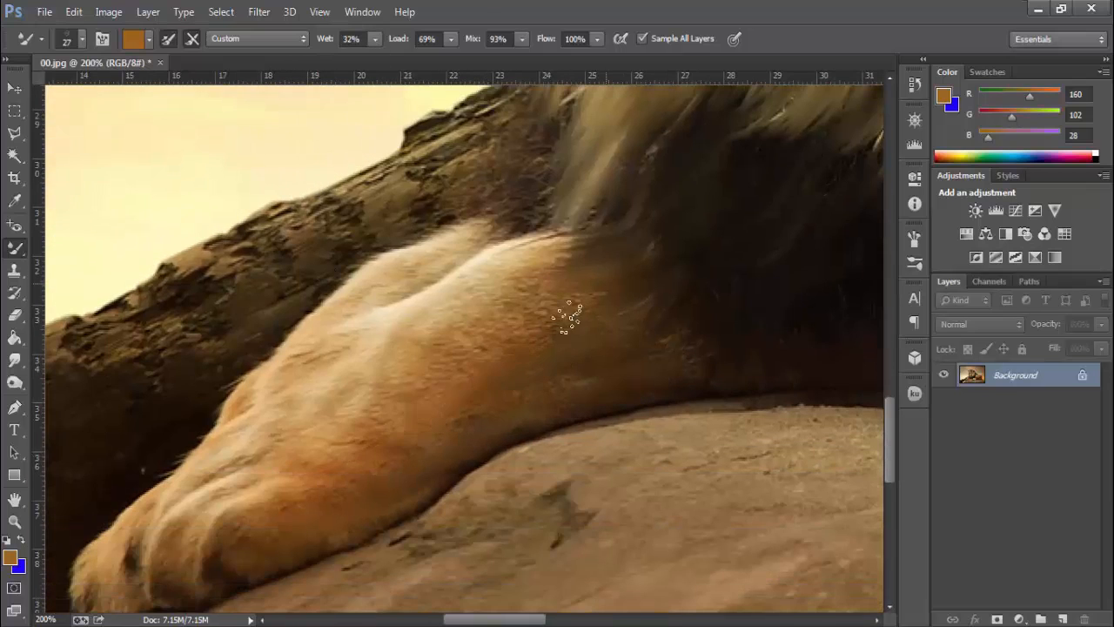
left_click_drag(522, 283, 435, 309)
scroll(345, 328, "down", 3)
mouse_move(313, 348)
left_mouse_down()
mouse_move(189, 409)
mouse_move(83, 484)
left_mouse_up()
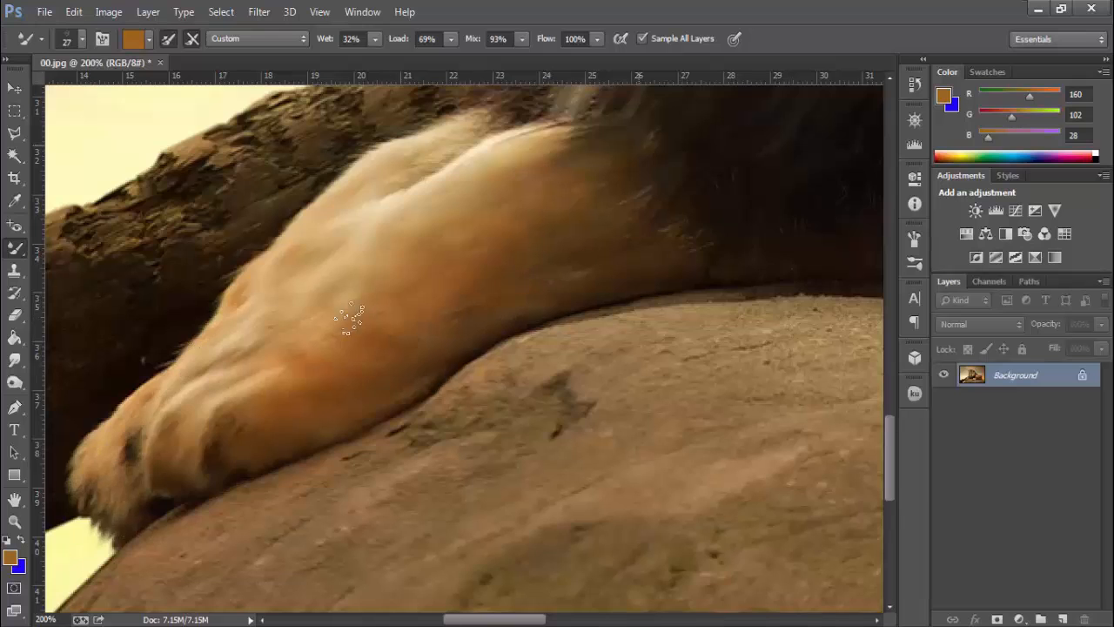
Step: Set the brush size to 19 and smooth the rough details around the face and in the mane beside it
scroll(724, 328, "up", 20)
scroll(724, 328, "right", 15)
right_click(268, 257)
left_click_drag(360, 298, 355, 299)
left_click(246, 274)
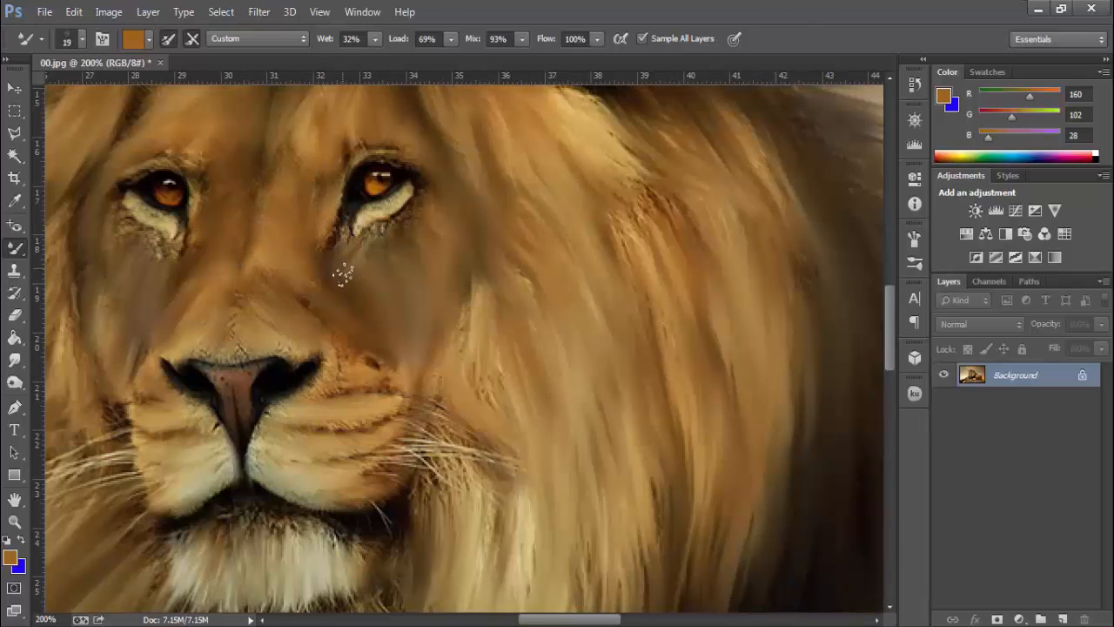
scroll(364, 383, "down", 5)
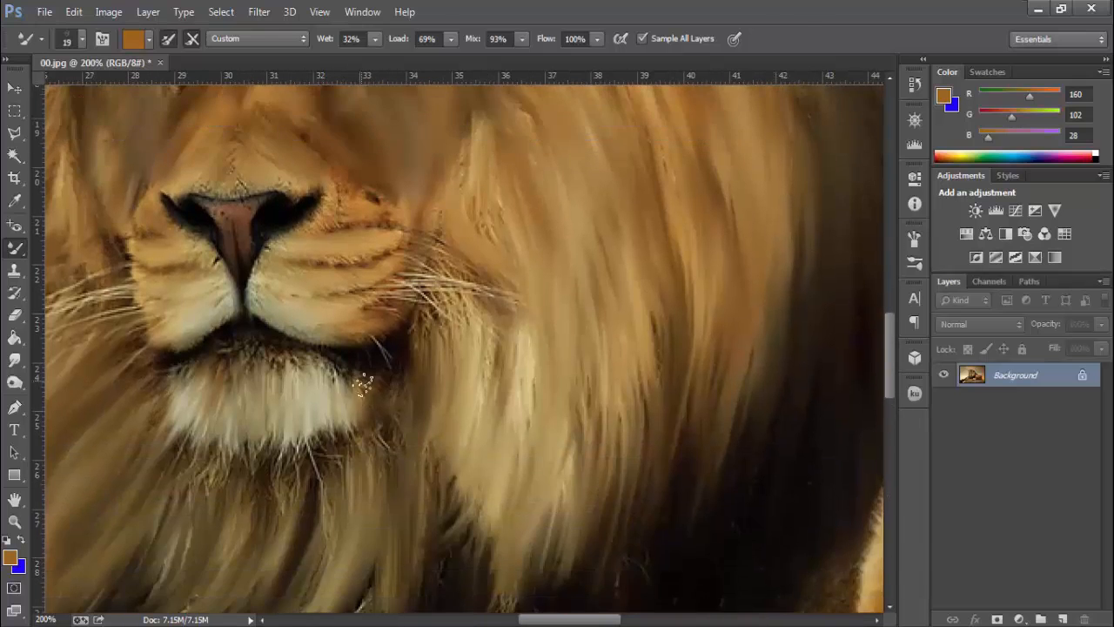
scroll(364, 383, "up", 15)
scroll(616, 313, "down", 6)
left_click_drag(620, 315, 645, 365)
Step: Set Wet to 57% and blend the muzzle and the mane beside the whiskers
key("5")
key("7")
scroll(458, 288, "down", 4)
left_click_drag(462, 366, 460, 471)
scroll(311, 421, "down", 2)
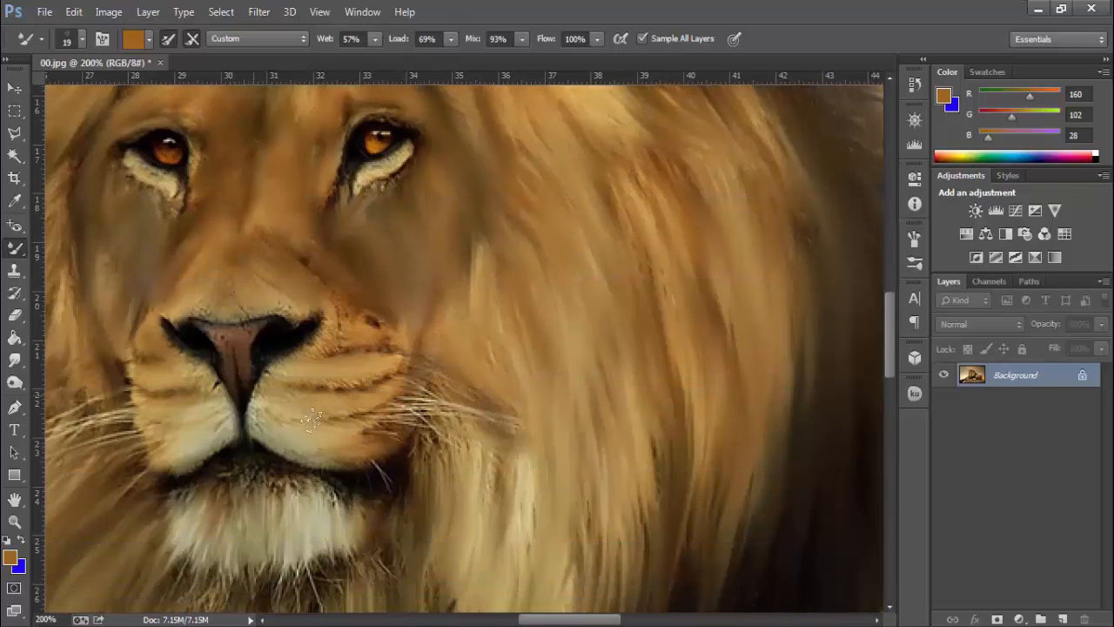
Step: Set the brush size to 31 and smooth the fur along the upper part of the hind thigh
scroll(392, 348, "left", 10)
scroll(478, 325, "down", 8)
key("ctrl+minus")
scroll(609, 366, "right", 8)
right_click(722, 398)
left_click_drag(806, 437, 812, 437)
left_click(729, 316)
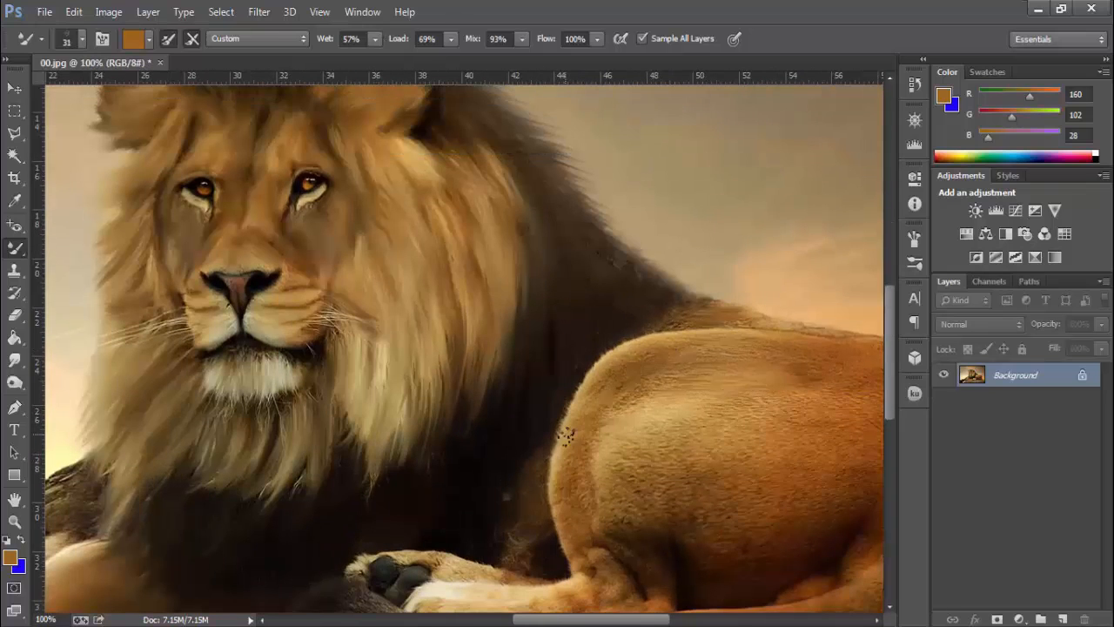
scroll(517, 501, "down", 3)
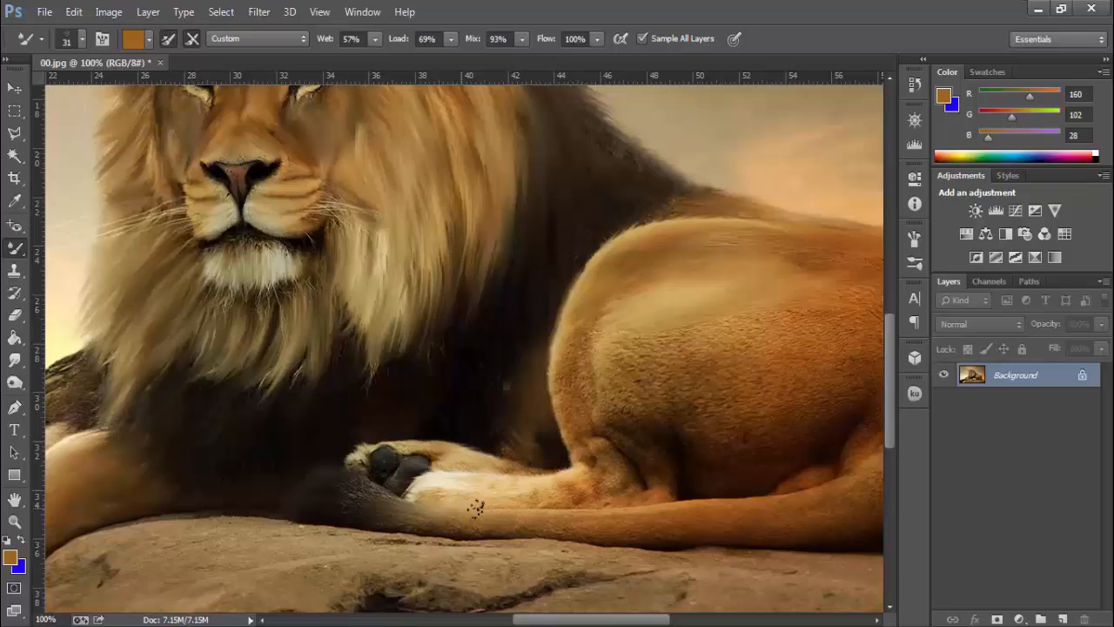
Step: Enlarge the brush to 41 and blend the fur over the hindquarters, hind leg and tail
scroll(505, 462, "right", 6)
key("bracketright")
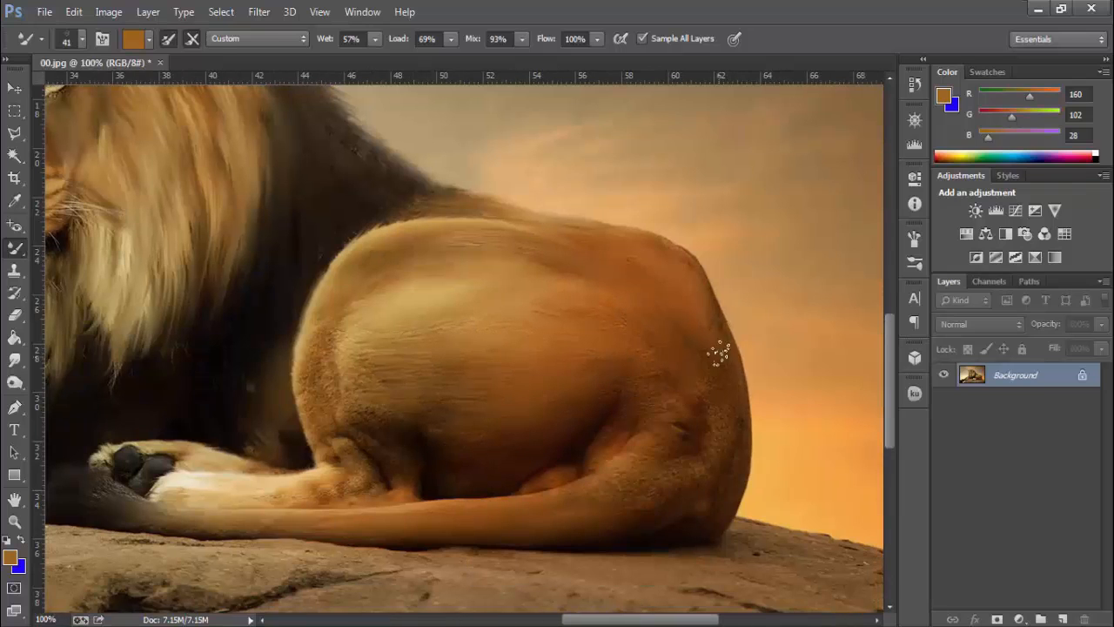
left_click_drag(719, 353, 679, 411)
left_click_drag(644, 461, 592, 470)
left_click_drag(300, 488, 255, 466)
left_click_drag(336, 401, 340, 299)
left_click_drag(392, 440, 370, 403)
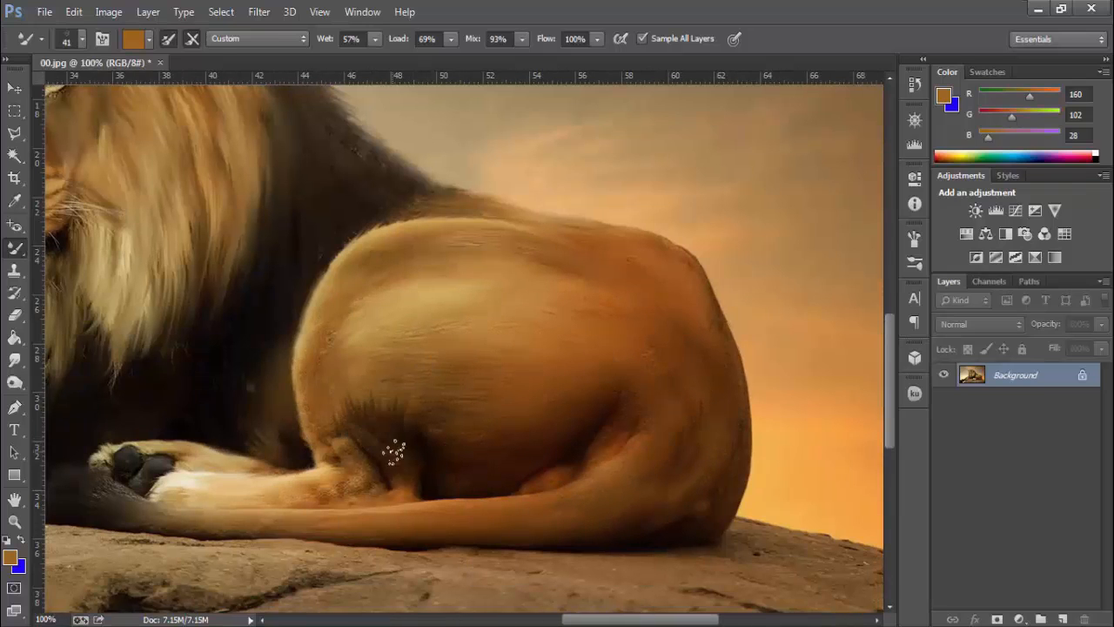
Step: Pull hair strokes out along the top of the head and soften the beard under the chin
scroll(580, 360, "left", 7)
scroll(348, 288, "up", 8)
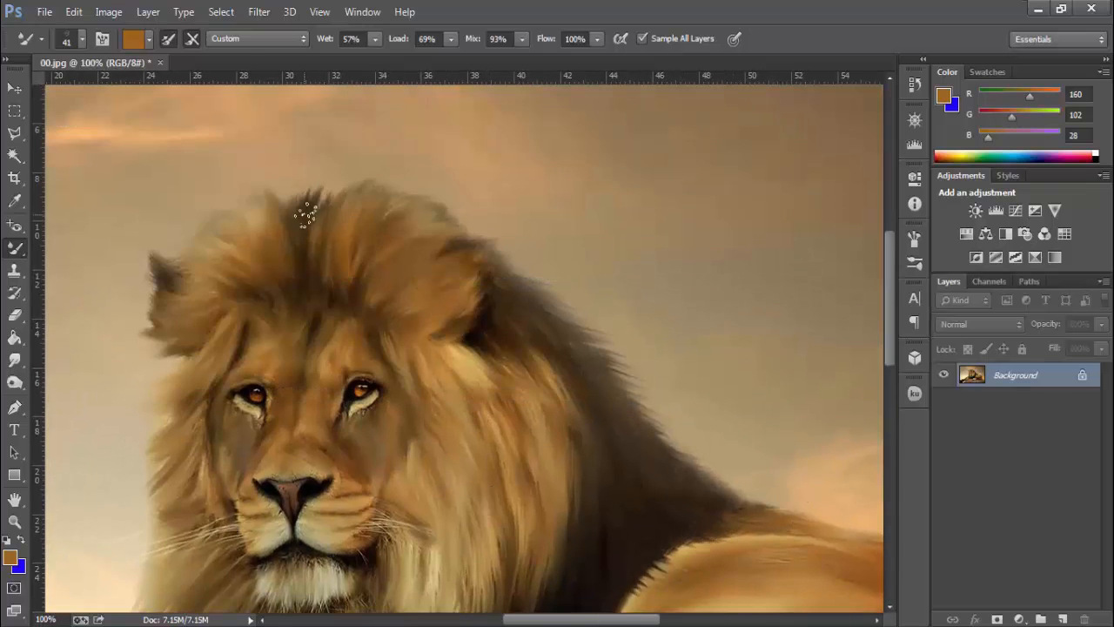
left_click_drag(305, 215, 409, 183)
scroll(609, 510, "down", 4)
key("ctrl+minus")
key("ctrl+minus")
key("ctrl+plus")
left_click_drag(461, 410, 461, 455)
left_click_drag(409, 423, 405, 449)
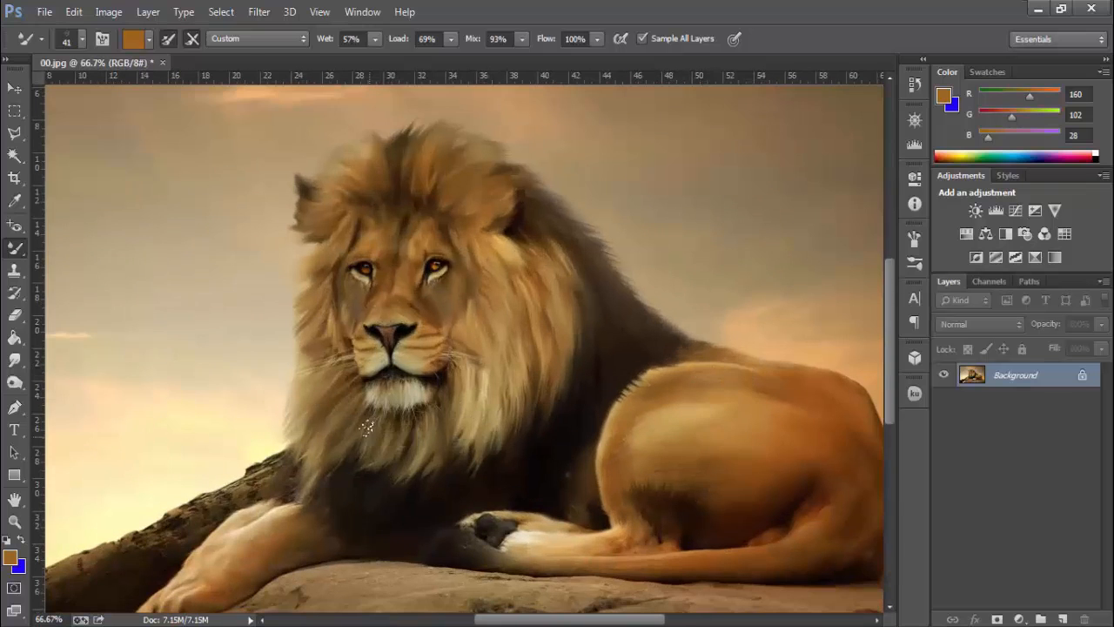
Step: Smooth the rock's surface, its crack and its sloping edge beneath the lion
scroll(367, 426, "down", 4)
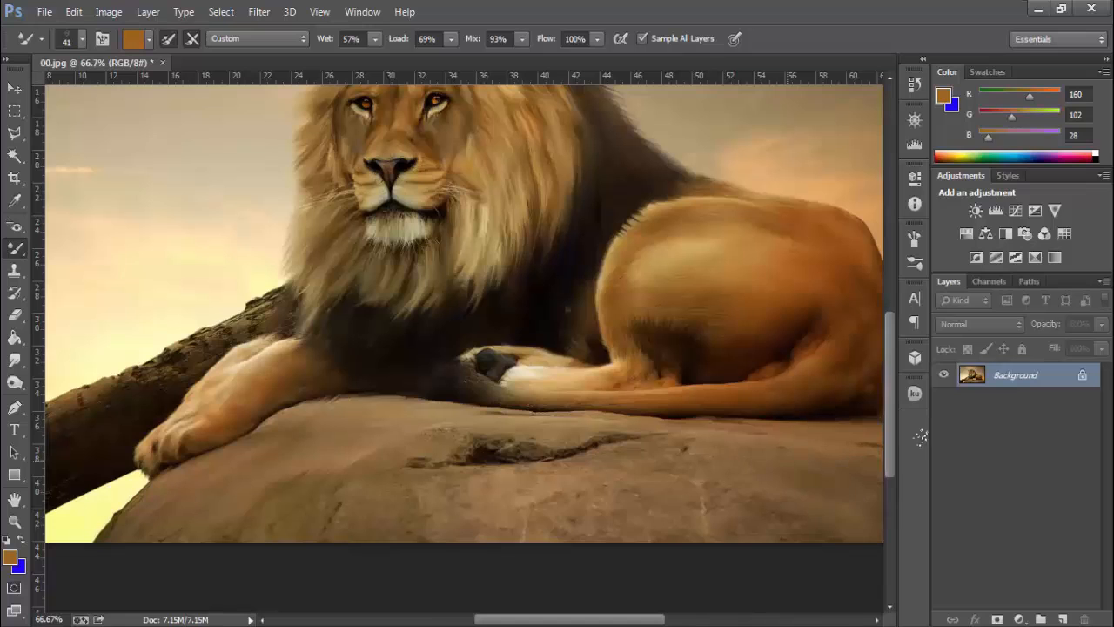
left_click_drag(560, 458, 409, 463)
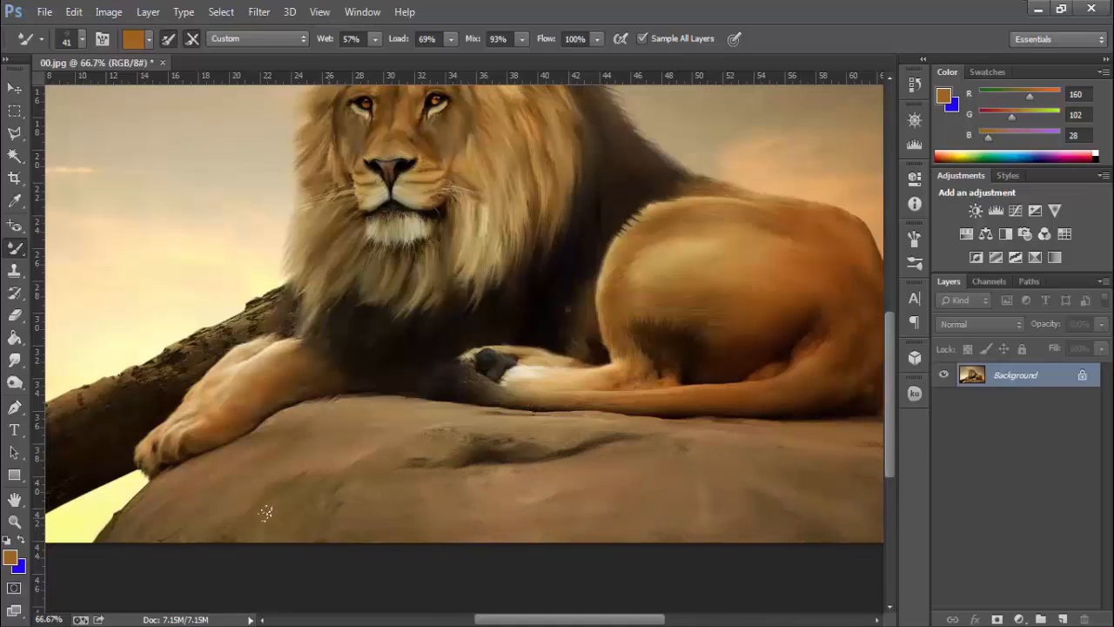
left_click_drag(148, 484, 111, 524)
Step: Blend the bark texture of the tree trunk behind the front leg
scroll(562, 440, "up", 7)
scroll(561, 439, "down", 5)
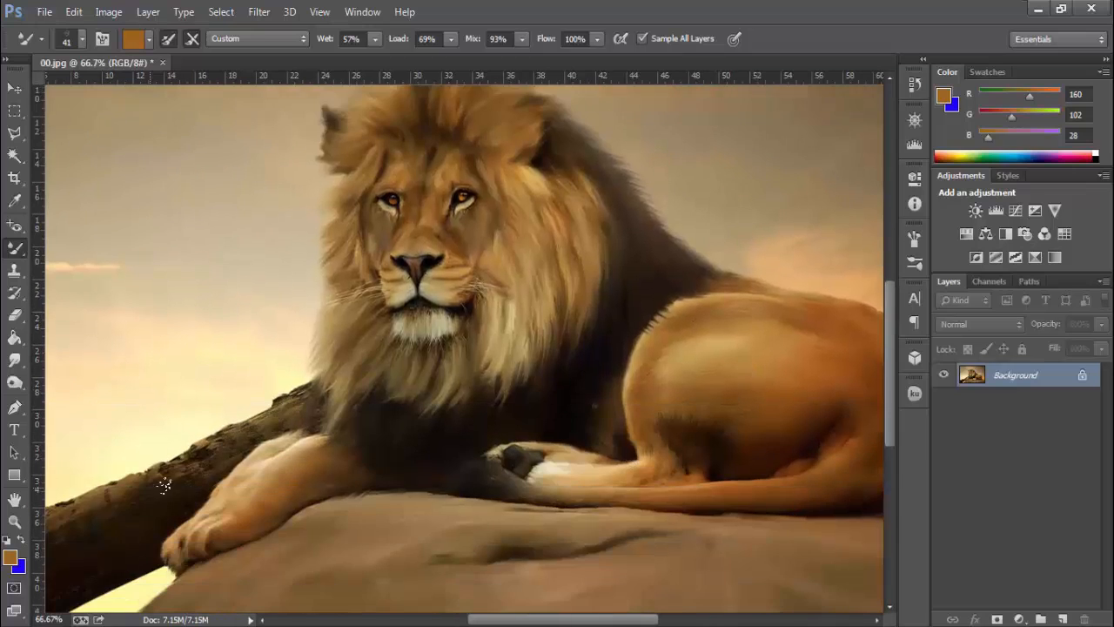
left_click_drag(117, 479, 414, 460)
scroll(474, 400, "right", 6)
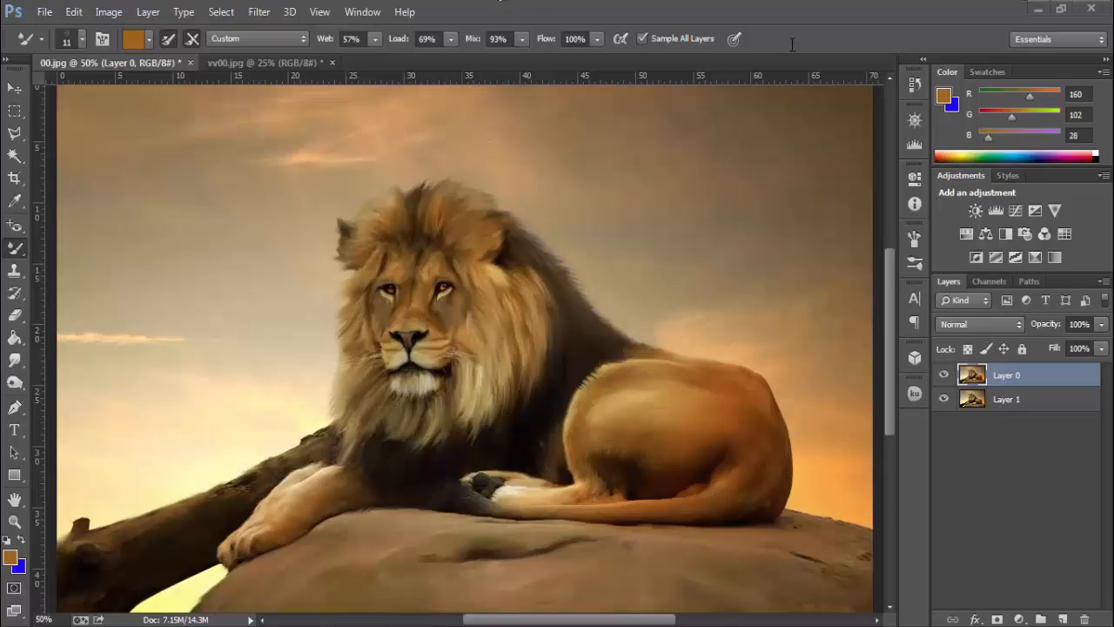
Step: Zoom in on the lion's face to about 90% and compare the painted Layer 0 with the original photo beneath
left_click(915, 119)
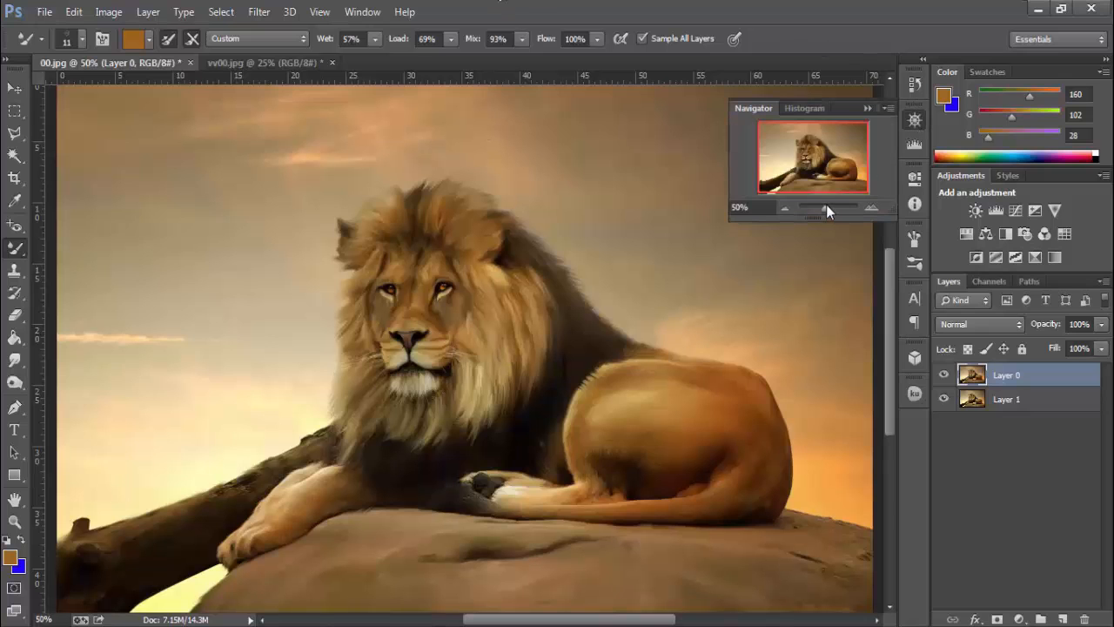
left_click_drag(825, 208, 827, 208)
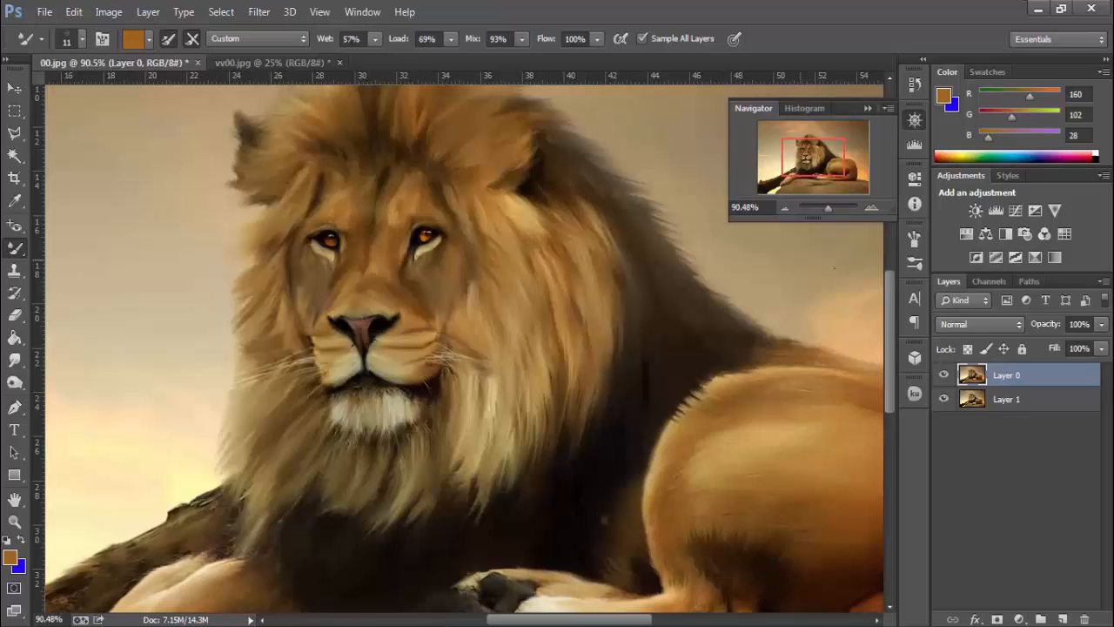
left_click(946, 375)
left_click(947, 375)
left_click(946, 375)
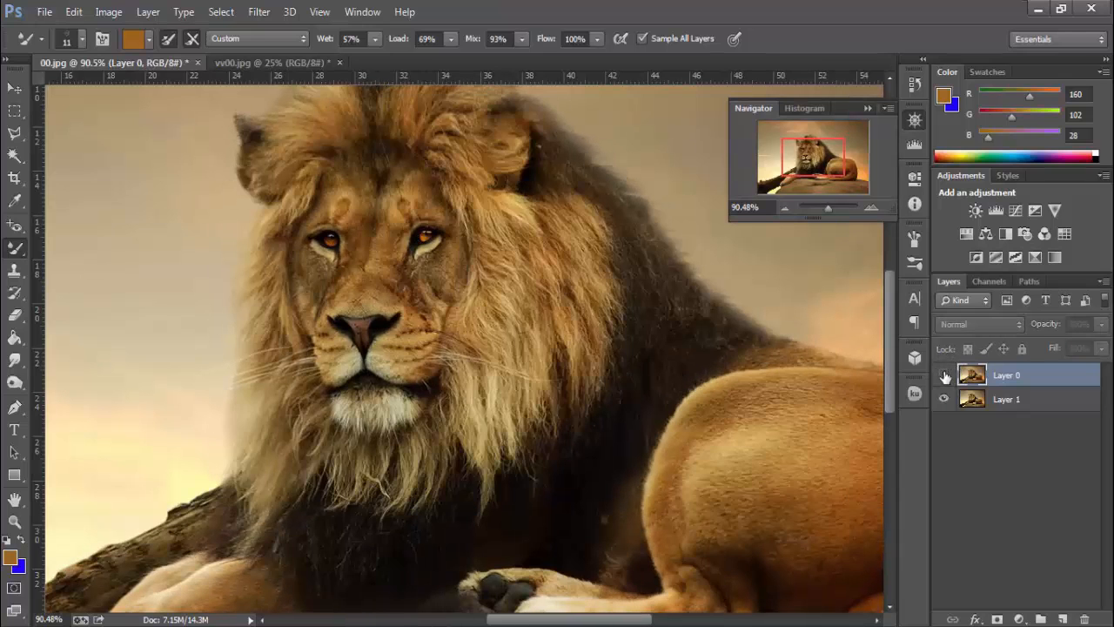
left_click(946, 375)
key("ctrl+minus")
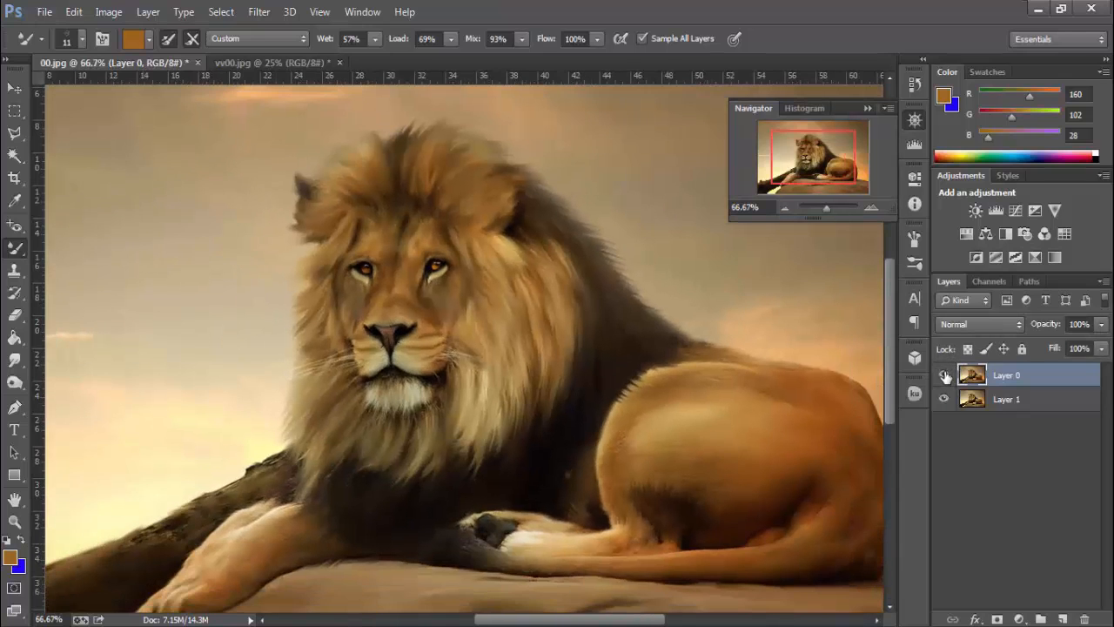
Step: Compare the painted Layer 0 with the original across the whole lion at 66.67% and 50% zoom, including hindquarters and rock
left_click(946, 375)
left_click(947, 376)
left_click(946, 375)
left_click(946, 375)
left_click(946, 376)
left_click(946, 375)
left_click(946, 375)
left_click(946, 376)
left_click_drag(659, 619, 679, 620)
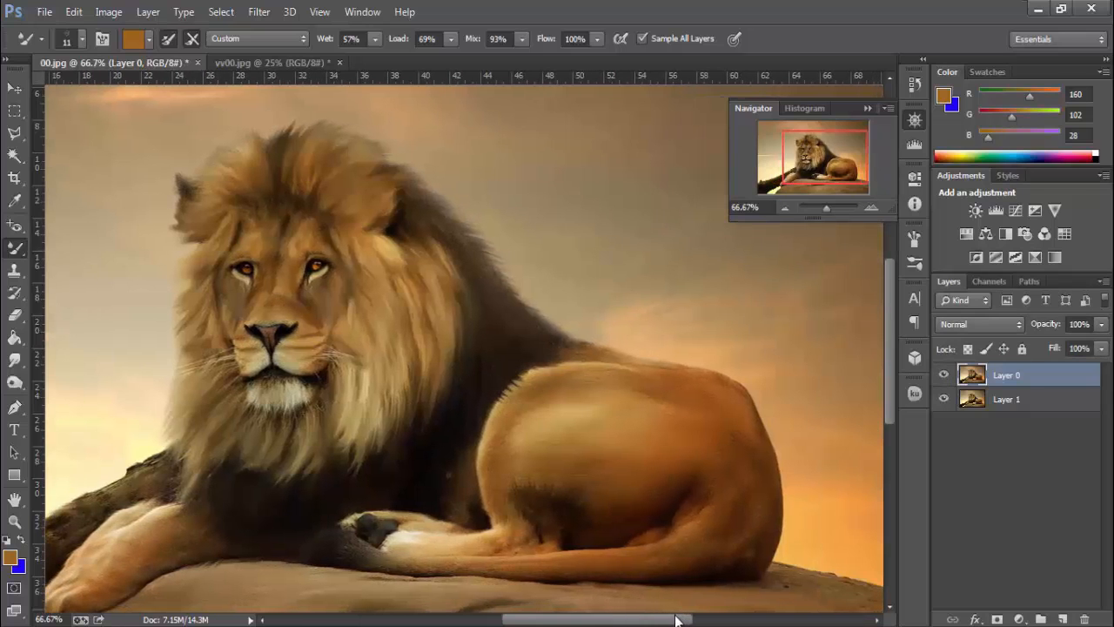
key("ctrl+minus")
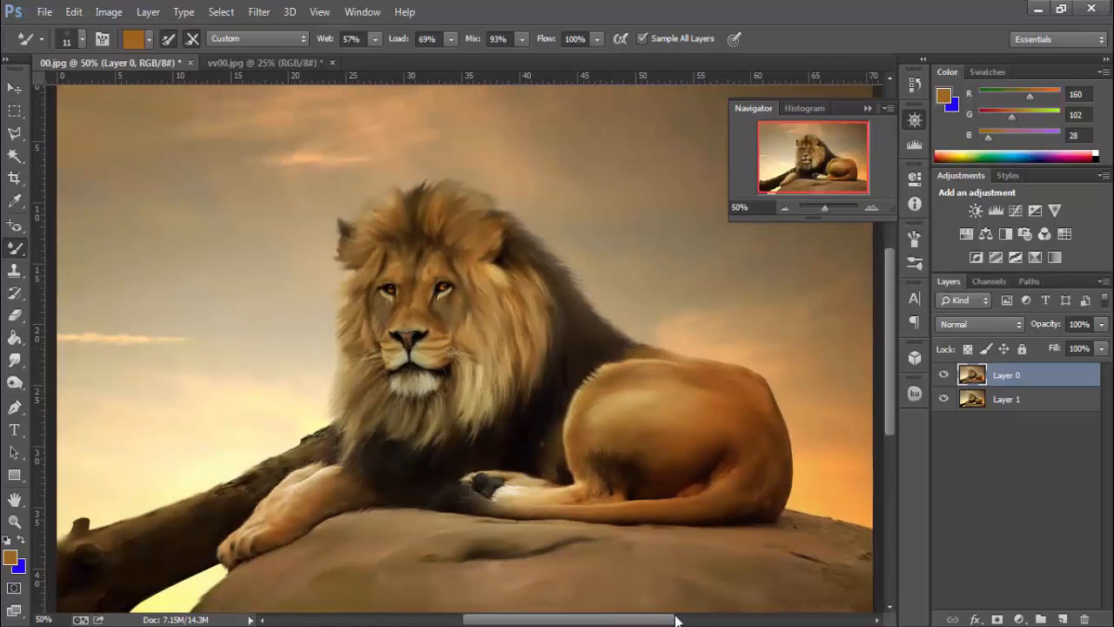
left_click(945, 375)
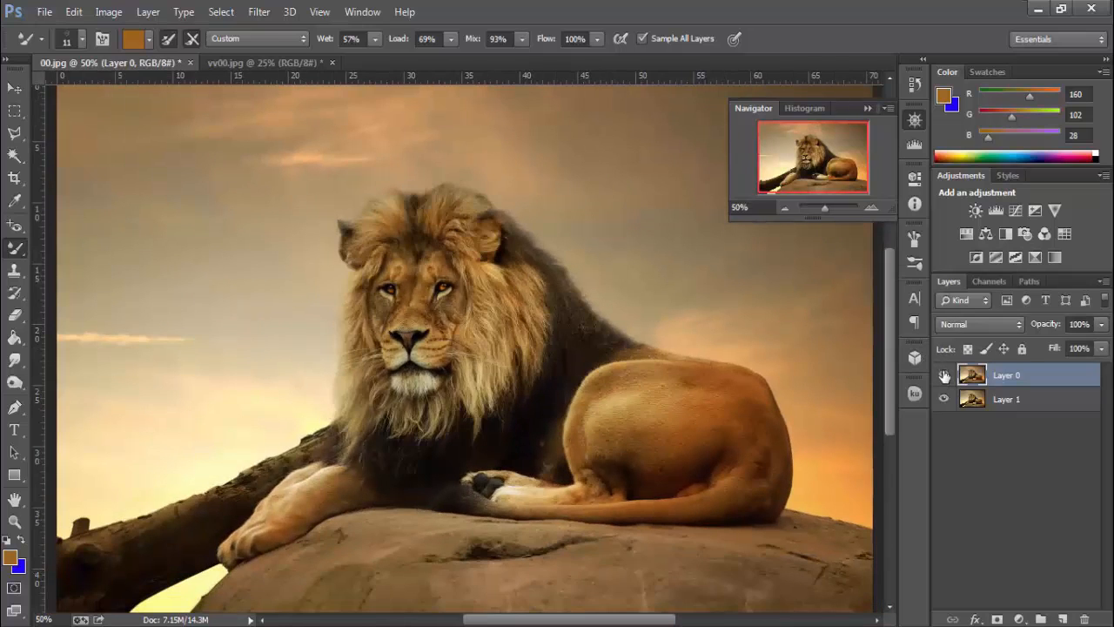
left_click(946, 375)
left_click(946, 375)
left_click(945, 375)
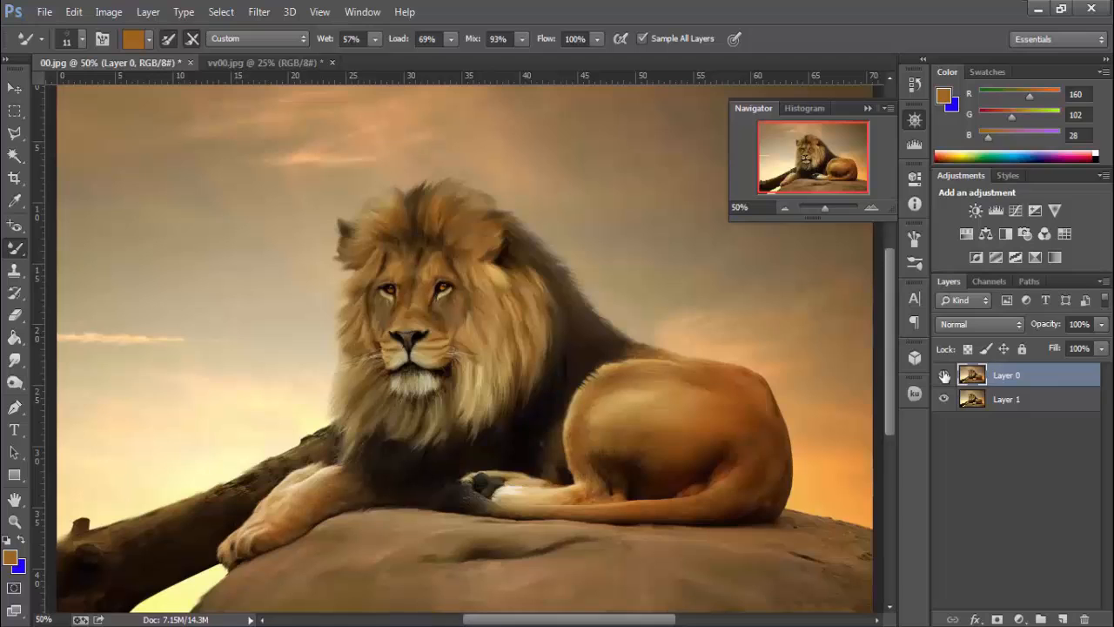
scroll(251, 349, "down", 2)
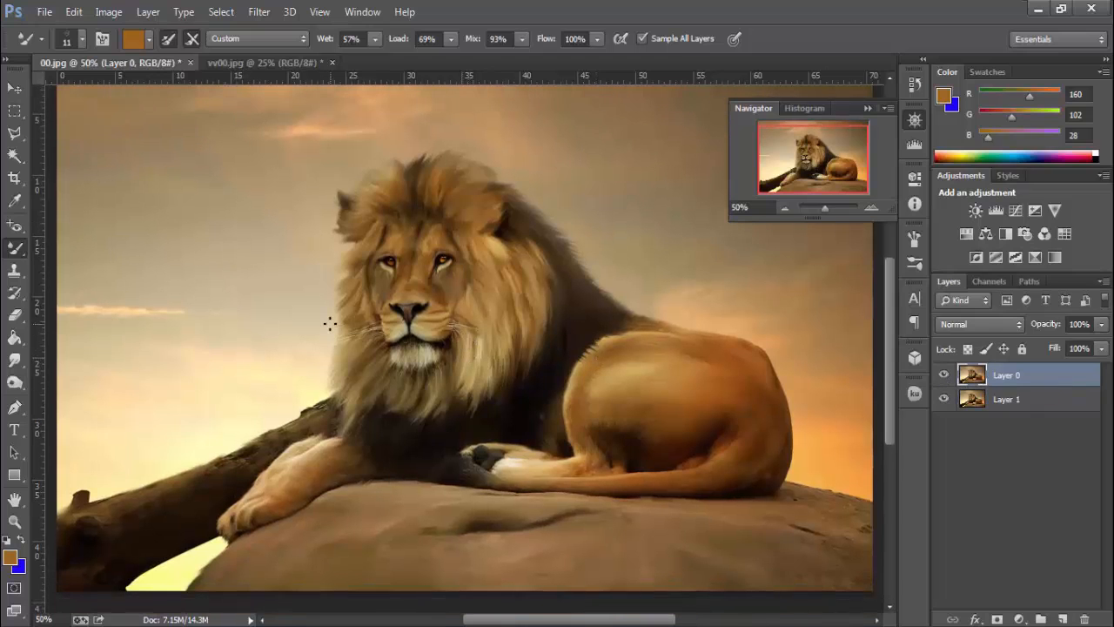
Step: Switch from the Mixer Brush Tool to the Clone Stamp Tool
right_click(18, 251)
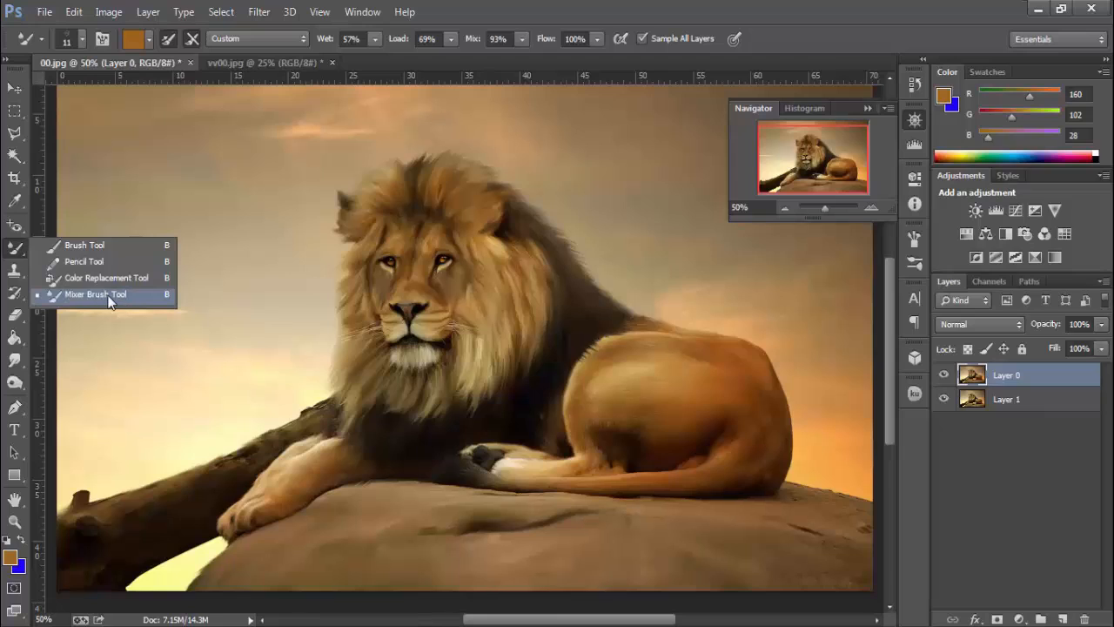
left_click(17, 249)
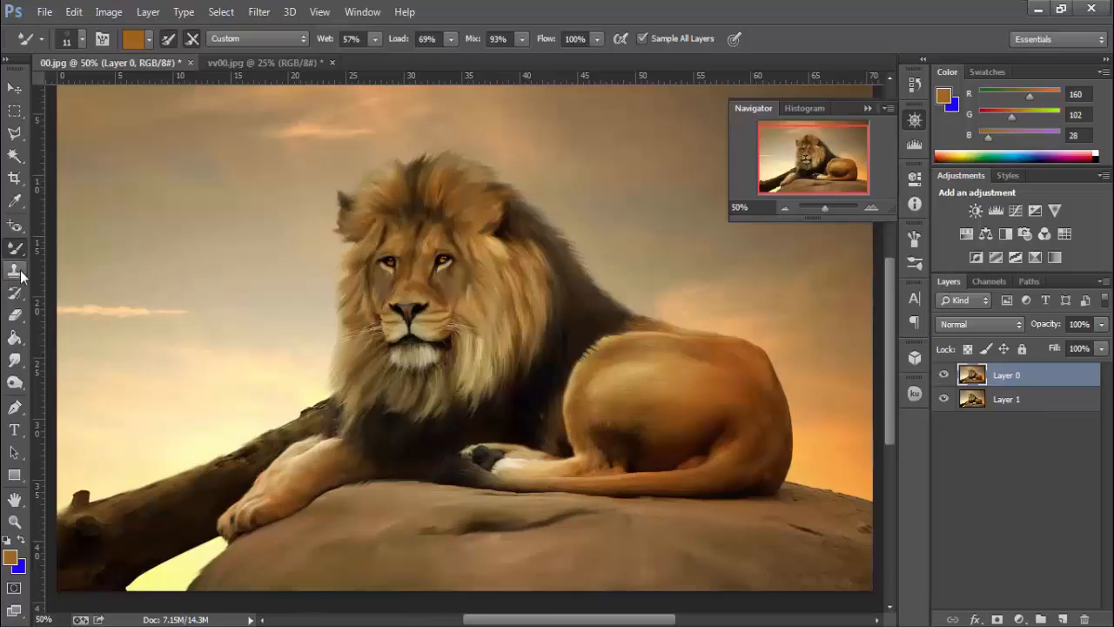
left_click(15, 275)
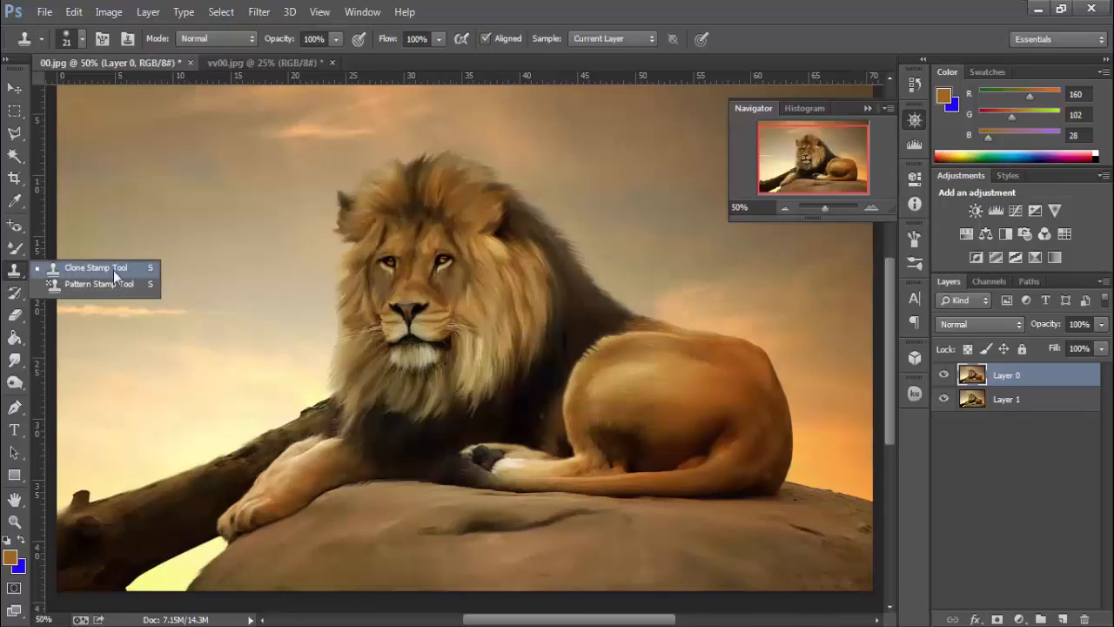
left_click(12, 276)
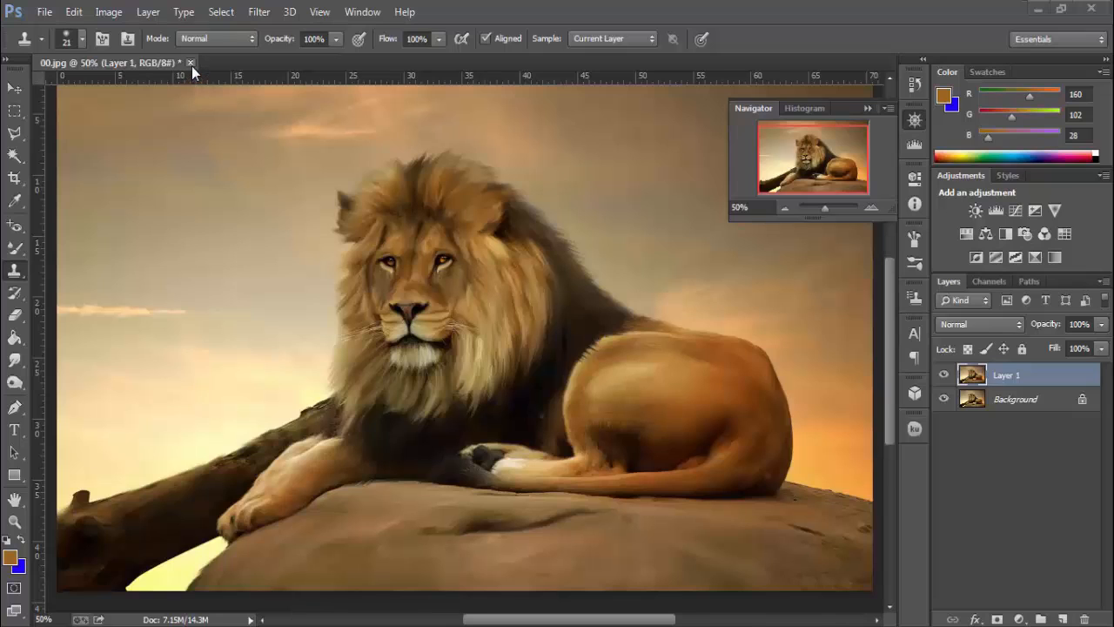
Step: Close 00.jpg without saving its changes, review the healing tools, and return to the Clone Stamp Tool
left_click(190, 63)
left_click(558, 253)
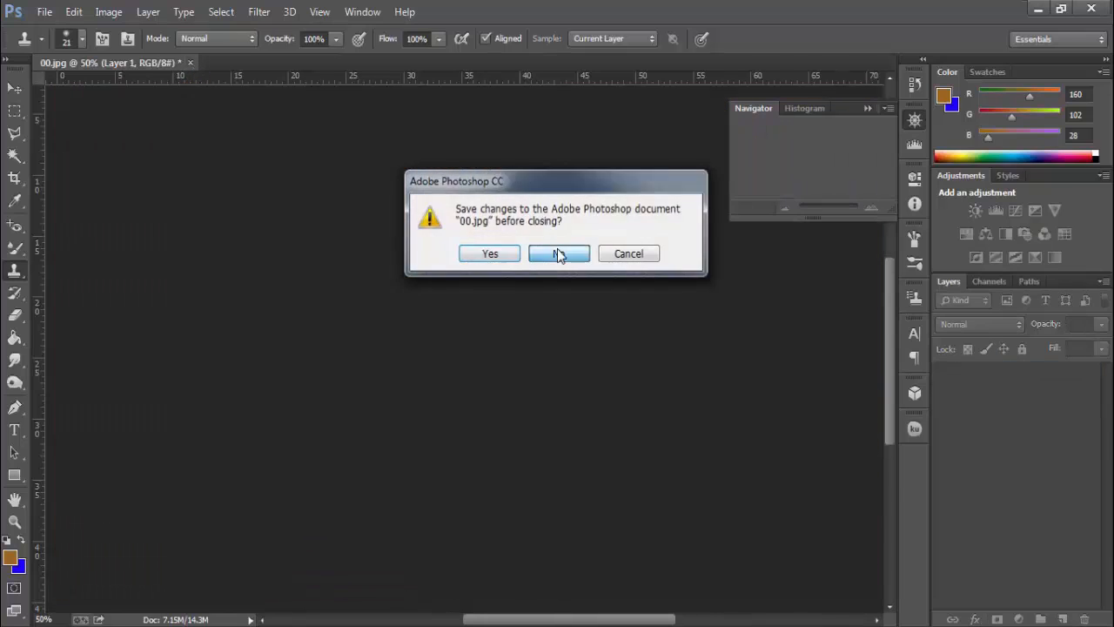
right_click(13, 272)
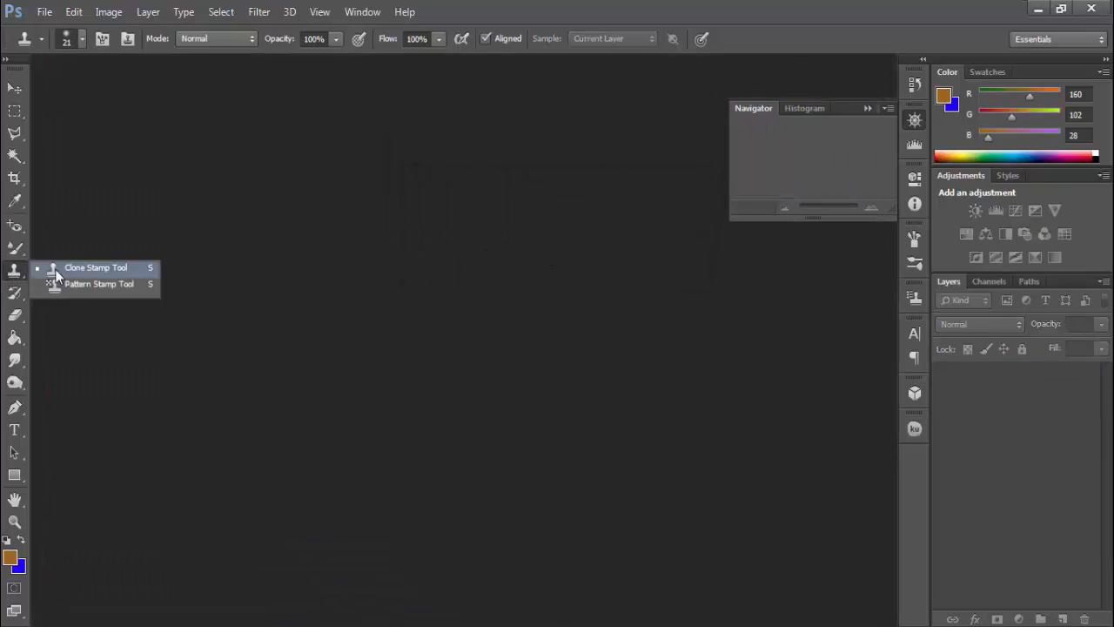
right_click(14, 226)
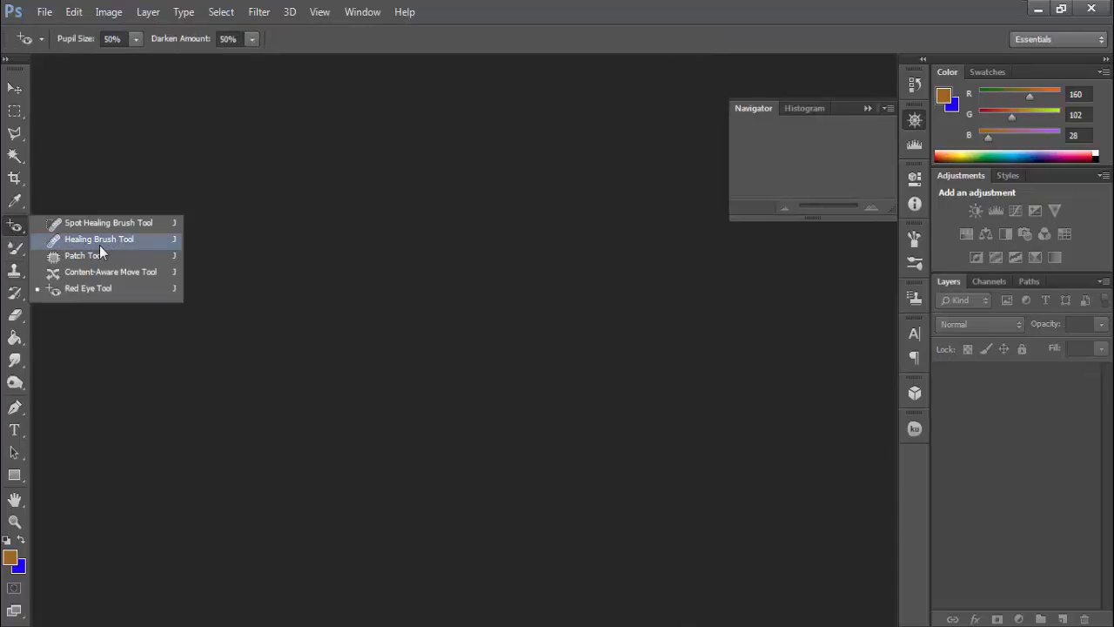
left_click(17, 272)
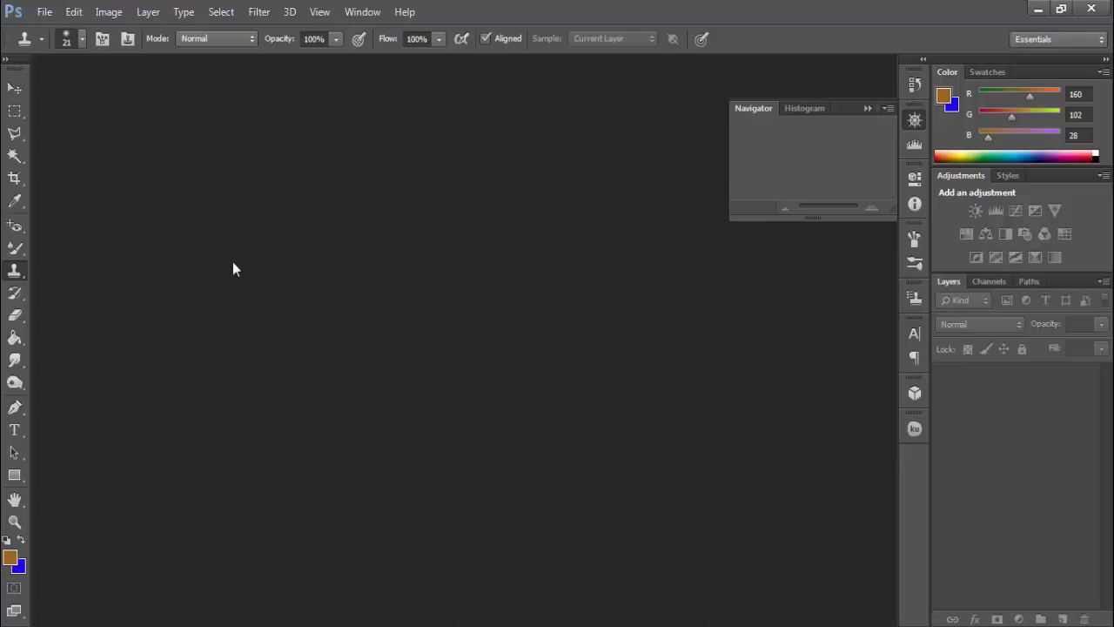
Step: Open the beach photo 000.jpg from the Desktop
double_click(329, 204)
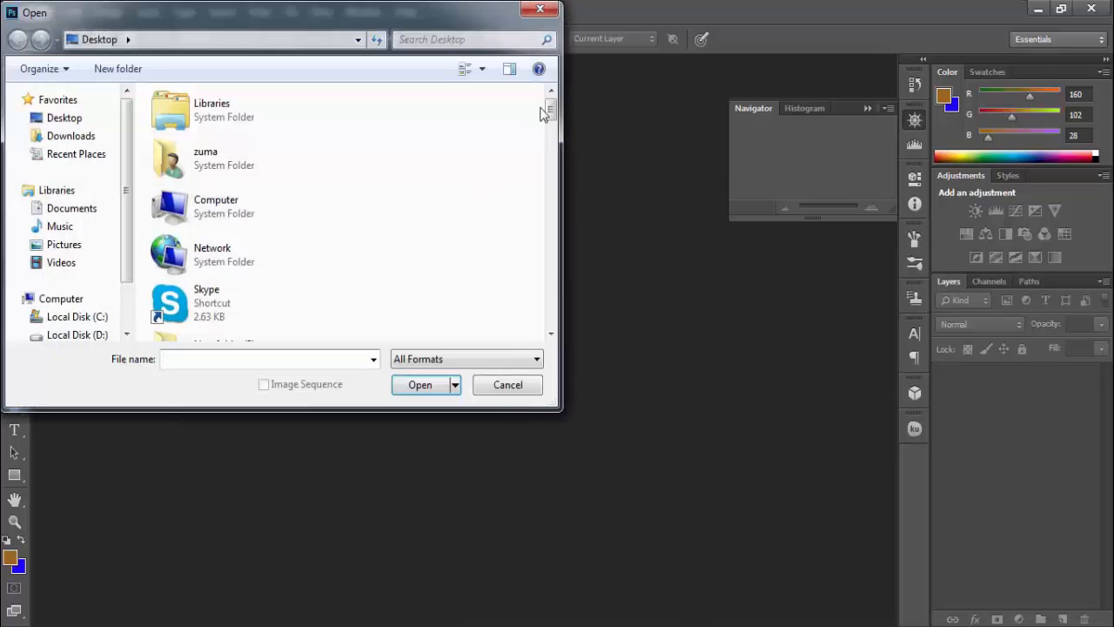
left_click_drag(549, 106, 552, 116)
double_click(266, 274)
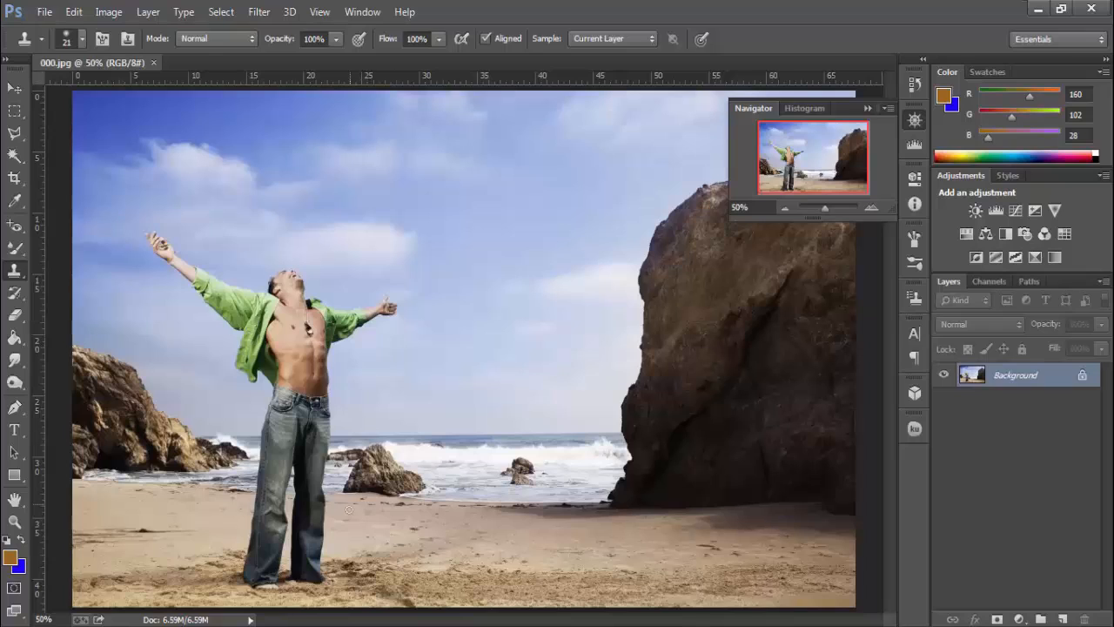
Step: Try to paint with the Clone Stamp Tool beside the man's head without defining a source point
right_click(13, 275)
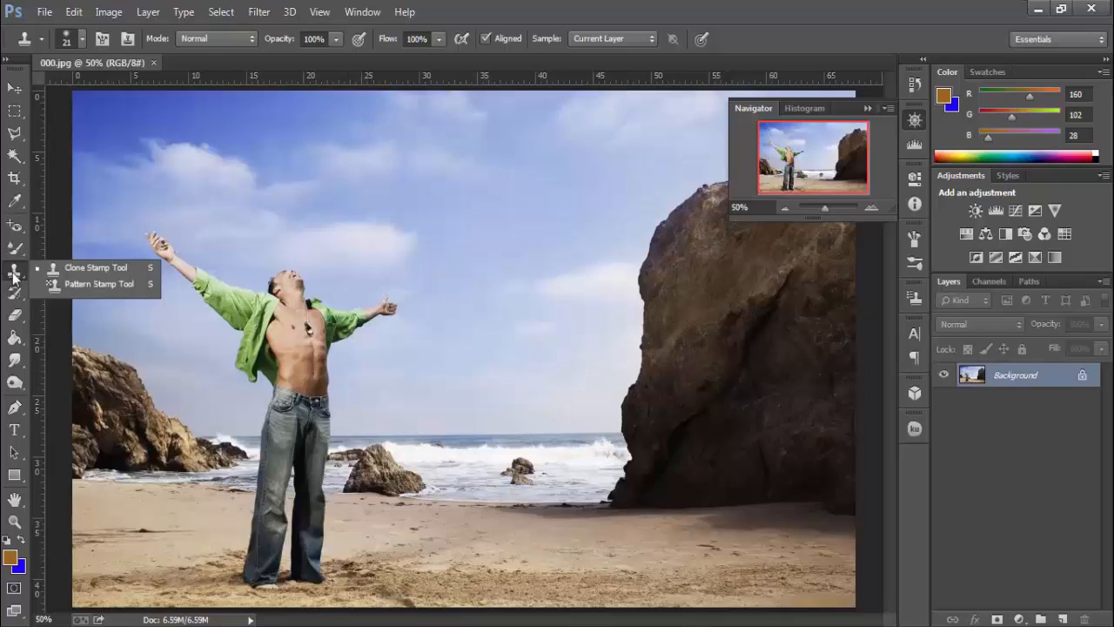
left_click(94, 267)
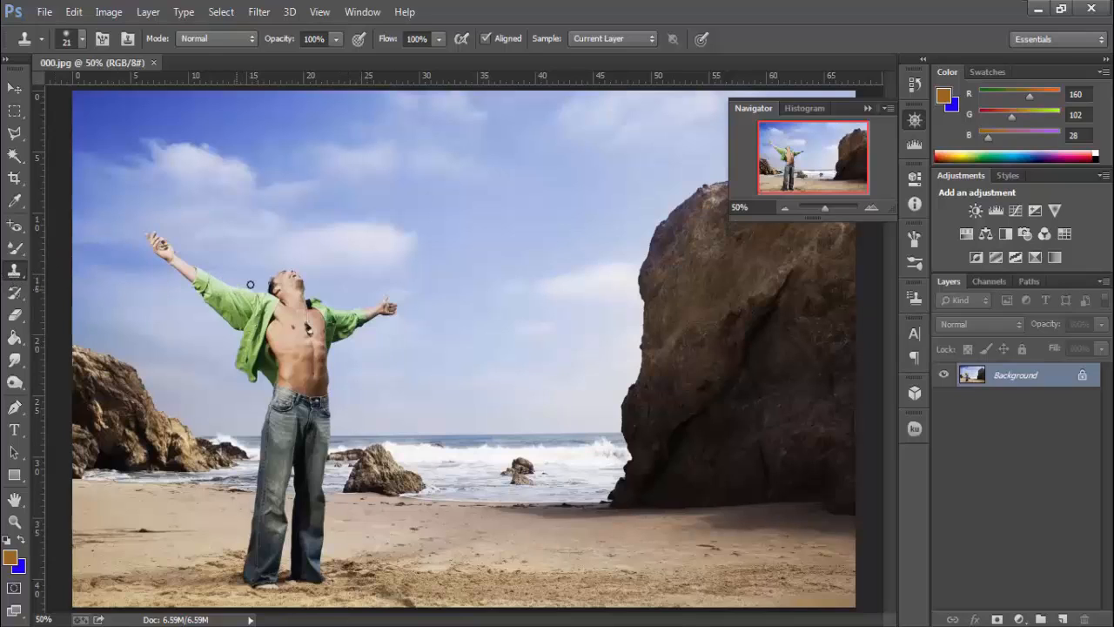
left_click(252, 282)
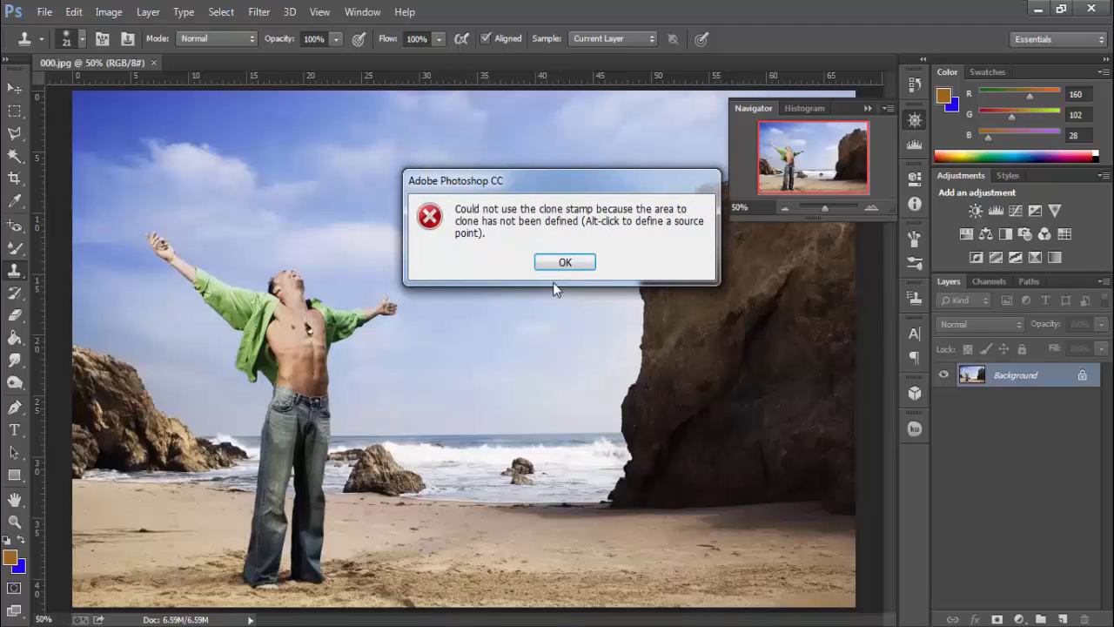
left_click(585, 263)
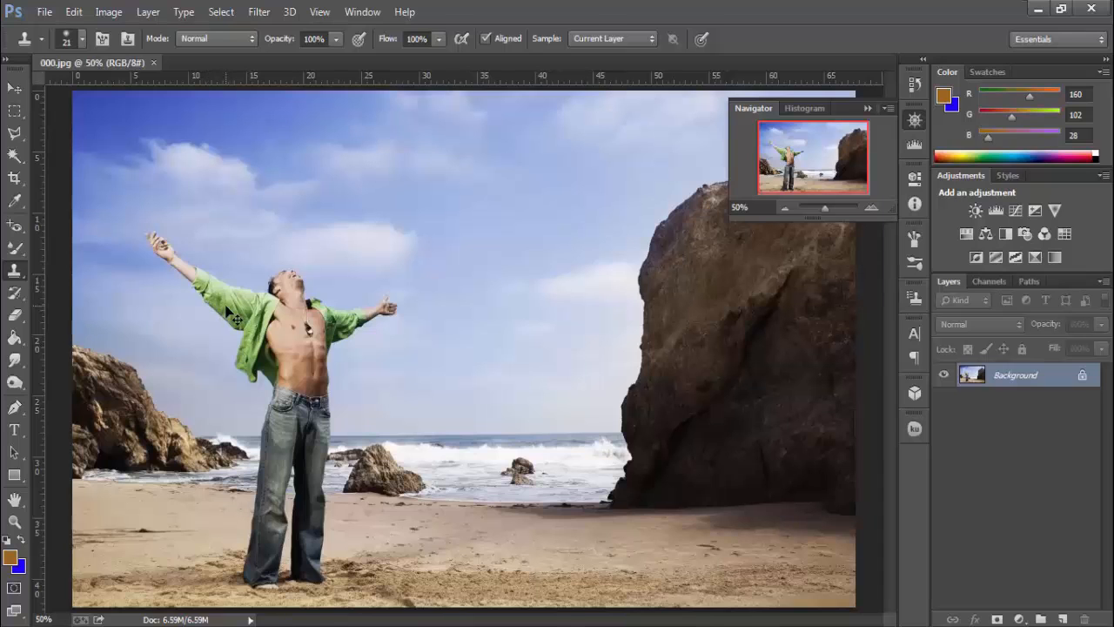
Step: Zoom in to 66.67% and frame the man's upper body for cloning
key("ctrl+plus")
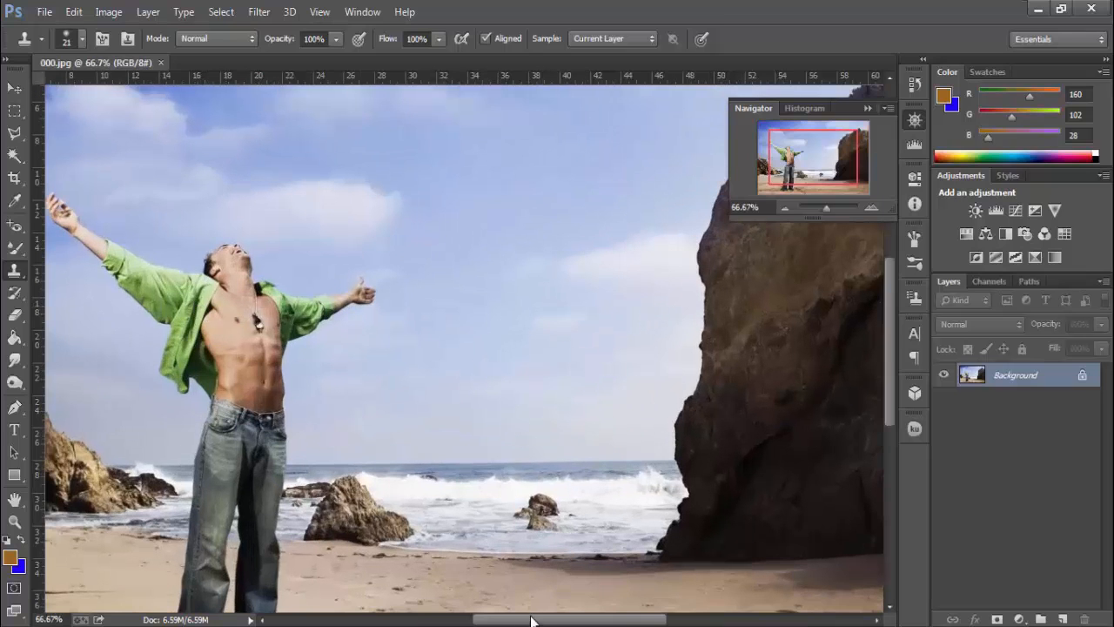
left_click_drag(531, 620, 493, 620)
scroll(374, 401, "up", 1)
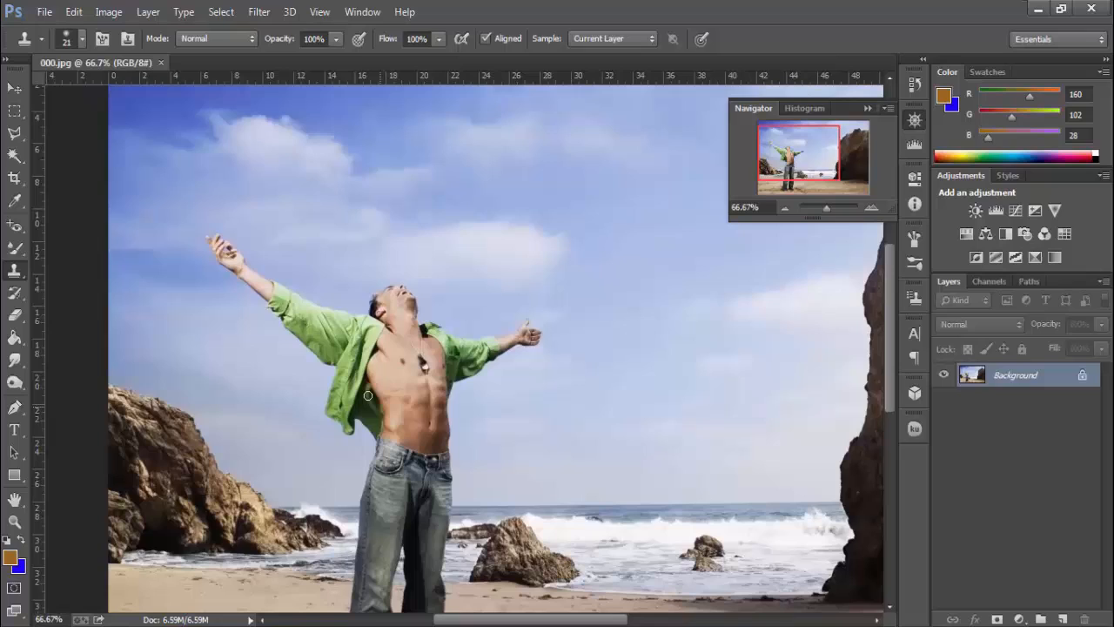
Step: Set the Clone Stamp size to 170 px and clone nearby sky over the man's hand and forearm on the side near the large cliff rocks
right_click(325, 259)
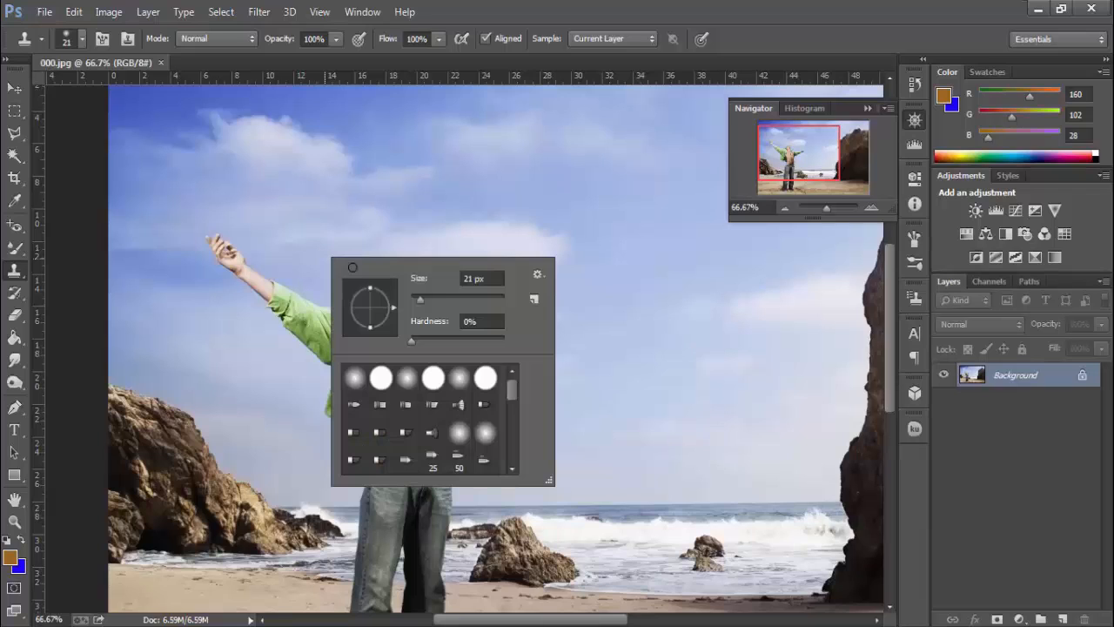
left_click_drag(442, 302, 474, 300)
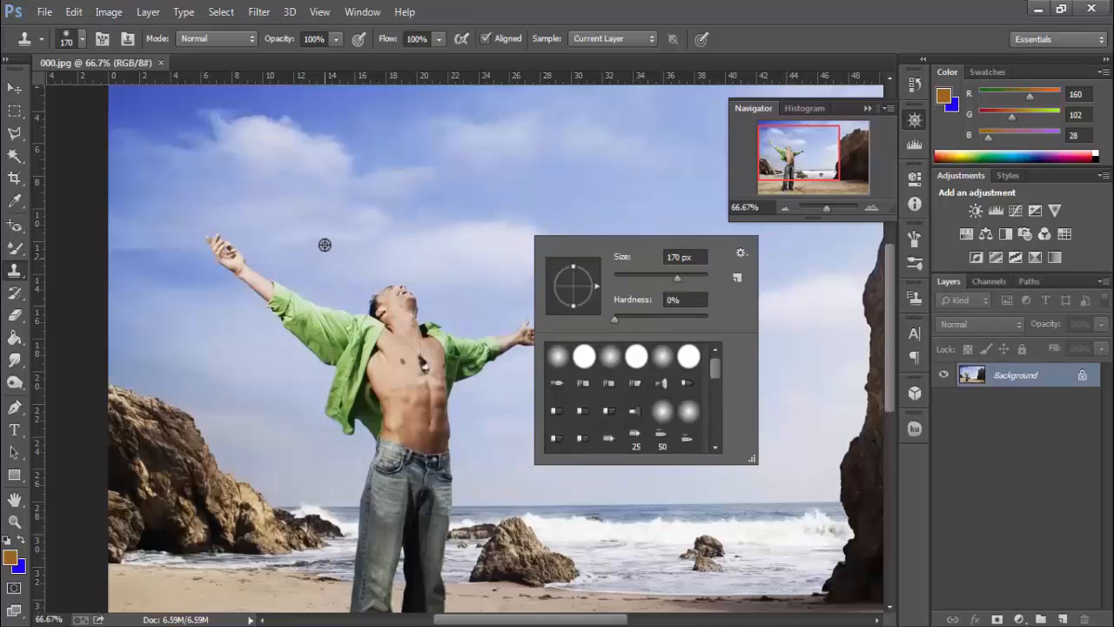
left_click(325, 245, "alt")
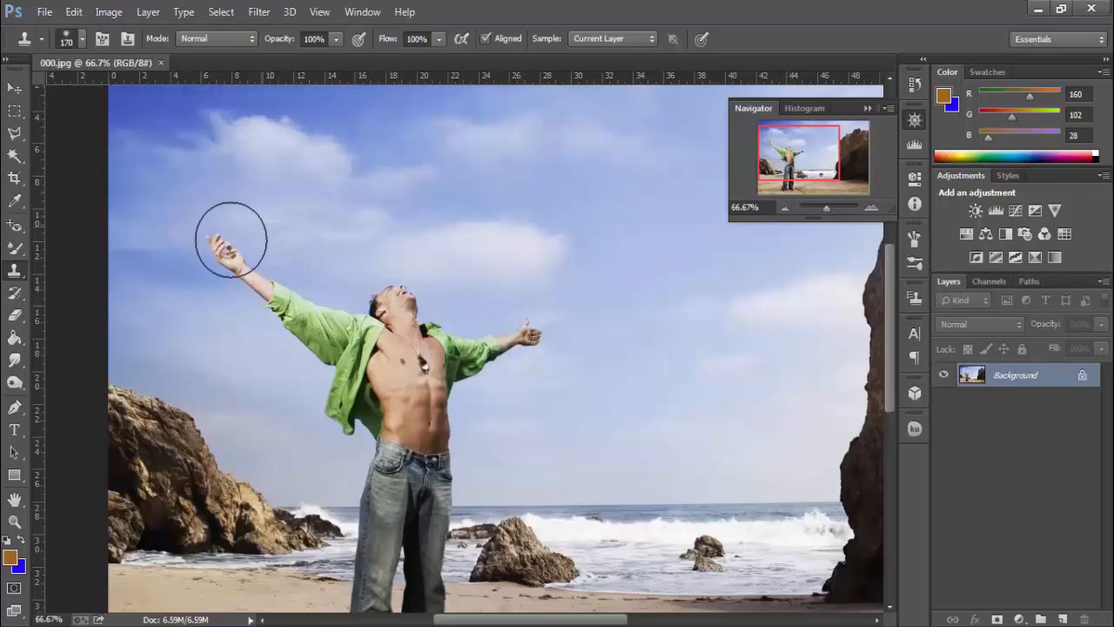
mouse_move(231, 236)
left_mouse_down()
mouse_move(277, 296)
mouse_move(235, 258)
mouse_move(286, 261)
mouse_move(245, 263)
mouse_move(237, 252)
mouse_move(264, 253)
left_mouse_up()
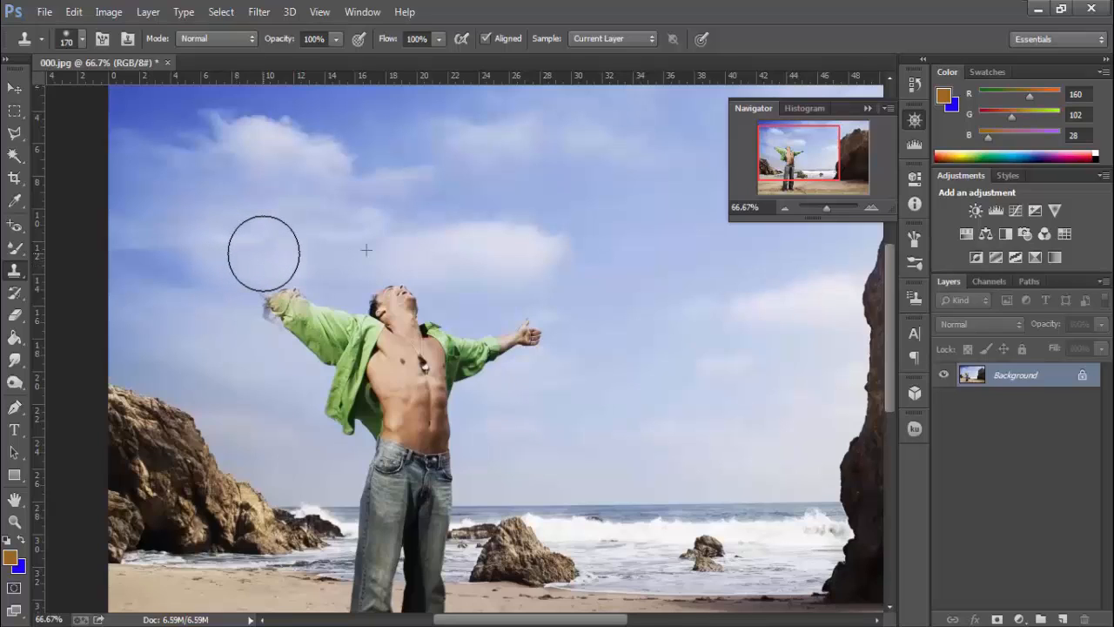
mouse_move(263, 254)
left_mouse_down()
mouse_move(249, 246)
mouse_move(262, 201)
mouse_move(310, 219)
mouse_move(311, 236)
mouse_move(258, 256)
mouse_move(276, 278)
mouse_move(293, 261)
mouse_move(296, 271)
left_mouse_up()
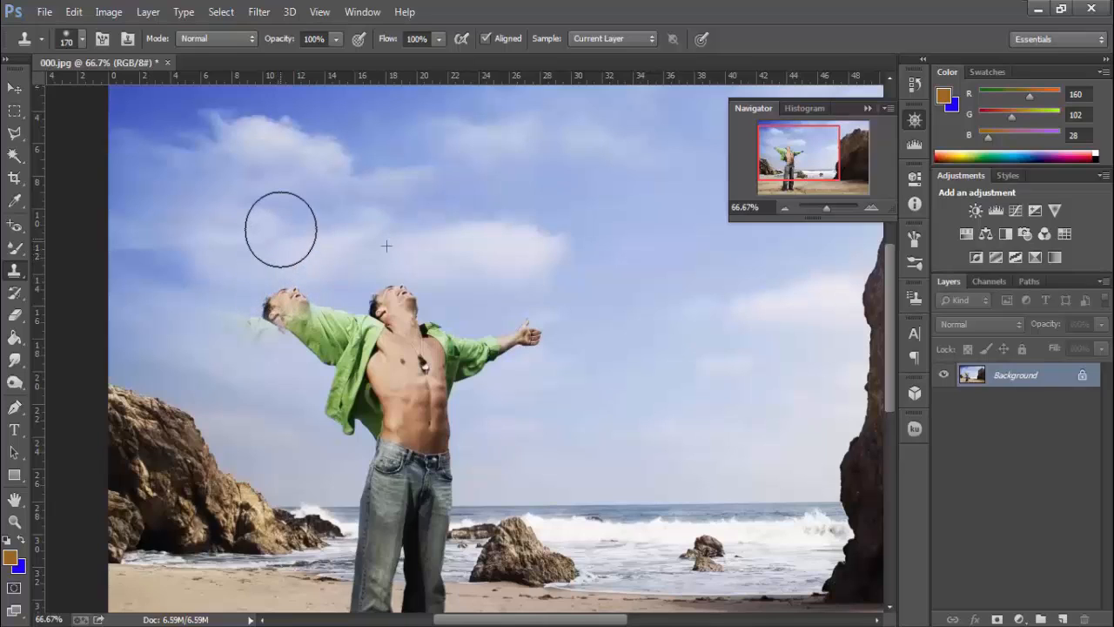
left_click(324, 257, "alt")
mouse_move(290, 280)
left_mouse_down()
mouse_move(308, 305)
mouse_move(279, 304)
left_mouse_up()
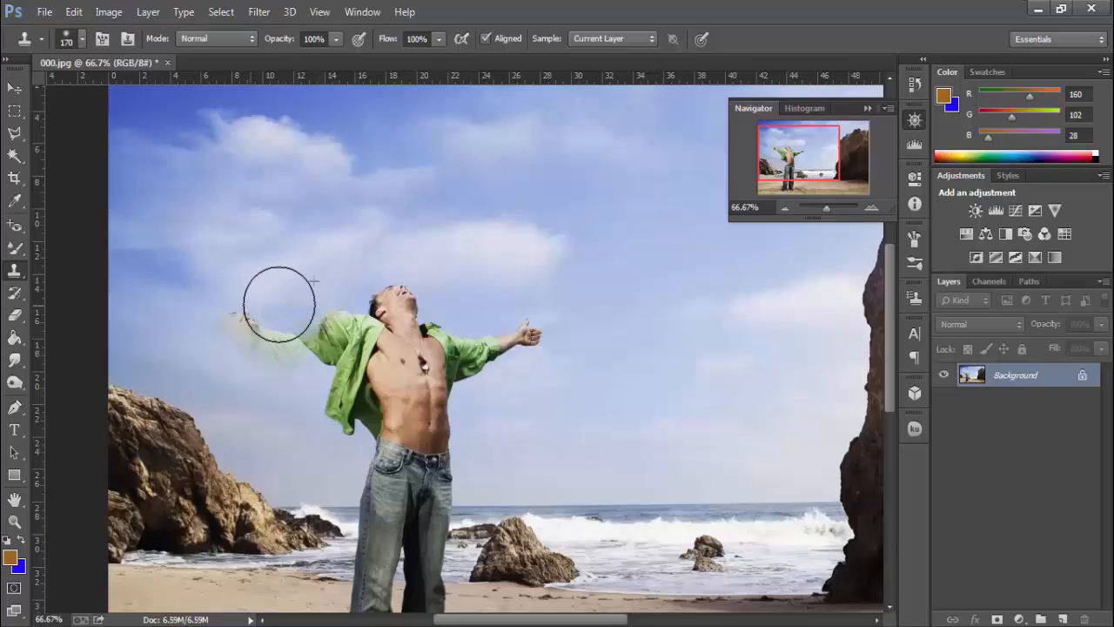
key("ctrl+z")
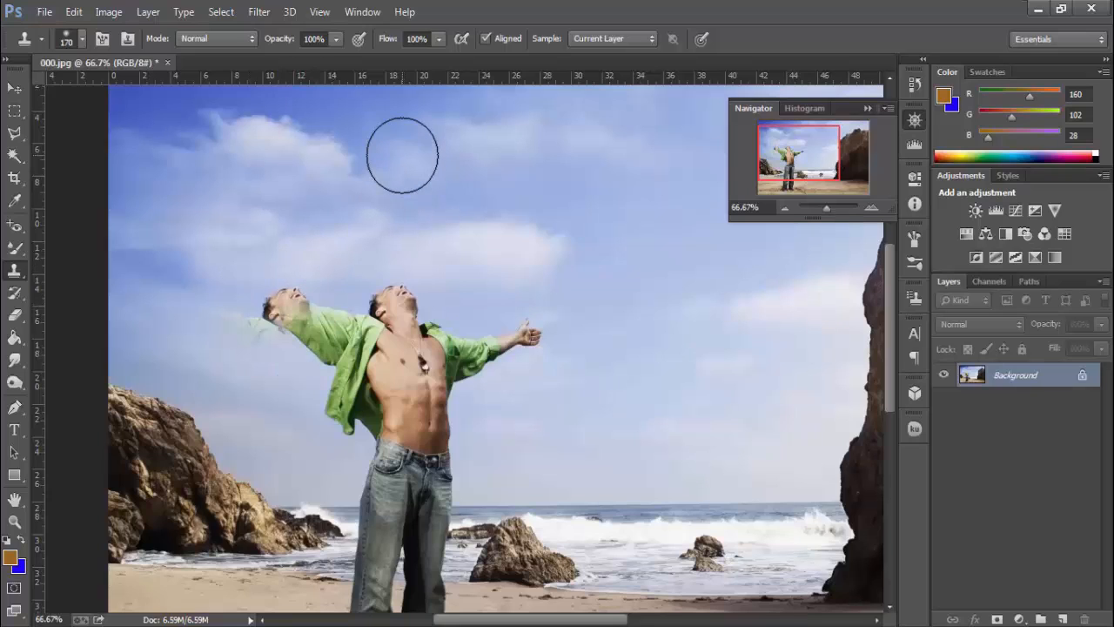
Step: Clone sampled sky over the man's arms, head and torso down to the waist of the jeans
left_click(395, 198, "alt")
mouse_move(269, 305)
left_mouse_down()
mouse_move(261, 299)
mouse_move(301, 319)
mouse_move(281, 316)
mouse_move(333, 324)
mouse_move(427, 318)
mouse_move(363, 304)
mouse_move(480, 301)
mouse_move(547, 343)
mouse_move(440, 341)
mouse_move(403, 316)
left_mouse_up()
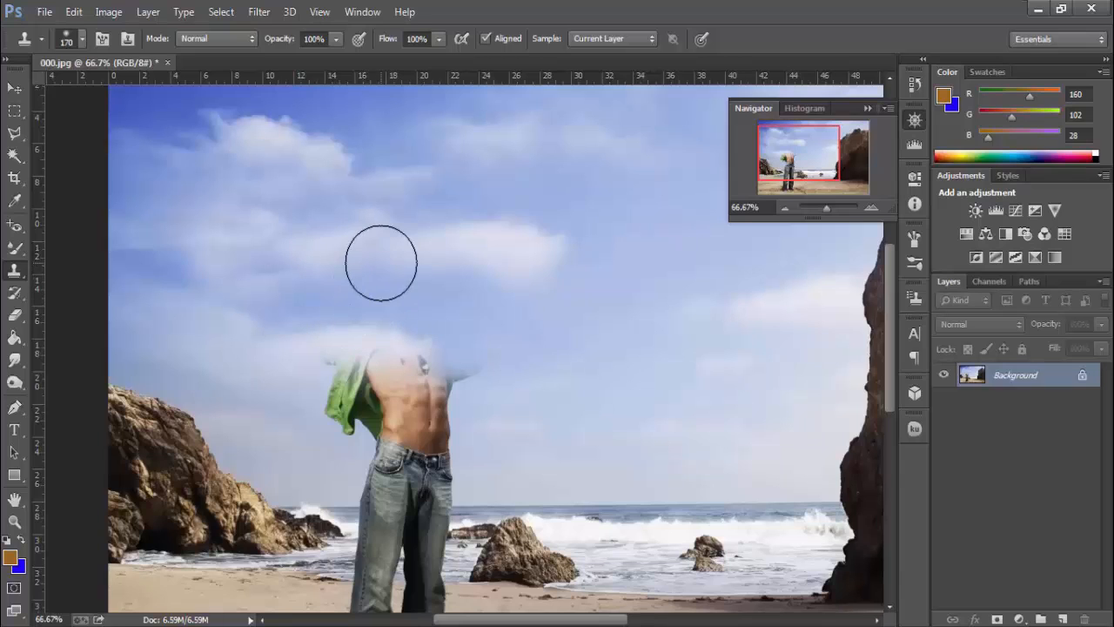
left_click(381, 261, "alt")
mouse_move(331, 373)
left_mouse_down()
mouse_move(505, 374)
mouse_move(312, 395)
mouse_move(506, 420)
mouse_move(338, 427)
mouse_move(428, 446)
mouse_move(500, 436)
left_mouse_up()
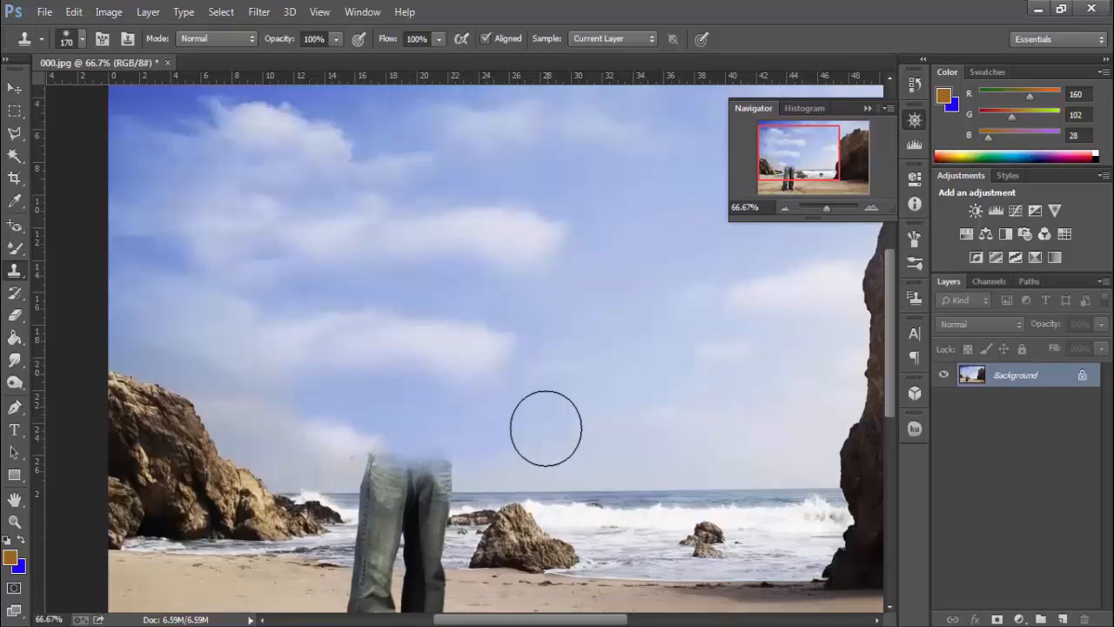
scroll(546, 429, "down", 3)
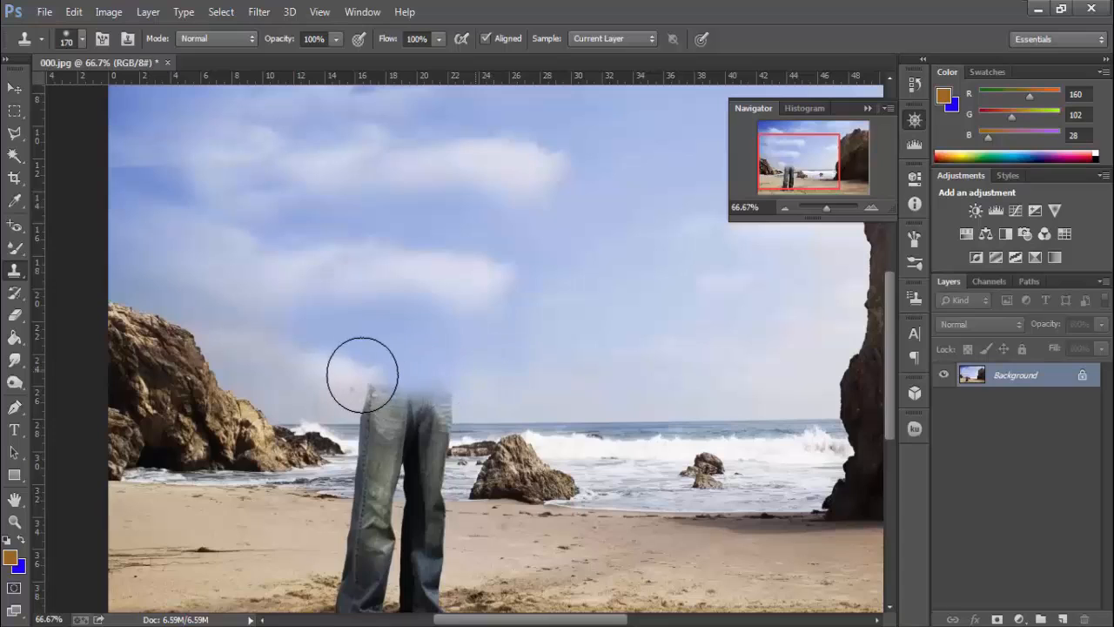
mouse_move(363, 374)
left_mouse_down()
mouse_move(479, 366)
mouse_move(336, 373)
mouse_move(445, 356)
mouse_move(450, 366)
left_mouse_up()
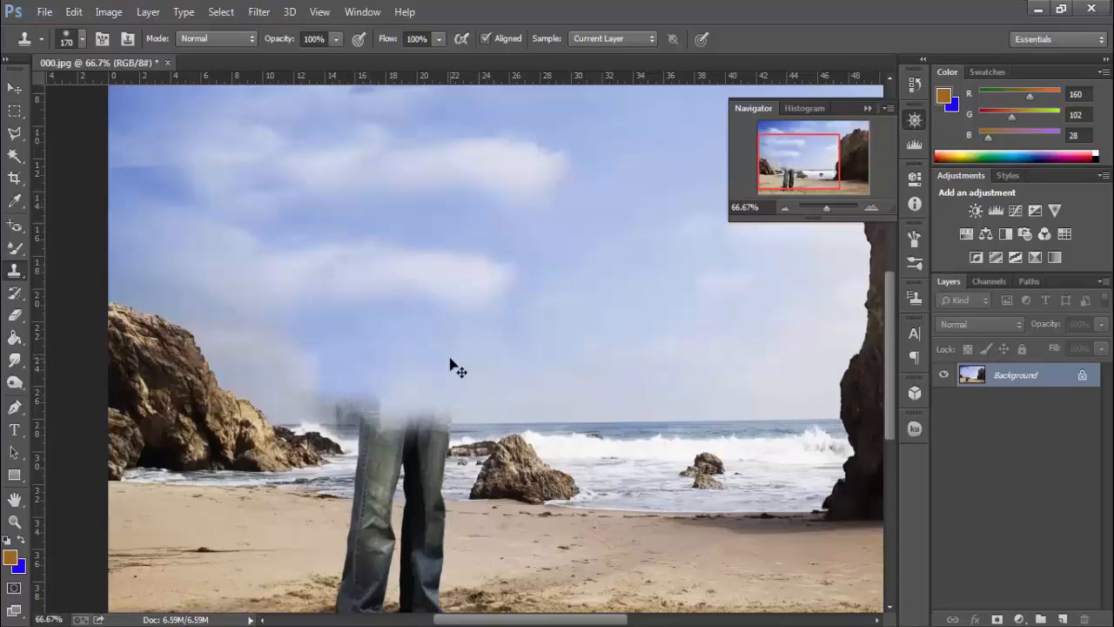
key("ctrl+z")
Step: Reduce the Clone Stamp size to 96 px and clone sky over the waist of the jeans down to the sea horizon
right_click(522, 364)
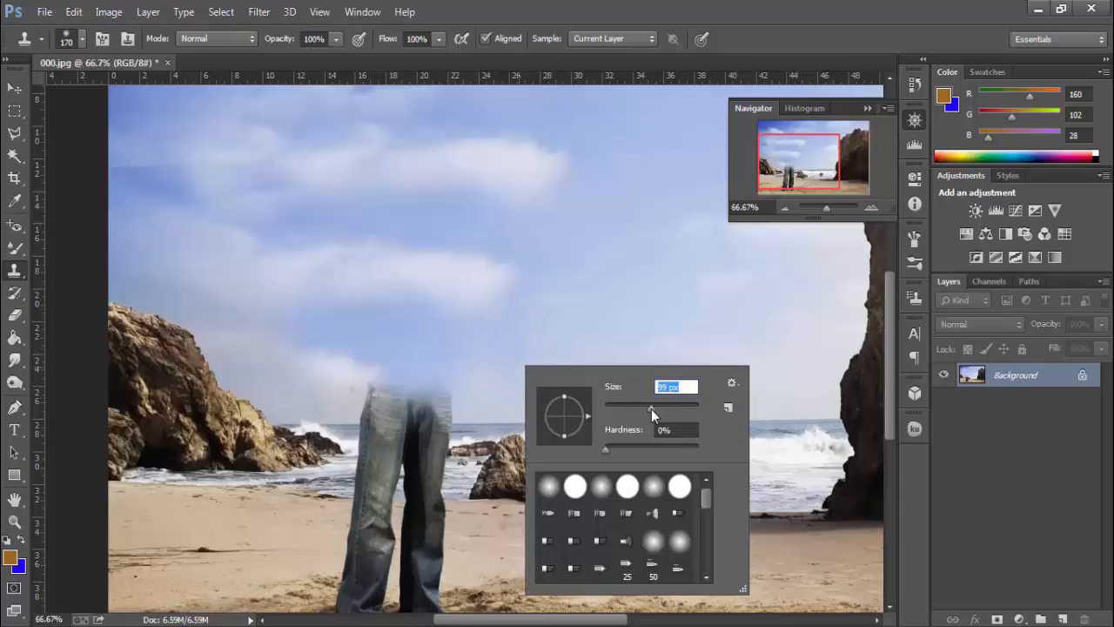
left_click_drag(651, 410, 649, 408)
left_click(447, 358, "alt")
left_click(427, 379)
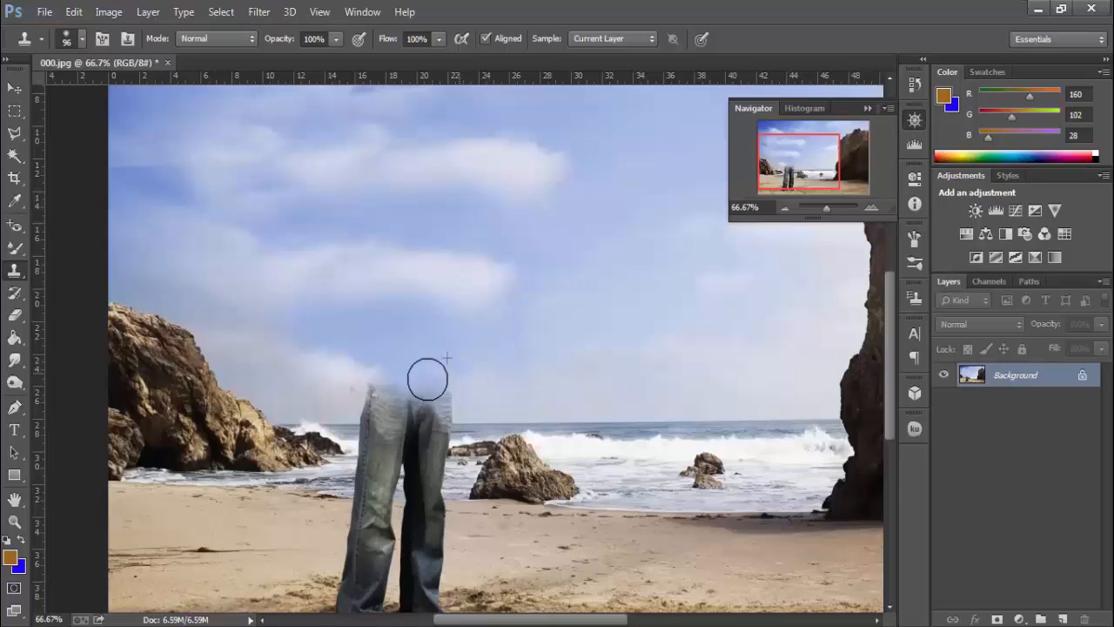
mouse_move(427, 378)
left_mouse_down()
mouse_move(368, 387)
mouse_move(443, 394)
mouse_move(470, 383)
mouse_move(385, 385)
mouse_move(415, 354)
left_mouse_up()
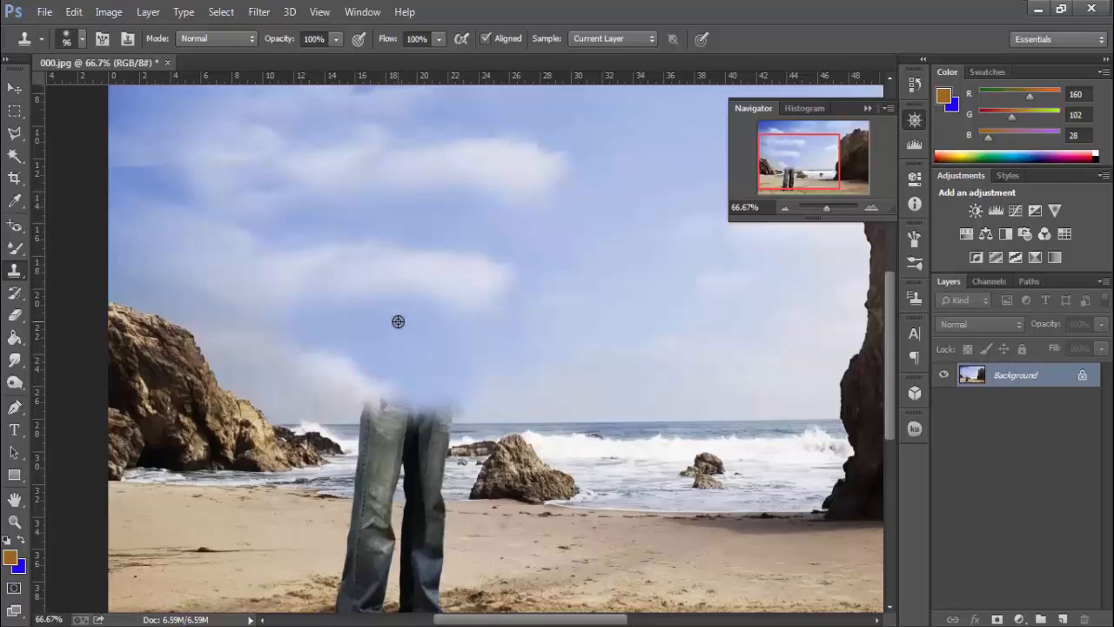
left_click(398, 322, "alt")
mouse_move(380, 391)
left_mouse_down()
mouse_move(445, 402)
mouse_move(369, 406)
mouse_move(461, 399)
mouse_move(326, 397)
left_mouse_up()
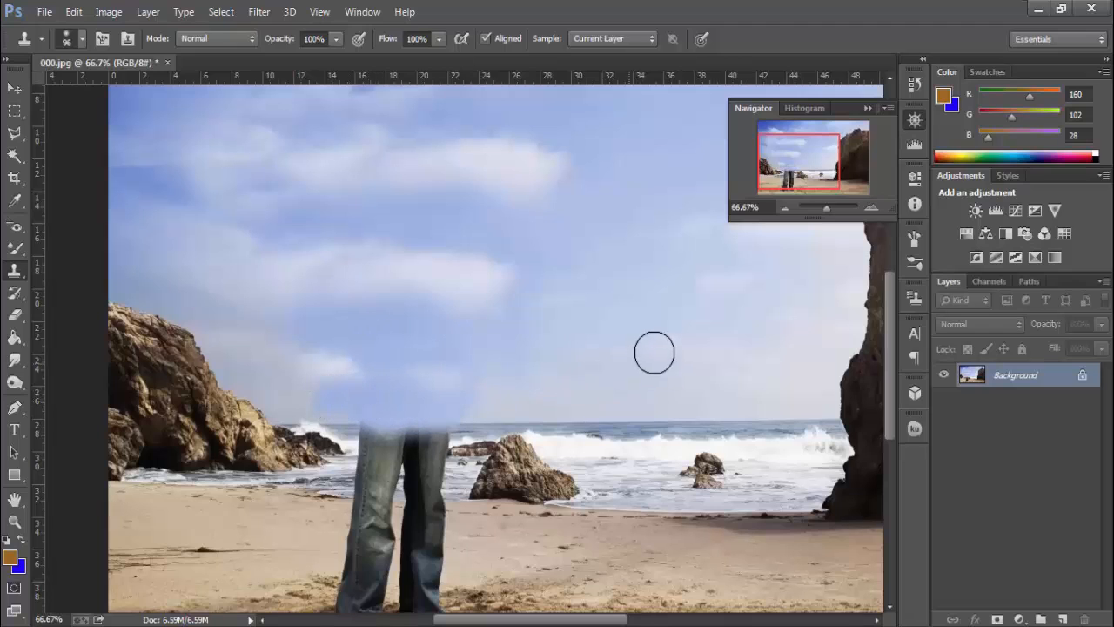
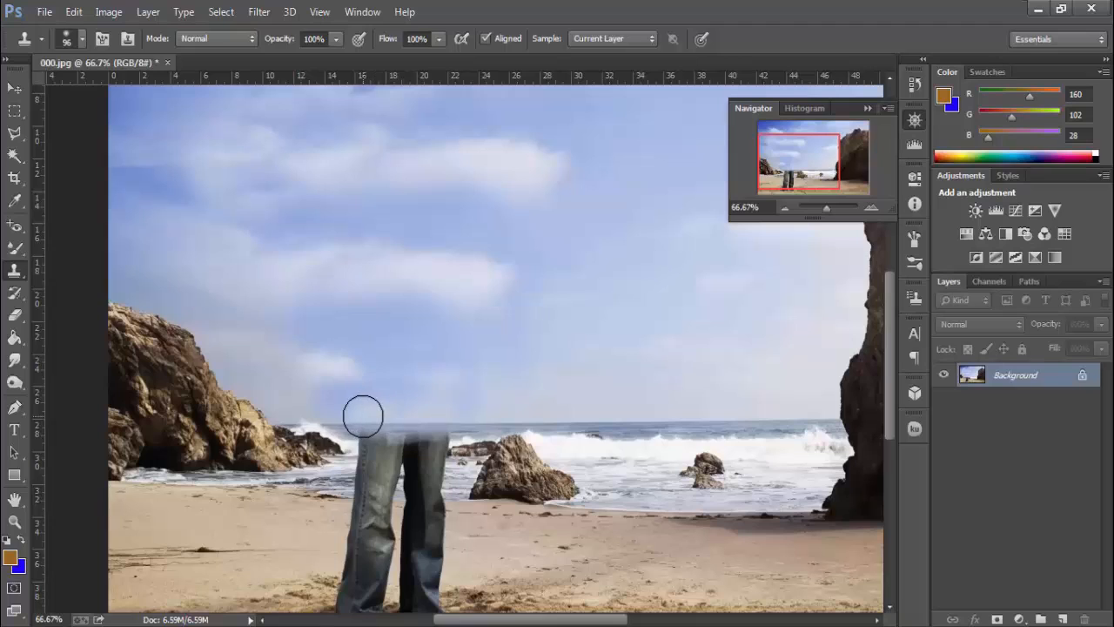
left_click(776, 433)
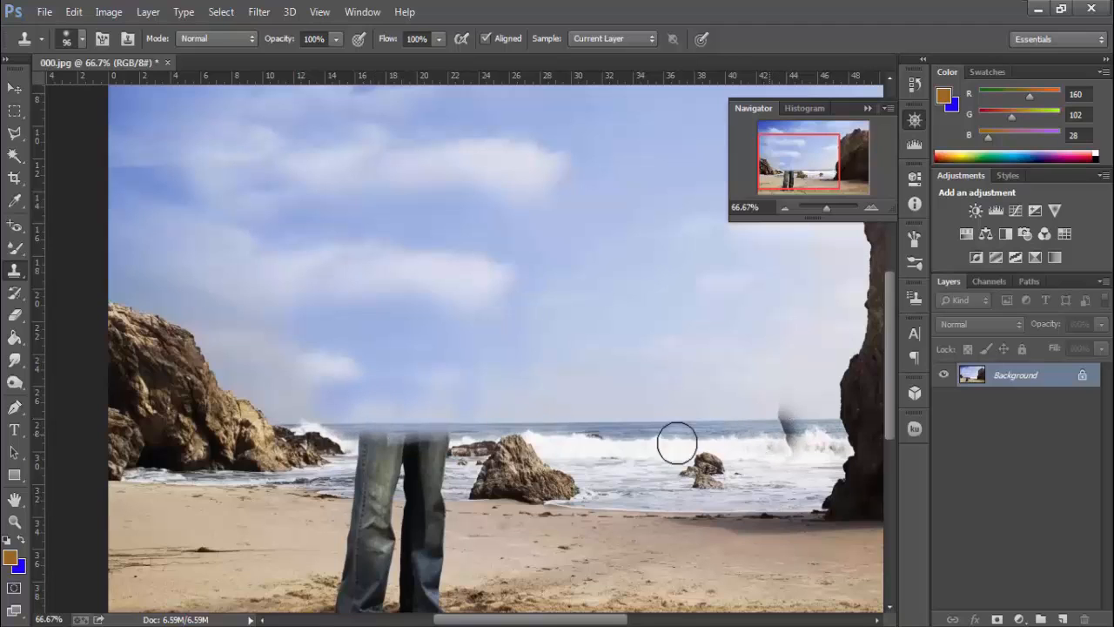
key("ctrl+z")
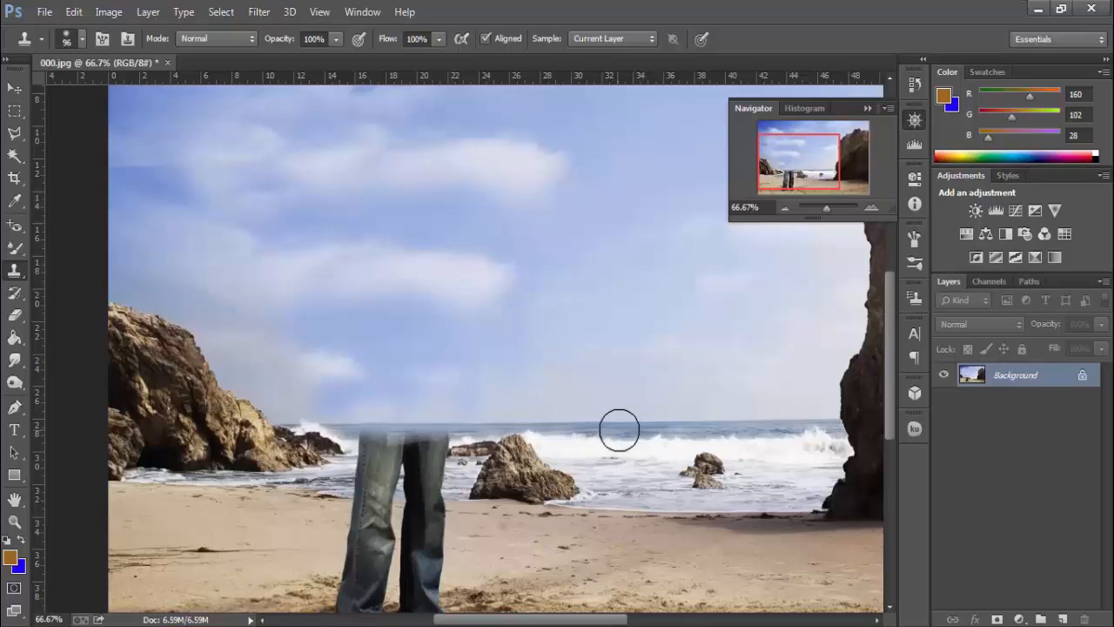
Step: Set the Clone Stamp size to 36 px and clone sea and breaking waves over the upper edge of the jeans
right_click(668, 446)
left_click(731, 440)
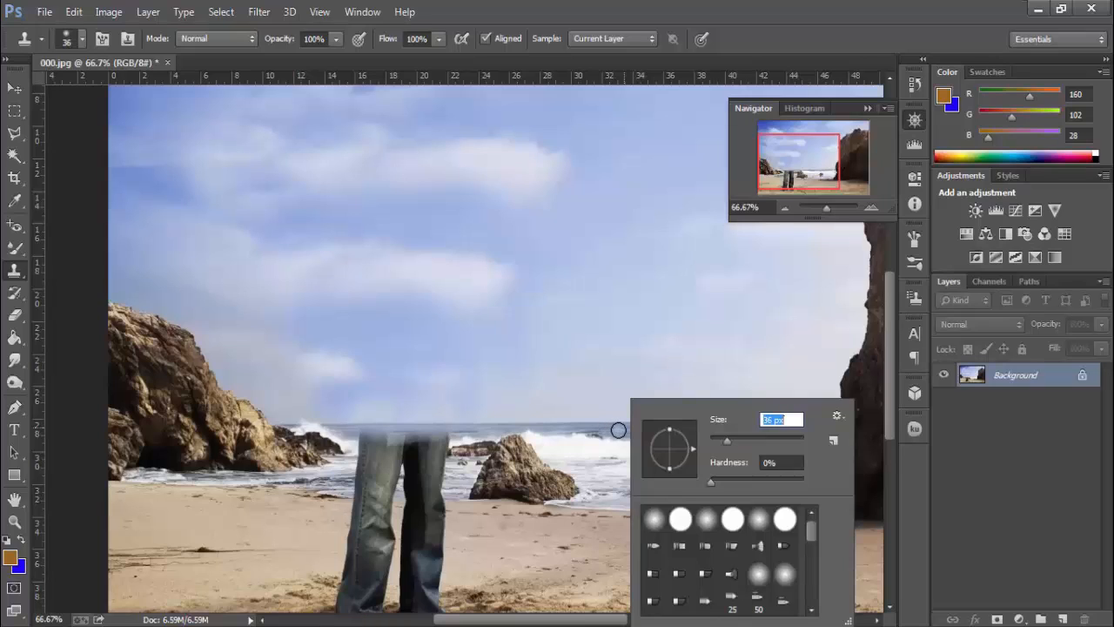
key("Return")
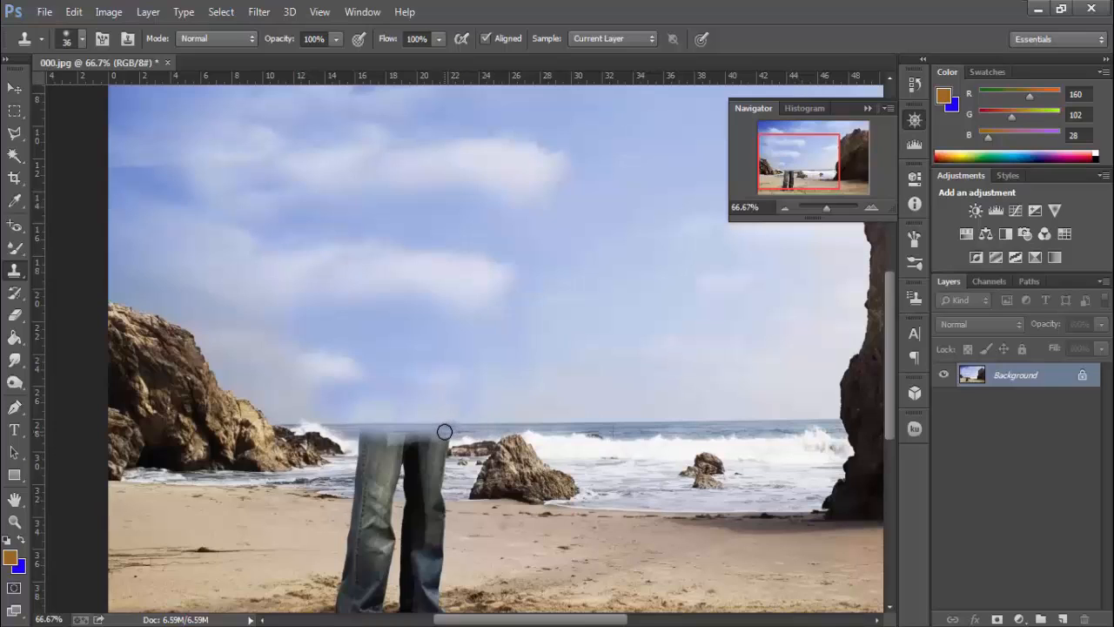
left_click_drag(450, 433, 362, 433)
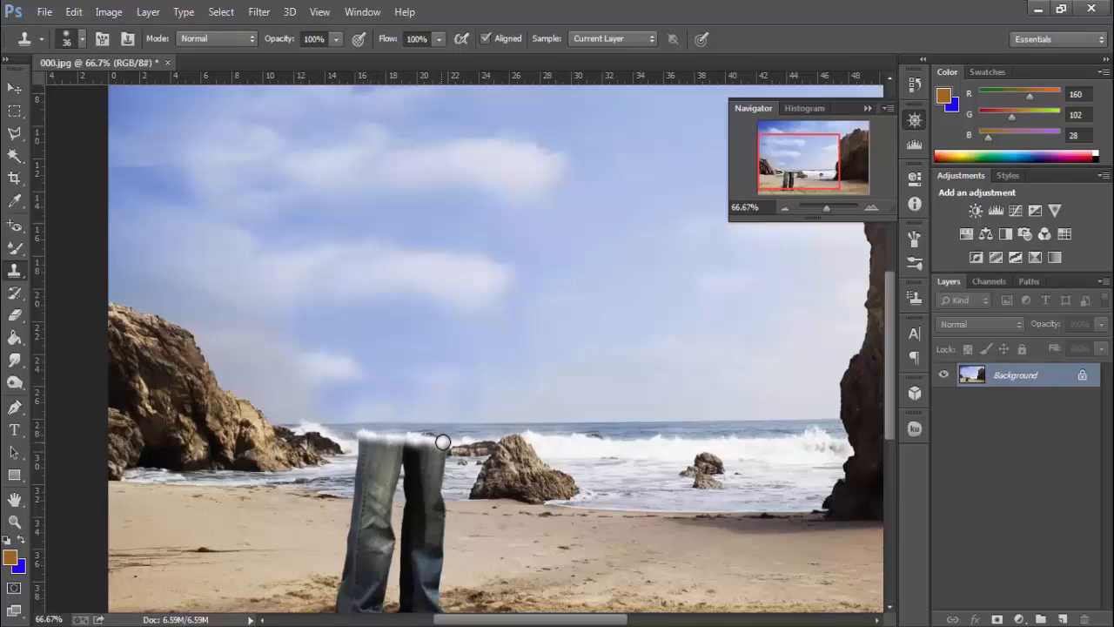
left_click_drag(439, 443, 359, 444)
key("ctrl+z")
left_click_drag(420, 447, 364, 443)
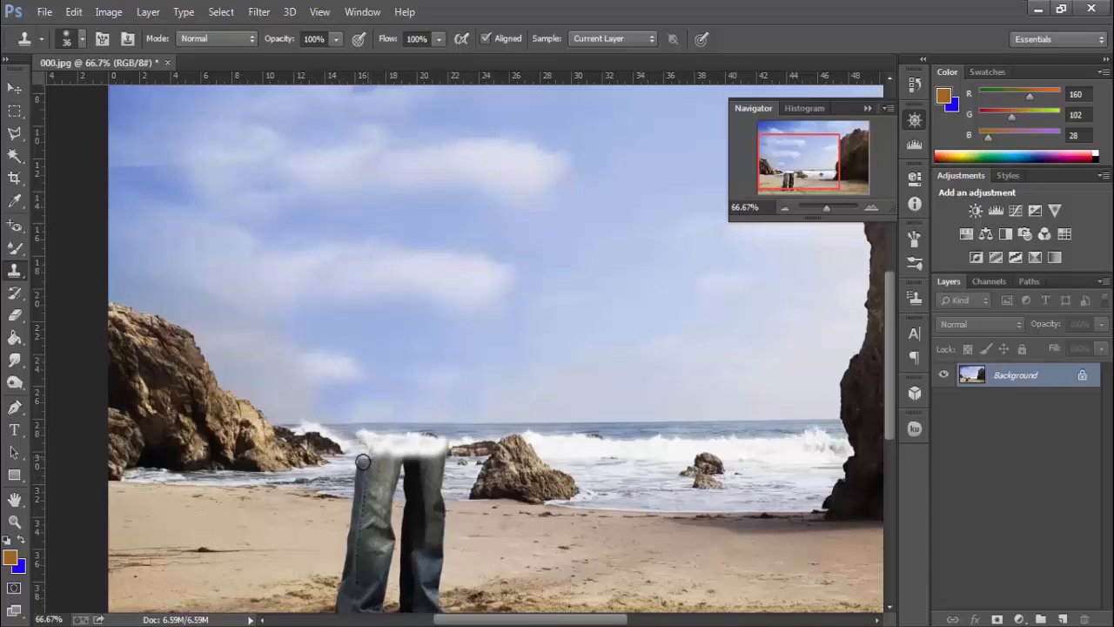
Step: Clone surf, water and small rocks over the trouser legs down to the shoreline
left_click_drag(360, 468, 425, 457)
key("ctrl+z")
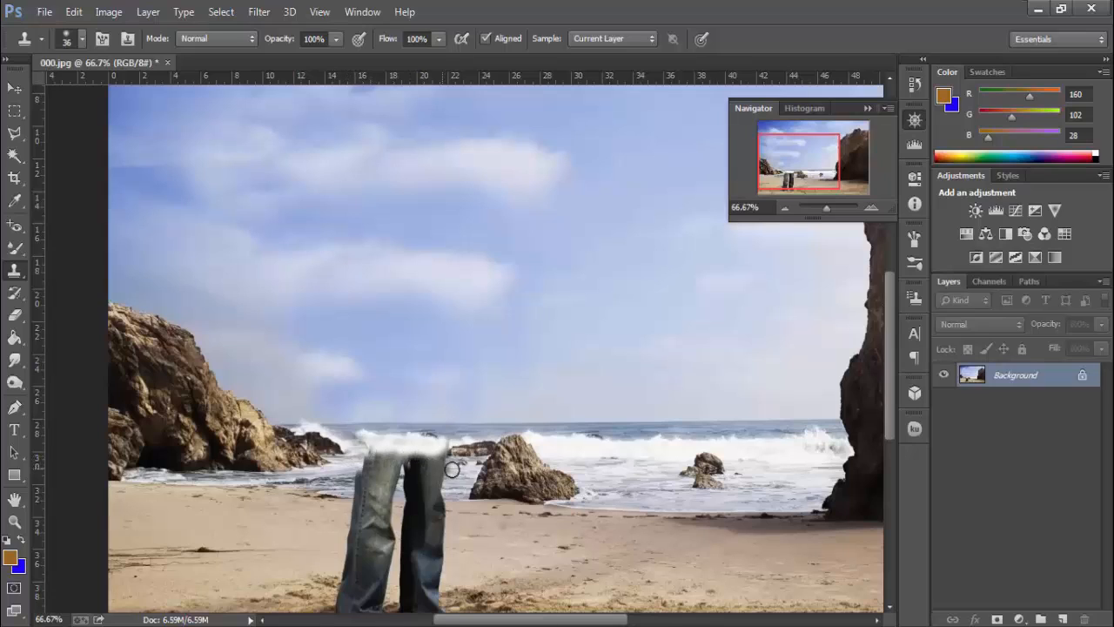
left_click_drag(446, 477, 439, 478)
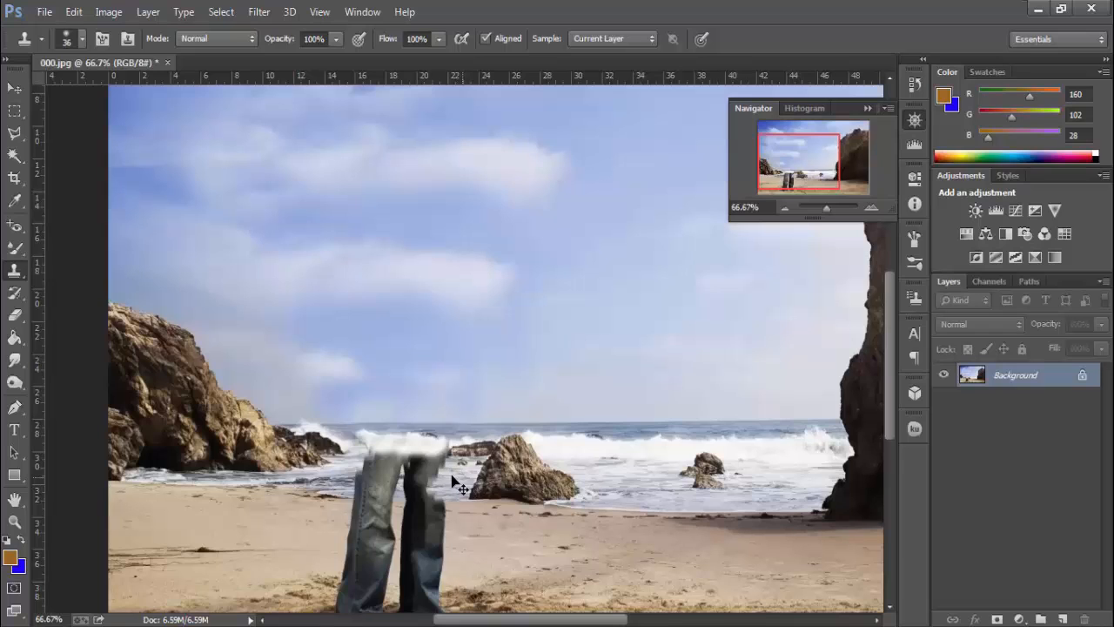
scroll(438, 468, "down", 2)
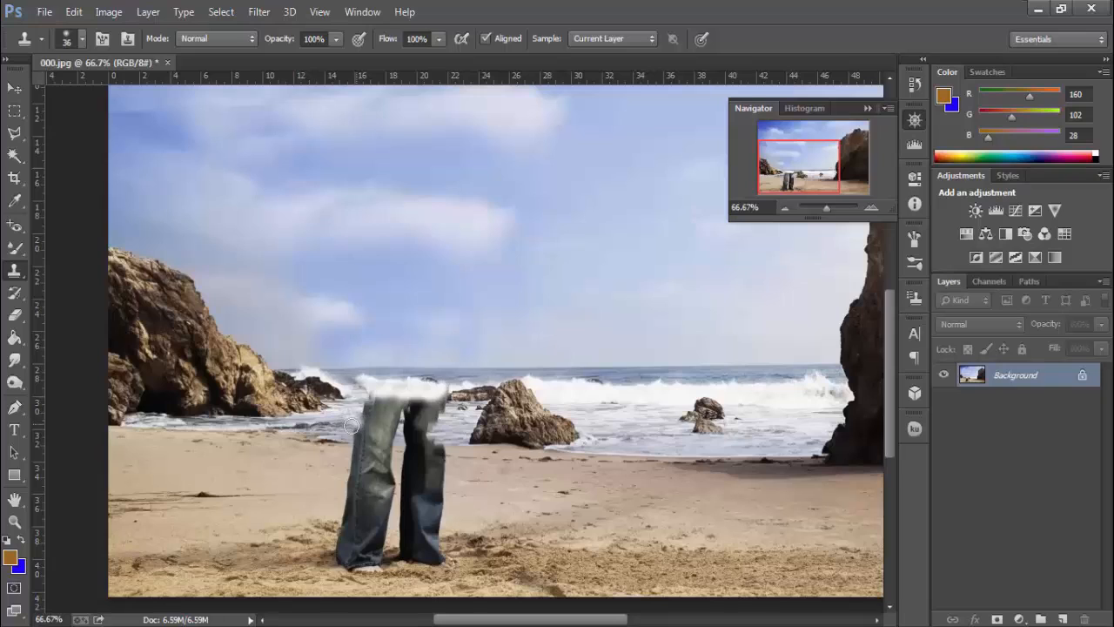
left_click_drag(368, 431, 411, 433)
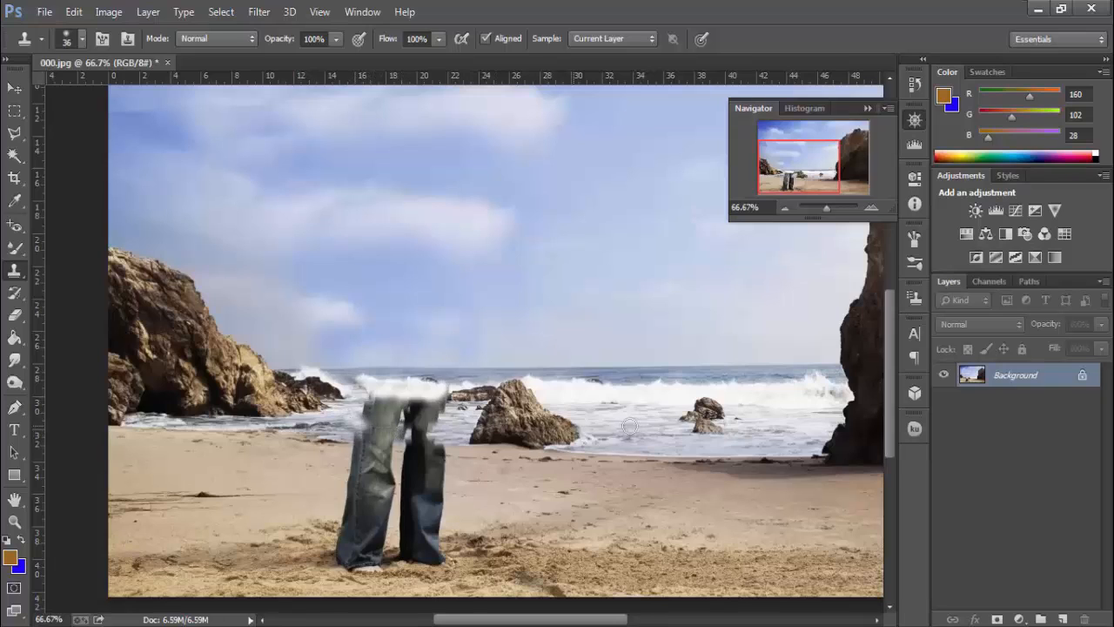
mouse_move(352, 412)
left_mouse_down()
mouse_move(437, 422)
mouse_move(396, 424)
mouse_move(372, 407)
mouse_move(413, 397)
mouse_move(454, 413)
mouse_move(455, 386)
left_mouse_up()
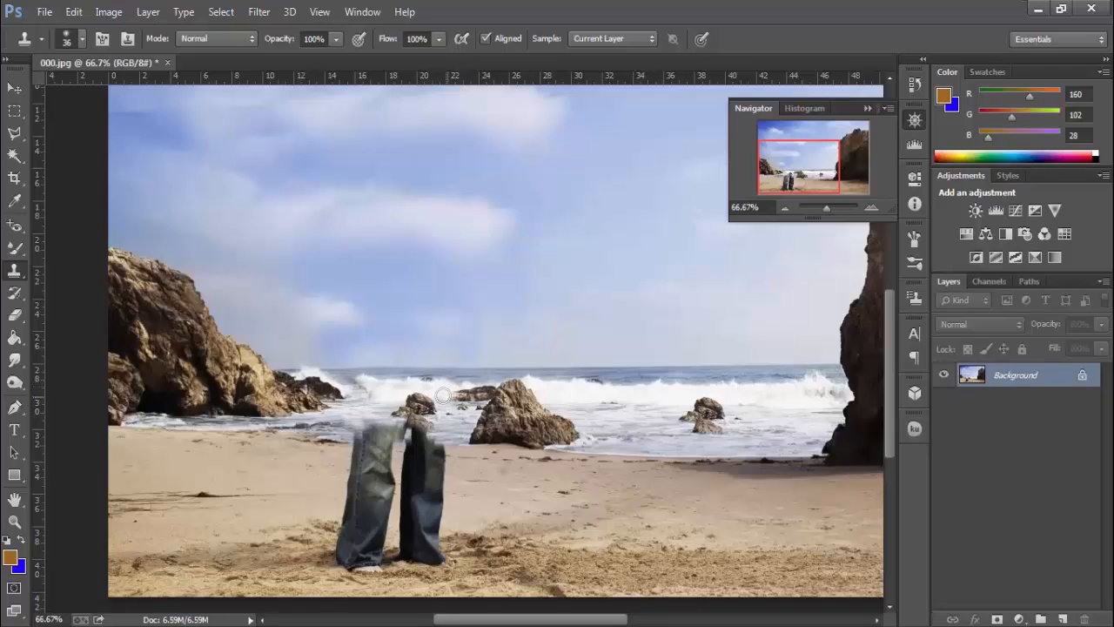
left_click_drag(342, 426, 444, 428)
left_click_drag(357, 432, 447, 435)
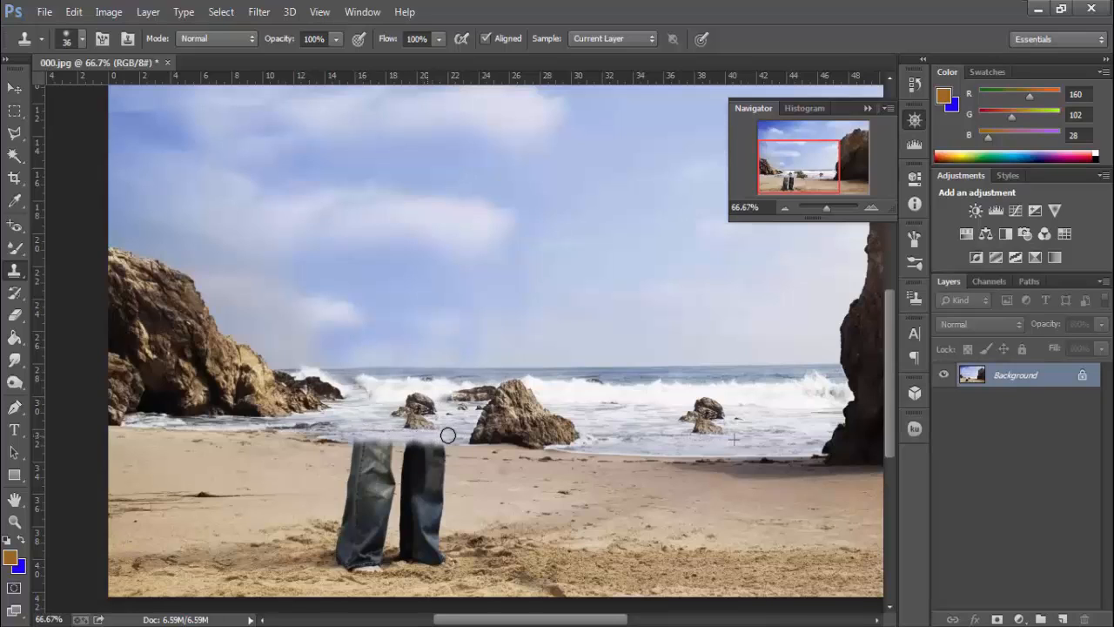
Step: Sample the open beach and clone smooth sand over the trouser legs just below the shoreline
right_click(338, 451)
left_click(331, 449, "alt")
left_click_drag(351, 448, 365, 446)
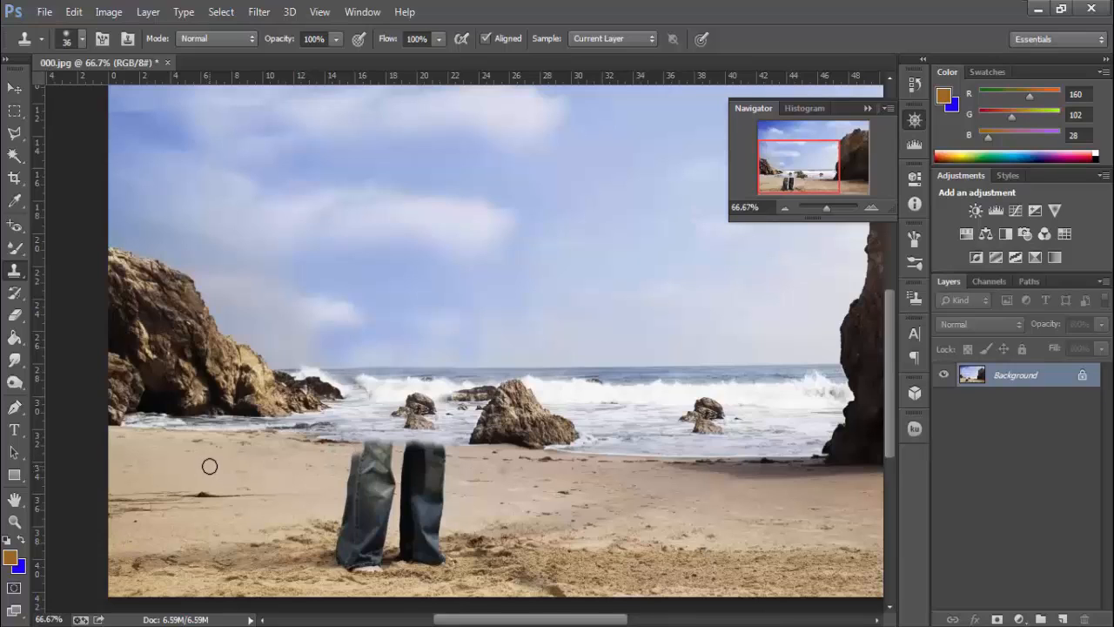
left_click(211, 465, "alt")
mouse_move(359, 451)
left_mouse_down()
mouse_move(435, 449)
mouse_move(444, 461)
left_mouse_up()
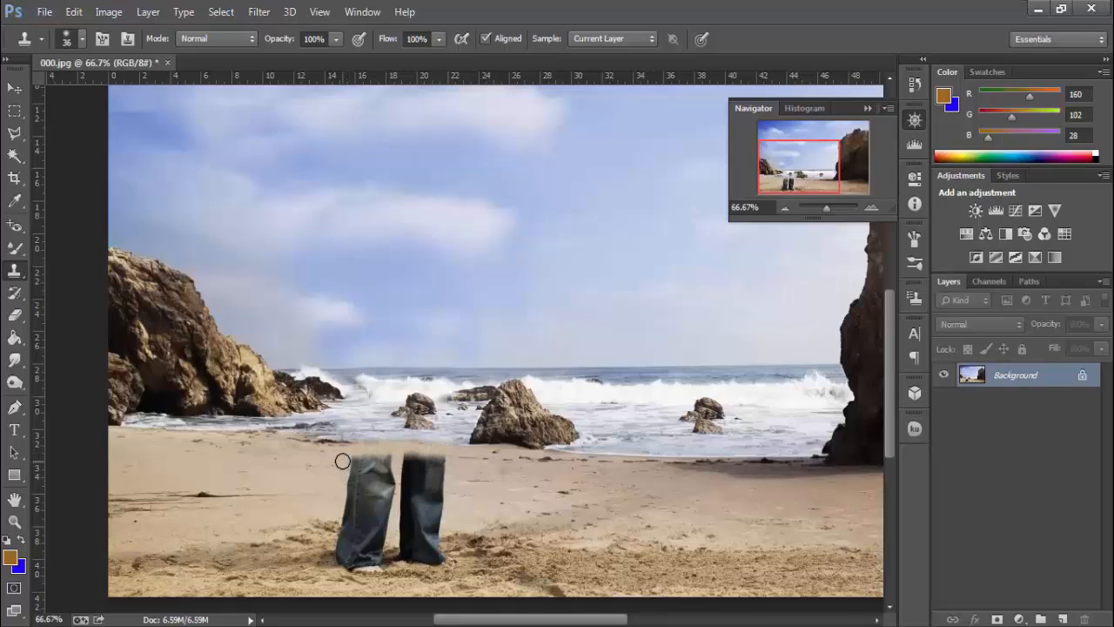
left_click_drag(342, 460, 448, 459)
left_click_drag(347, 468, 443, 462)
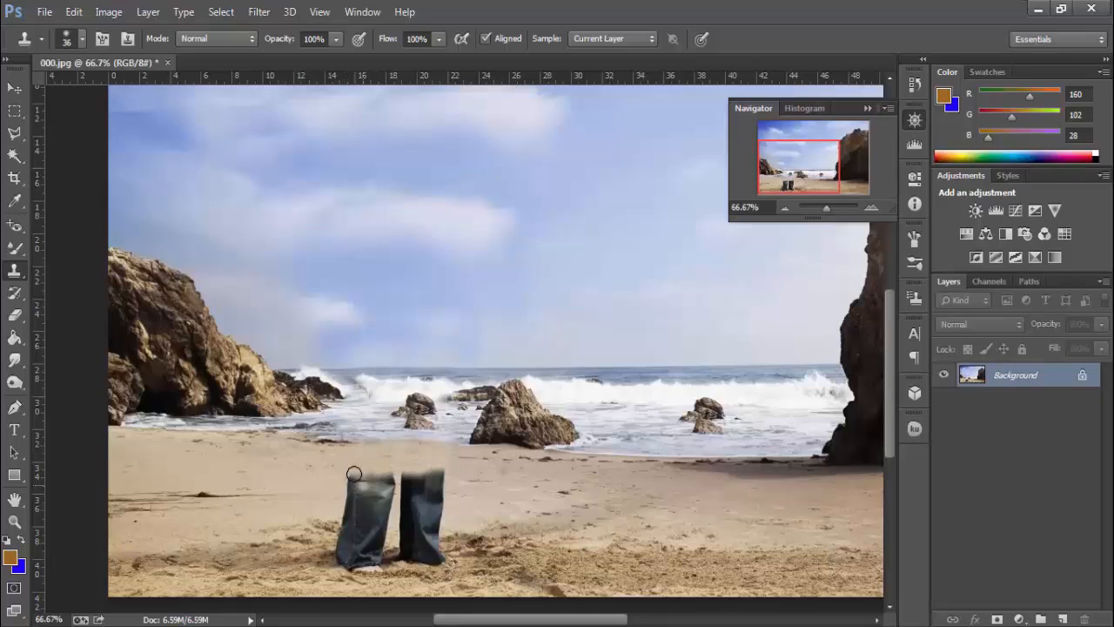
Step: Clone sand over the remaining lower legs and feet to remove the man completely from the beach
mouse_move(371, 467)
left_mouse_down()
mouse_move(344, 481)
mouse_move(393, 479)
mouse_move(340, 492)
mouse_move(446, 477)
mouse_move(411, 488)
left_mouse_up()
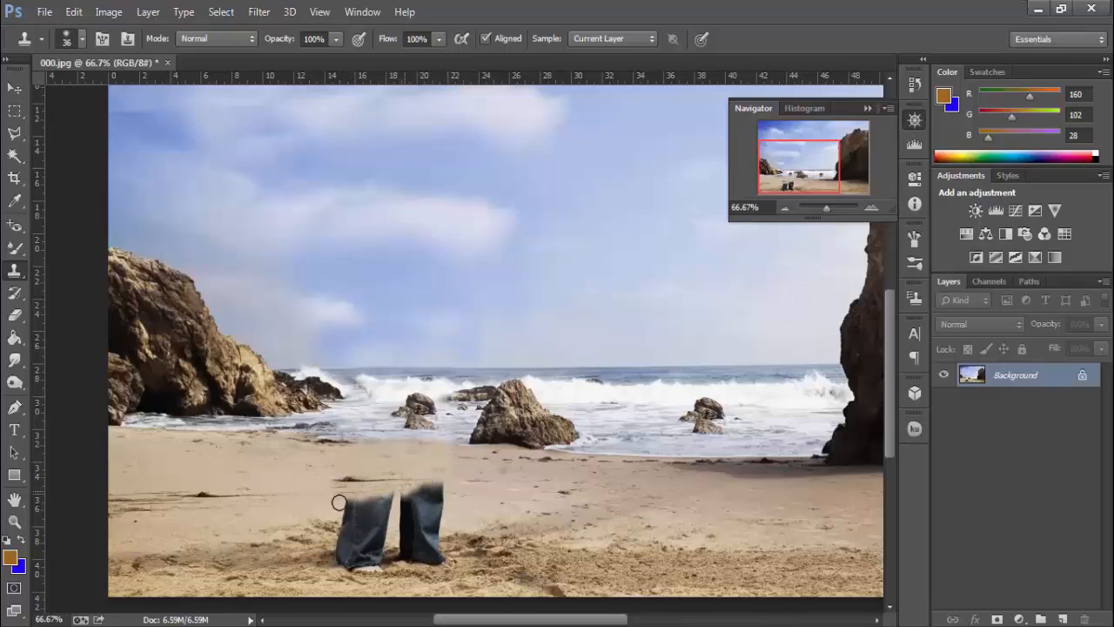
mouse_move(342, 499)
left_mouse_down()
mouse_move(453, 492)
mouse_move(337, 506)
mouse_move(448, 501)
mouse_move(427, 485)
left_mouse_up()
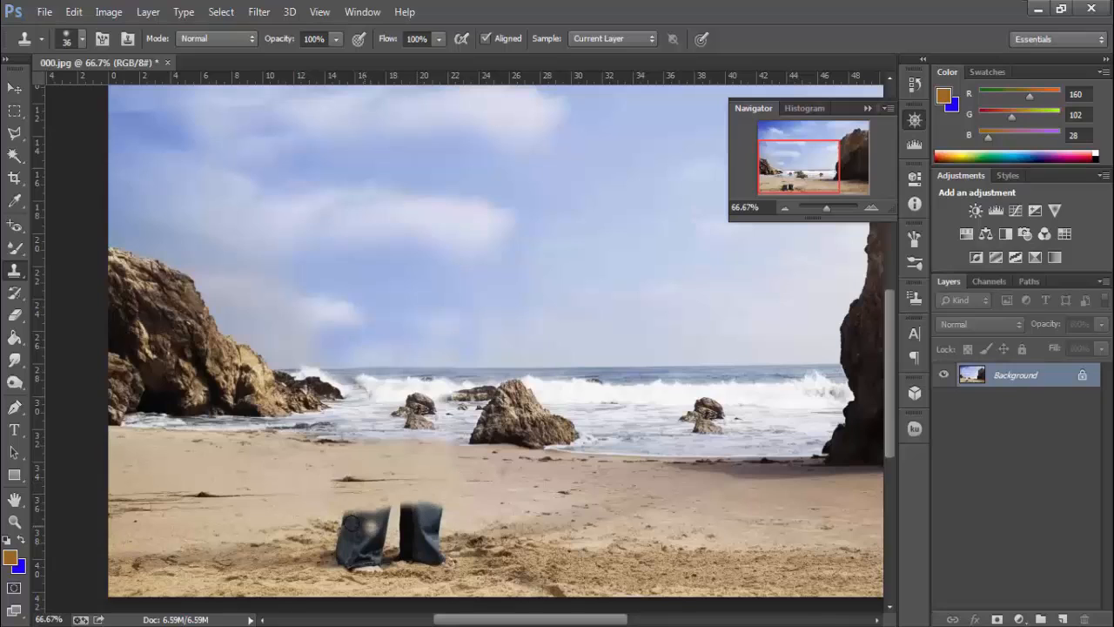
mouse_move(358, 516)
left_mouse_down()
mouse_move(442, 513)
mouse_move(345, 520)
mouse_move(393, 533)
mouse_move(449, 517)
mouse_move(365, 521)
mouse_move(429, 514)
mouse_move(335, 547)
mouse_move(333, 535)
mouse_move(440, 540)
mouse_move(322, 553)
mouse_move(438, 551)
mouse_move(336, 563)
mouse_move(348, 564)
mouse_move(444, 560)
mouse_move(406, 549)
mouse_move(299, 556)
mouse_move(374, 558)
mouse_move(328, 542)
mouse_move(356, 538)
left_mouse_up()
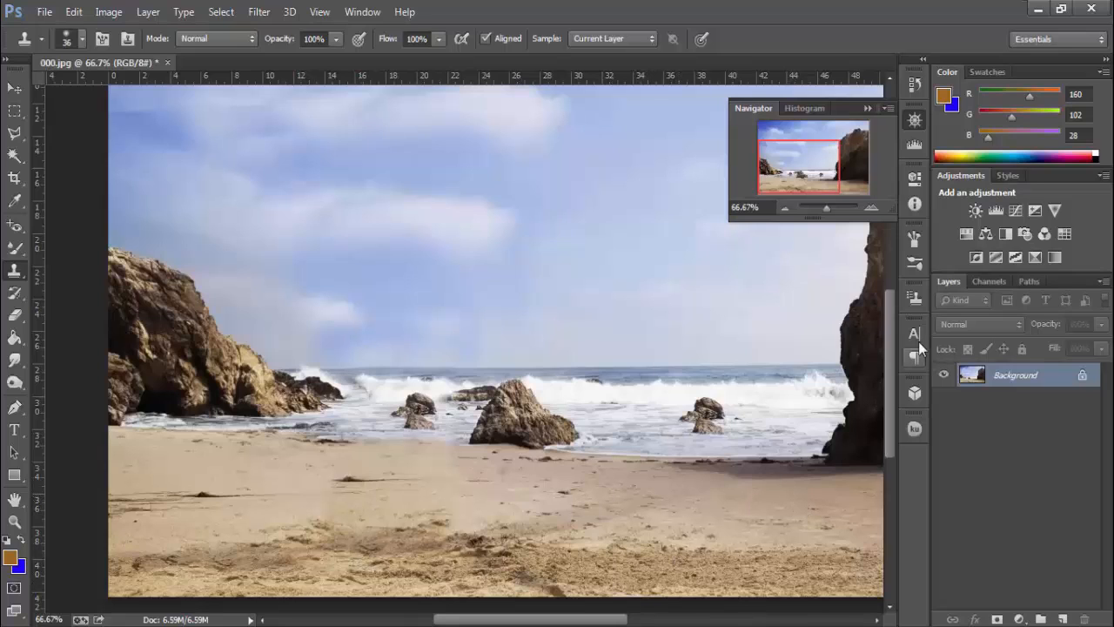
Step: Compare the original 000.jpg state with the latest Clone Stamp state in the history
left_click(914, 84)
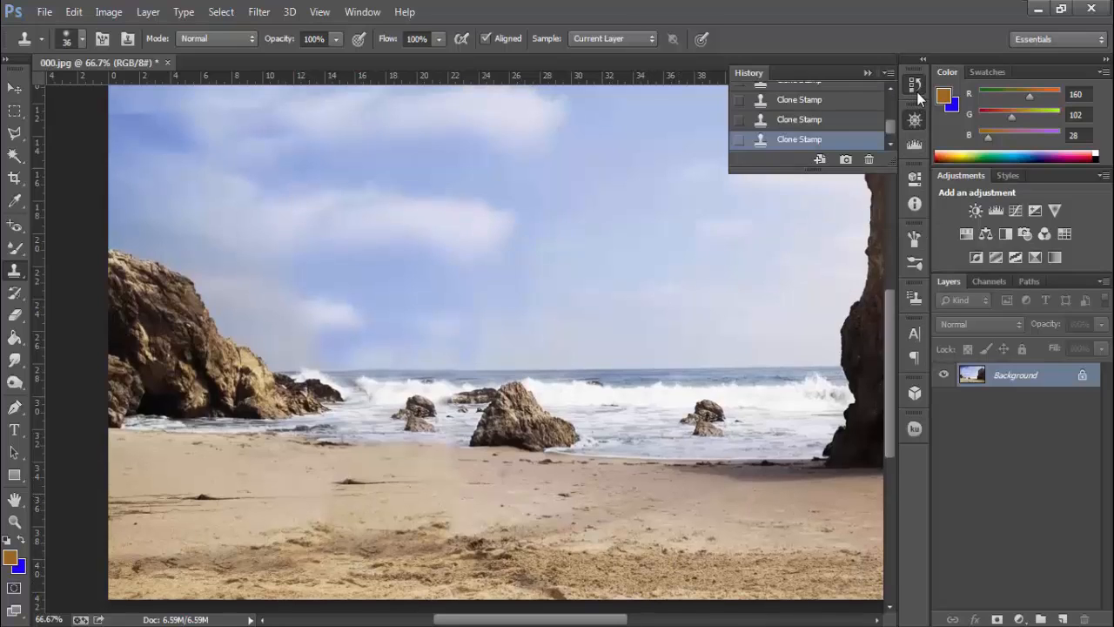
scroll(835, 108, "up", 5)
scroll(842, 100, "up", 2)
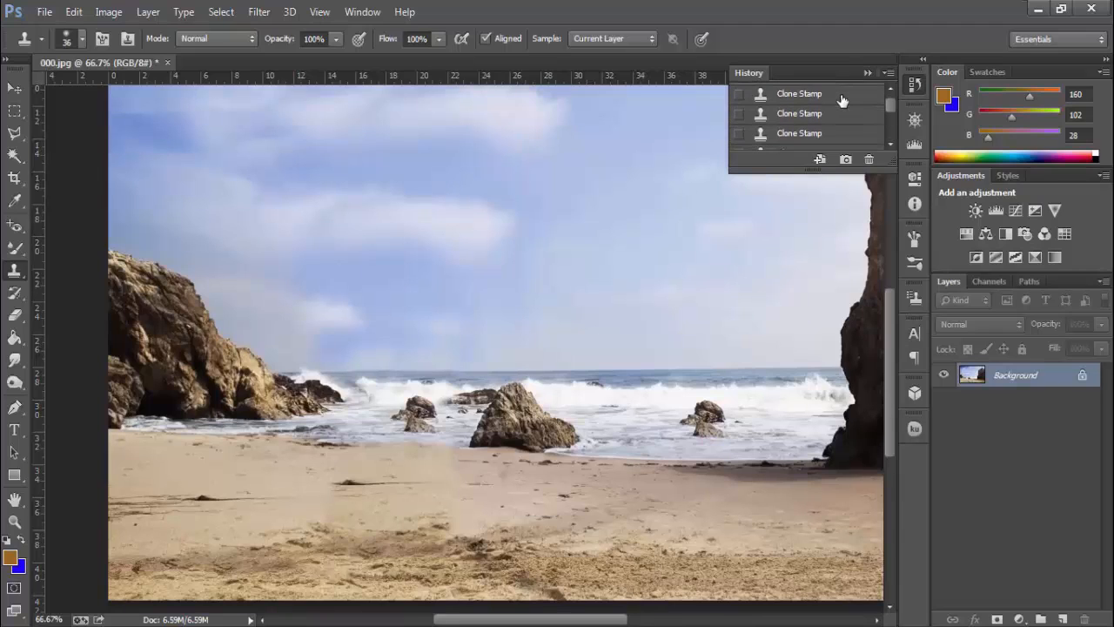
left_click(840, 96)
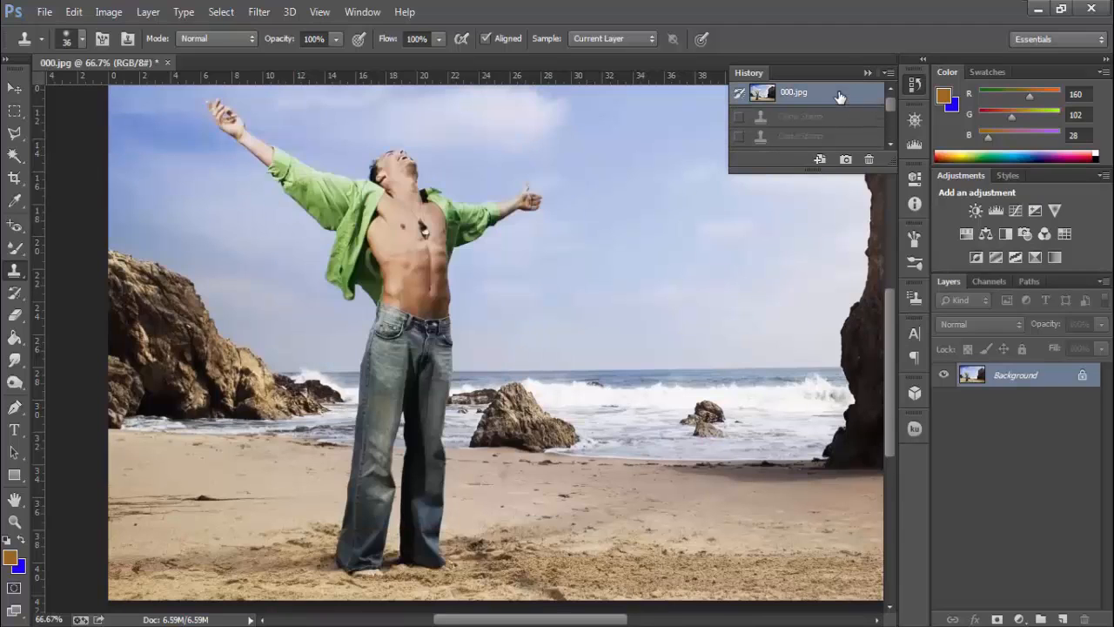
scroll(826, 131, "down", 3)
scroll(822, 142, "down", 2)
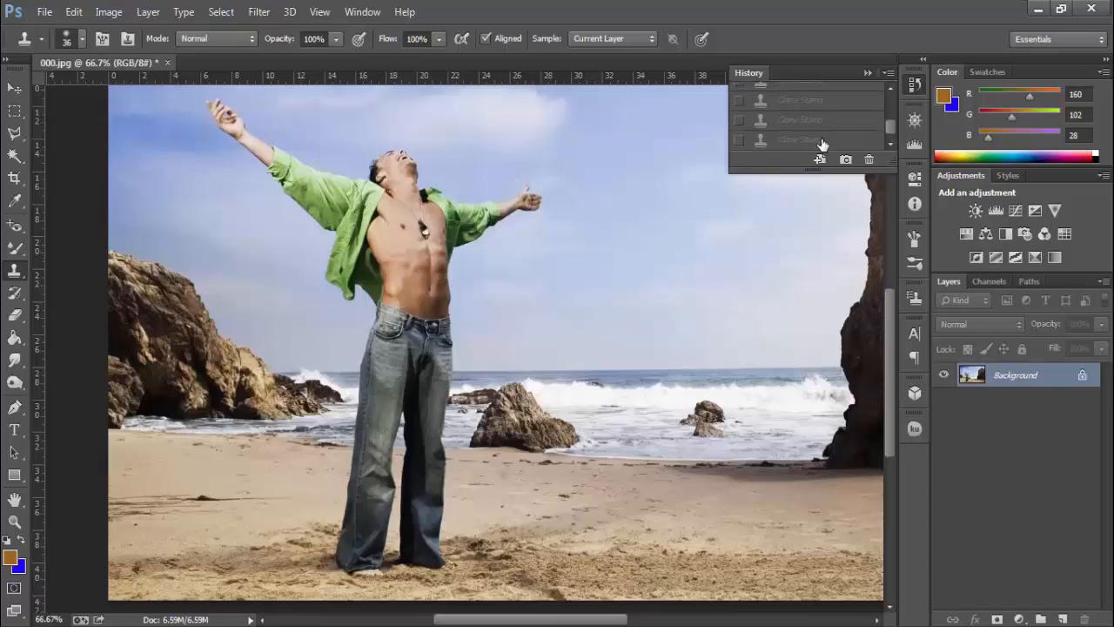
left_click(800, 140)
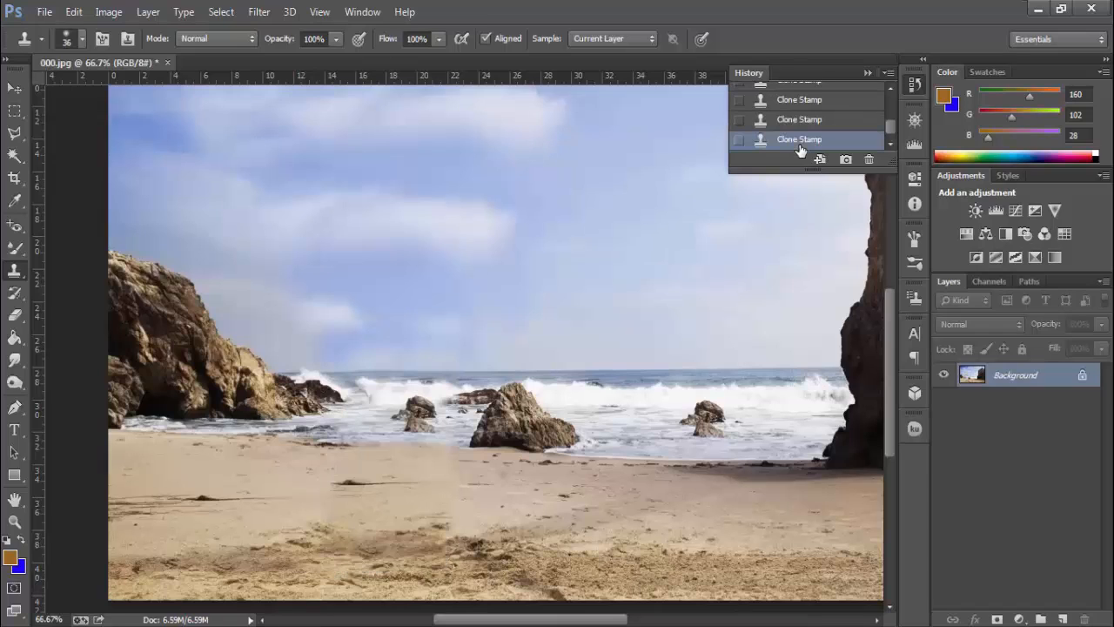
scroll(655, 290, "down", 2)
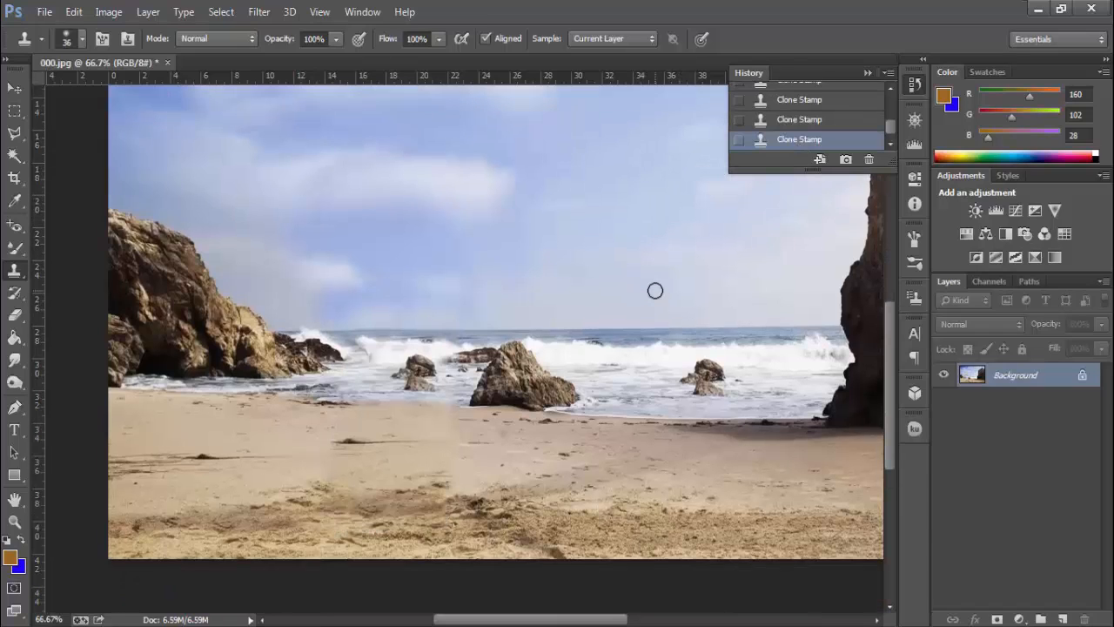
right_click(17, 272)
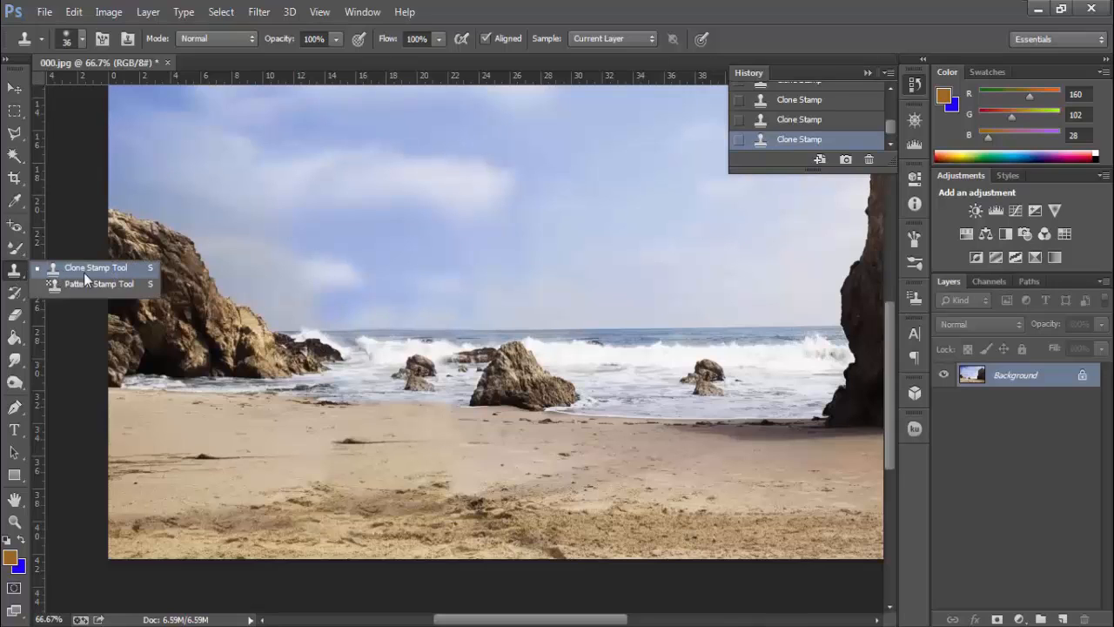
left_click(571, 61)
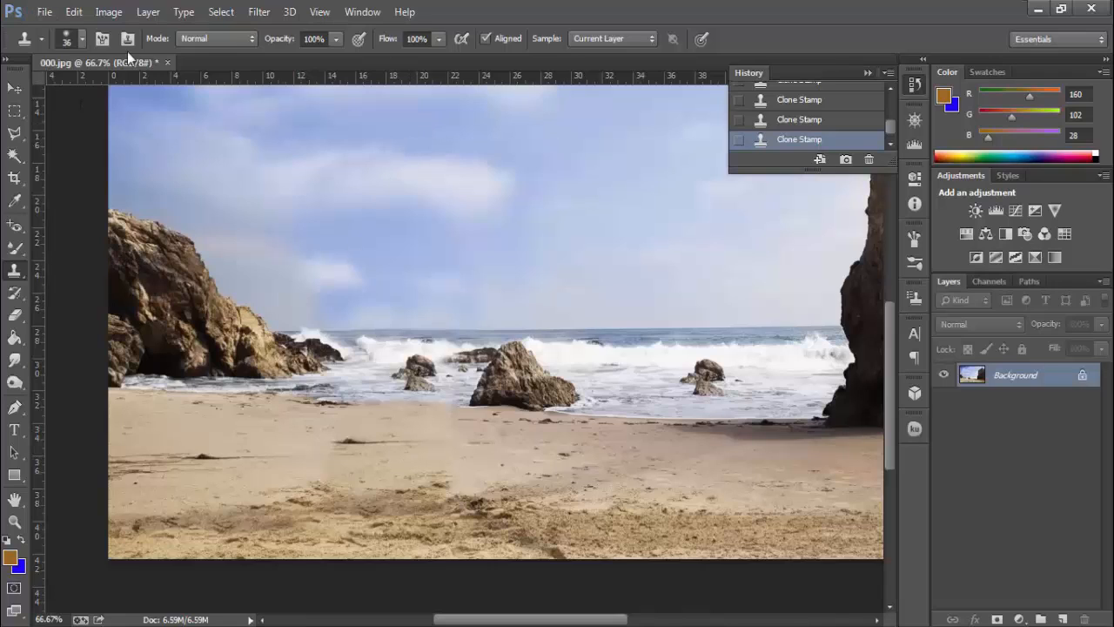
left_click(82, 41)
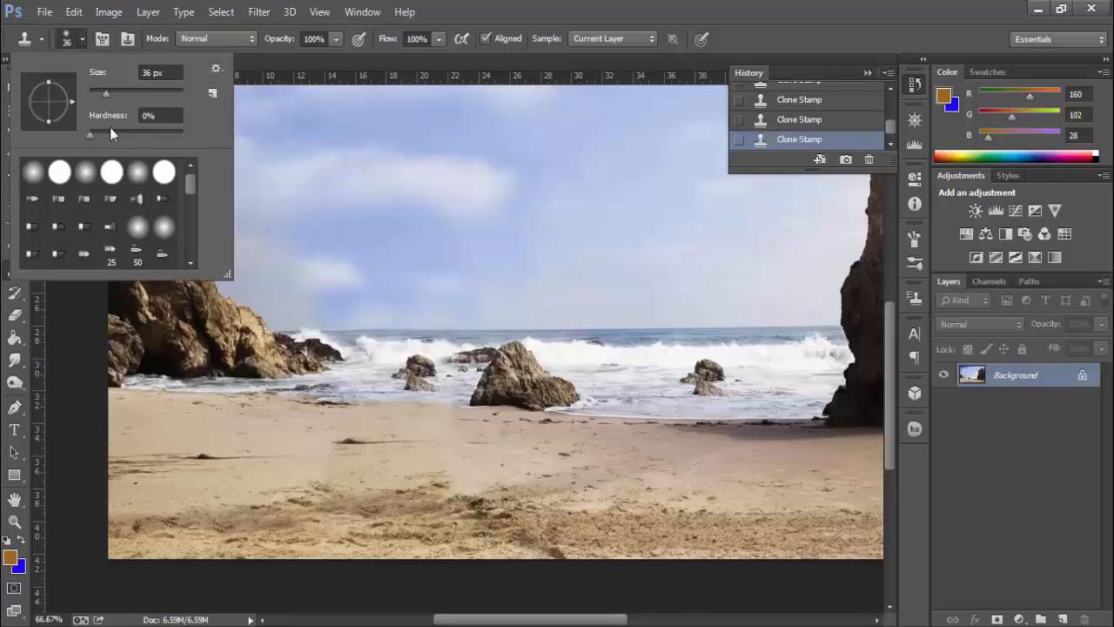
mouse_move(191, 186)
left_mouse_down()
mouse_move(192, 231)
mouse_move(184, 159)
left_mouse_up()
left_click(81, 40)
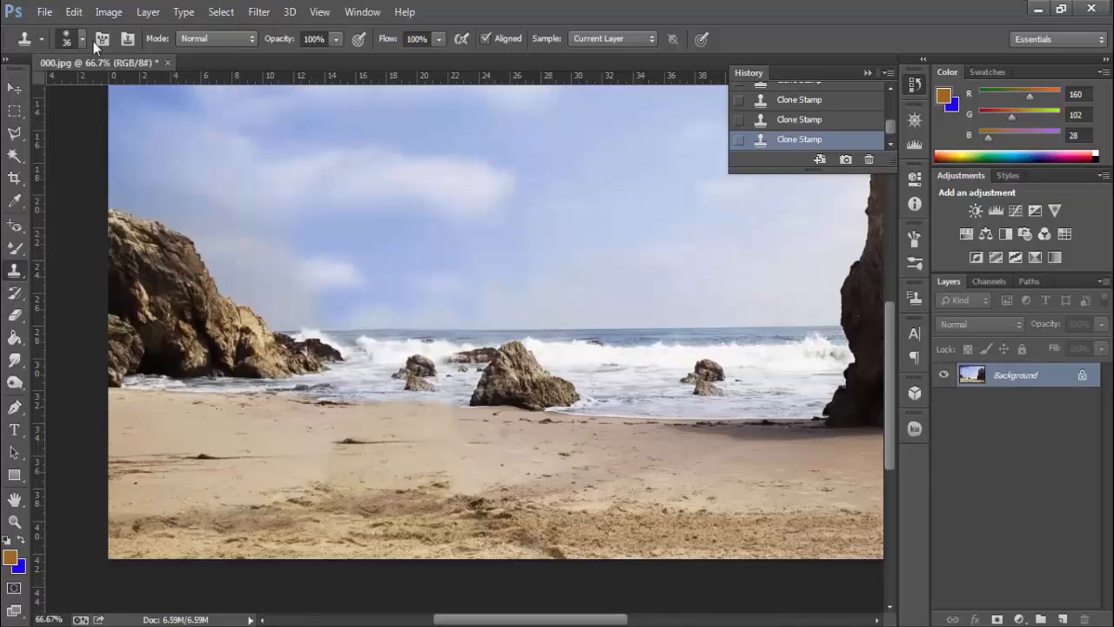
Step: Turn off Shape Dynamics and Scattering for the Clone Stamp brush
left_click(101, 41)
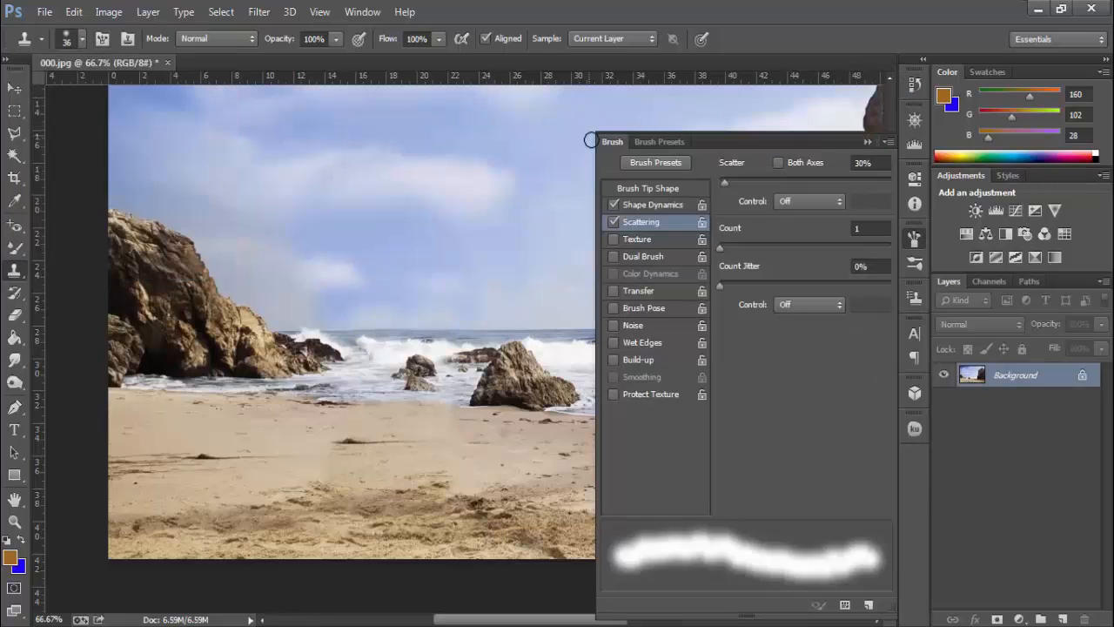
left_click(615, 223)
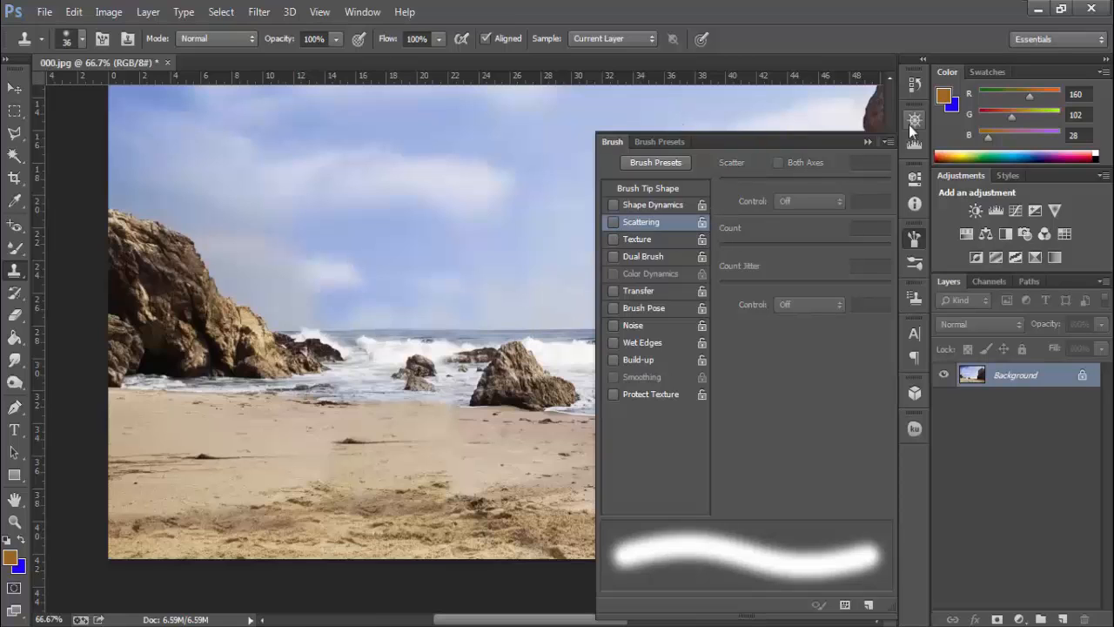
left_click(868, 142)
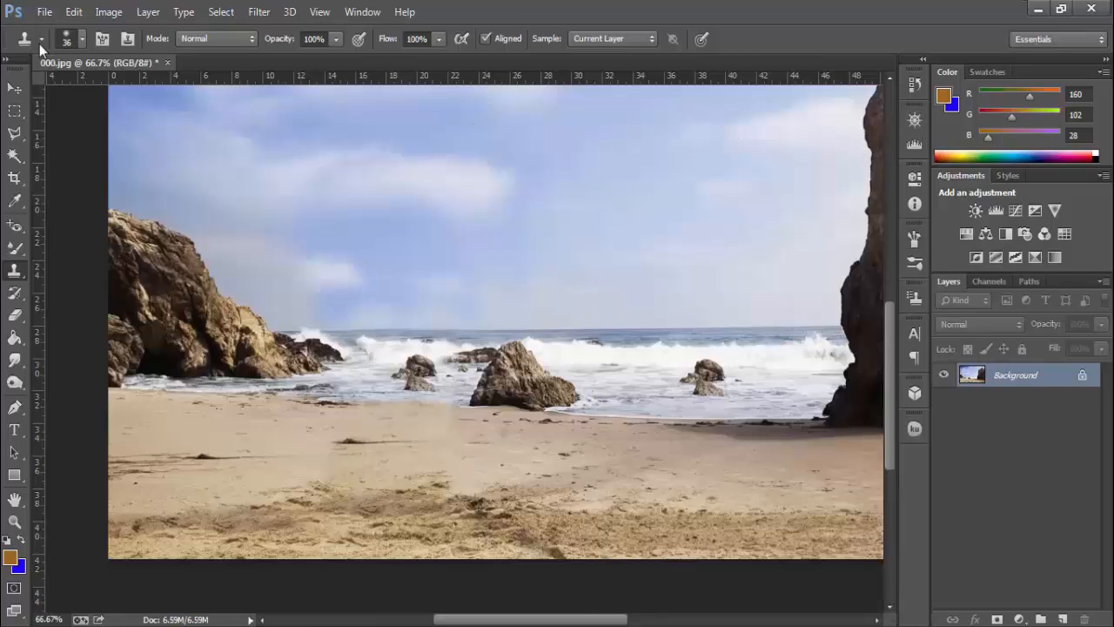
Step: Display the Clone Source settings and check where they are listed among the available panels
left_click(131, 45)
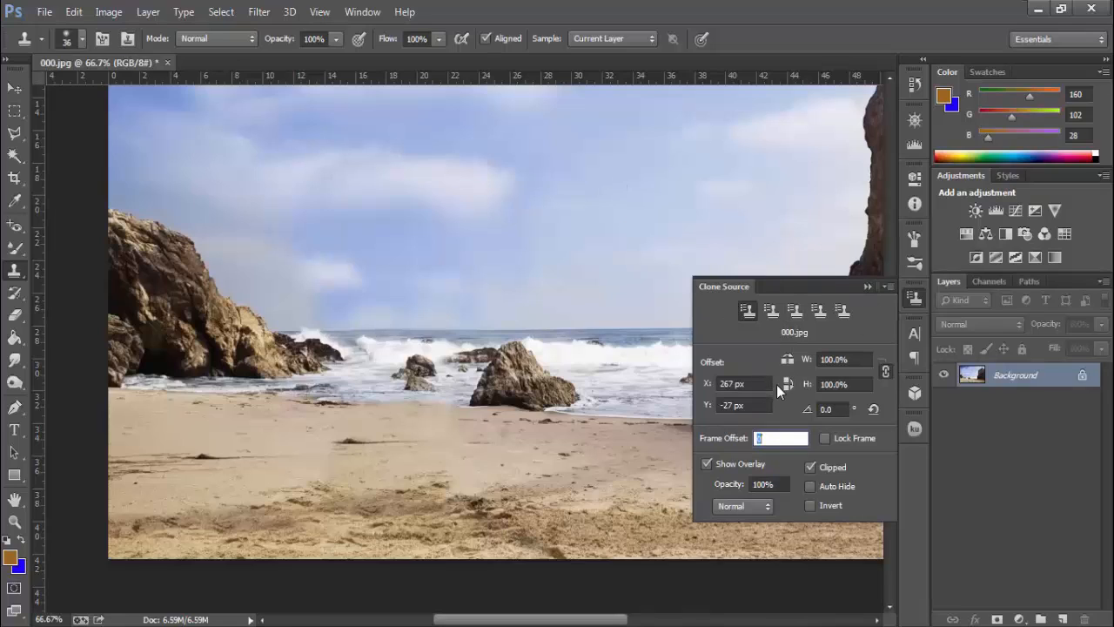
left_click(377, 13)
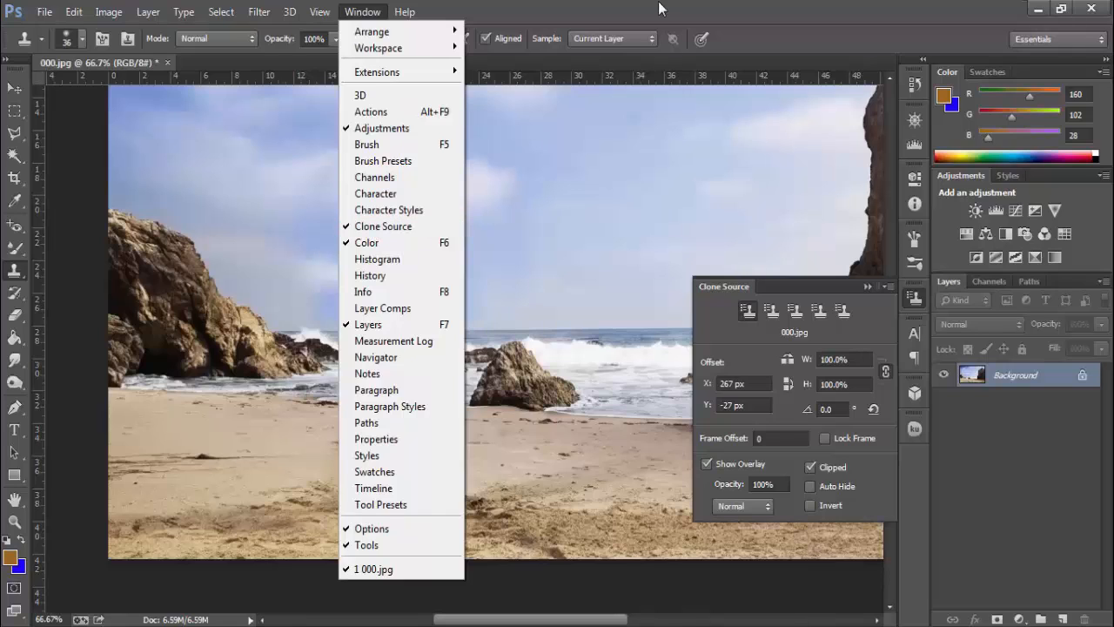
left_click(609, 17)
scroll(477, 215, "right", 1)
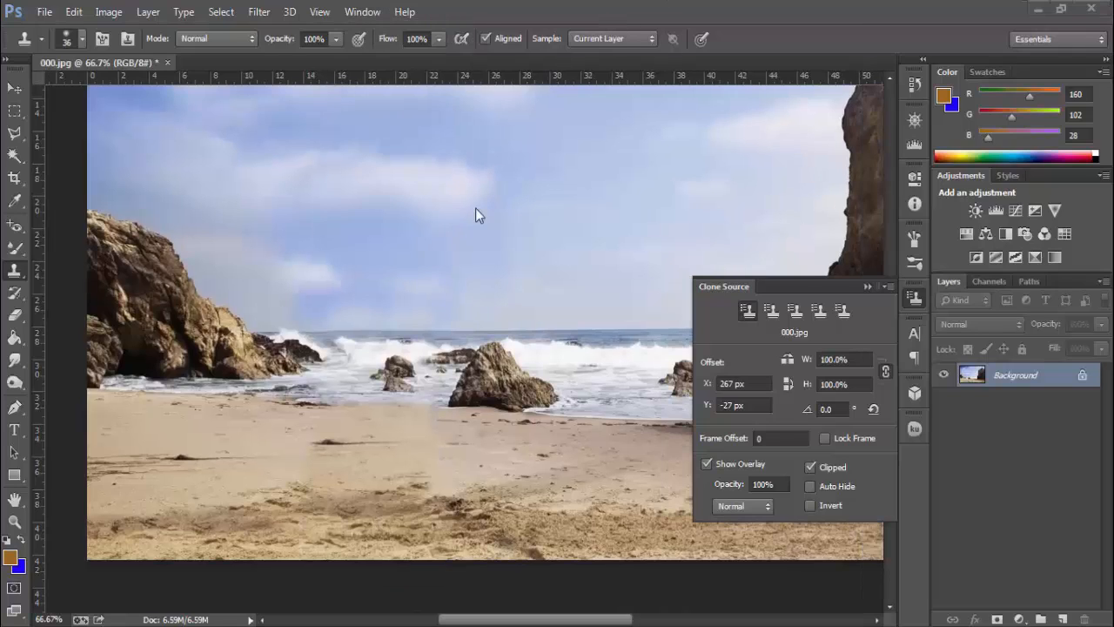
Step: Revert the photo to its originally opened 000.jpg state in the history
left_click(914, 84)
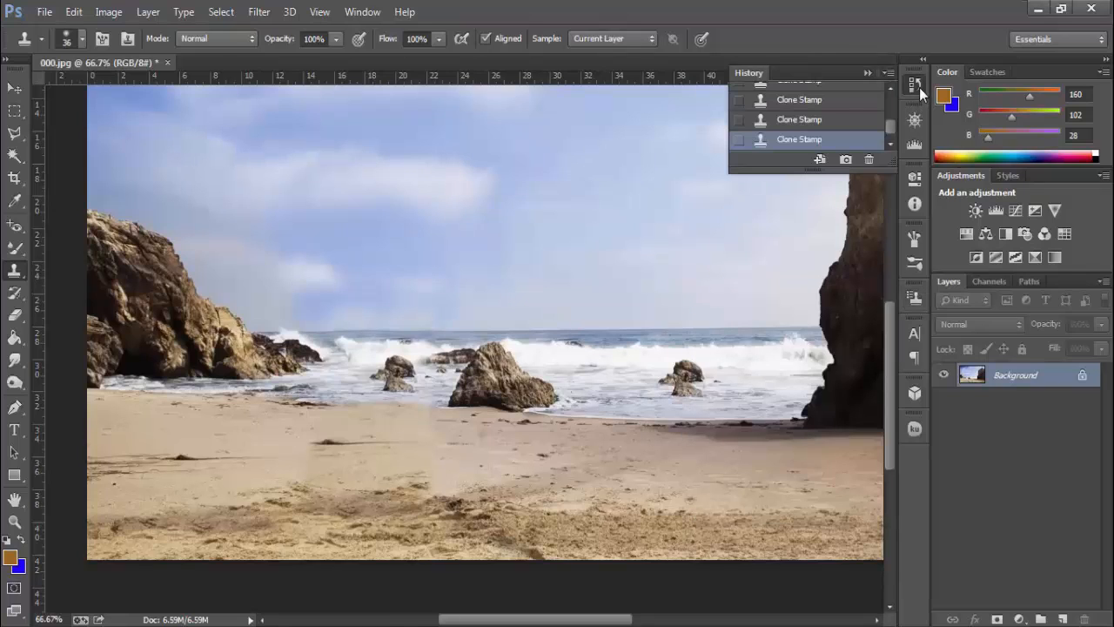
scroll(838, 102, "up", 3)
scroll(838, 102, "up", 3)
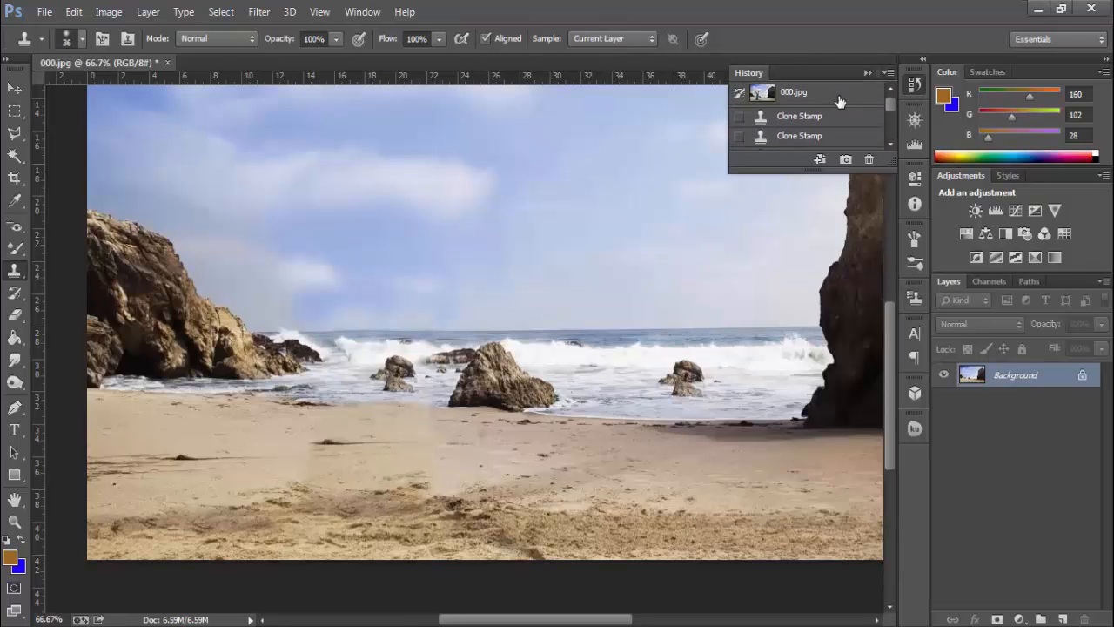
left_click(827, 104)
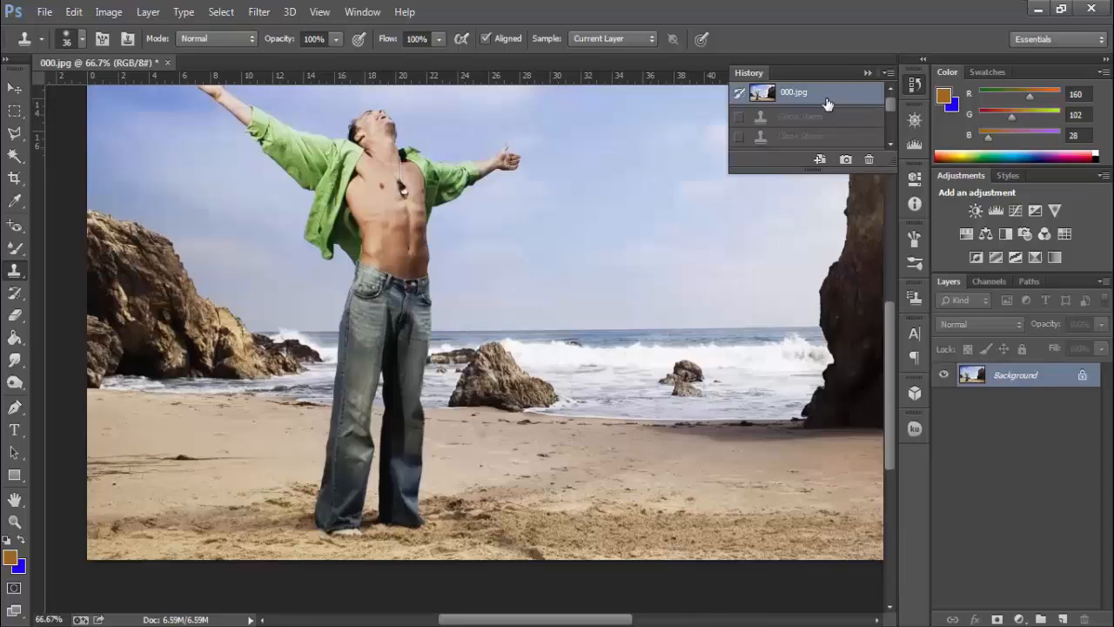
left_click(868, 73)
scroll(356, 87, "up", 3)
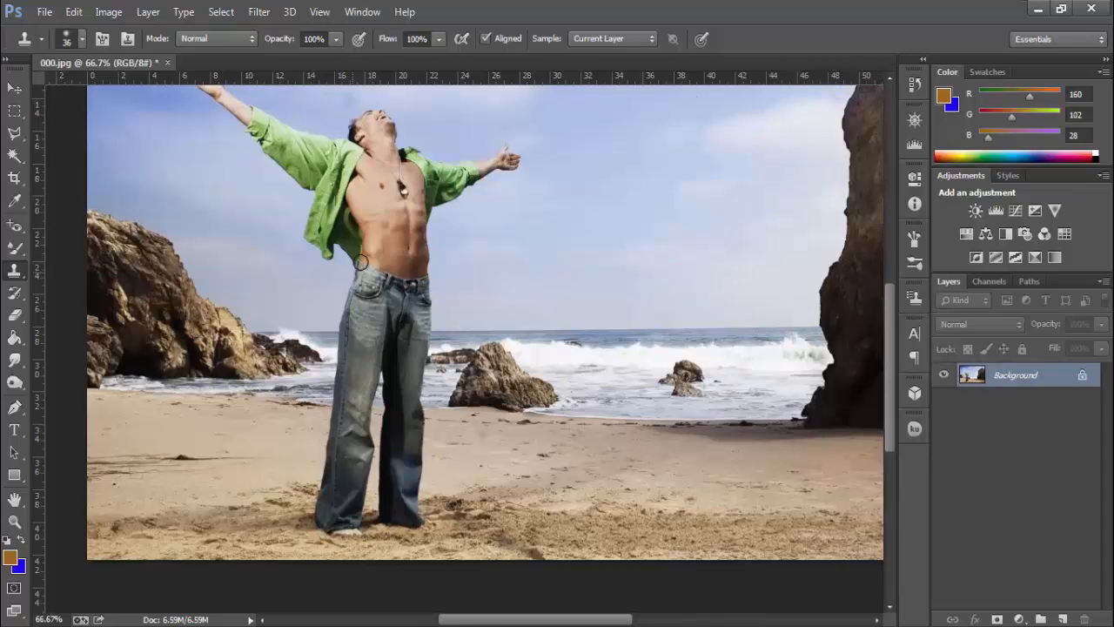
scroll(670, 338, "down", 1)
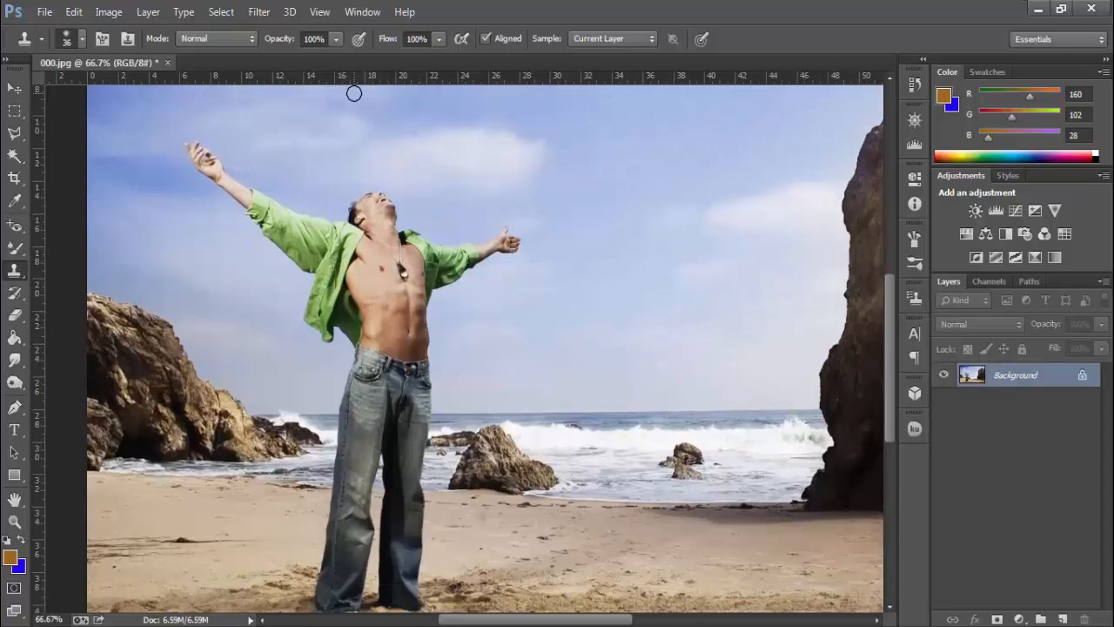
scroll(353, 93, "down", 1)
Step: Reopen the Clone Source settings to work with several stored sample sources
left_click(362, 12)
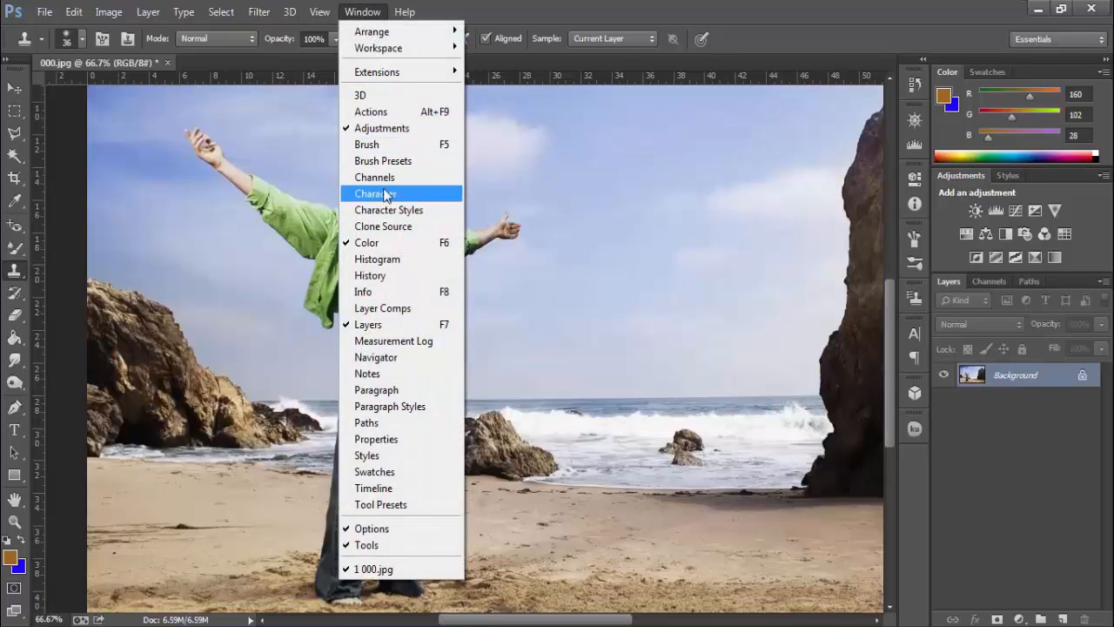
left_click(388, 226)
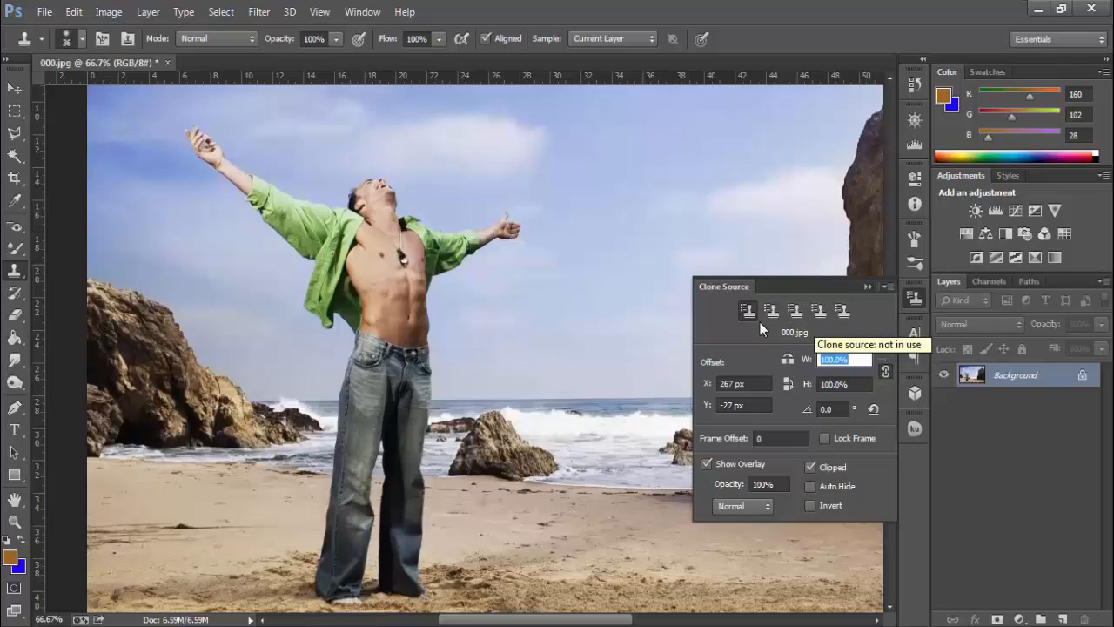
left_click(795, 311)
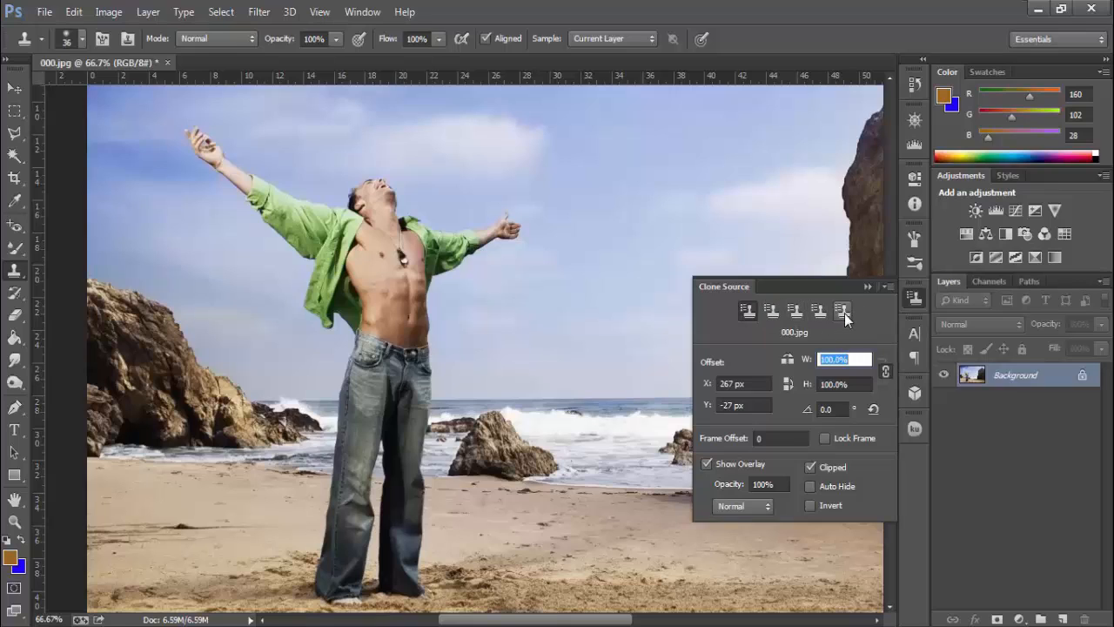
scroll(481, 241, "up", 2)
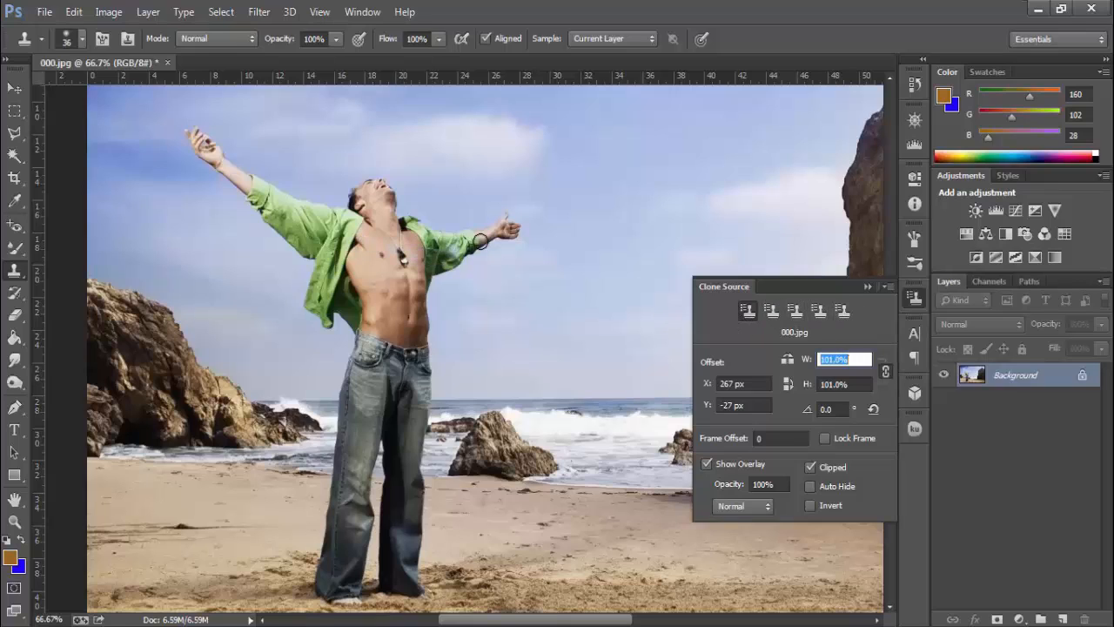
scroll(454, 251, "down", 5)
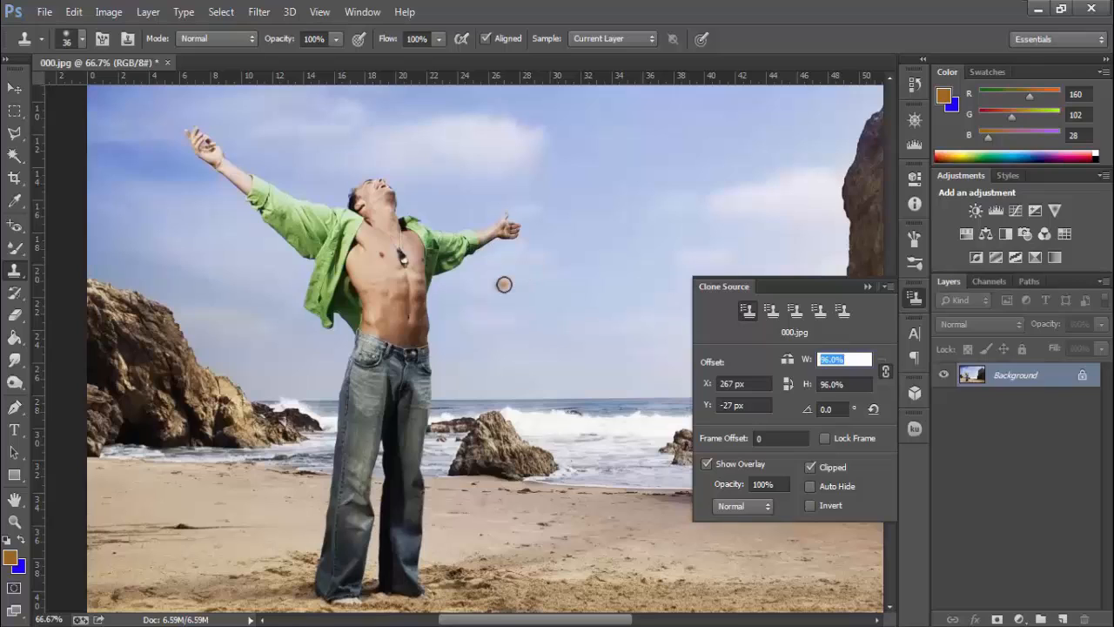
left_click(841, 311)
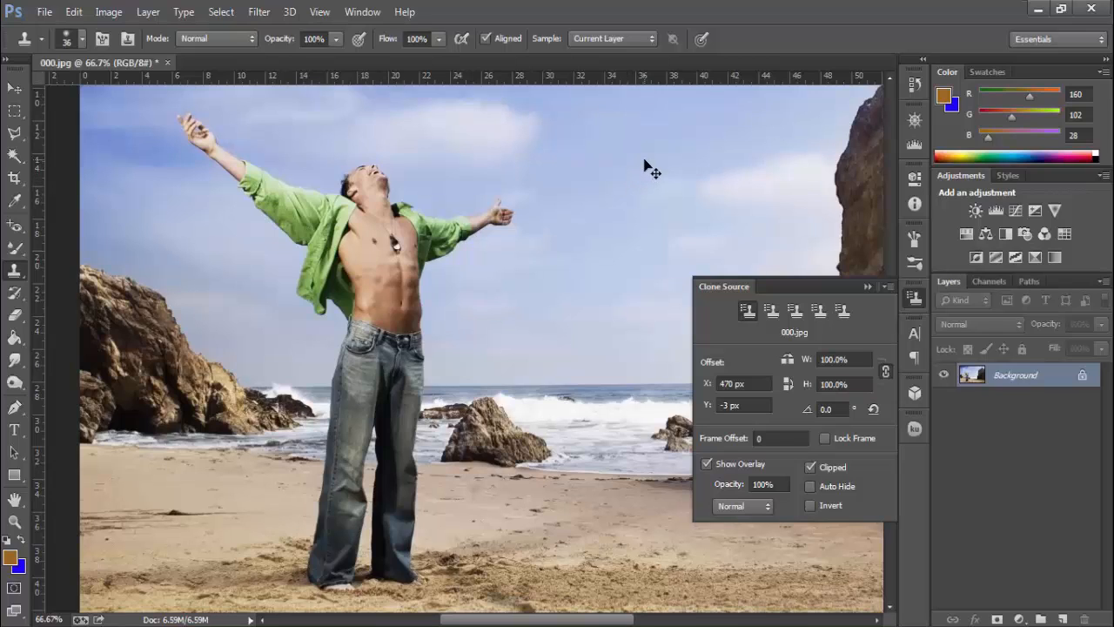
Step: Set the Clone Stamp size to 180 px and clone nearby open sky over the man's lower outstretched arm, head and upper chest
right_click(619, 169, "alt")
right_click(600, 172, "alt")
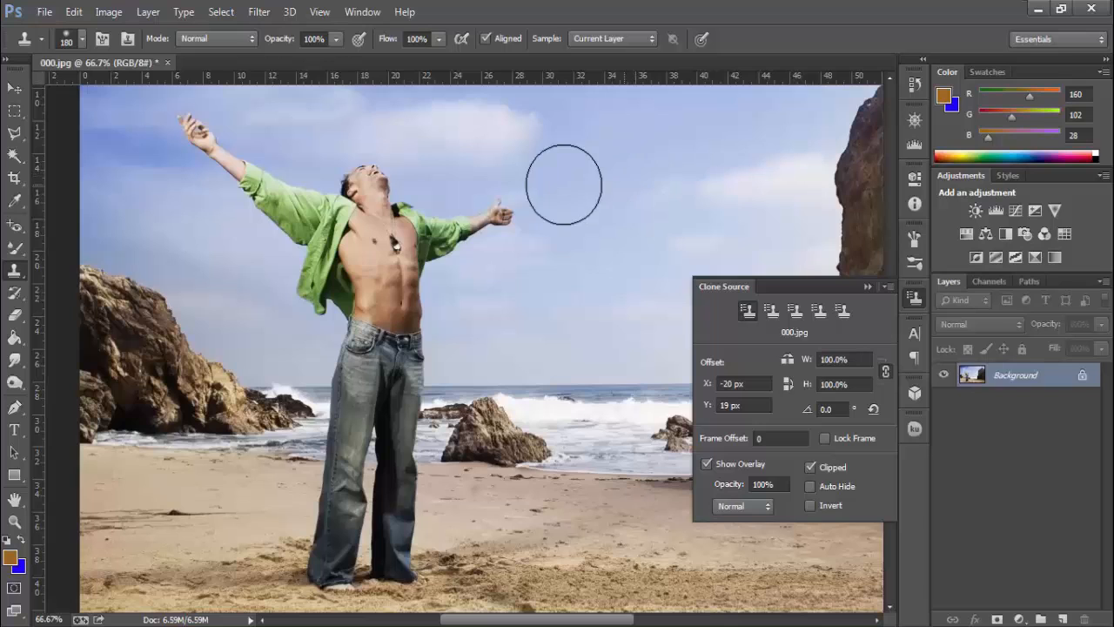
left_click_drag(493, 211, 480, 225)
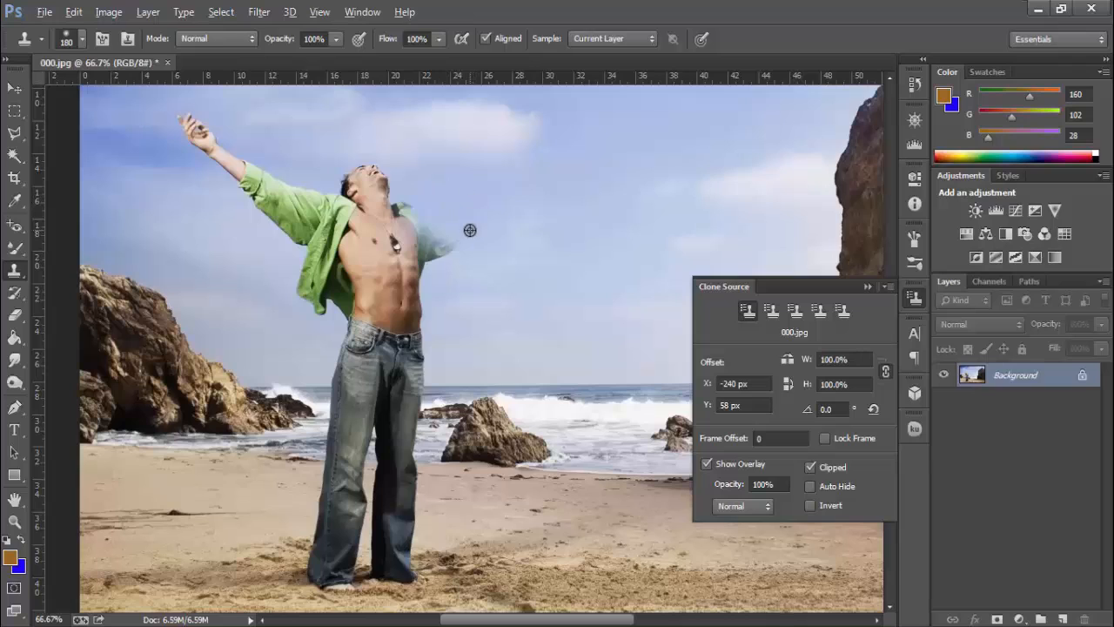
left_click(583, 221, "alt")
mouse_move(447, 236)
left_mouse_down()
mouse_move(398, 182)
mouse_move(427, 205)
mouse_move(413, 194)
left_mouse_up()
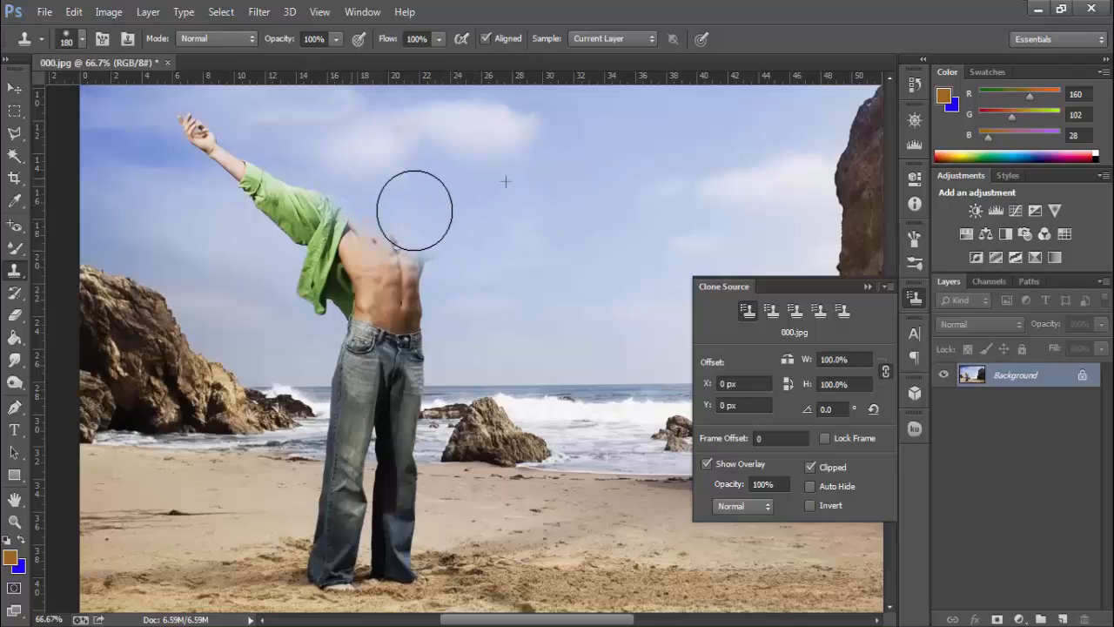
Step: Store a sample of the sea in the second clone source and a sample of the beach sand in the third
left_click(770, 311)
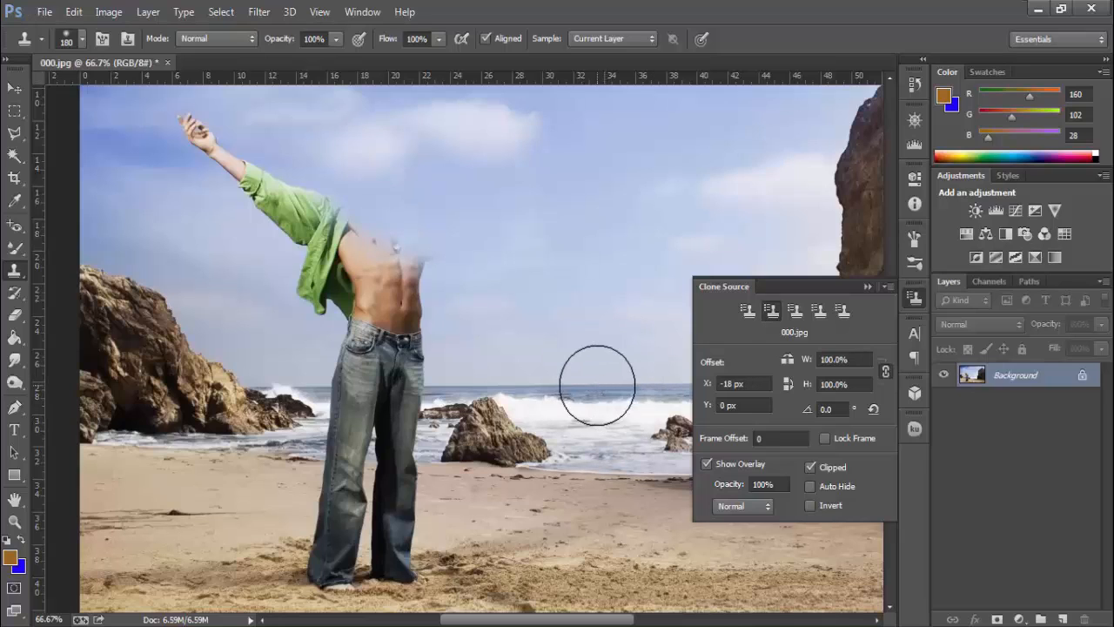
left_click(747, 311)
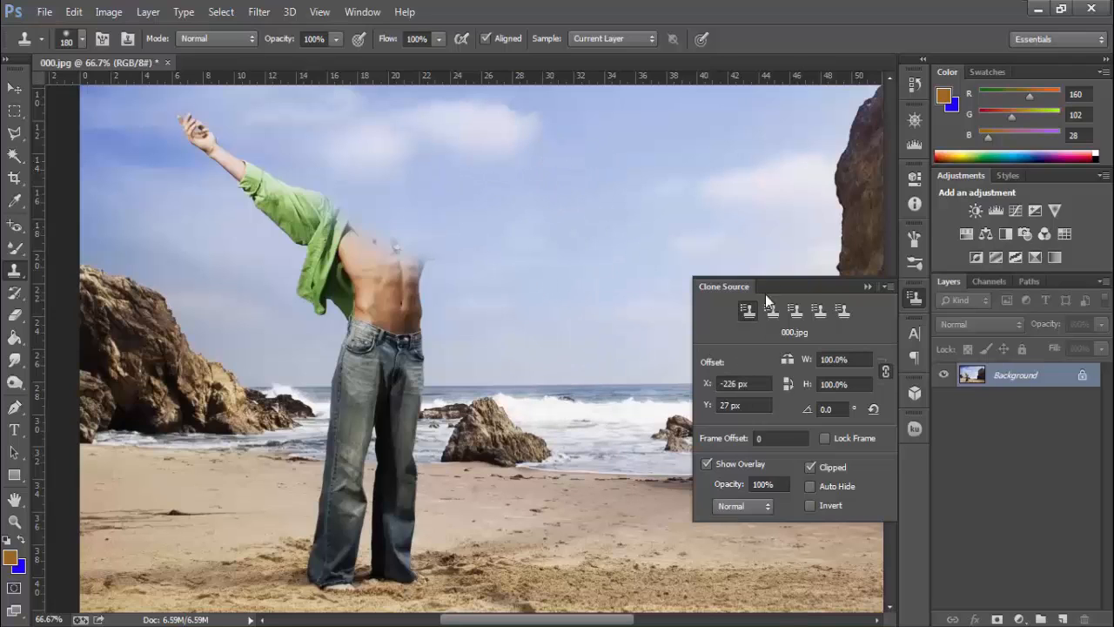
left_click(792, 315)
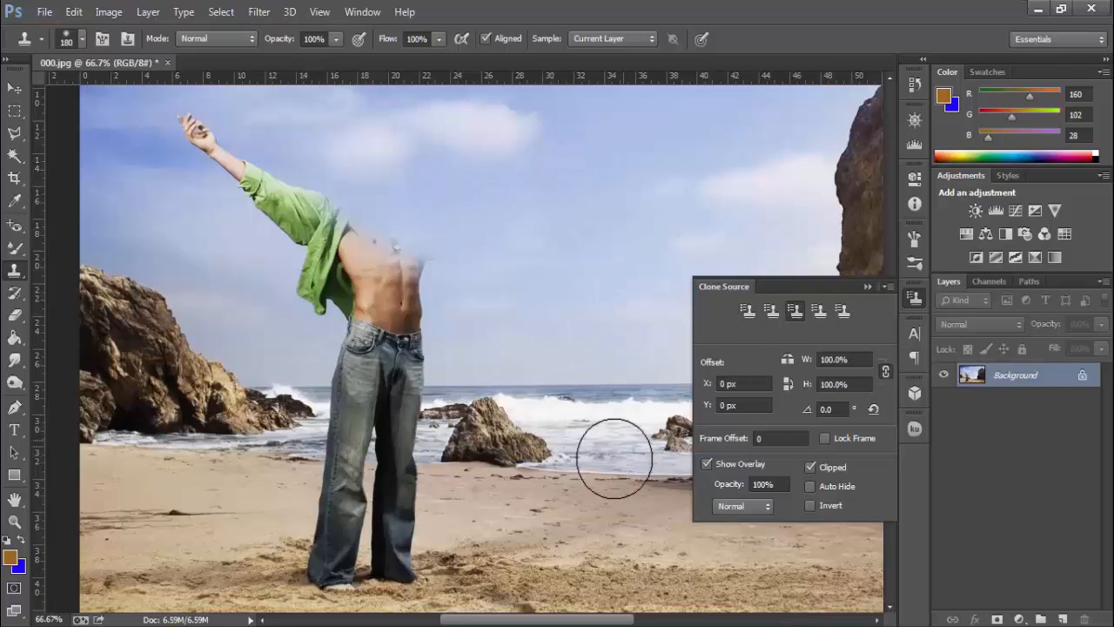
left_click(541, 531, "alt")
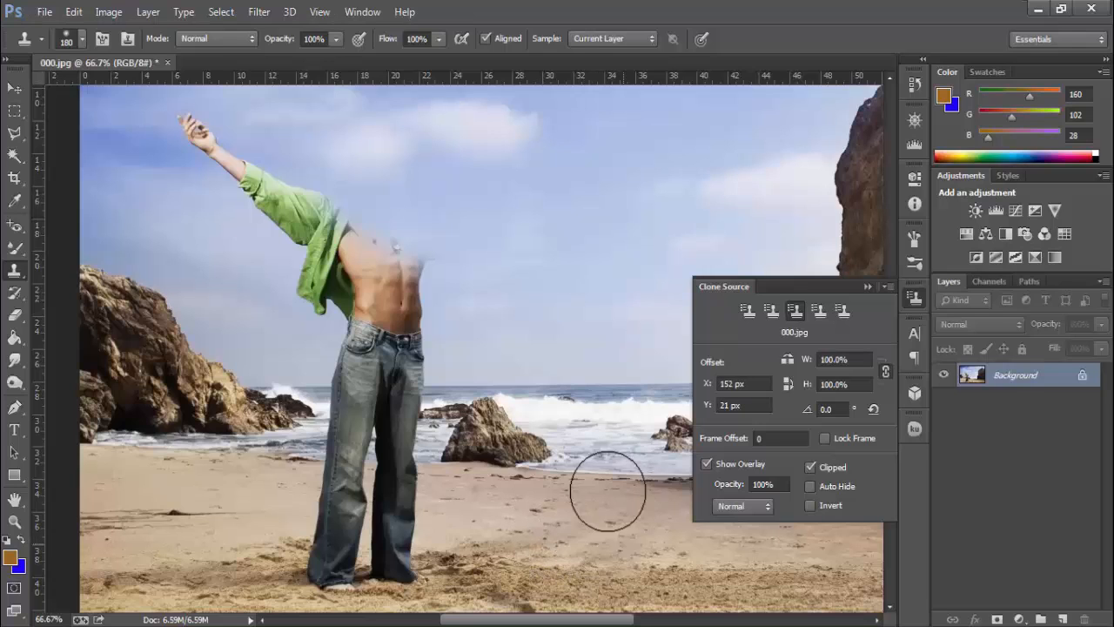
left_click_drag(587, 395, 553, 364)
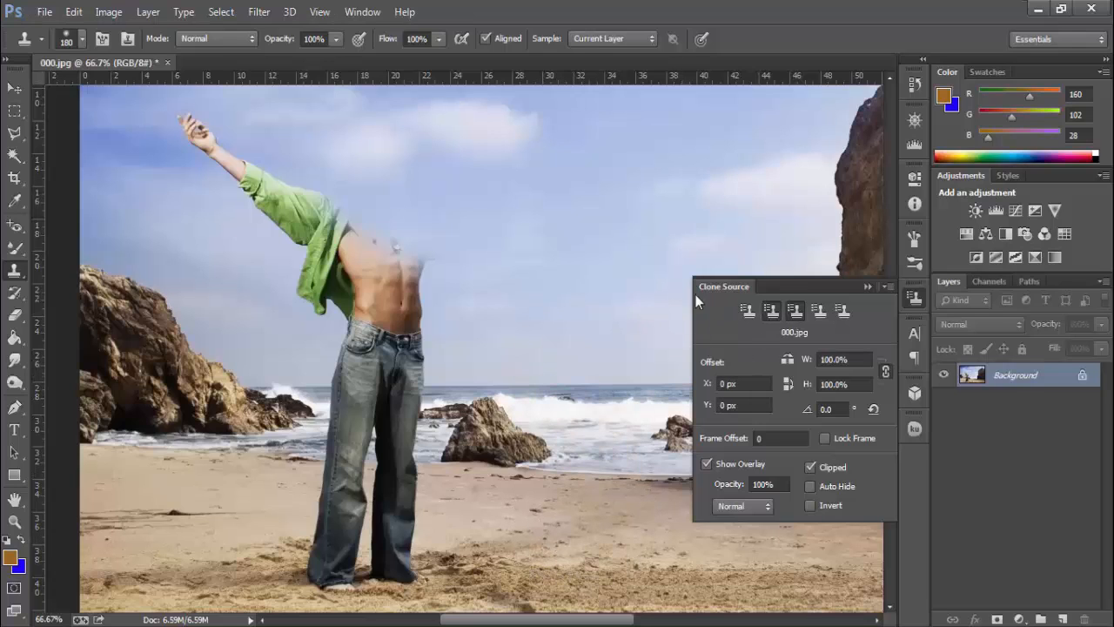
Step: Activate the first clone source and undo the sky strokes cloned over the man's arm, head and chest
left_click(748, 311)
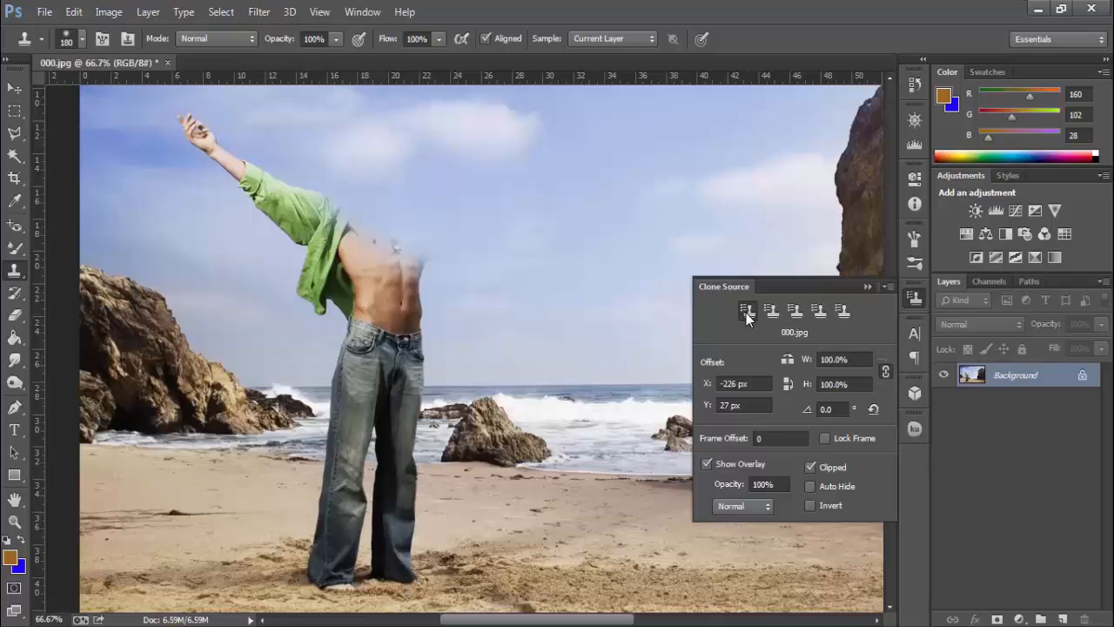
key("ctrl+alt+z")
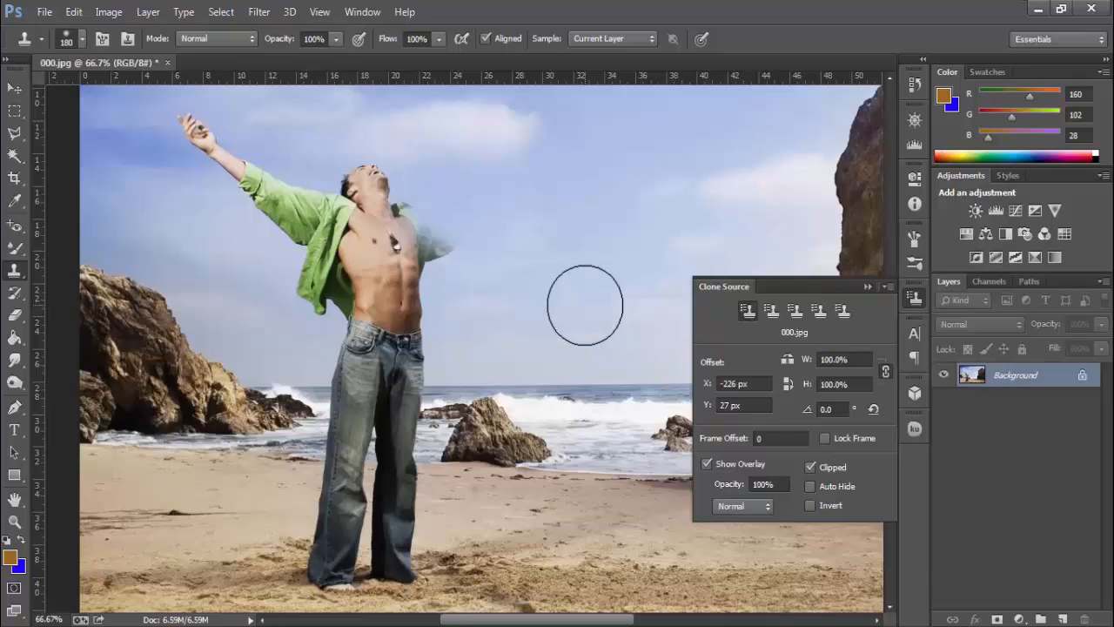
key("ctrl+alt+z")
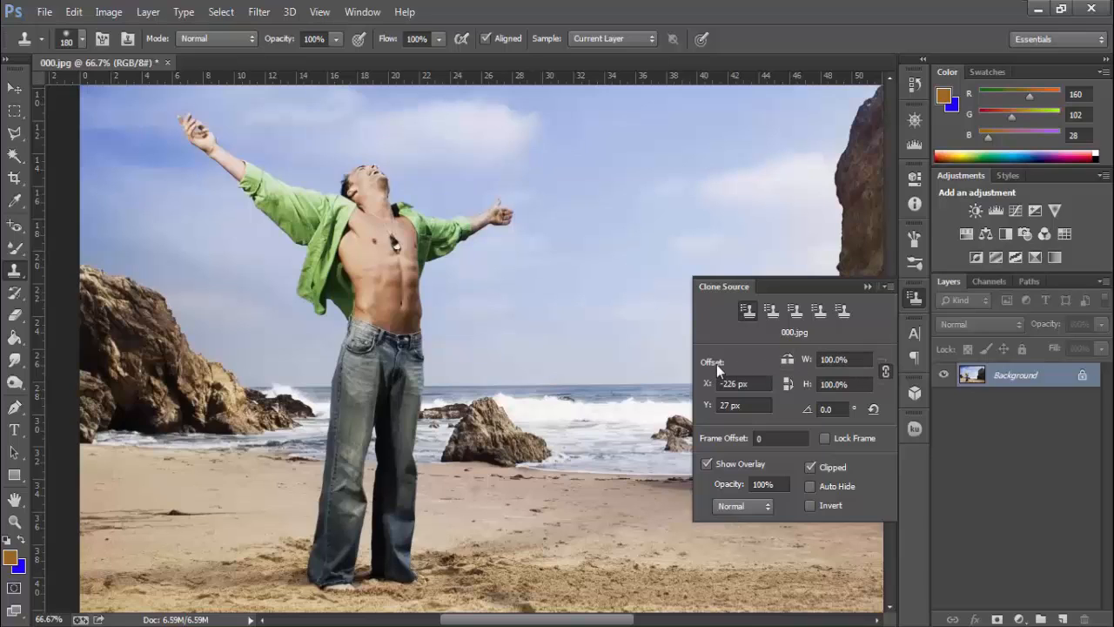
left_click_drag(366, 191, 363, 187)
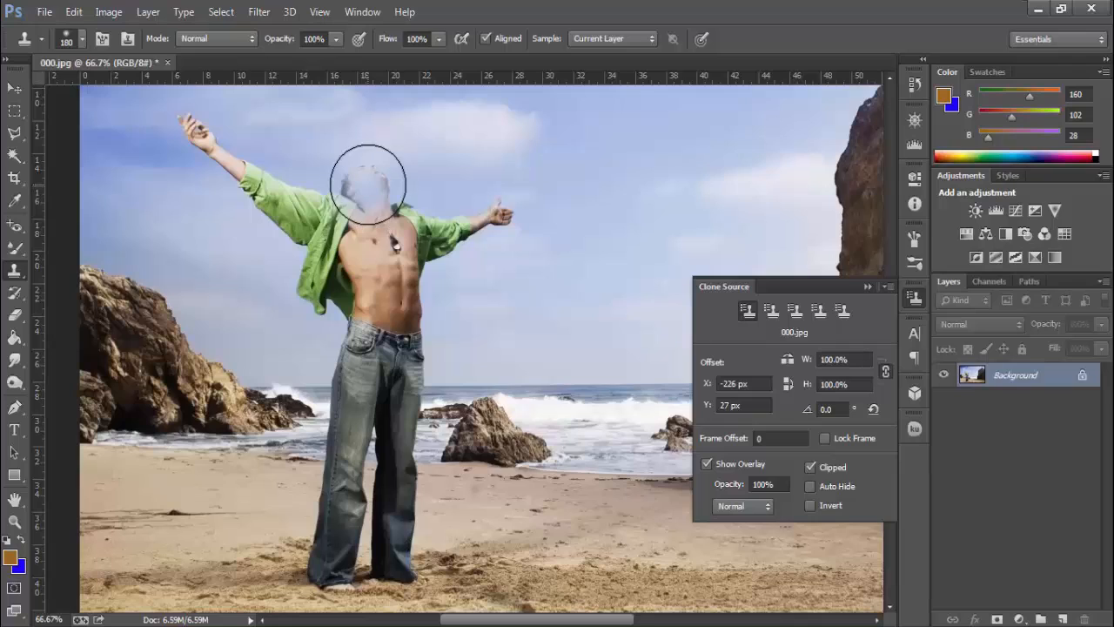
key("ctrl+alt+z")
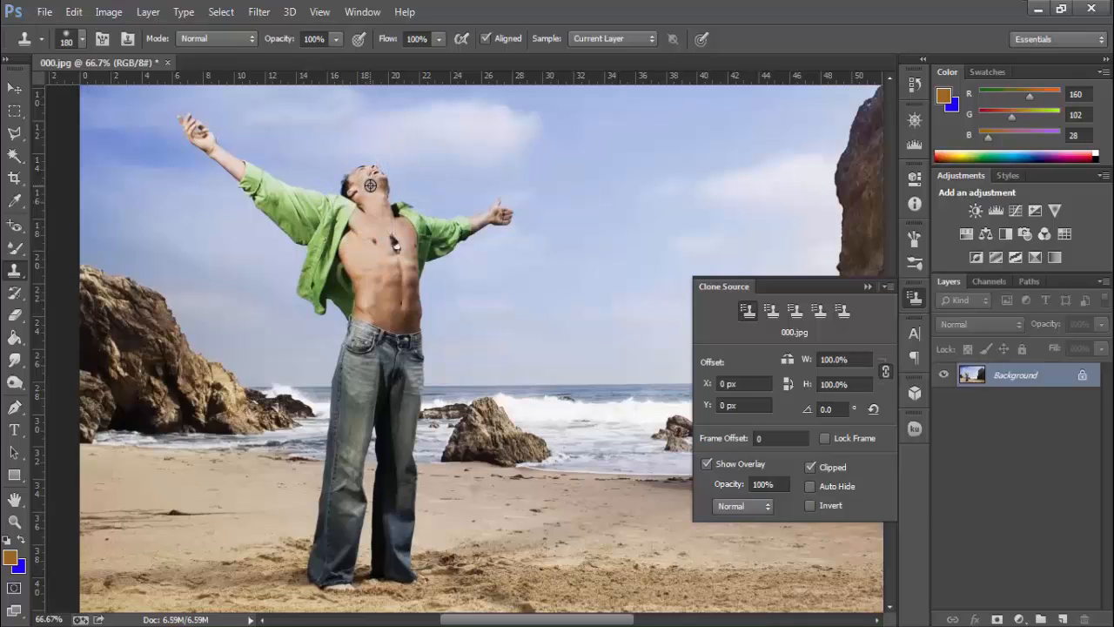
Step: Sample the man's head and scale the clone source to 222% in width and height
left_click(370, 186, "alt")
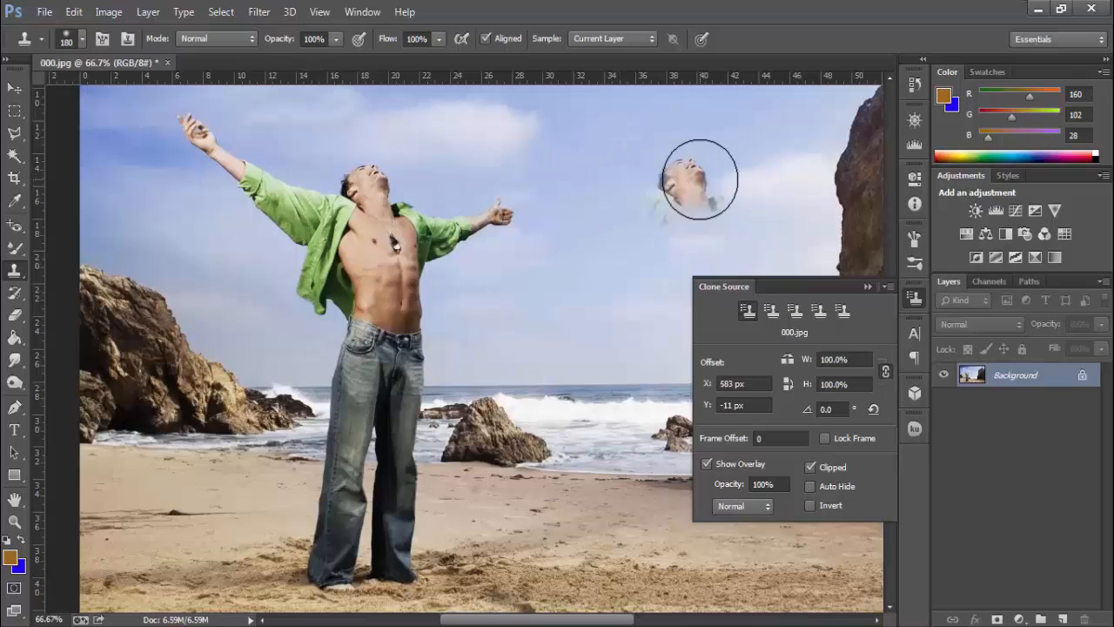
left_click(789, 360)
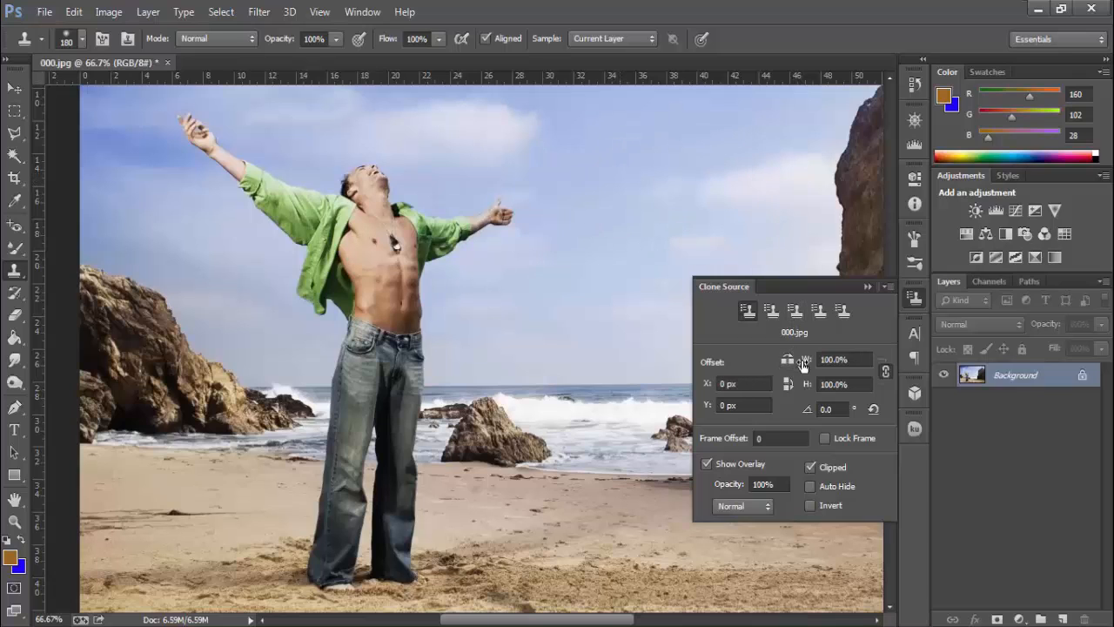
left_click_drag(803, 364, 830, 367)
type("181")
key("Return")
left_click_drag(806, 388, 842, 388)
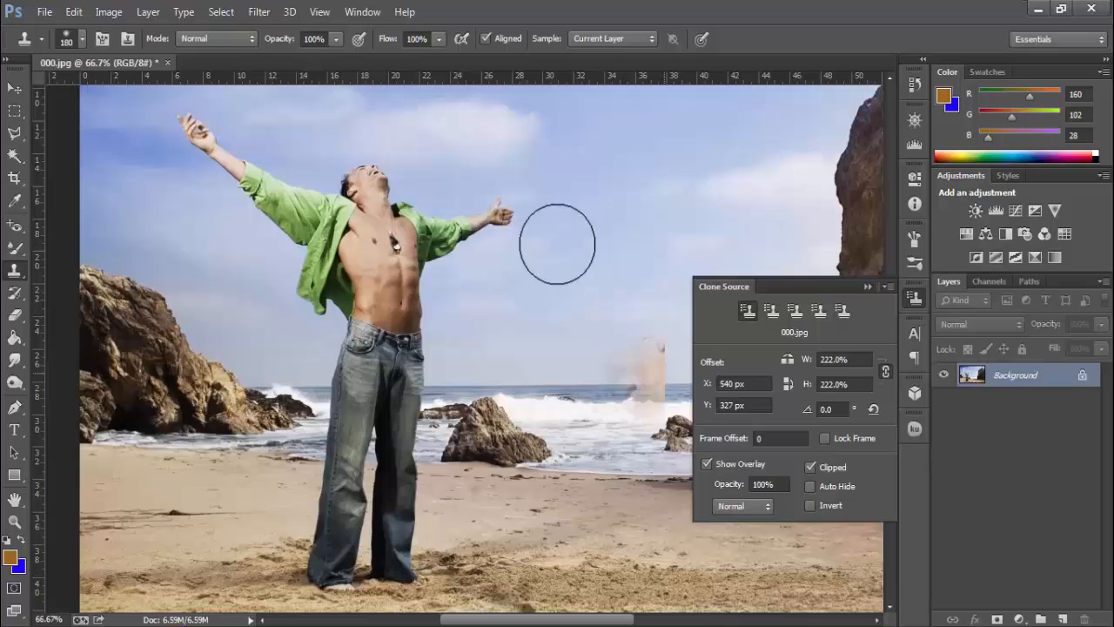
Step: Rotate the clone source by 3.9° and stamp the enlarged sample into the open sky beside the cliff
scroll(699, 397, "down", 1)
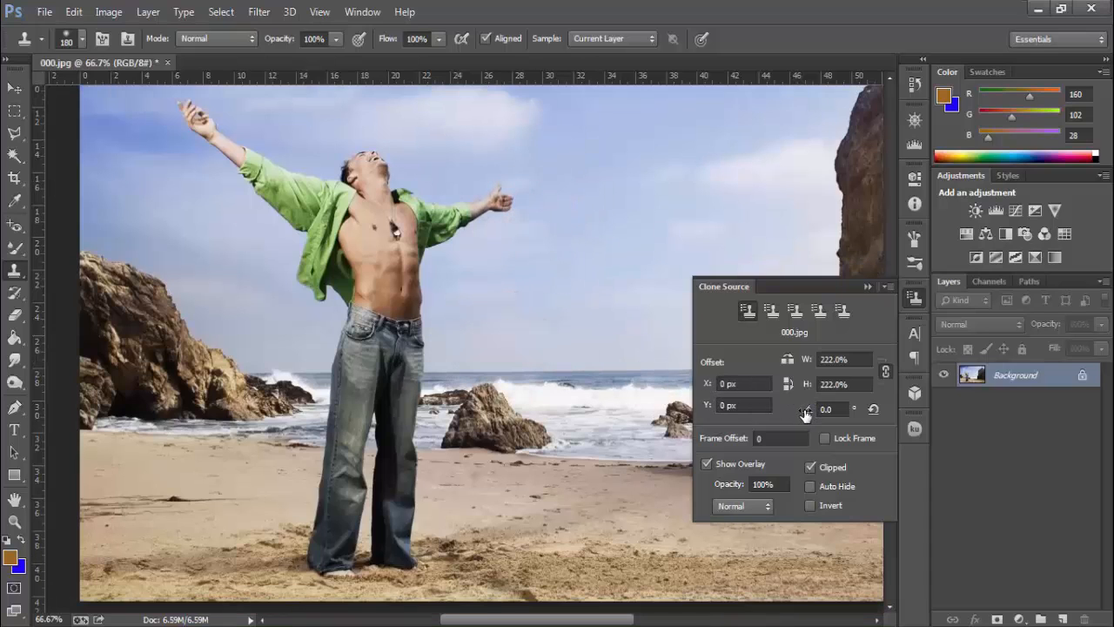
left_click_drag(805, 414, 836, 414)
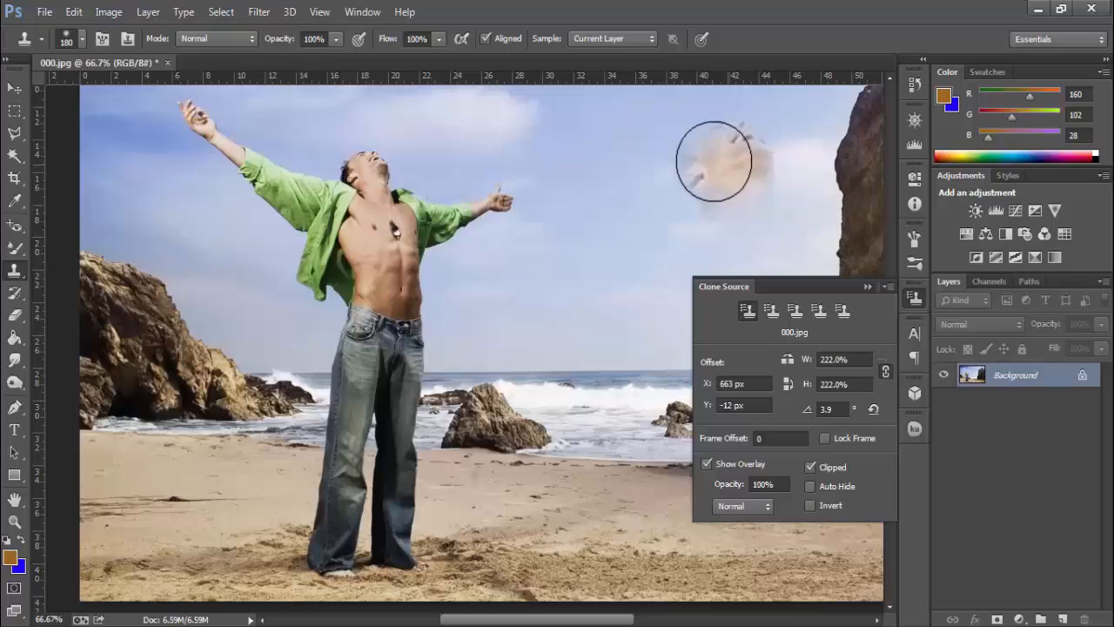
left_click(697, 165)
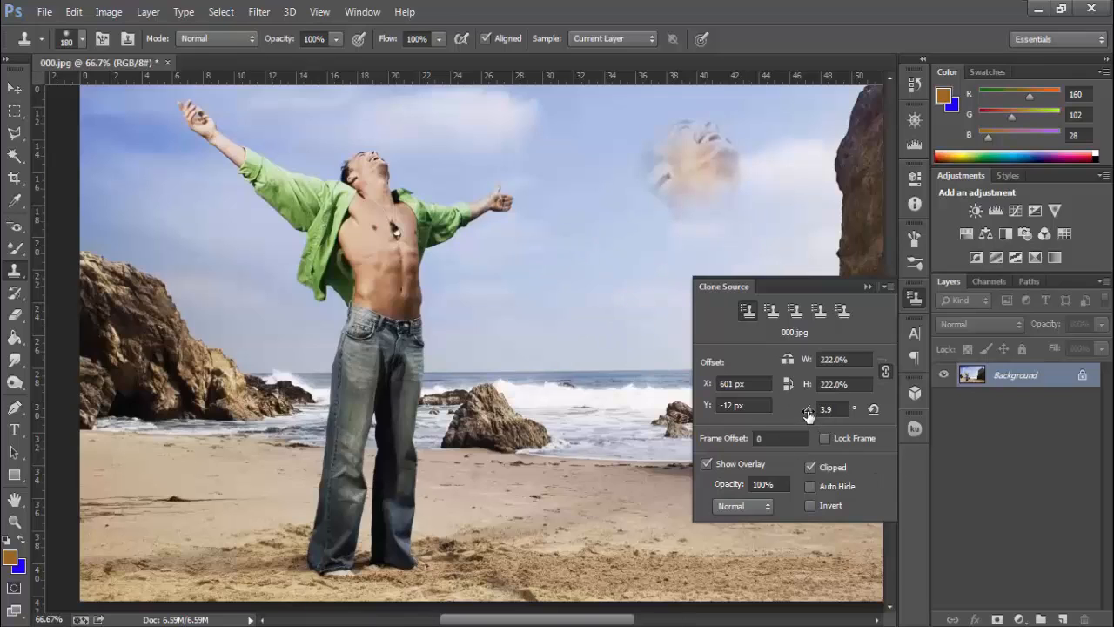
Step: Set the clone source rotation to 7.0°, resample the man's head and stamp it in the sky beside his outstretched hand
left_click_drag(808, 414, 834, 414)
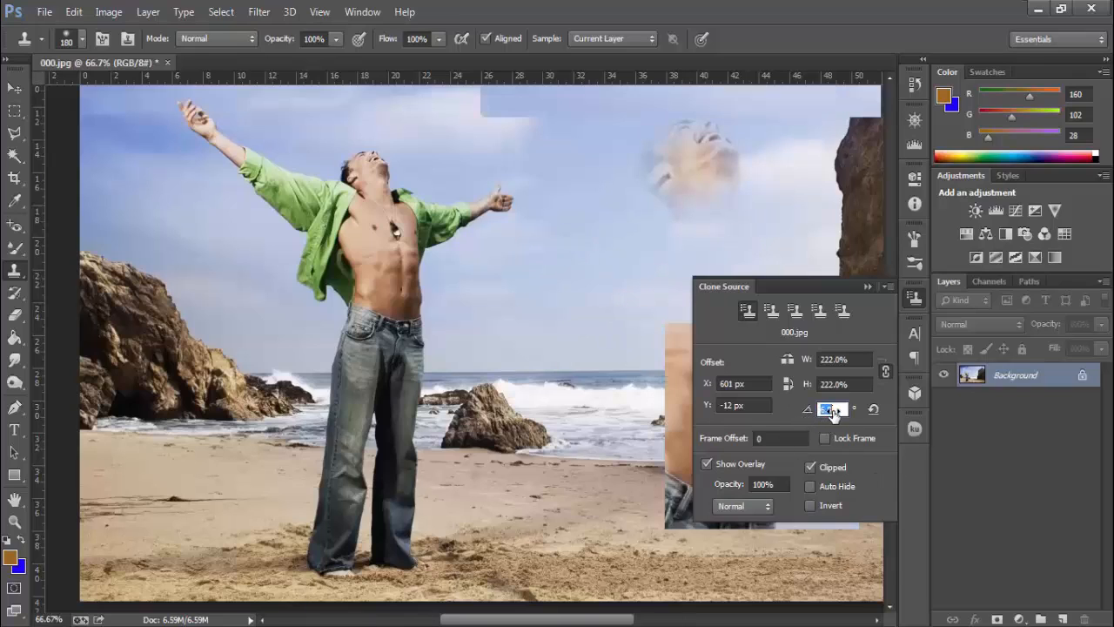
left_click(567, 245)
key("ctrl+z")
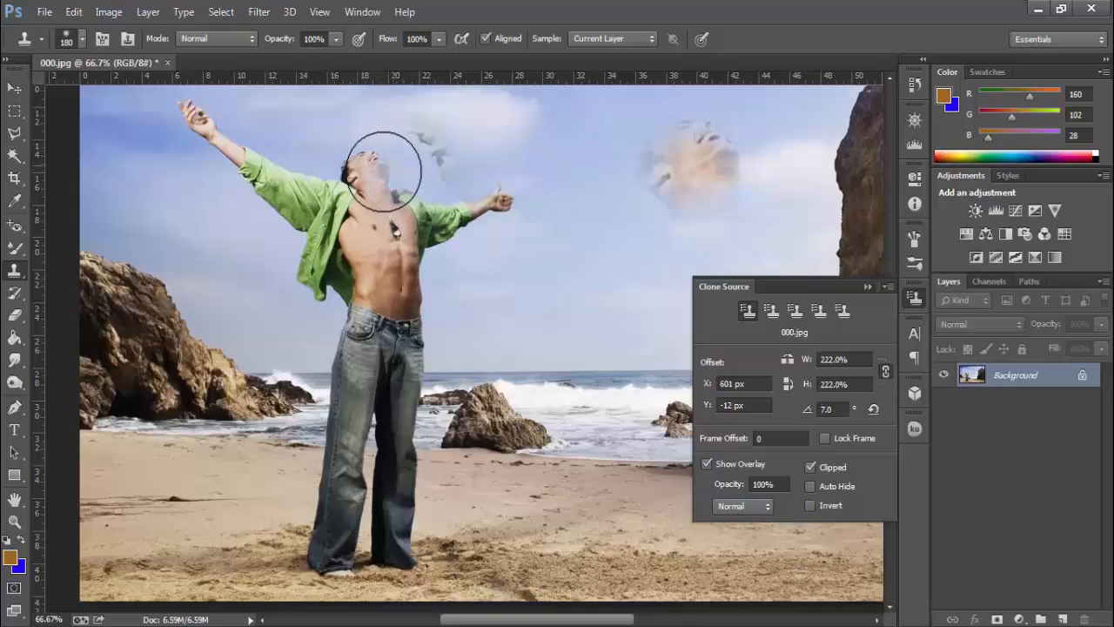
key("alt")
left_click(376, 168, "alt")
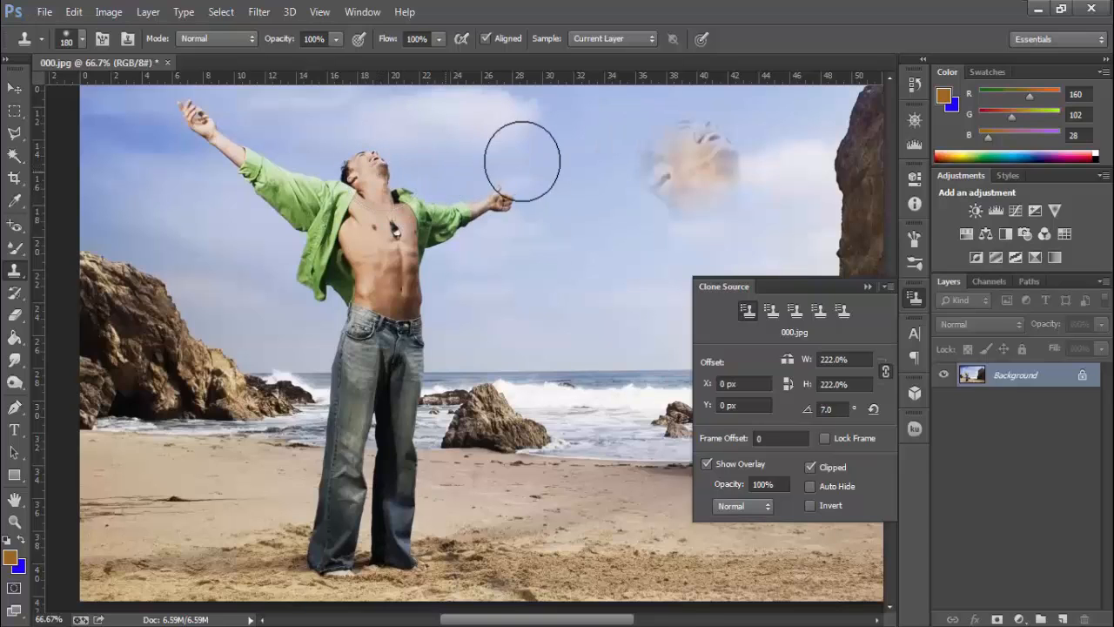
mouse_move(517, 154)
left_mouse_down()
mouse_move(549, 154)
mouse_move(559, 179)
left_mouse_up()
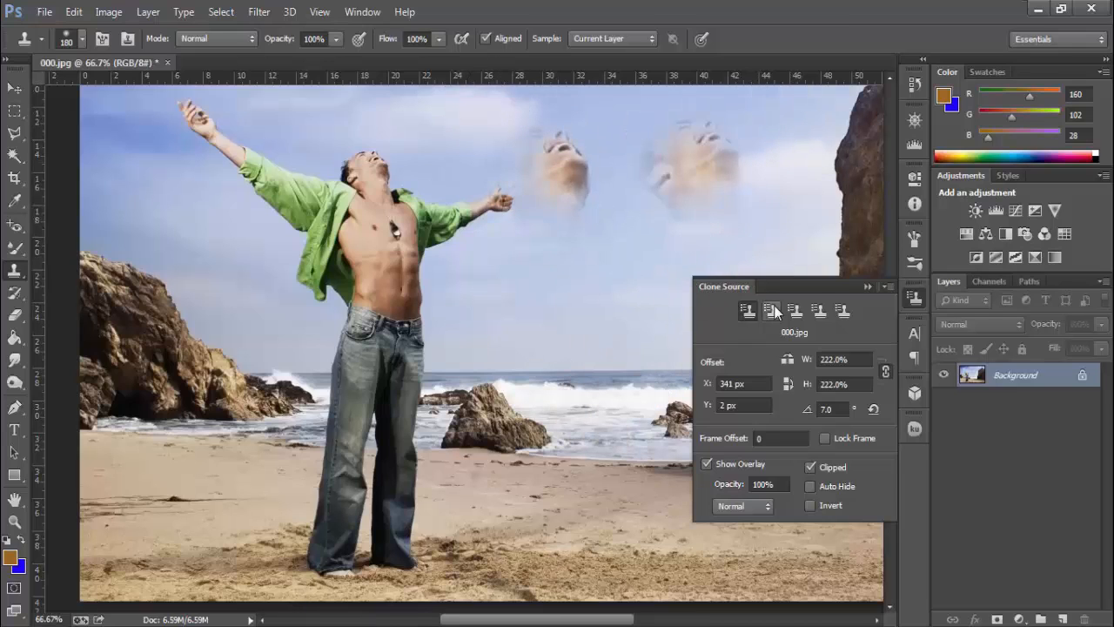
Step: Reset the clone source's scale and rotation, and try the brush in the sky with the source overlay hidden before showing it again
left_click(874, 409)
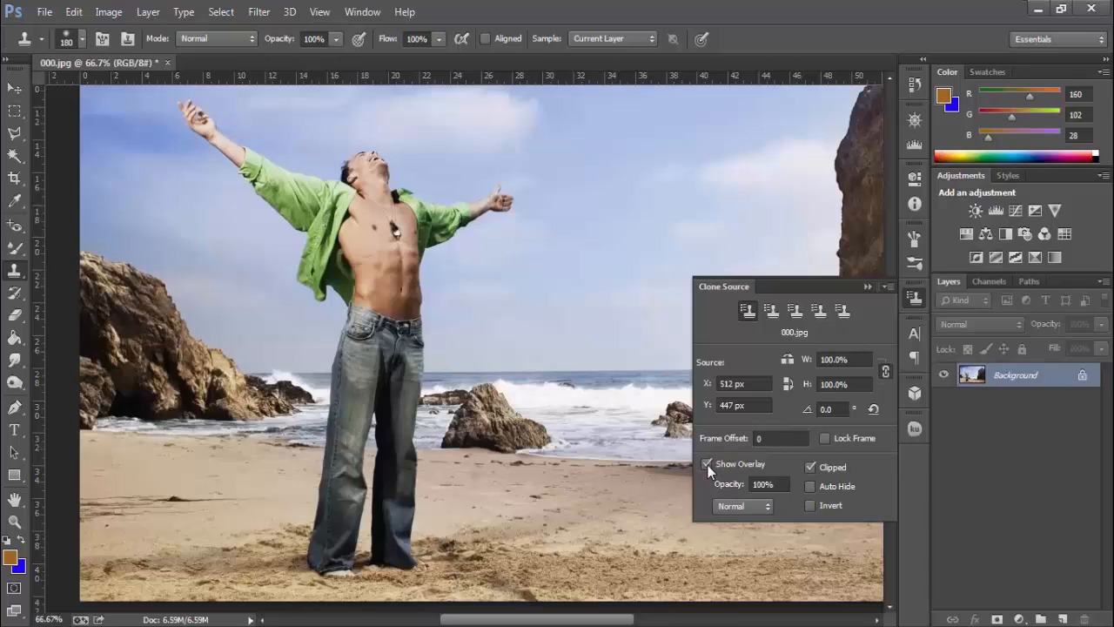
left_click_drag(594, 231, 631, 261)
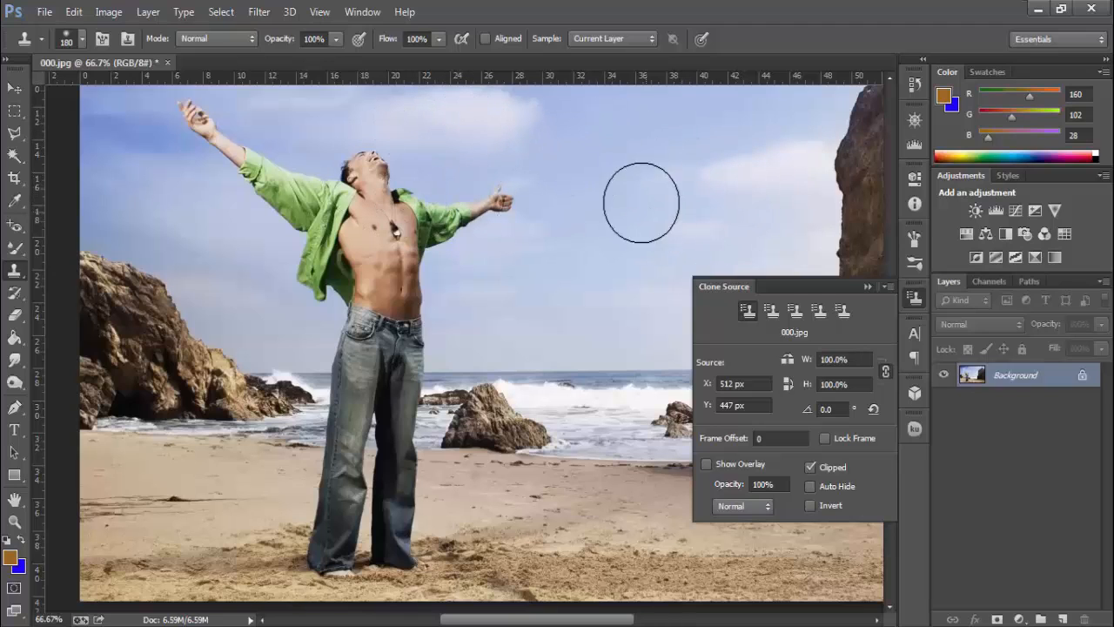
left_click(706, 463)
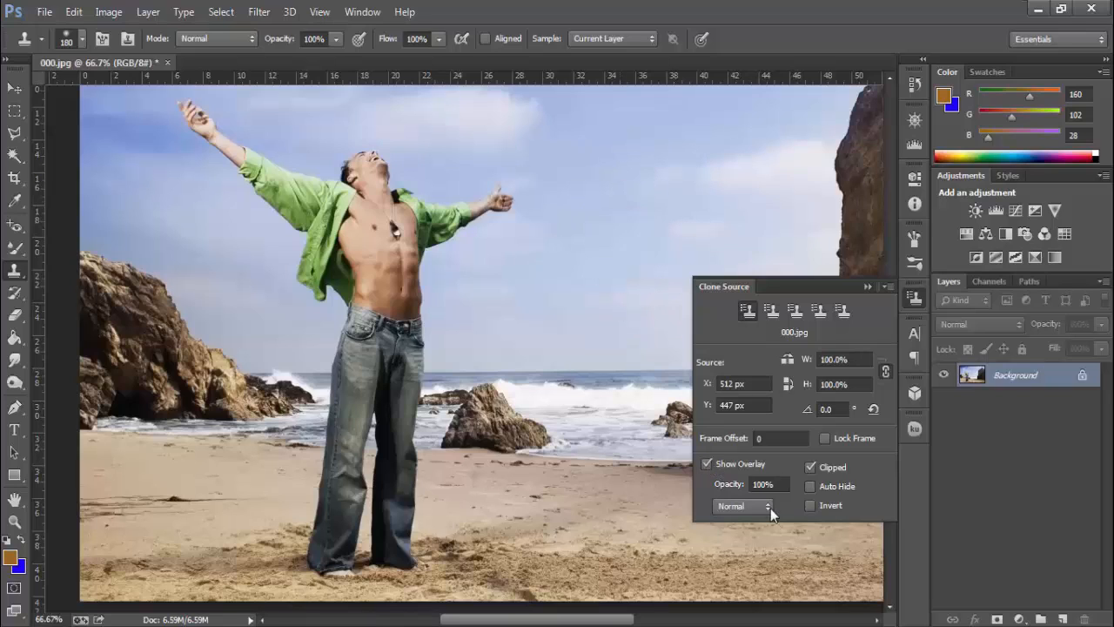
Step: Preview the source overlay at 70% and 41% opacity, and return it to 100%
left_click_drag(736, 489, 722, 491)
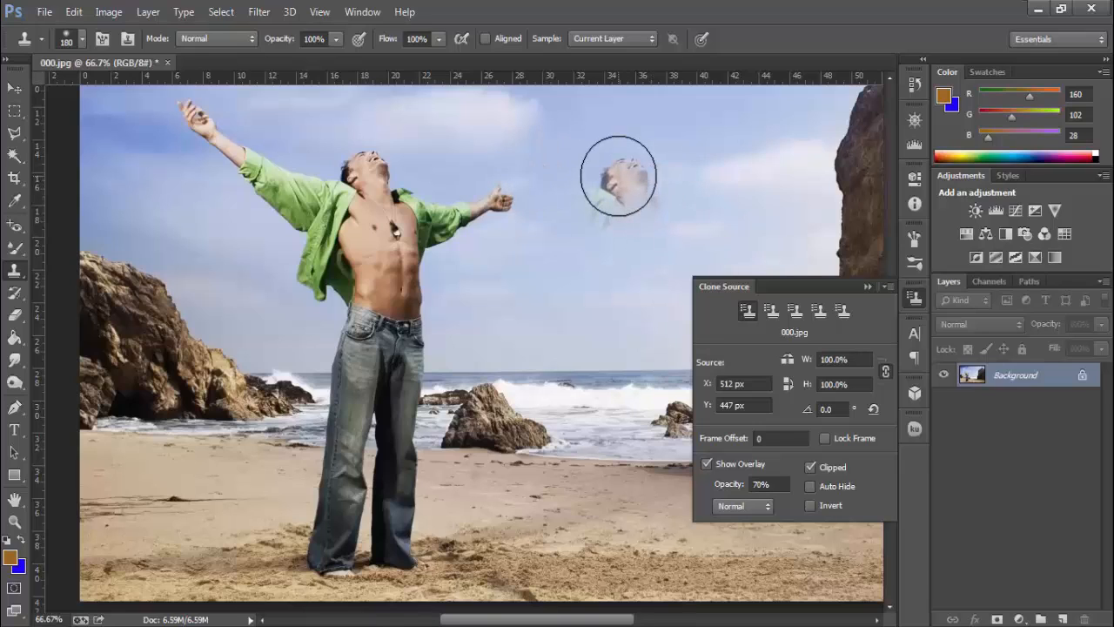
left_click_drag(731, 491, 707, 492)
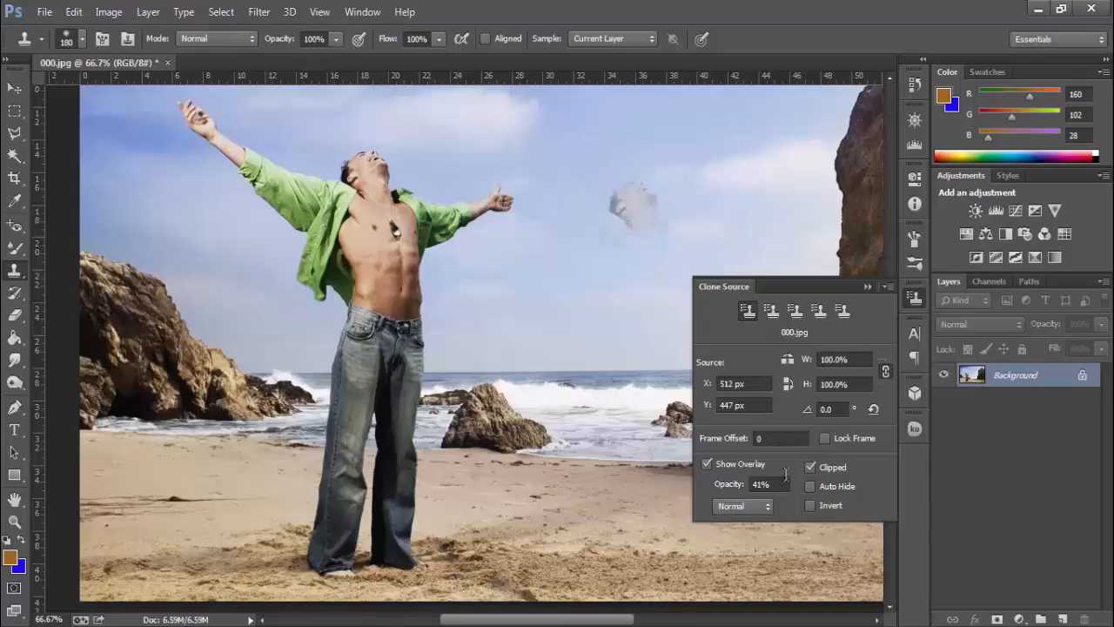
left_click_drag(728, 487, 771, 485)
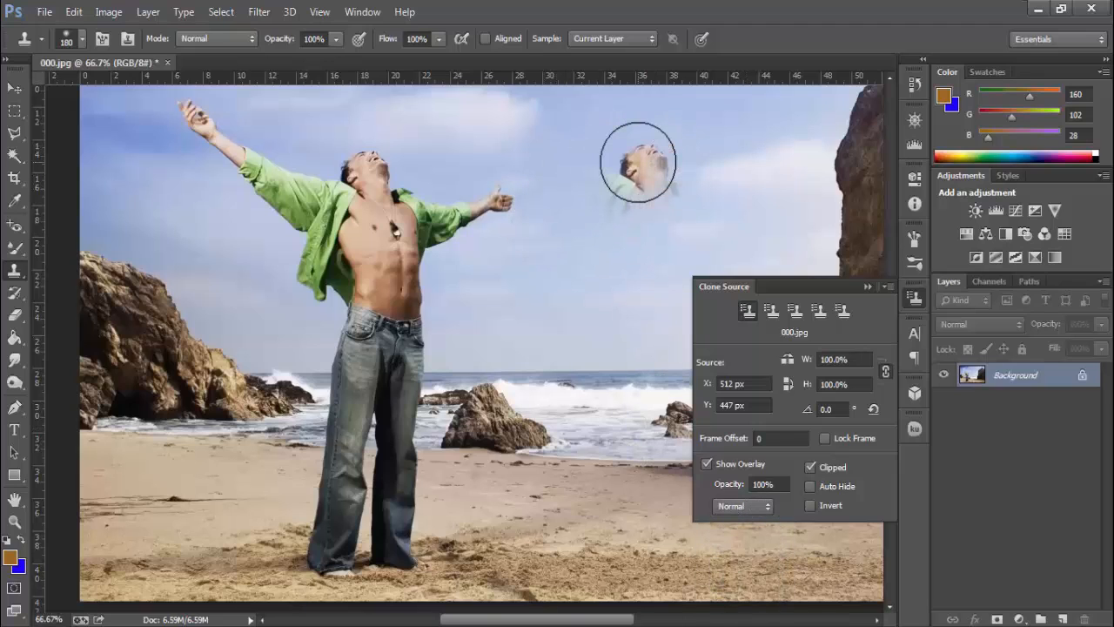
Step: Set the overlay blend mode to Darken and stamp a copy of the man's head in the open sky
left_click(731, 508)
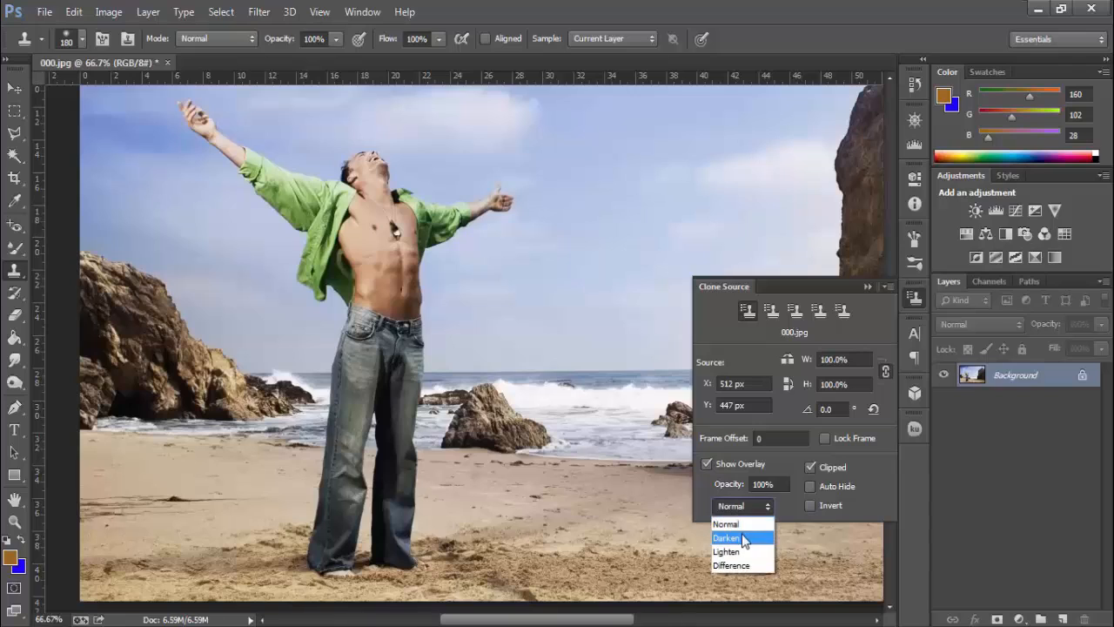
left_click(735, 536)
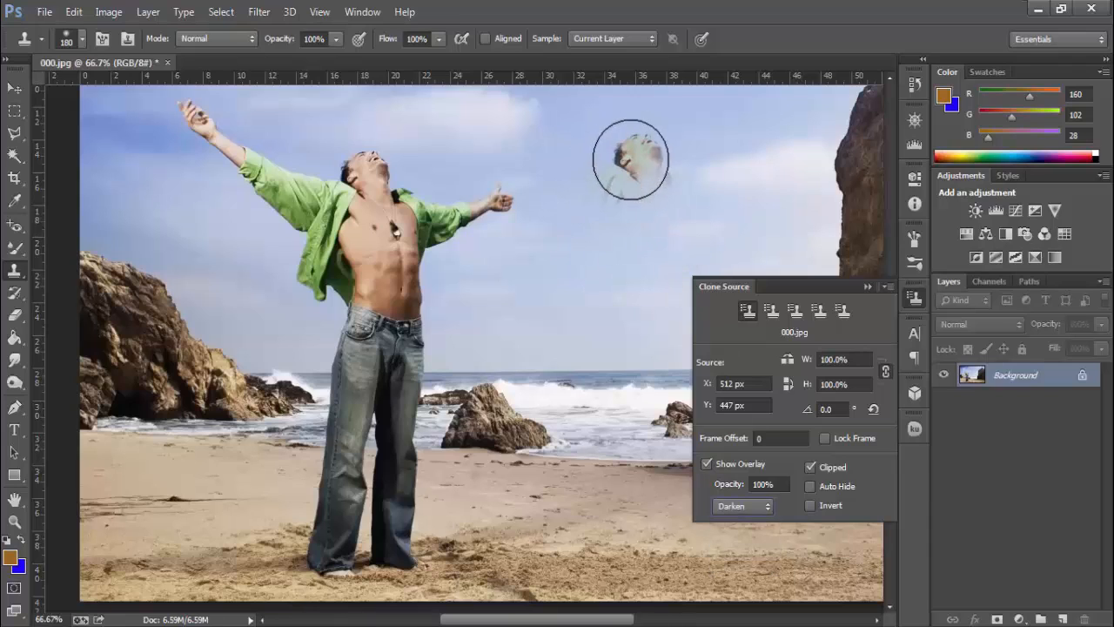
left_click(628, 170)
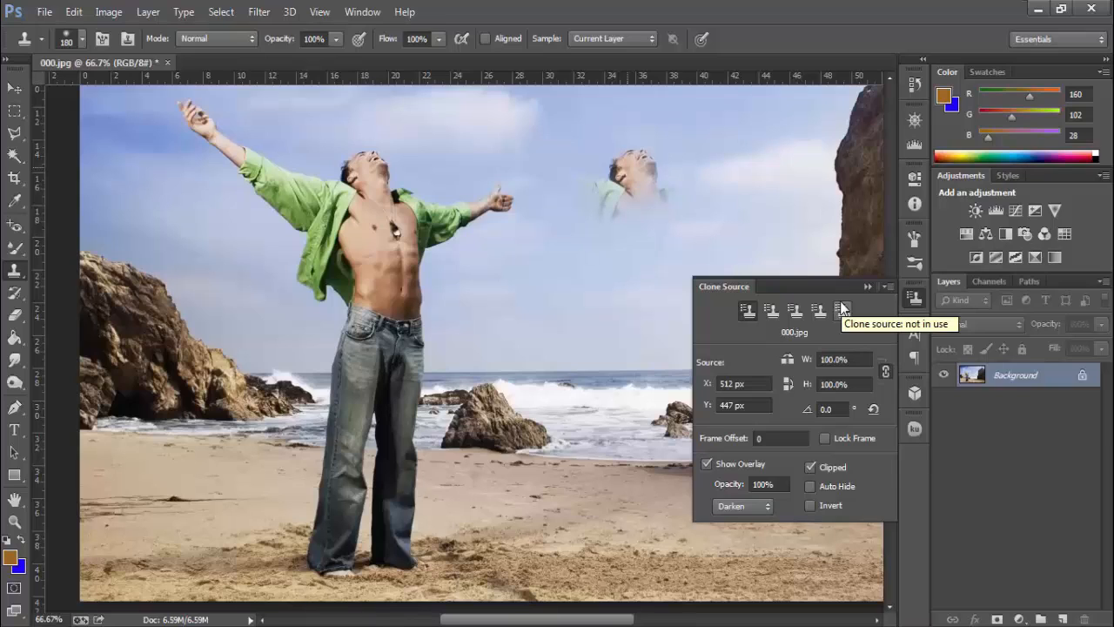
Step: Set the overlay blend mode to Lighten and stamp a second head copy nearer the cliff
left_click(732, 507)
left_click(728, 551)
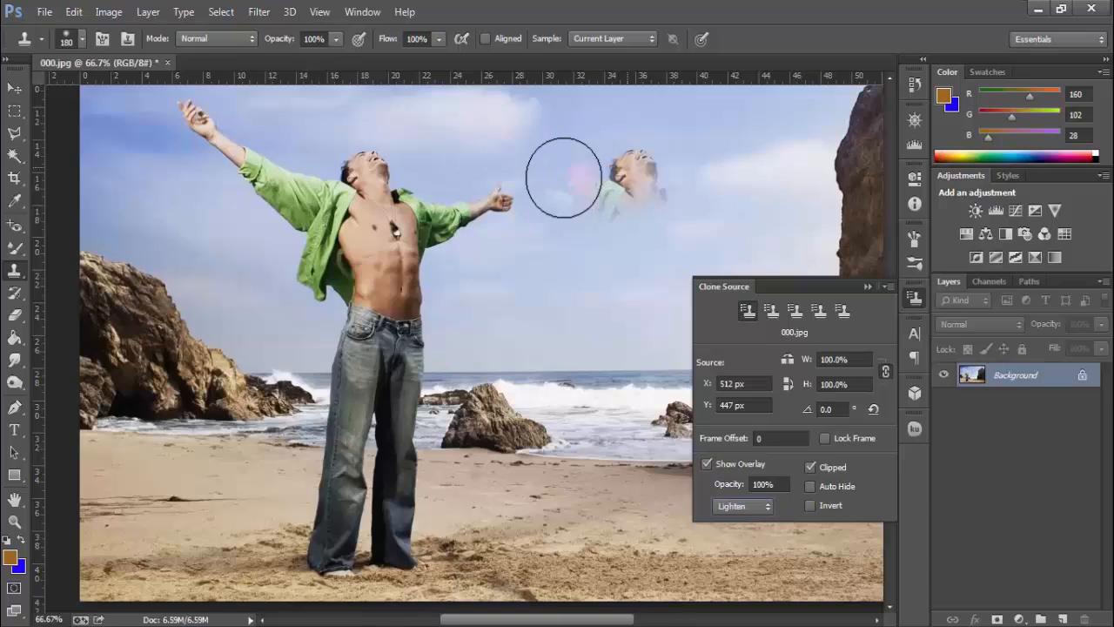
left_click(727, 176)
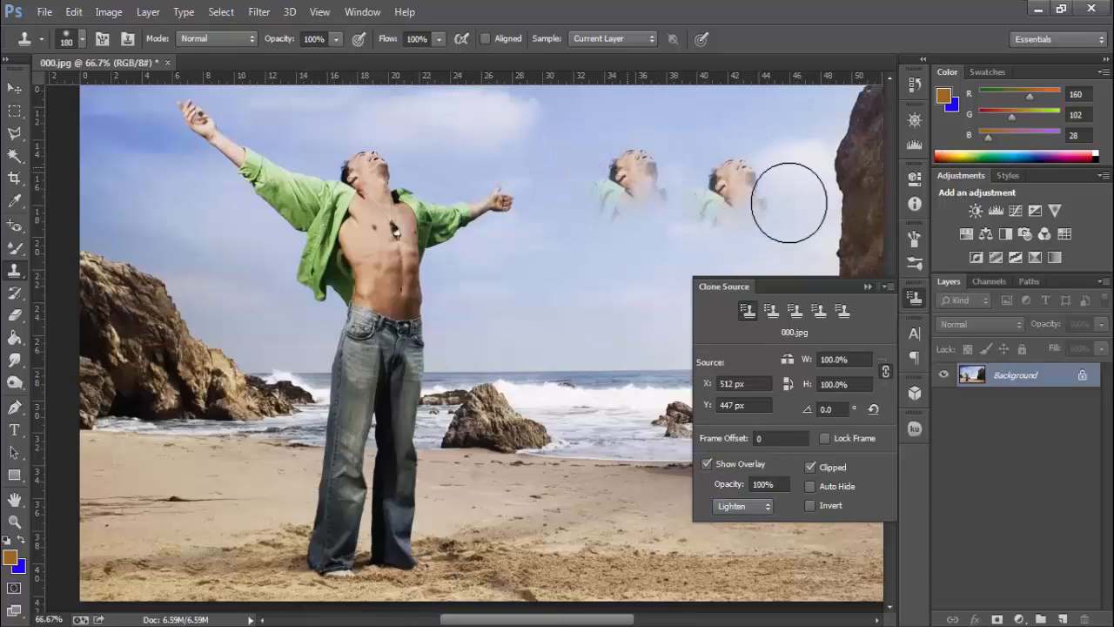
Step: Set the overlay blend mode to Difference and stamp a third head copy lower in the sky
left_click(757, 507)
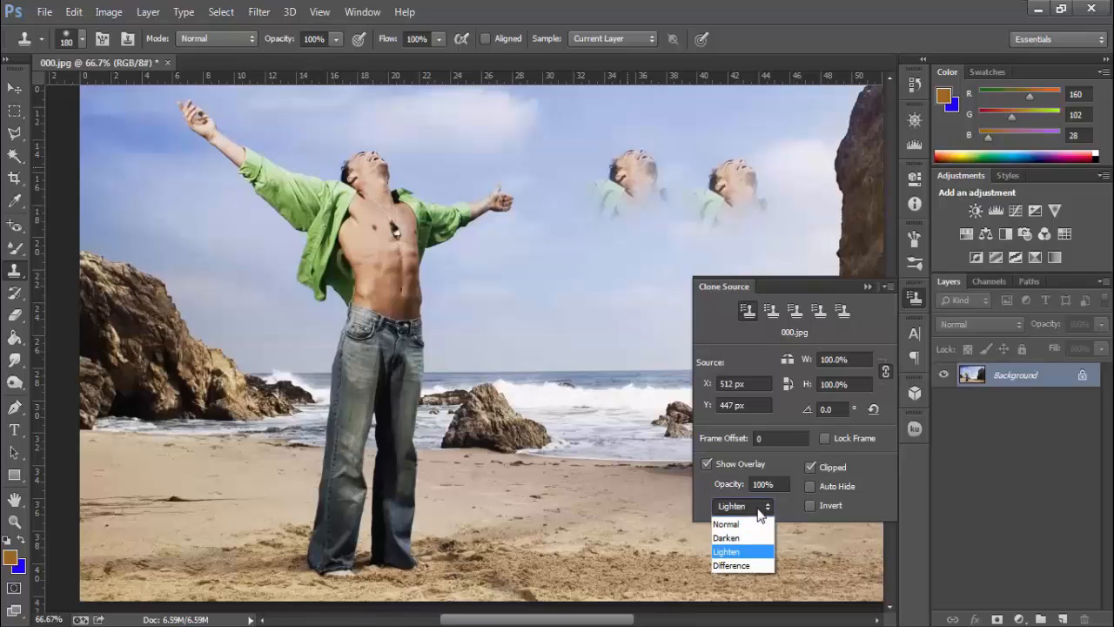
left_click(744, 567)
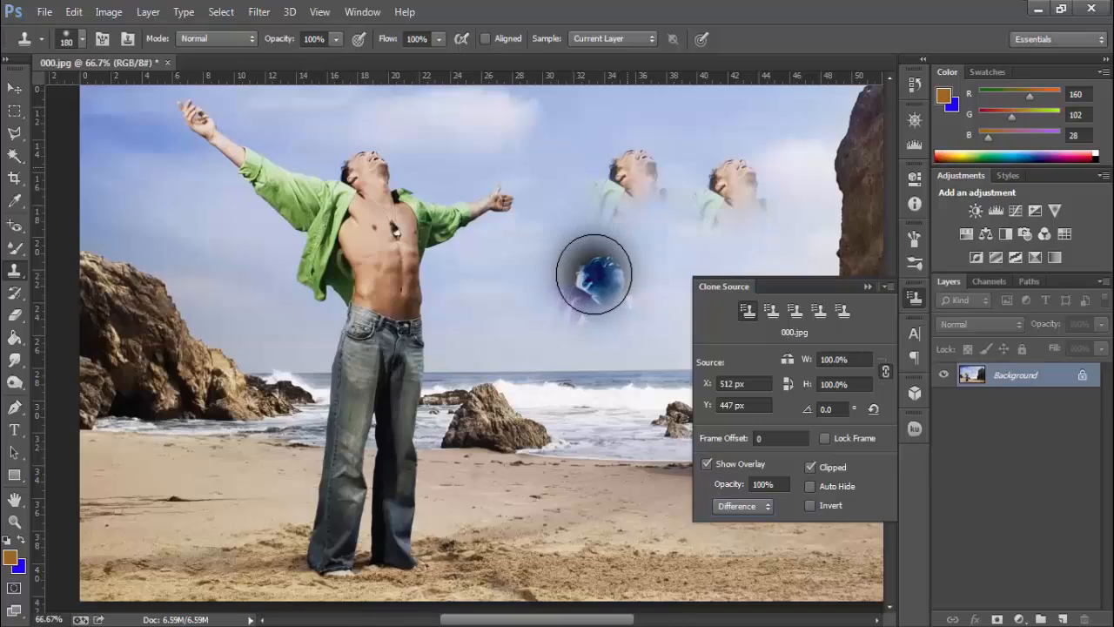
left_click(595, 275)
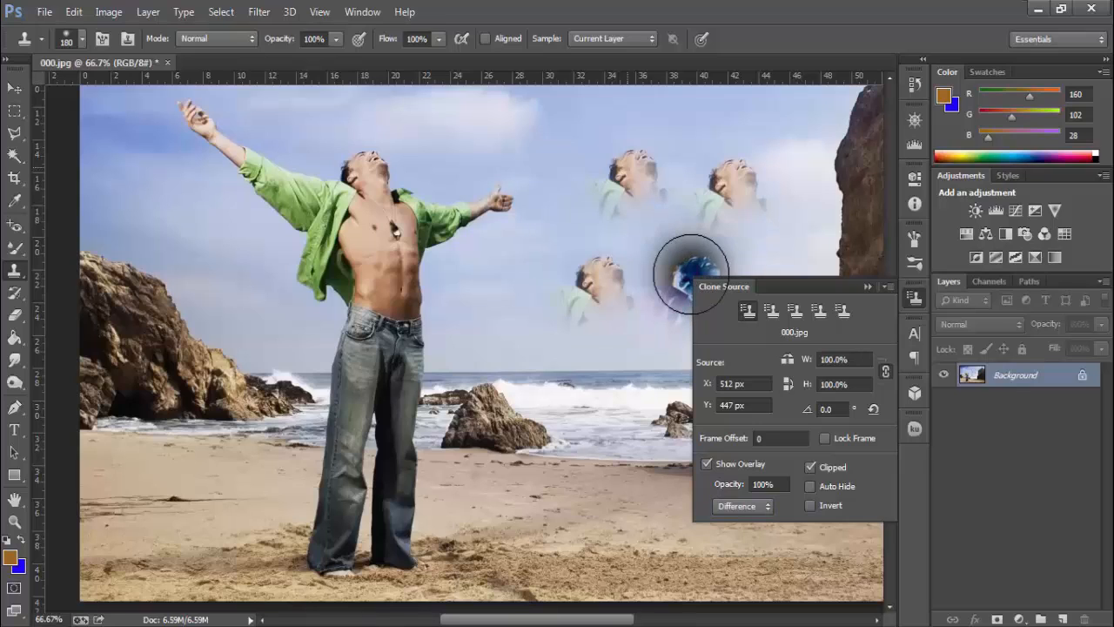
Step: Undo the head copies in the sky, restore the overlay blend mode to Normal, and undo one more test stroke
key("ctrl+alt+z")
key("ctrl+alt+z")
key("ctrl+alt+z")
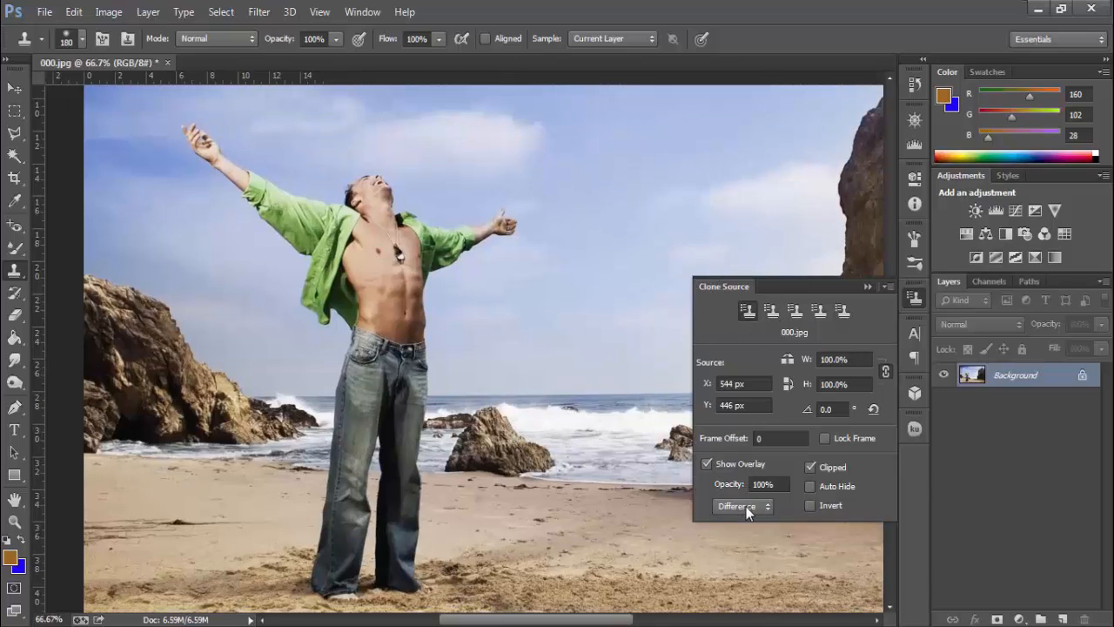
left_click(742, 506)
left_click(732, 523)
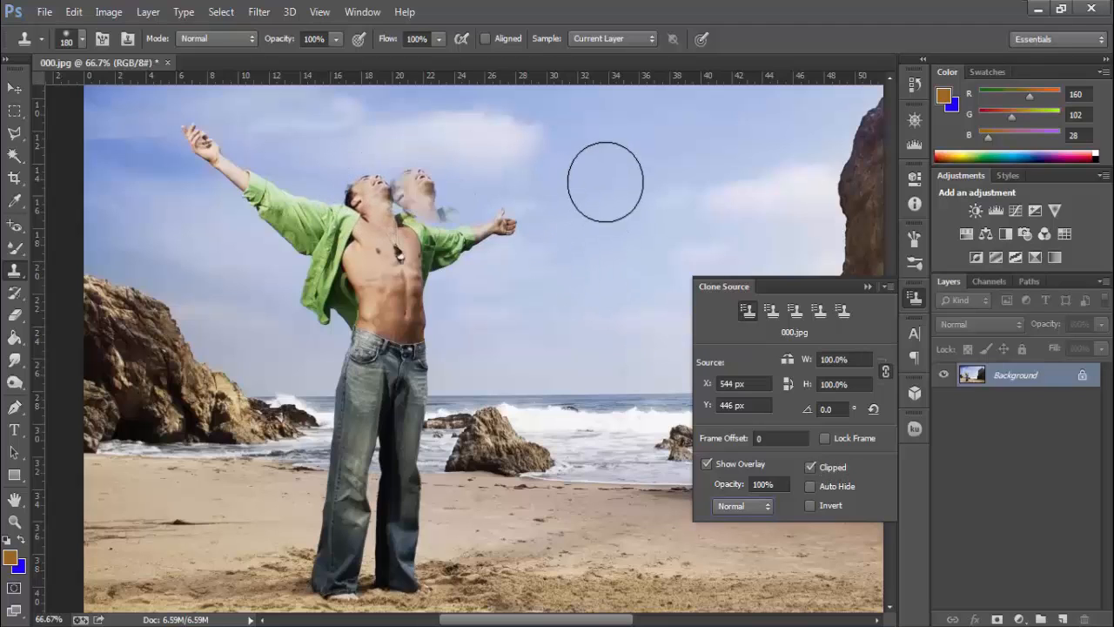
mouse_move(604, 177)
left_mouse_down()
mouse_move(633, 184)
mouse_move(590, 169)
mouse_move(641, 201)
mouse_move(629, 195)
mouse_move(649, 194)
mouse_move(658, 169)
mouse_move(626, 177)
mouse_move(658, 173)
left_mouse_up()
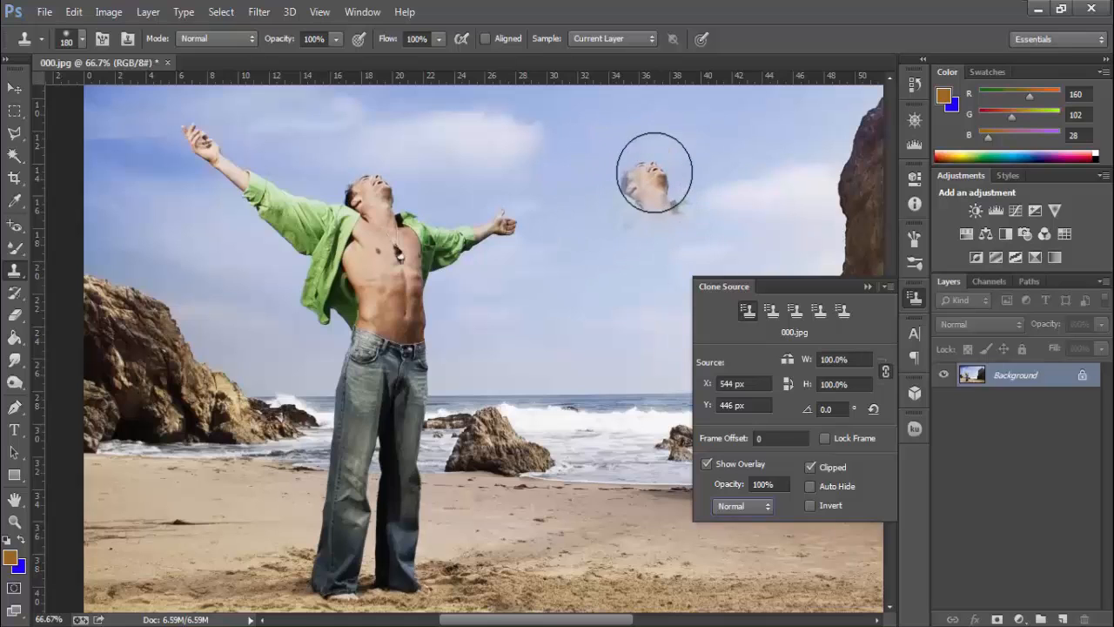
key("ctrl+z")
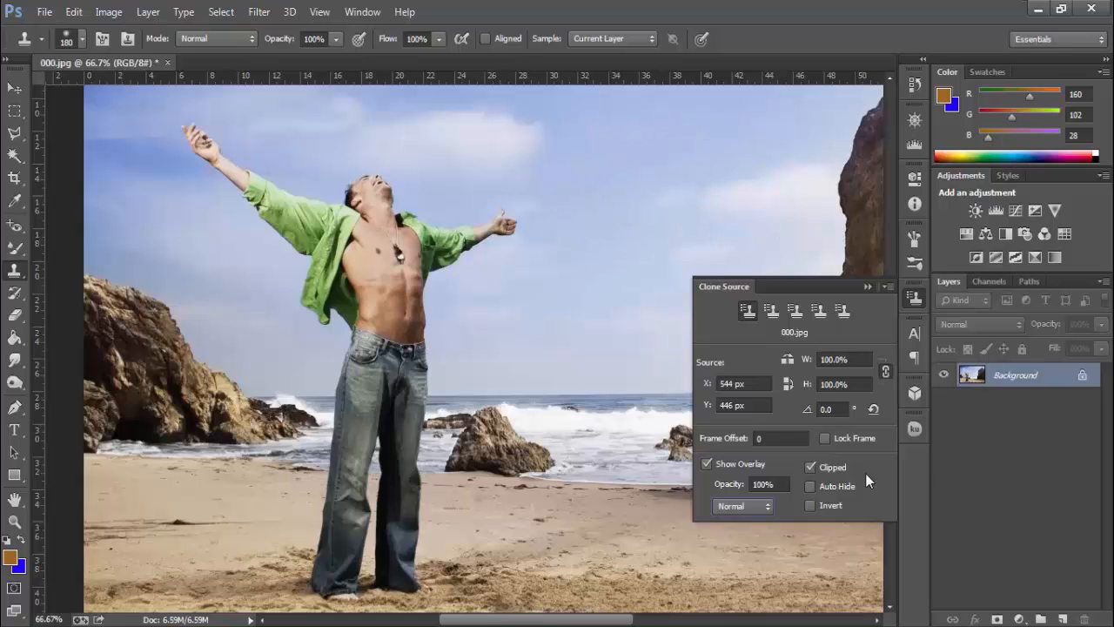
Step: Turn off clipping of the source overlay and stamp a copy of the man's head in the sky
left_click(811, 469)
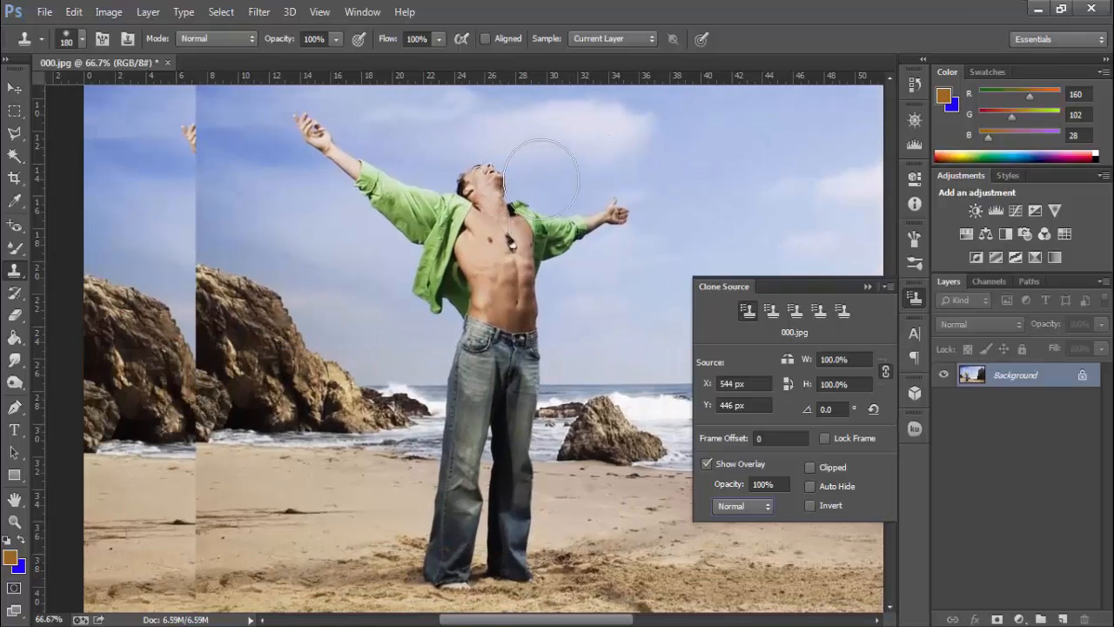
left_click(552, 177)
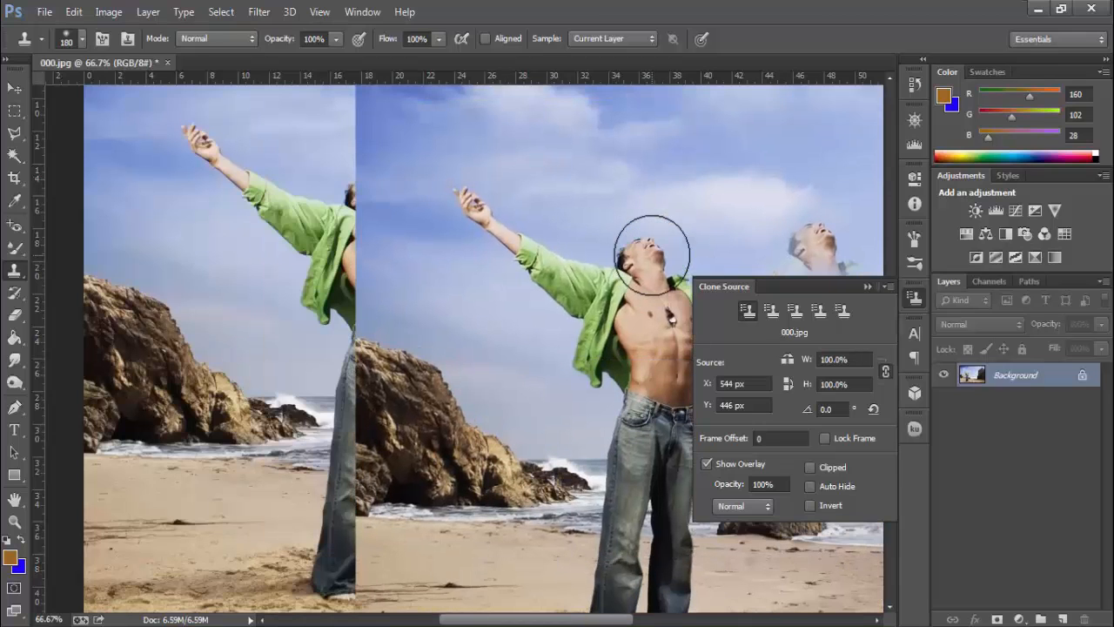
Step: Stamp another head copy in the sky and turn clipping of the source overlay back on
left_click(621, 174)
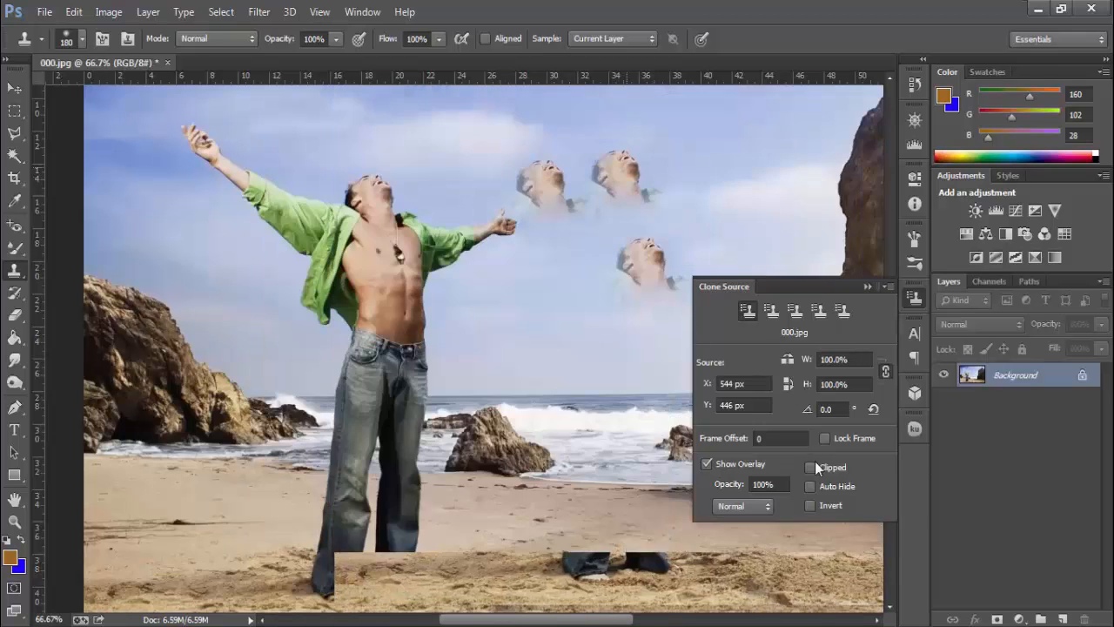
left_click(812, 471)
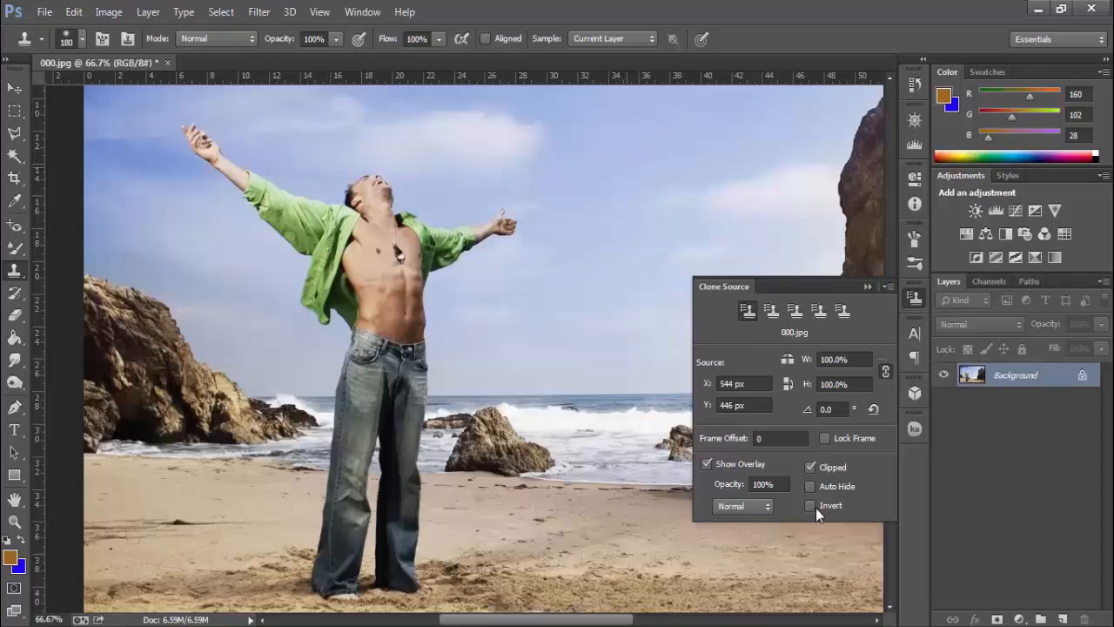
Step: Preview the inverted source overlay over the sky and shirt, and switch the overlay from Invert to Auto Hide
left_click(757, 506)
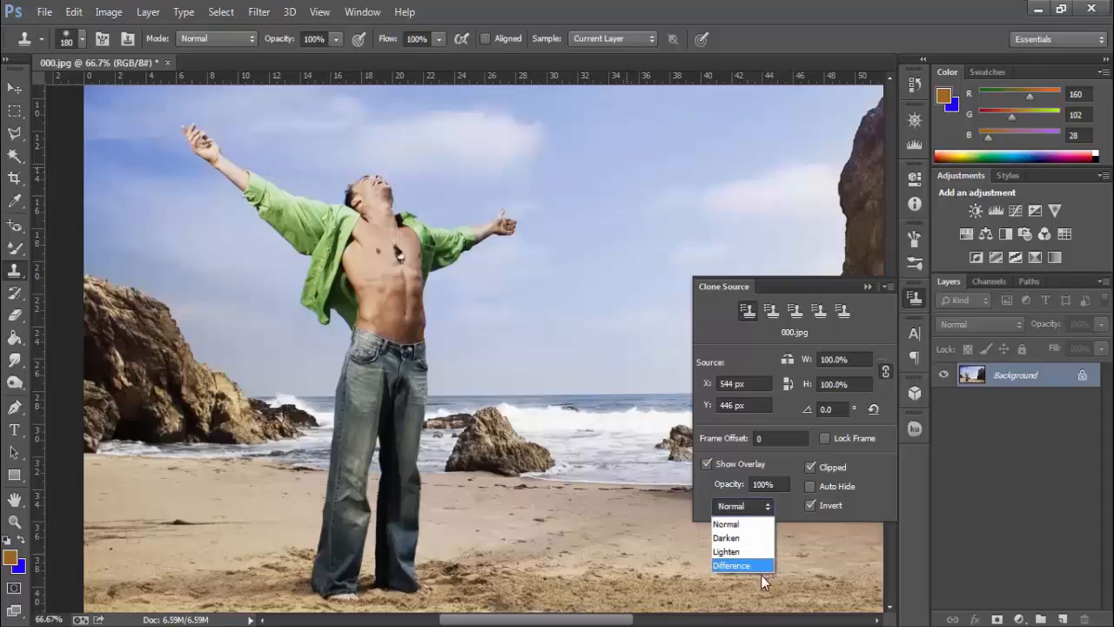
left_click(762, 509)
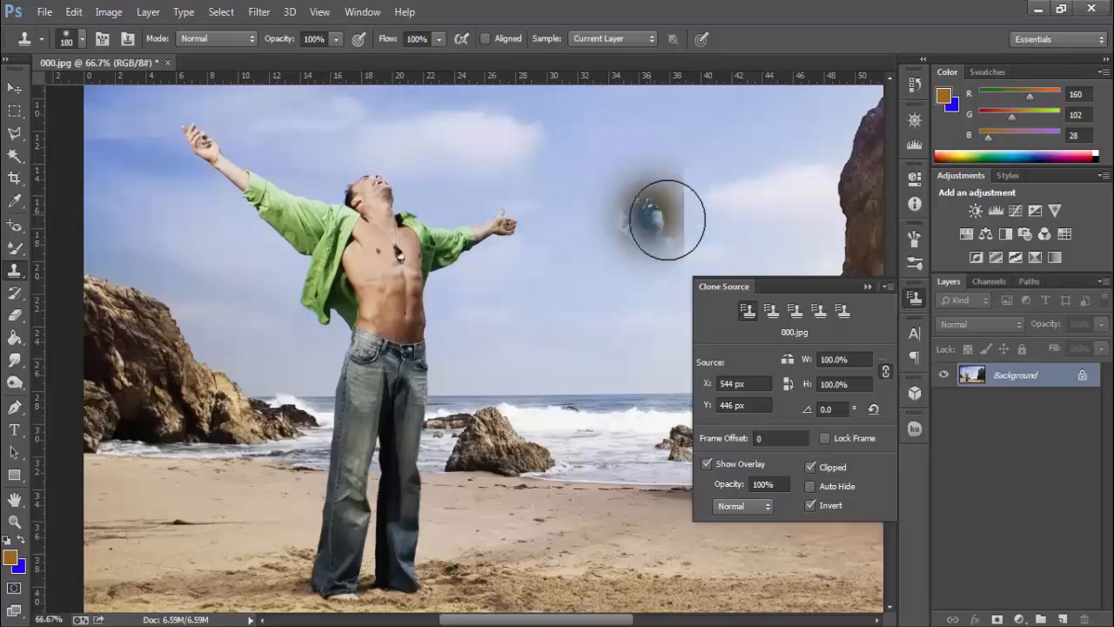
left_click_drag(659, 217, 595, 322)
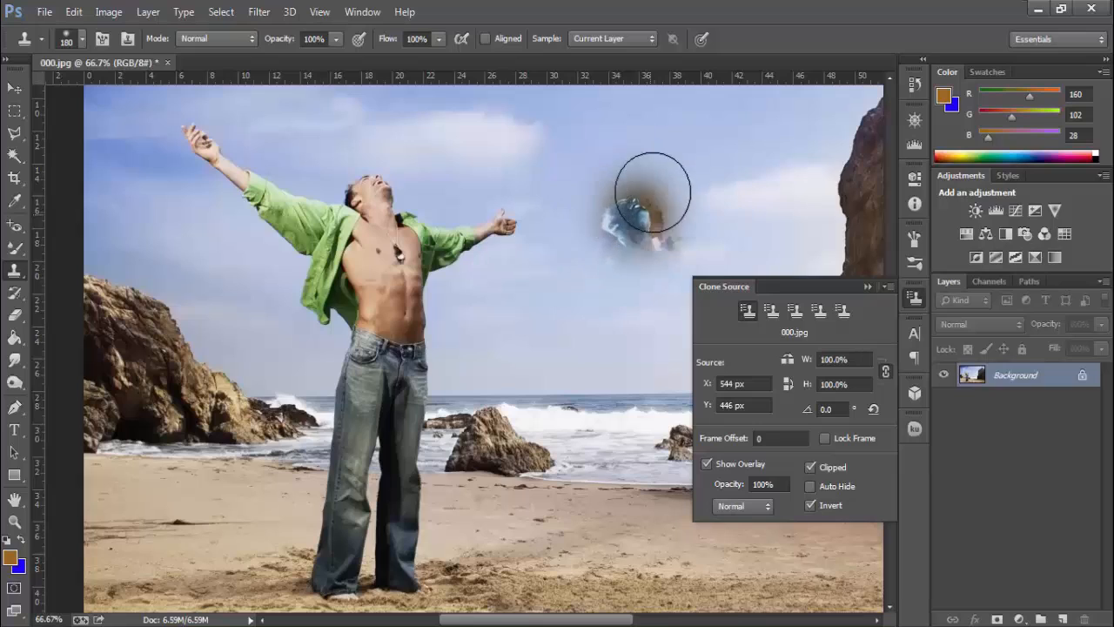
key("ctrl+z")
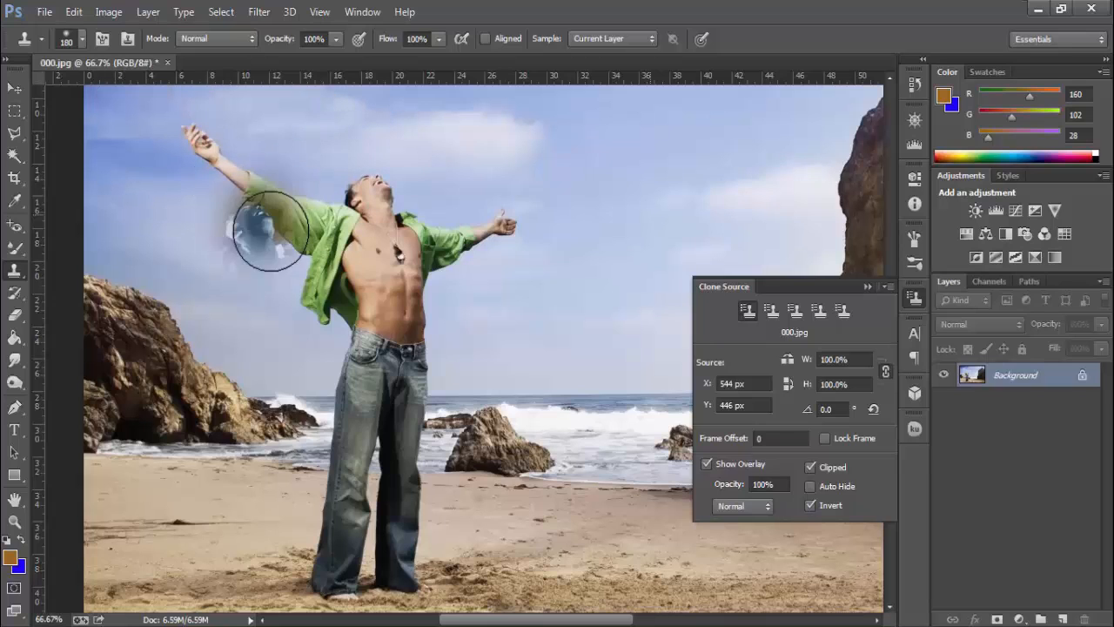
left_click(742, 507)
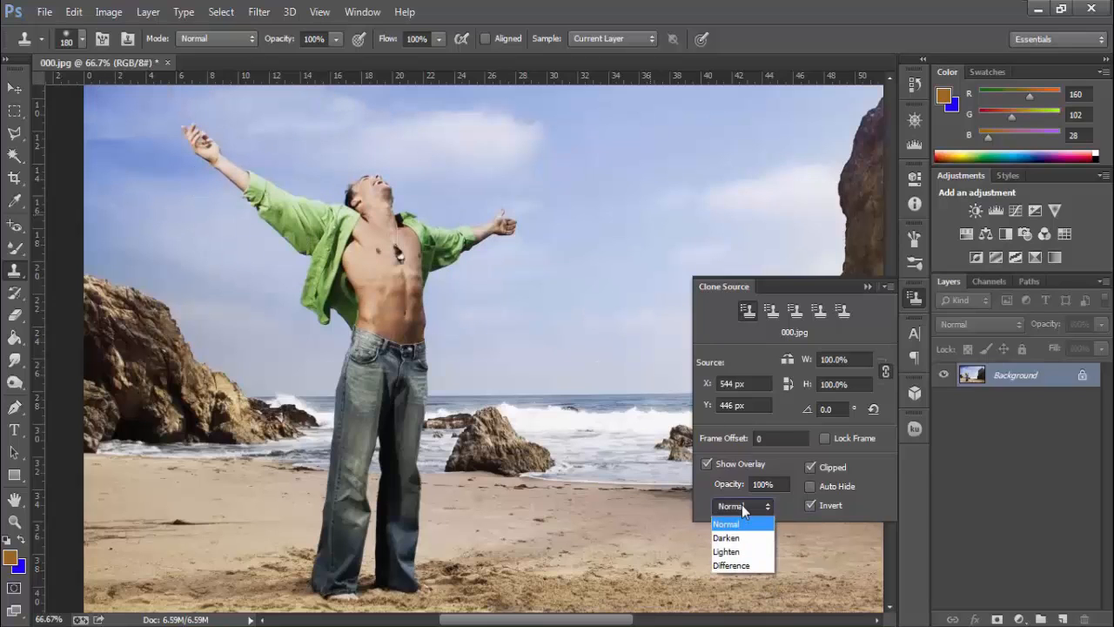
left_click(811, 505)
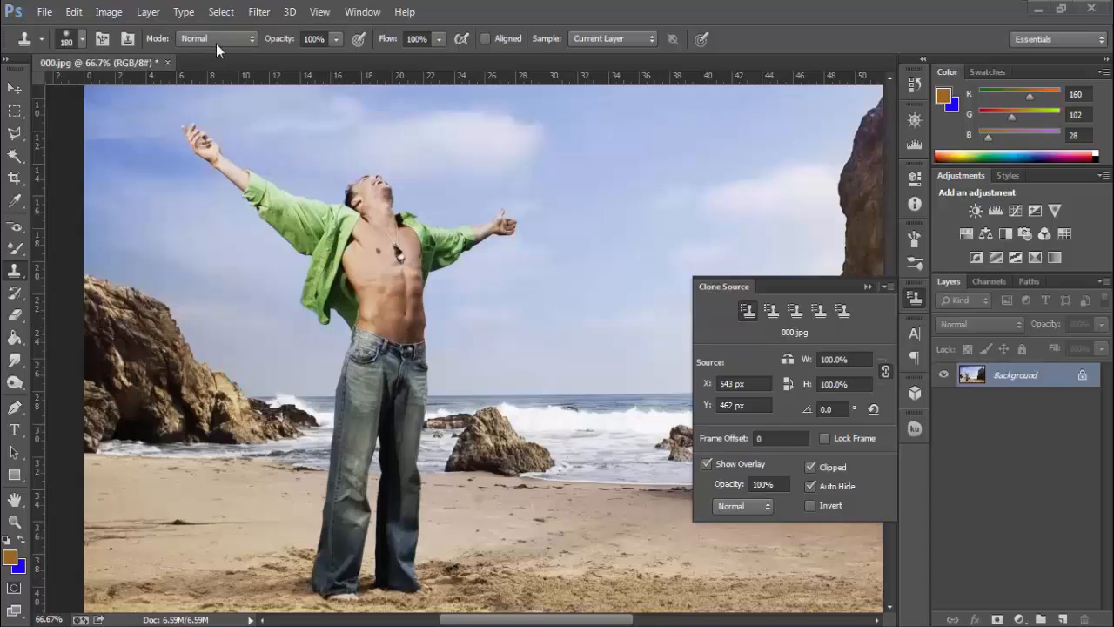
Step: Set the Clone Stamp to Multiply mode with a hard round 180 px brush and stamp the man's head in the sky
left_click(223, 41)
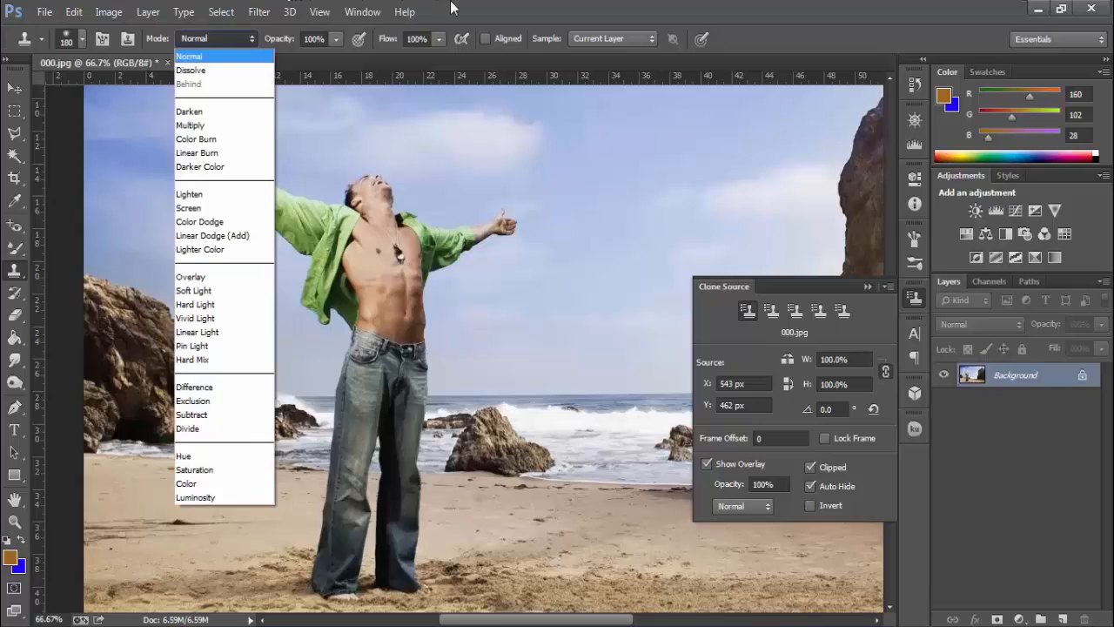
left_click(220, 127)
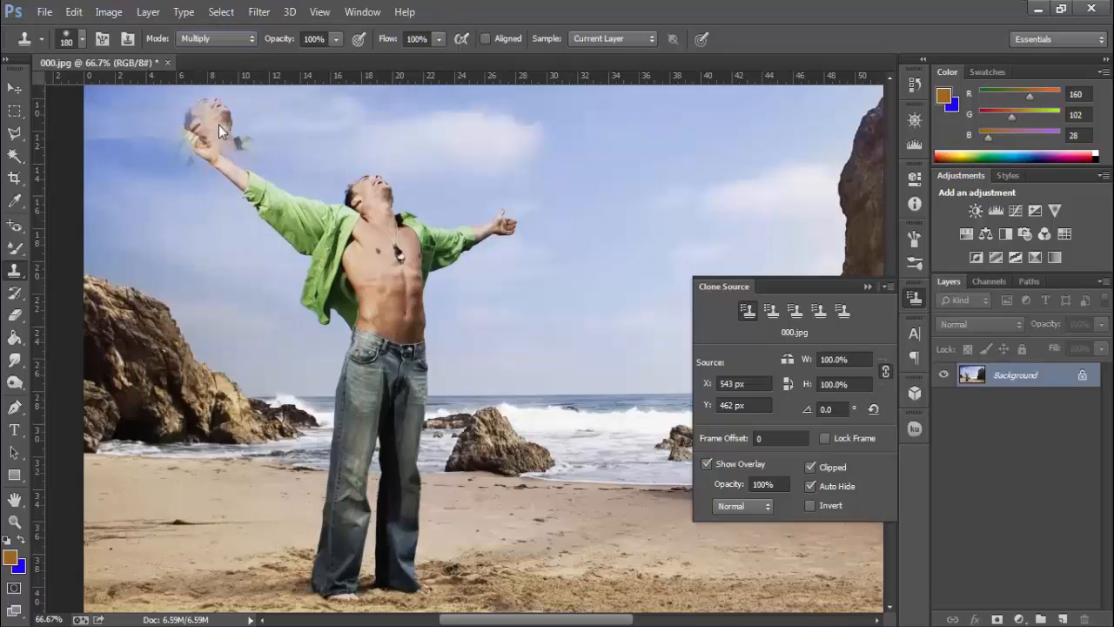
left_click(81, 40)
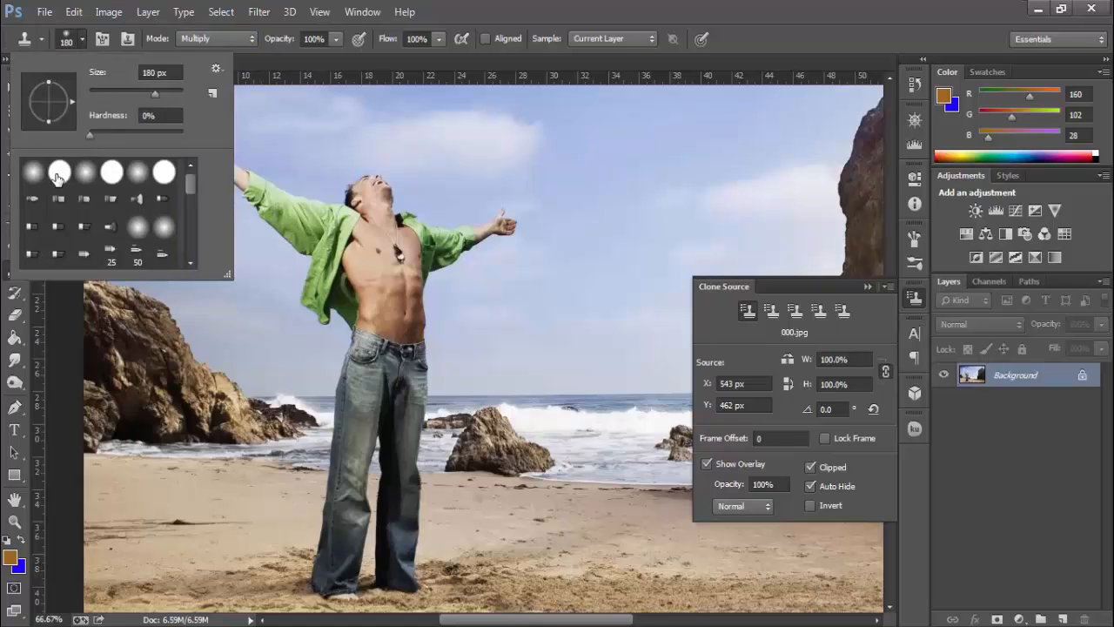
left_click(60, 172)
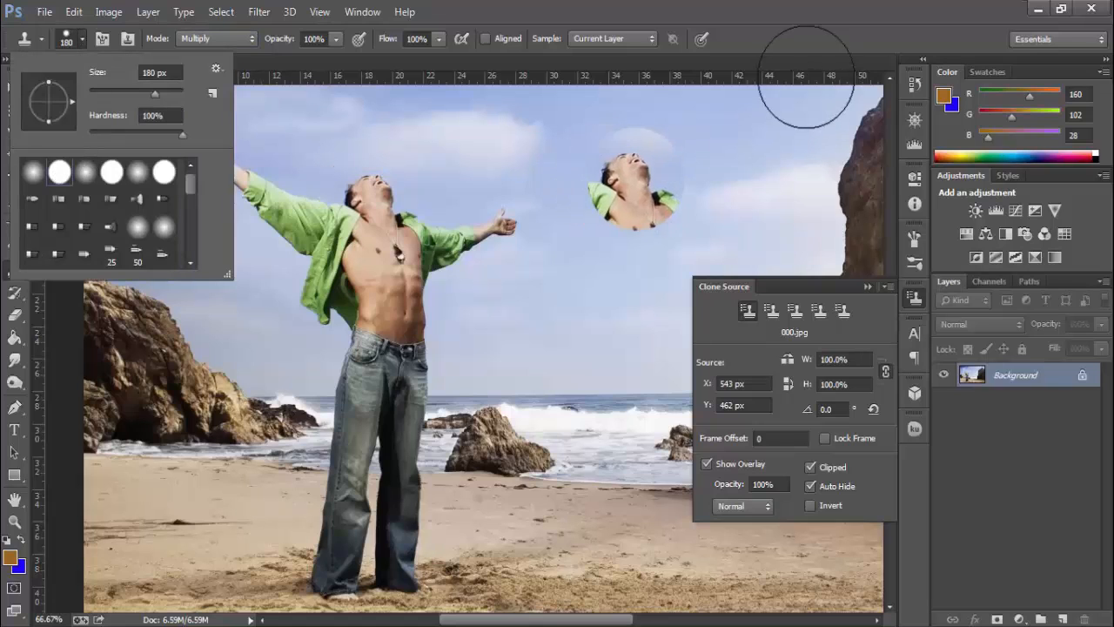
left_click(680, 170)
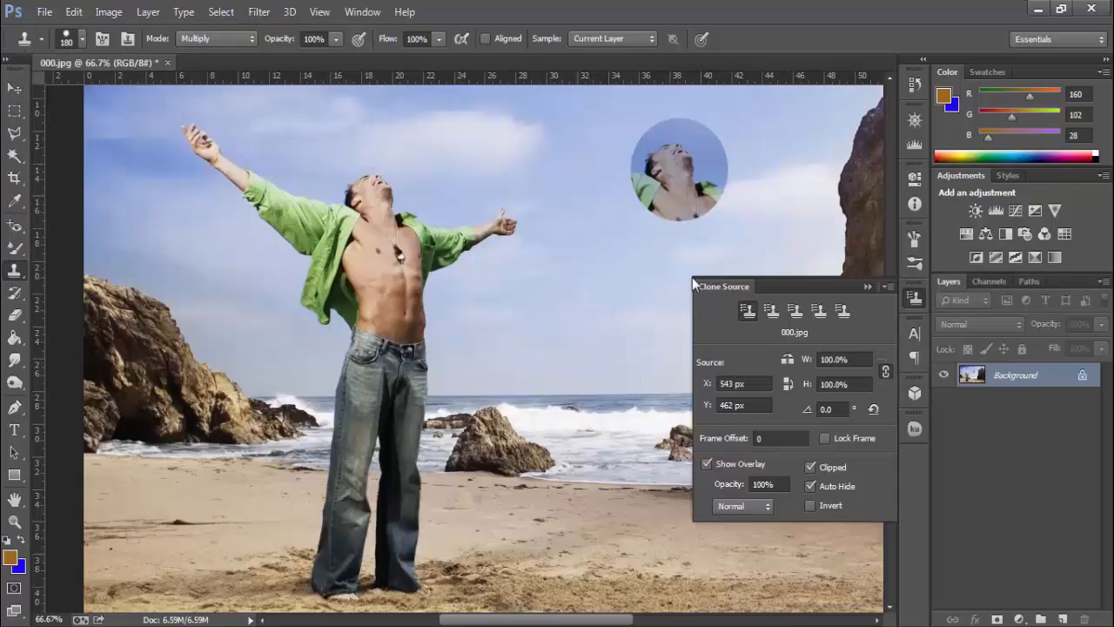
Step: Set the Clone Stamp to Soft Light mode and stamp a head copy between the raised hand and the Multiply copy
left_click(216, 42)
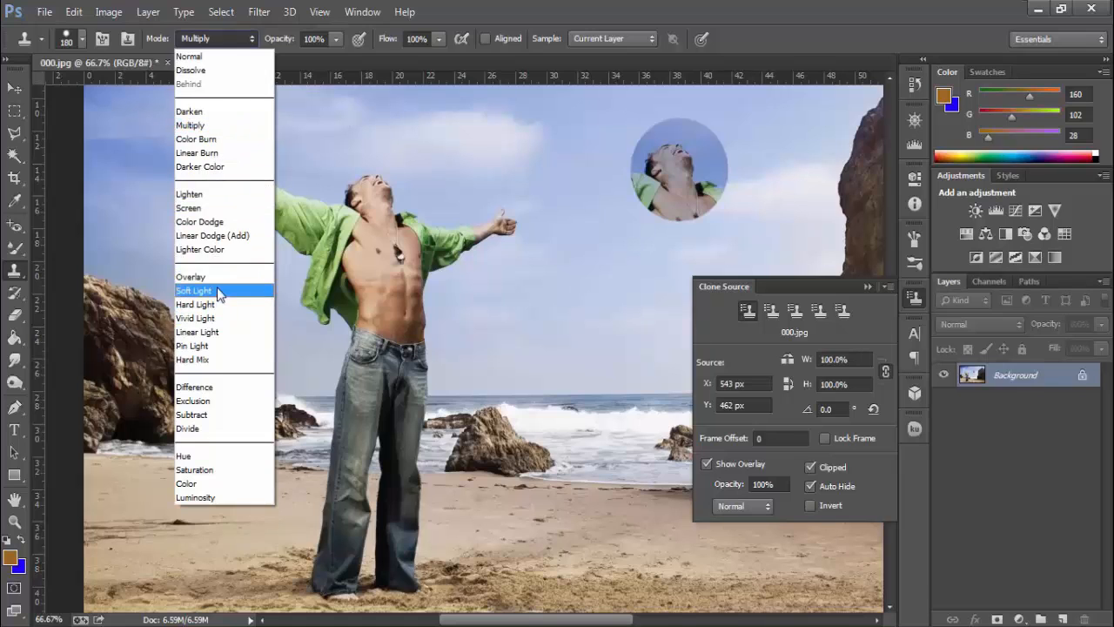
left_click(193, 291)
left_click(564, 174)
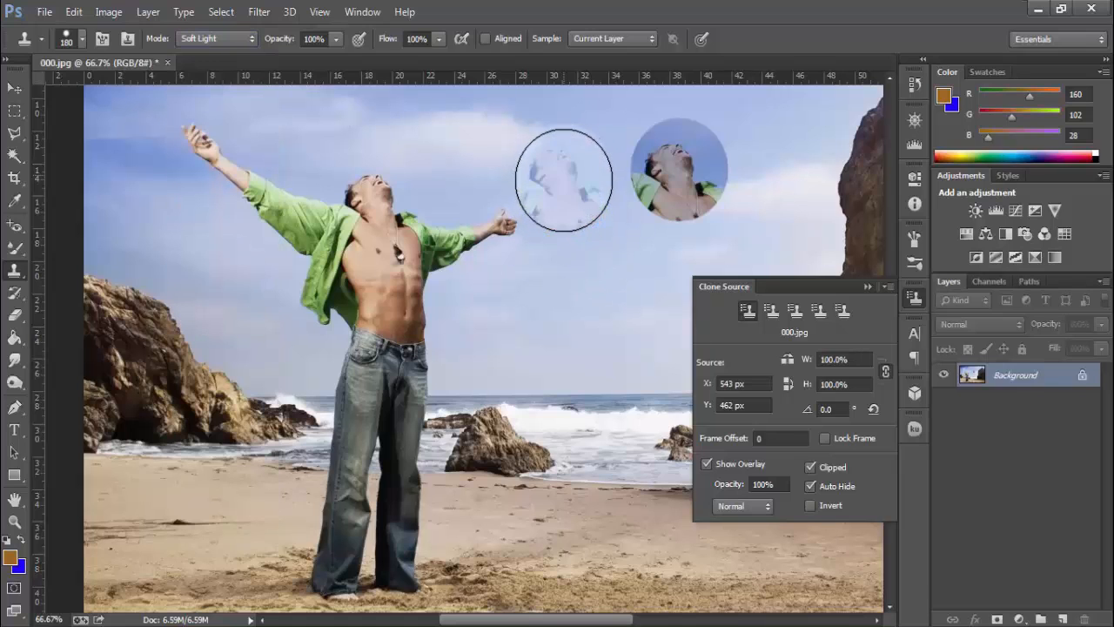
Step: Set the Clone Stamp to Hard Light mode and stamp a head copy below the Soft Light one
left_click(219, 39)
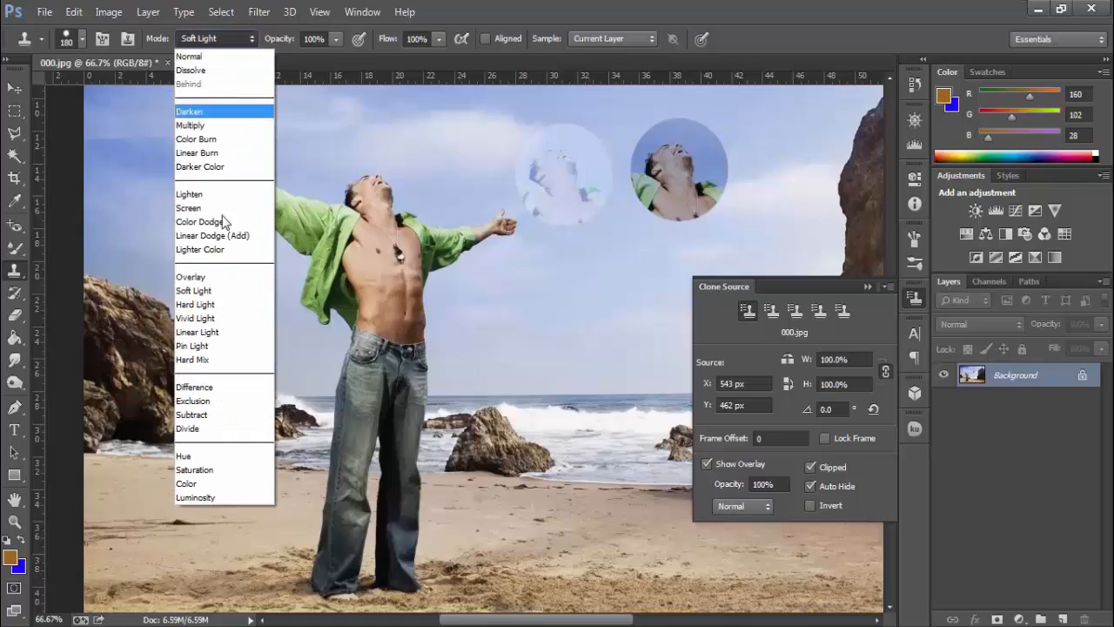
left_click(219, 315)
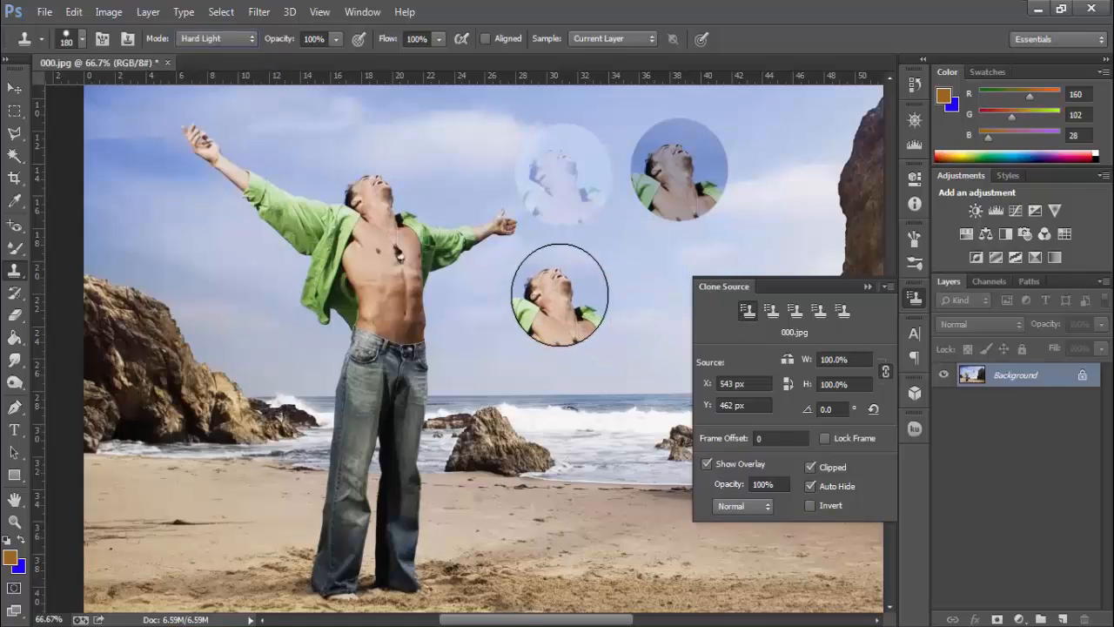
left_click(559, 293)
Step: Set the Clone Stamp to Difference mode, stamp a head copy below the Multiply one, and undo that stamp
left_click(233, 39)
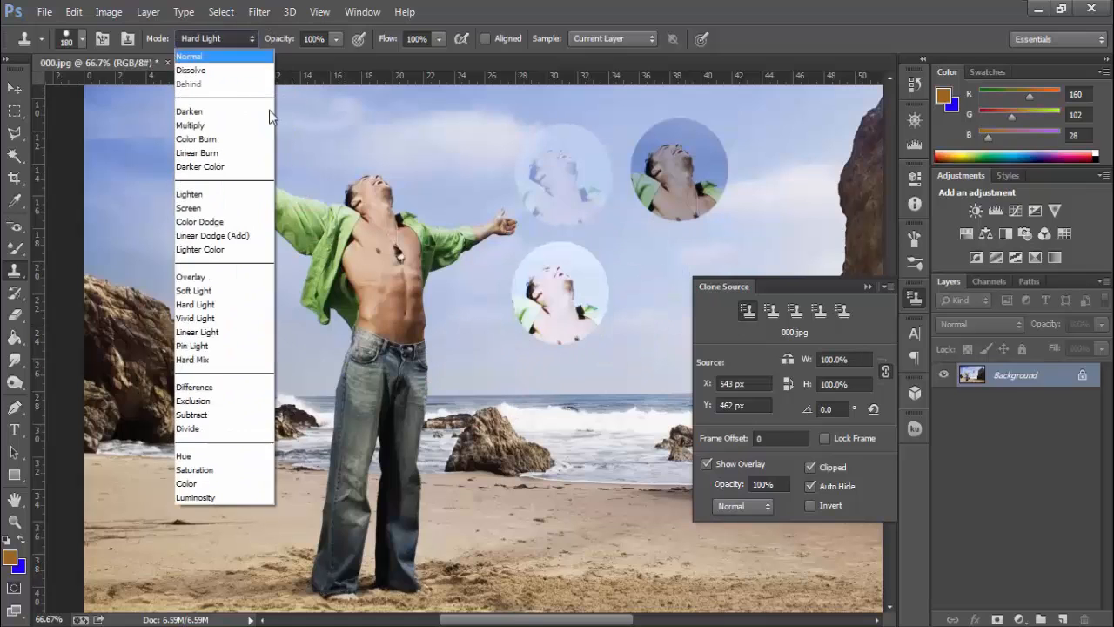
left_click(228, 388)
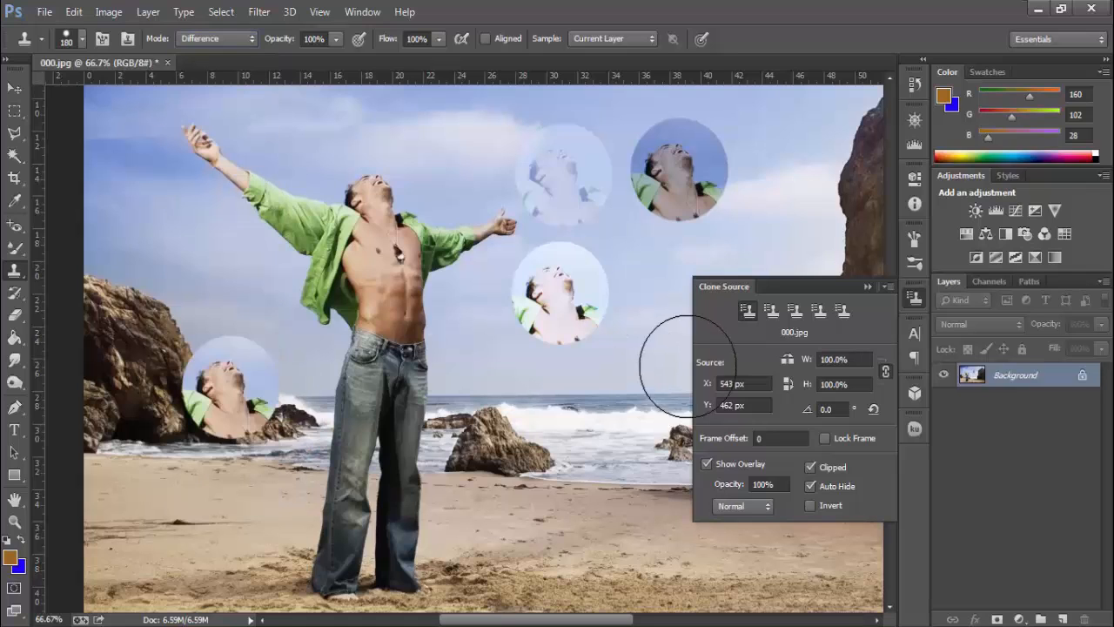
left_click(677, 286)
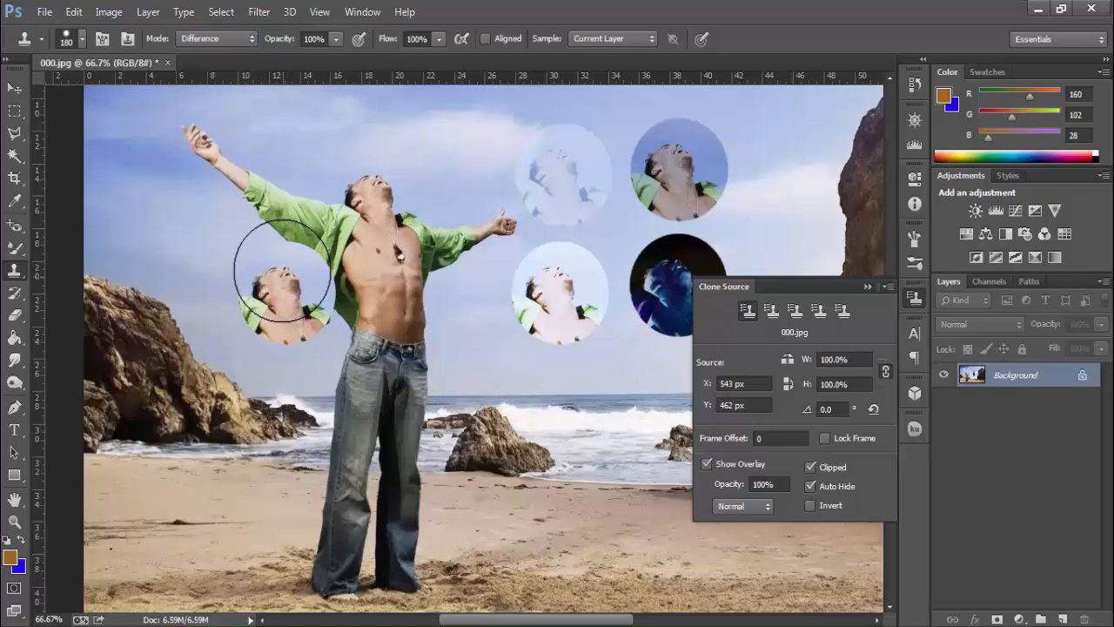
key("ctrl+z")
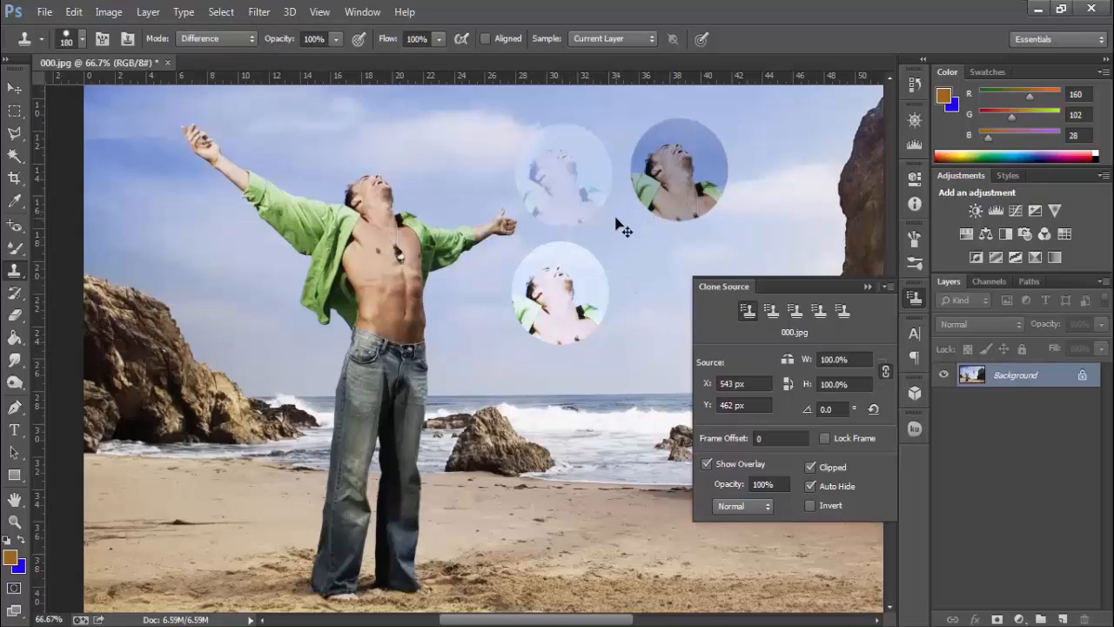
Step: Look through the overlay blend modes and collapse the Clone Source panel
left_click(745, 506)
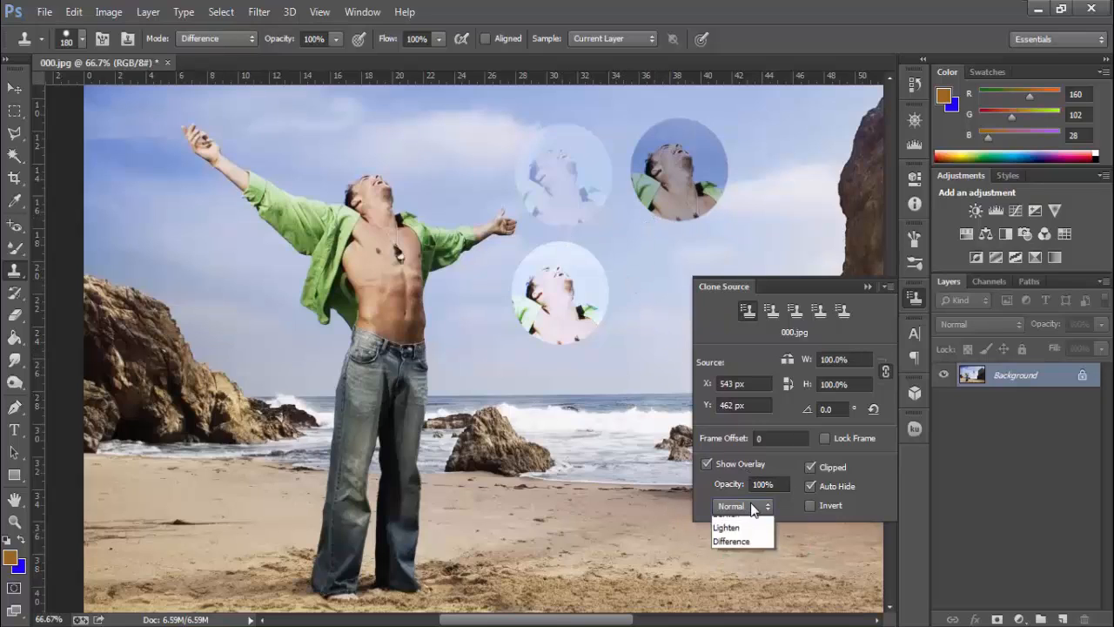
left_click(749, 565)
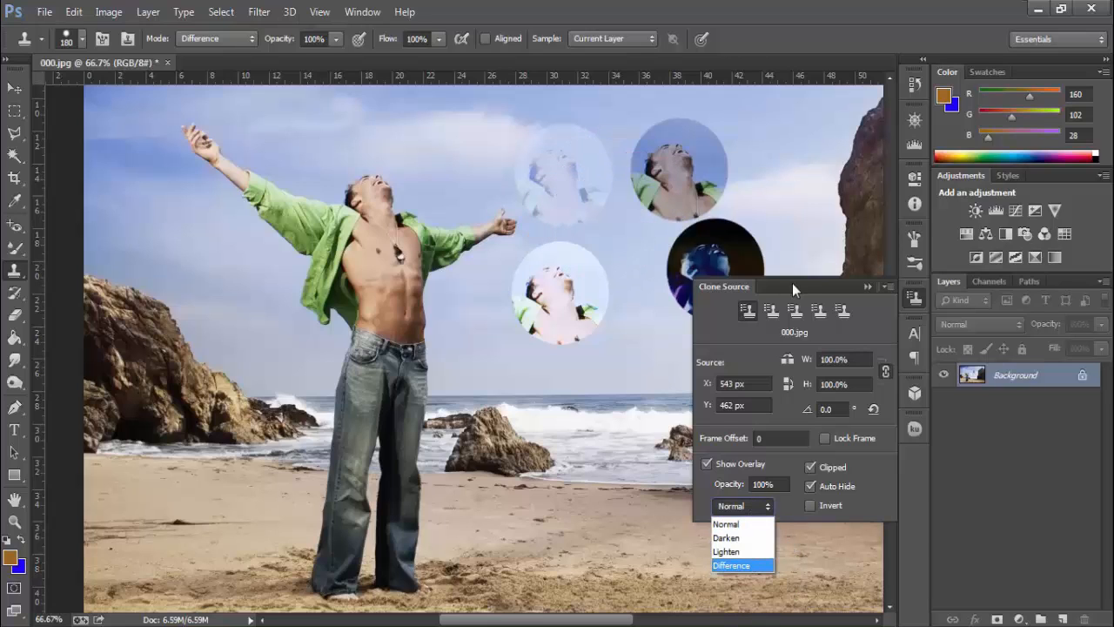
left_click(866, 288)
left_click(867, 286)
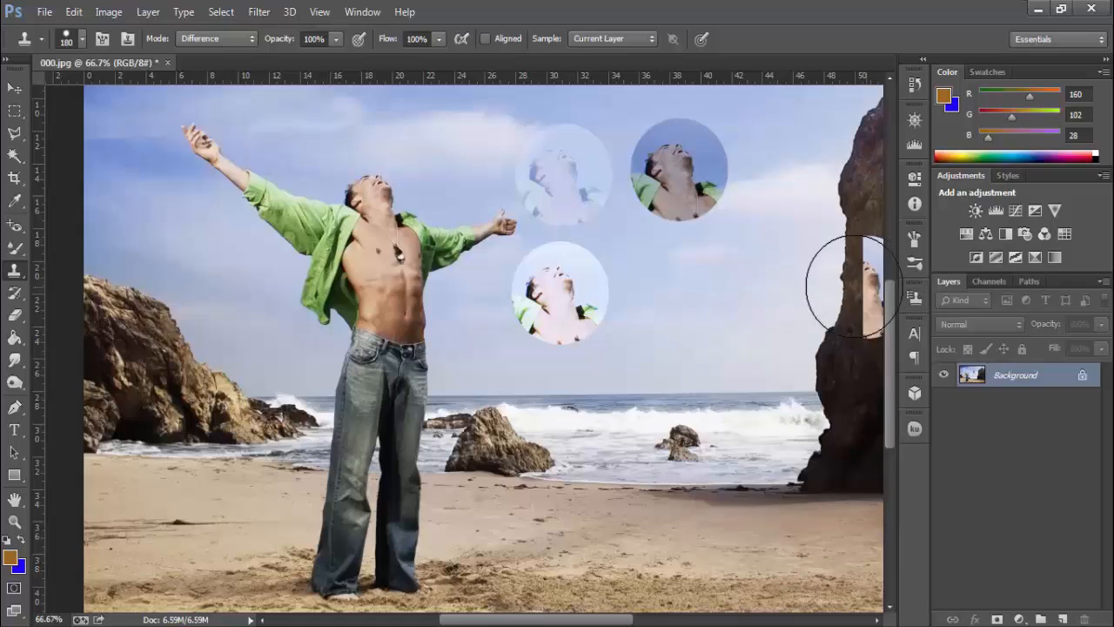
Step: Undo the remaining test copies in the sky and set the Clone Stamp's blending mode back to Normal
key("ctrl+alt+z")
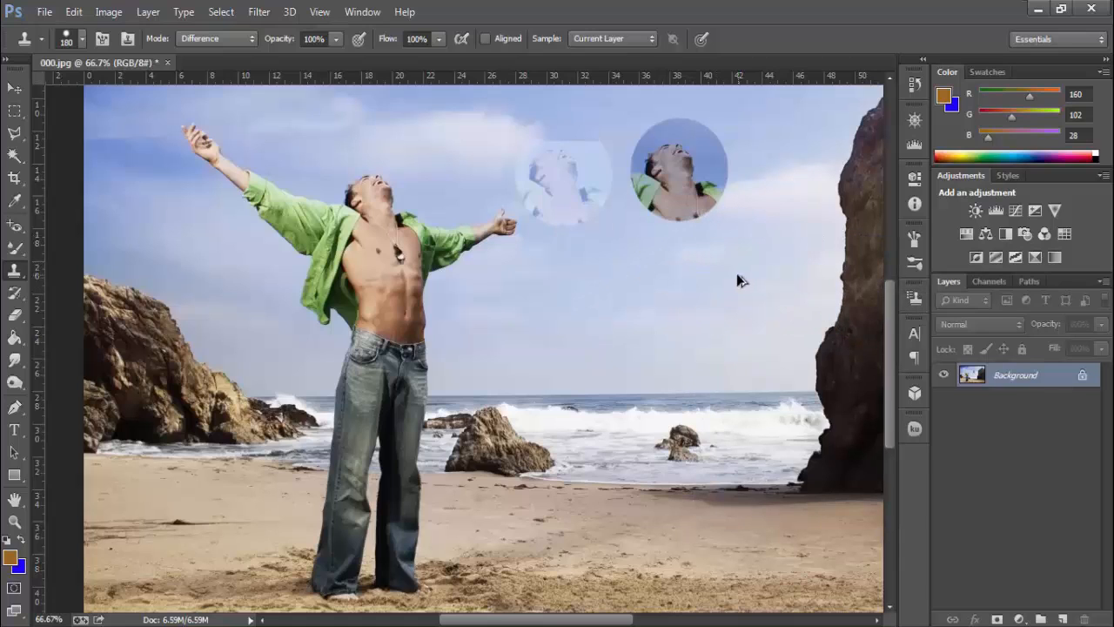
key("ctrl+alt+z")
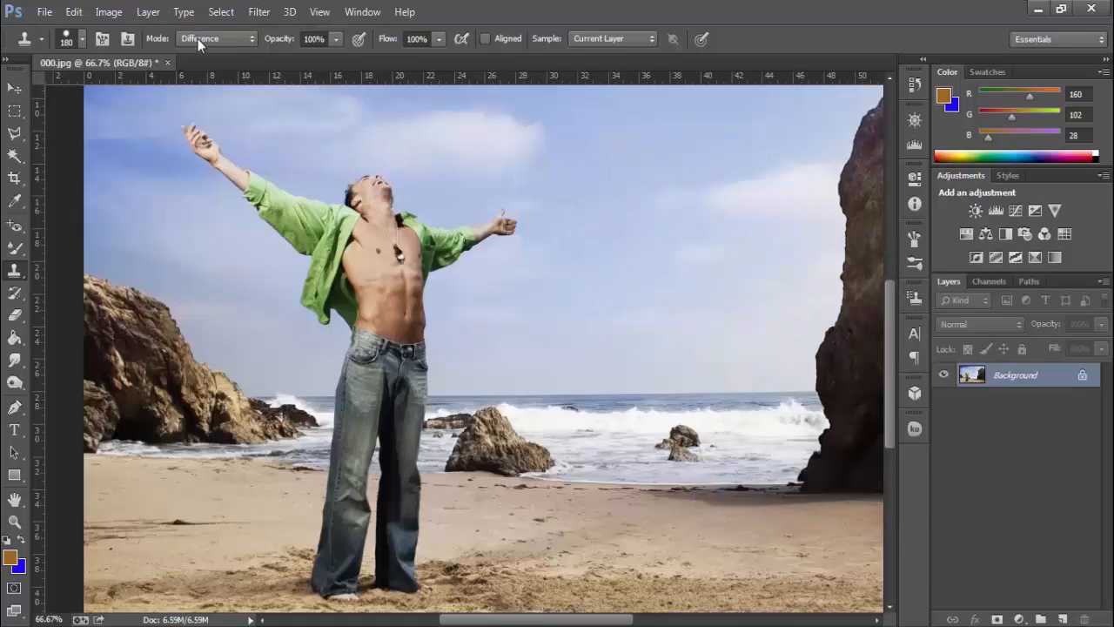
left_click(214, 38)
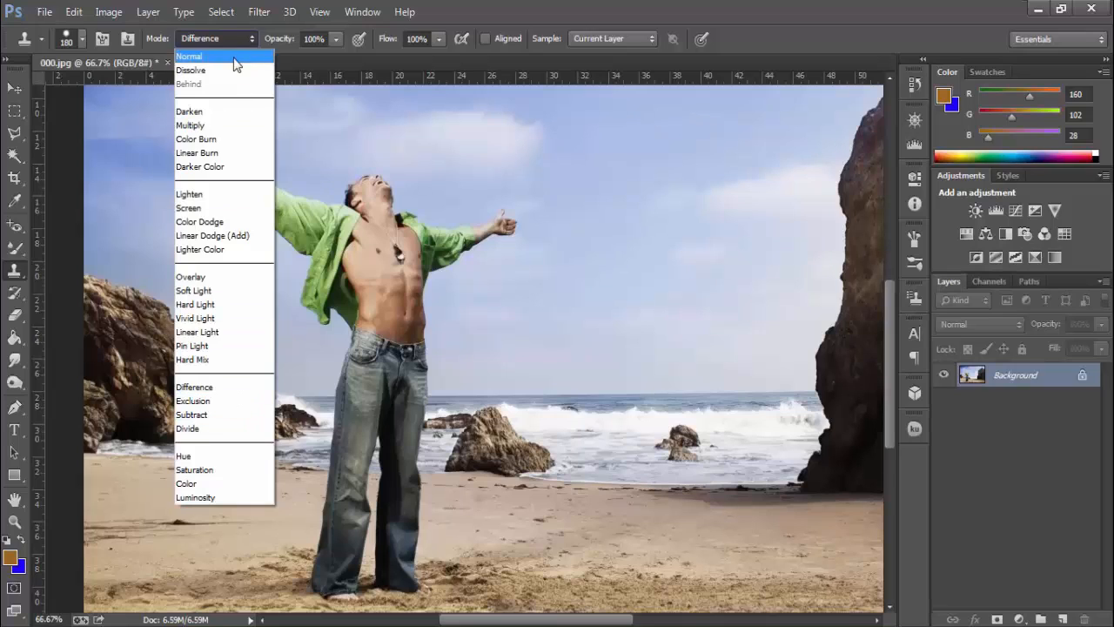
left_click(234, 56)
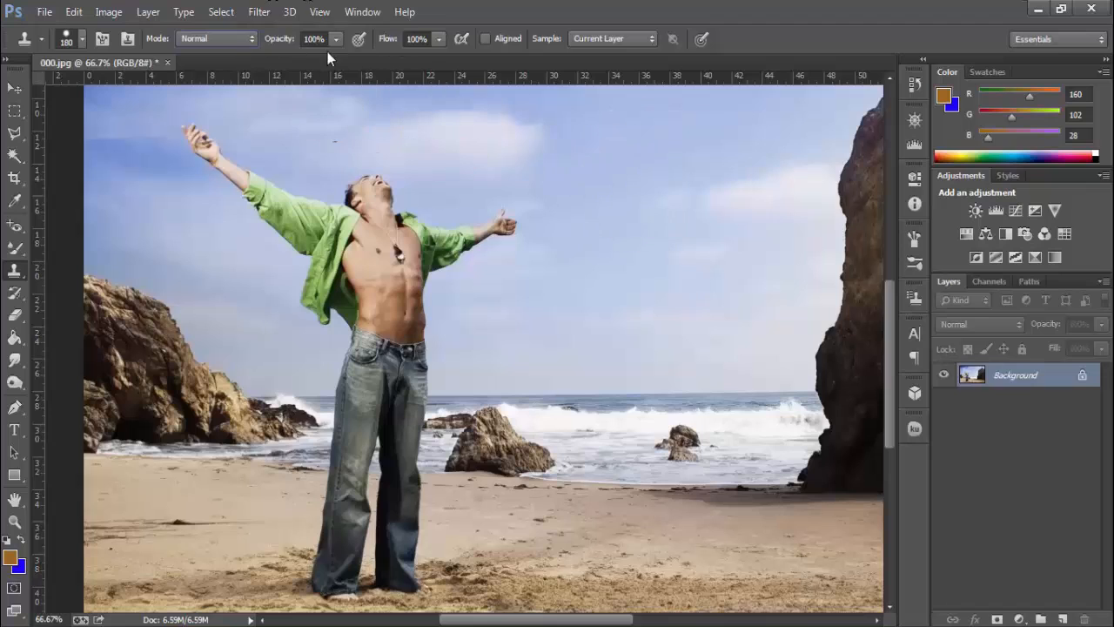
Step: Set the Clone Stamp opacity to 61%, stamp a head copy in the sky, and undo it
left_click_drag(285, 39, 250, 39)
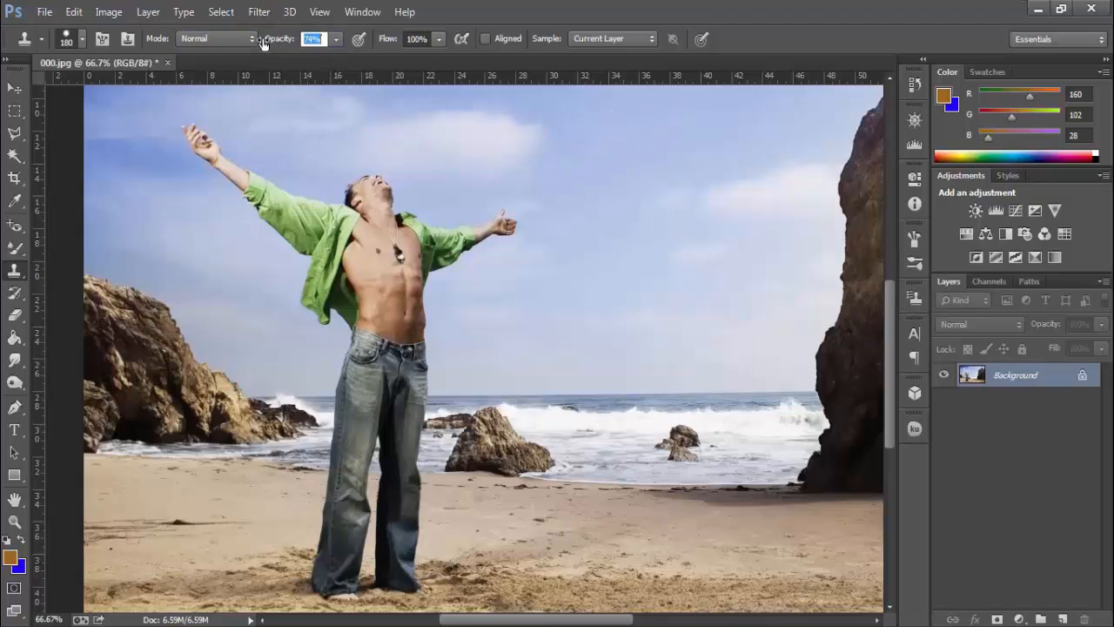
left_click(665, 184)
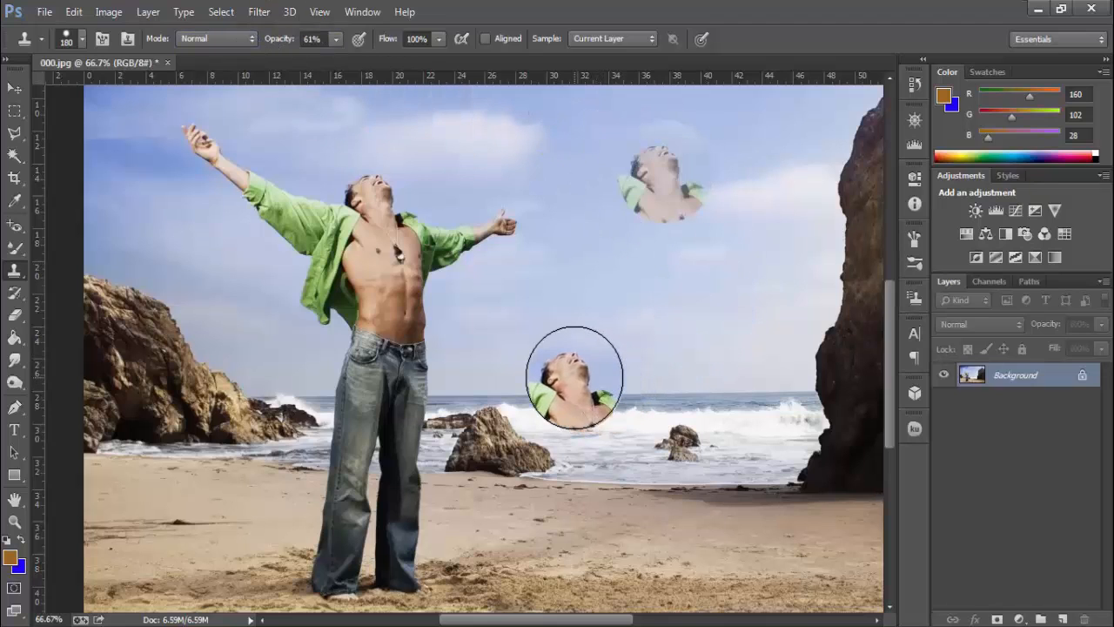
key("ctrl+z")
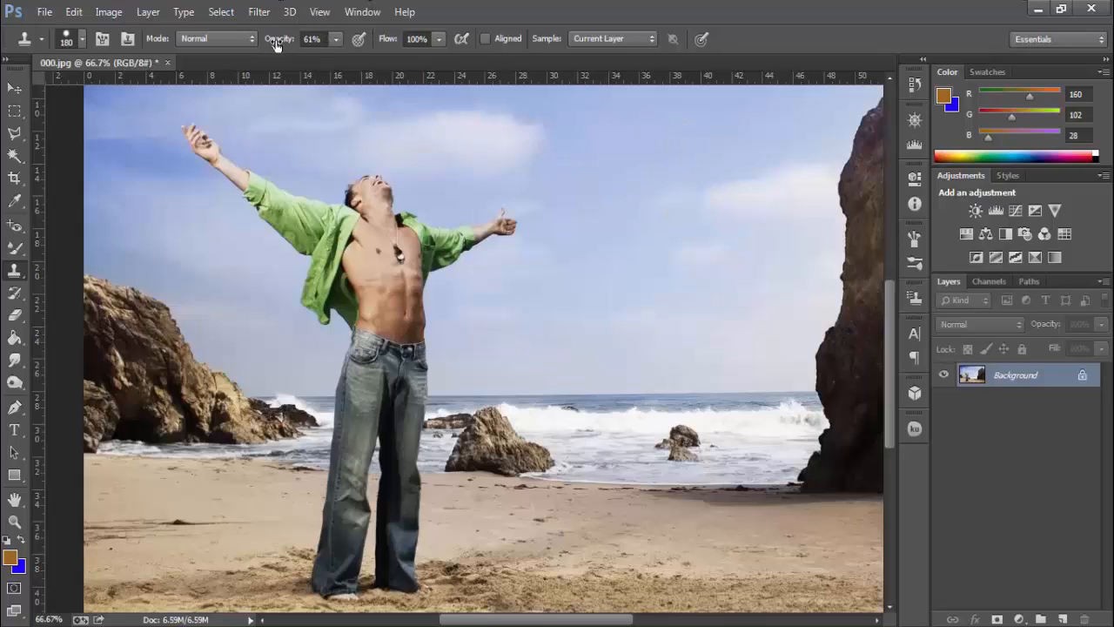
Step: Restore the Clone Stamp opacity to 100%, turn on Aligned, and set it to sample All Layers
left_click_drag(271, 38, 505, 66)
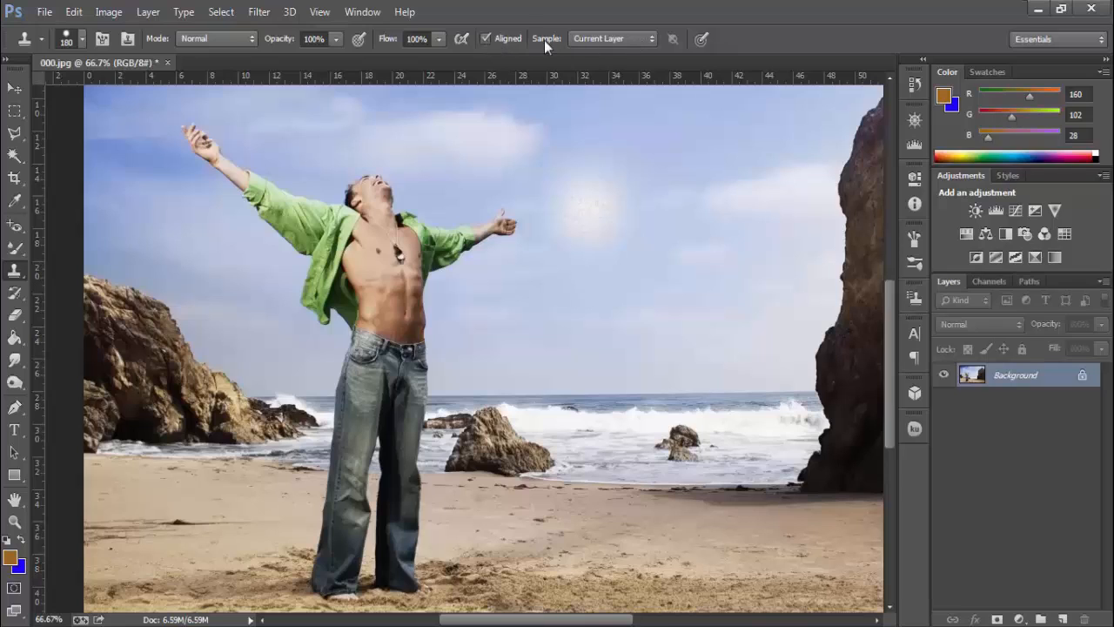
left_click(624, 44)
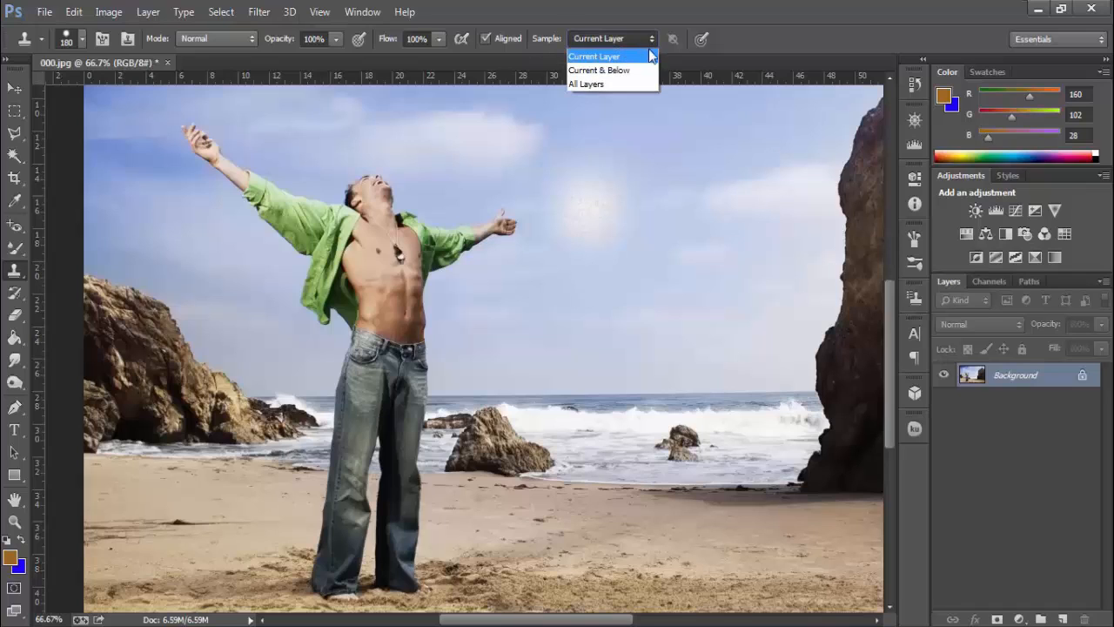
left_click(624, 43)
left_click(624, 43)
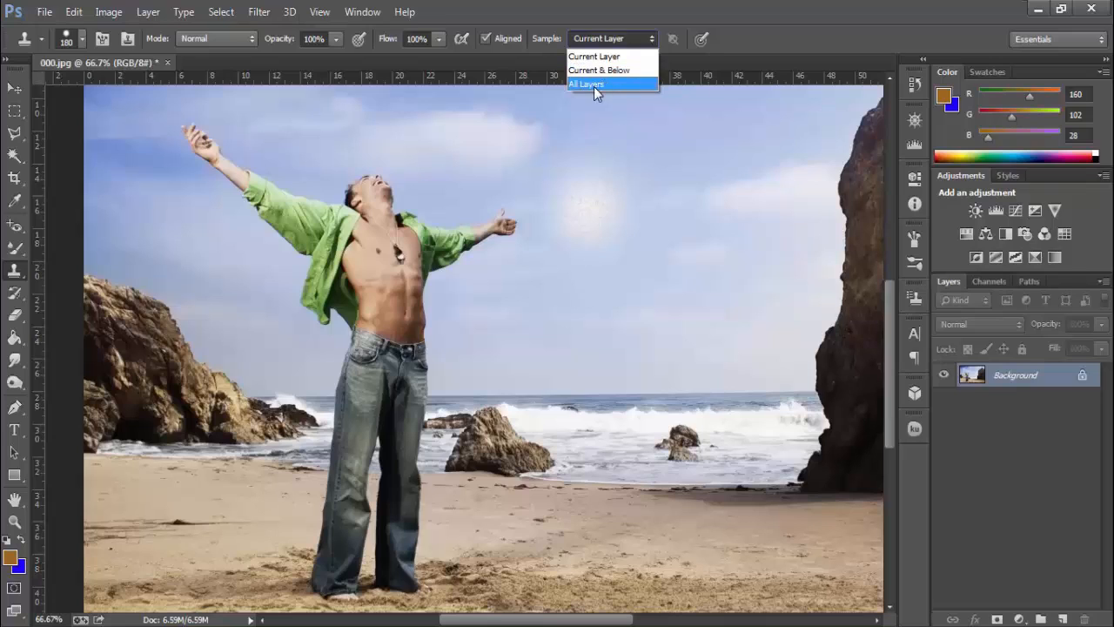
left_click(642, 84)
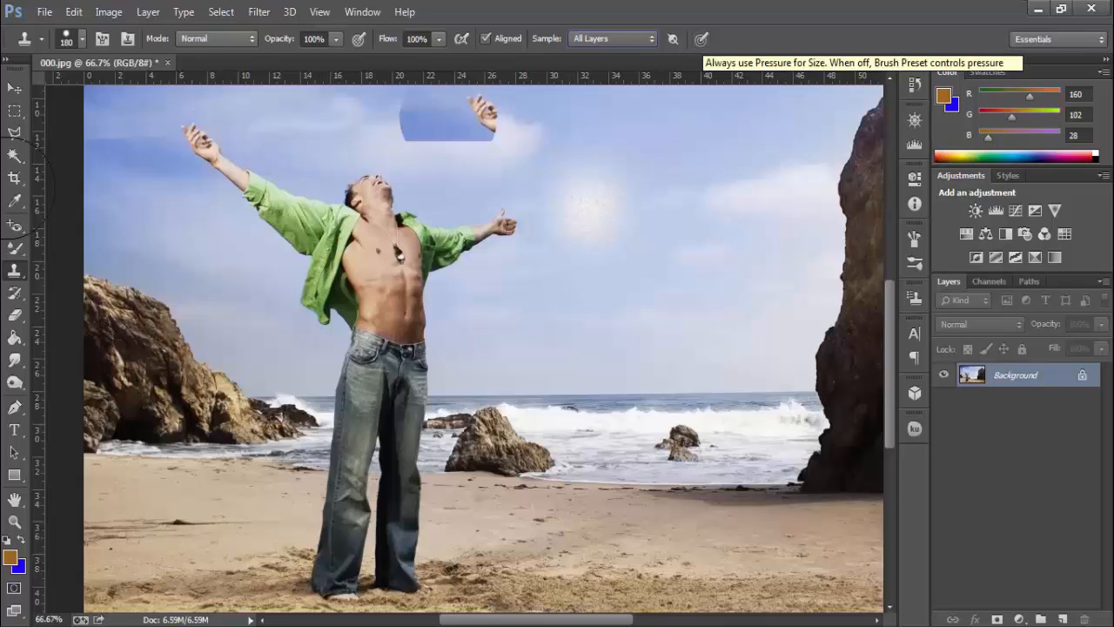
Step: Switch to the Pattern Stamp tool and look over its brush size, hardness and detailed brush settings
right_click(17, 274)
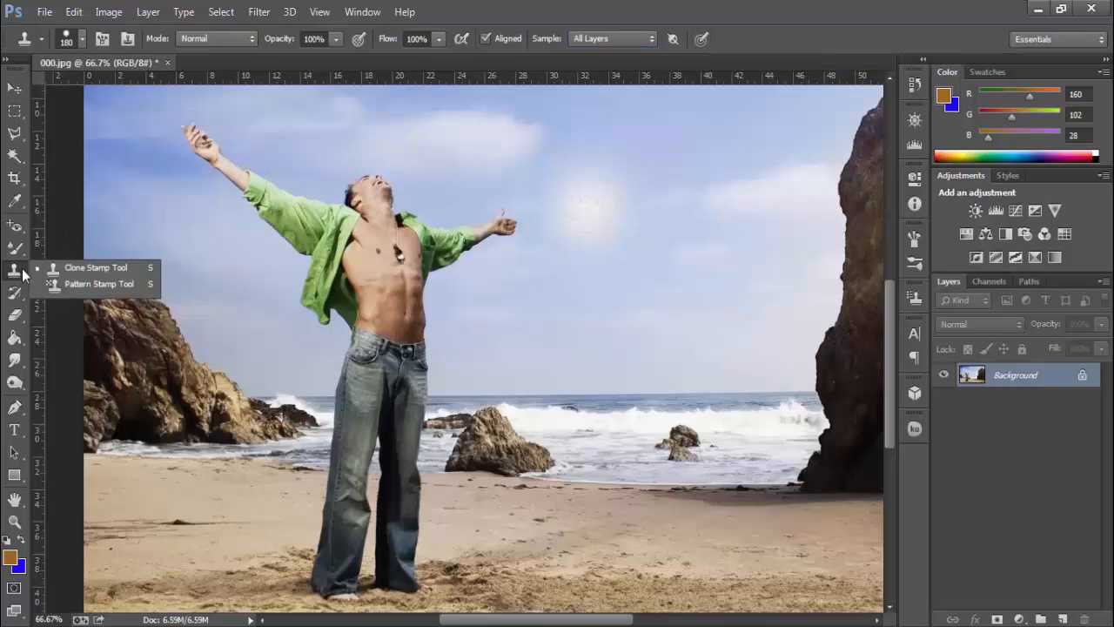
left_click(96, 283)
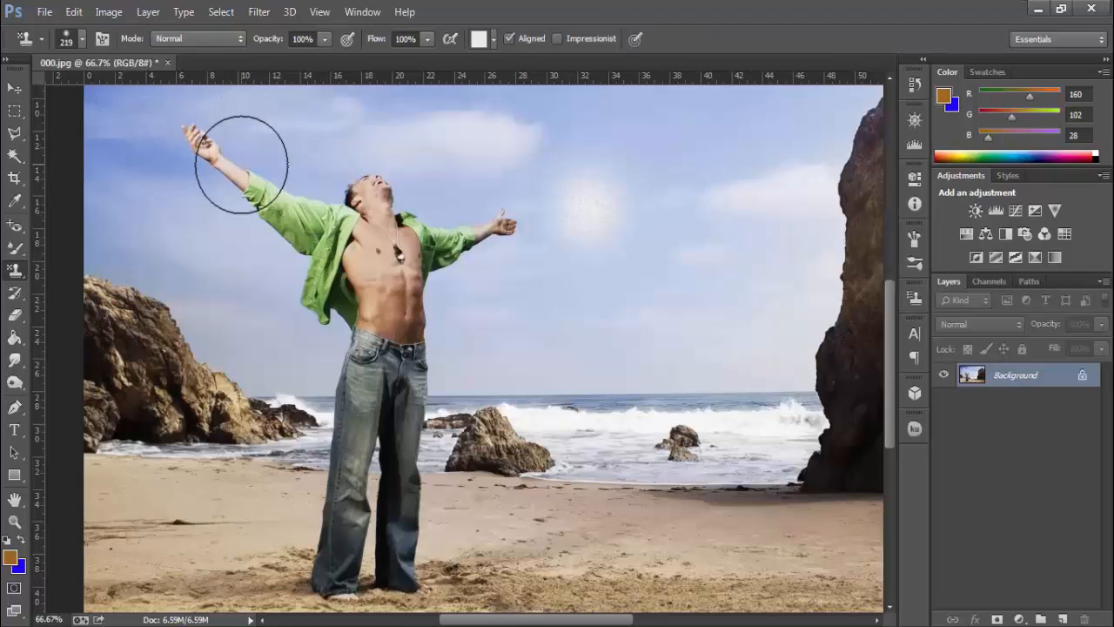
left_click(80, 41)
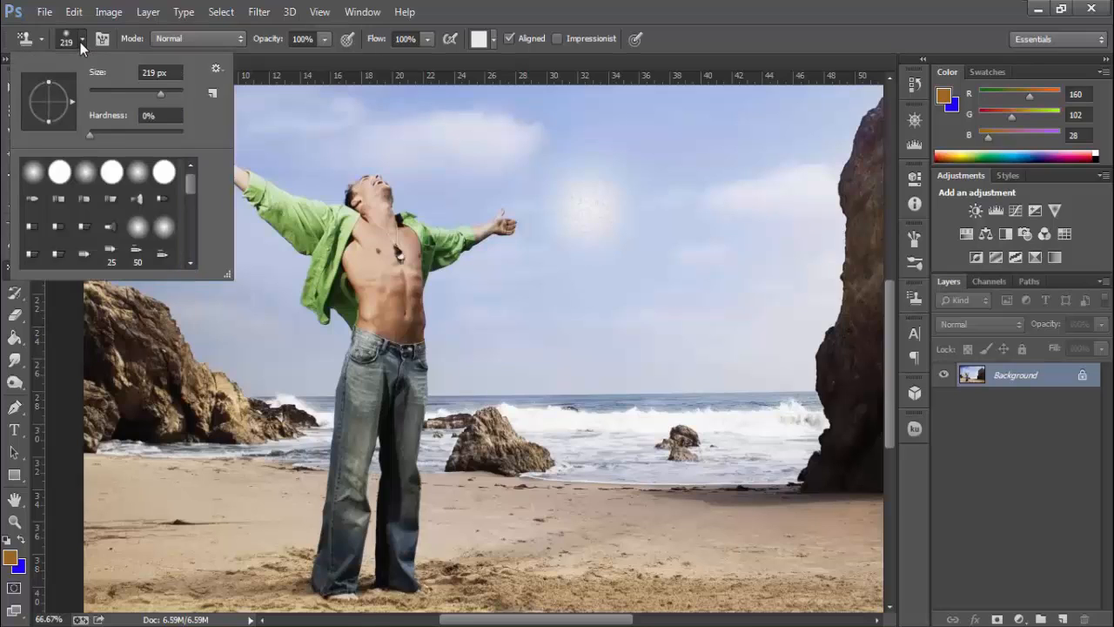
left_click(80, 41)
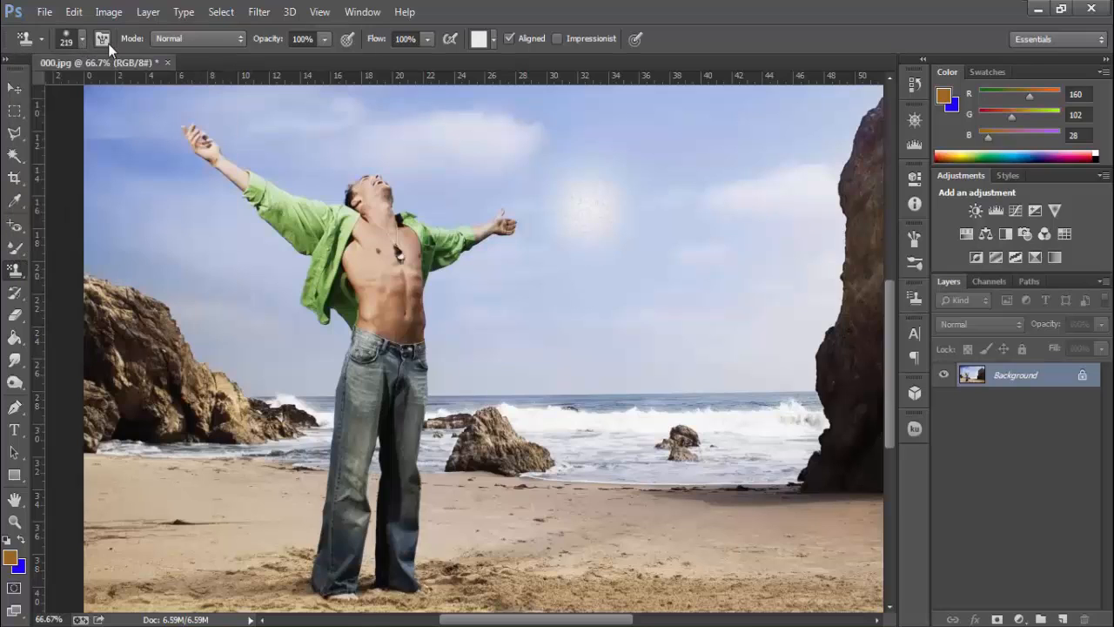
left_click(103, 39)
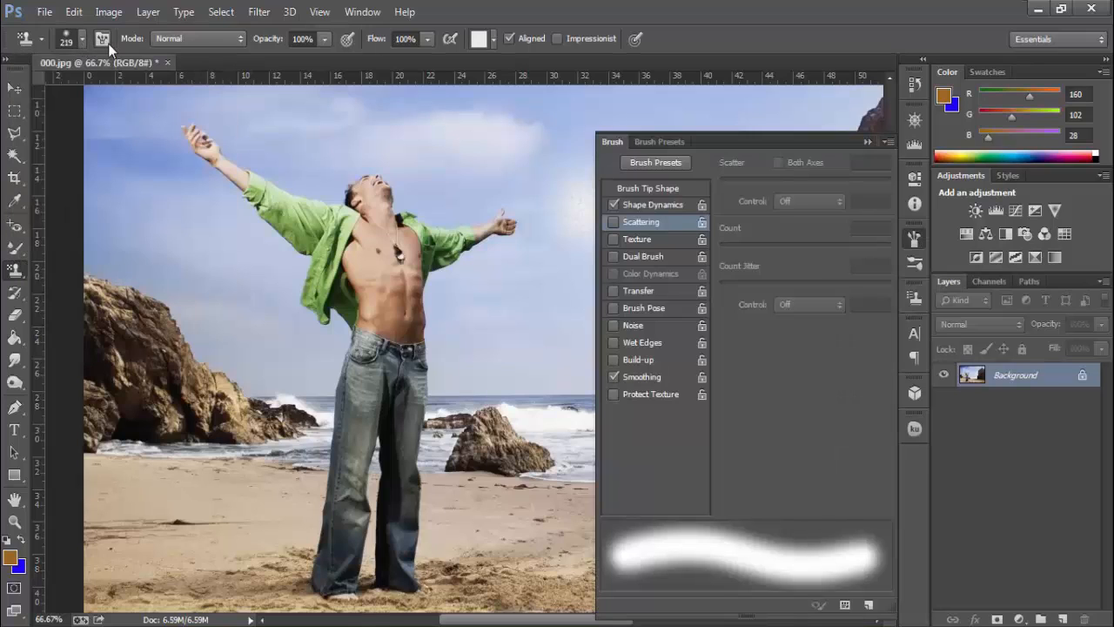
left_click(871, 140)
Step: Look through the Pattern Stamp's blending modes and the available patterns
left_click(188, 37)
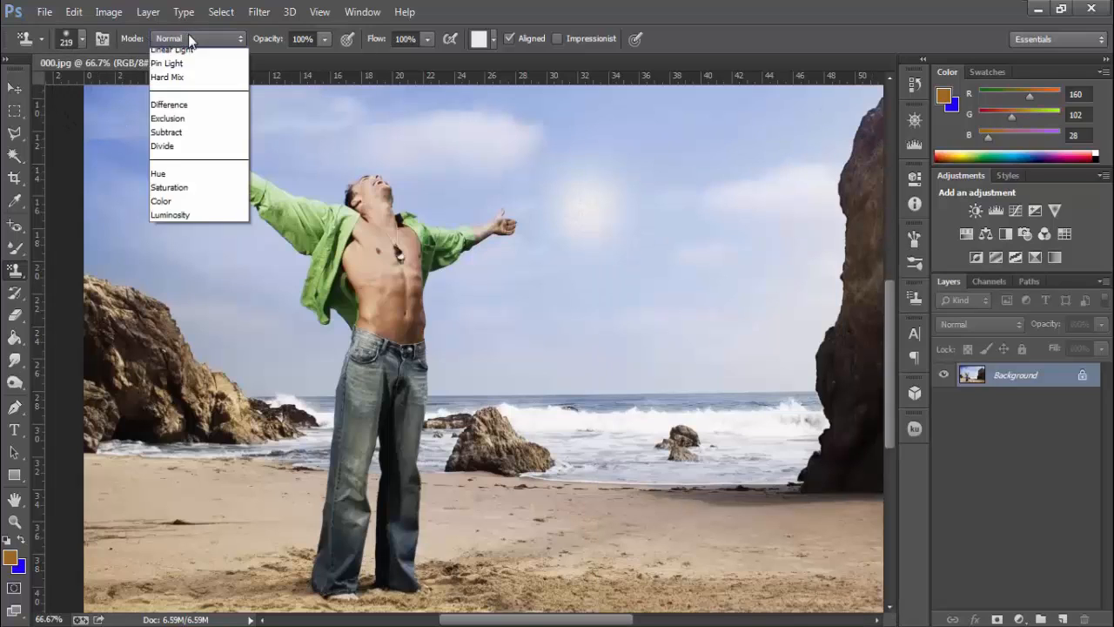
left_click(188, 36)
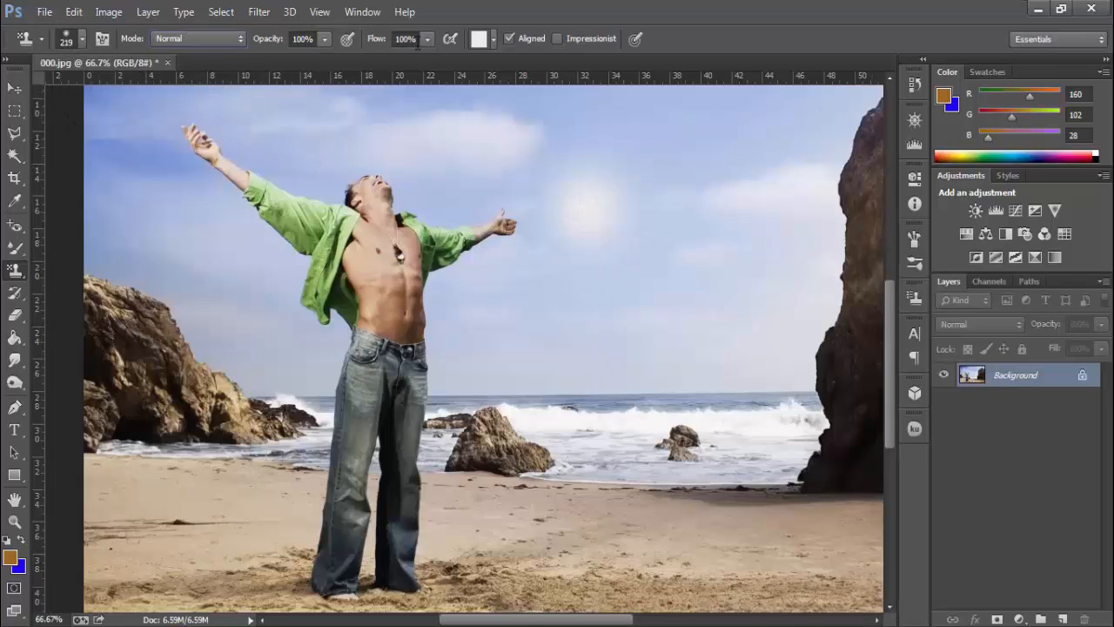
left_click(493, 43)
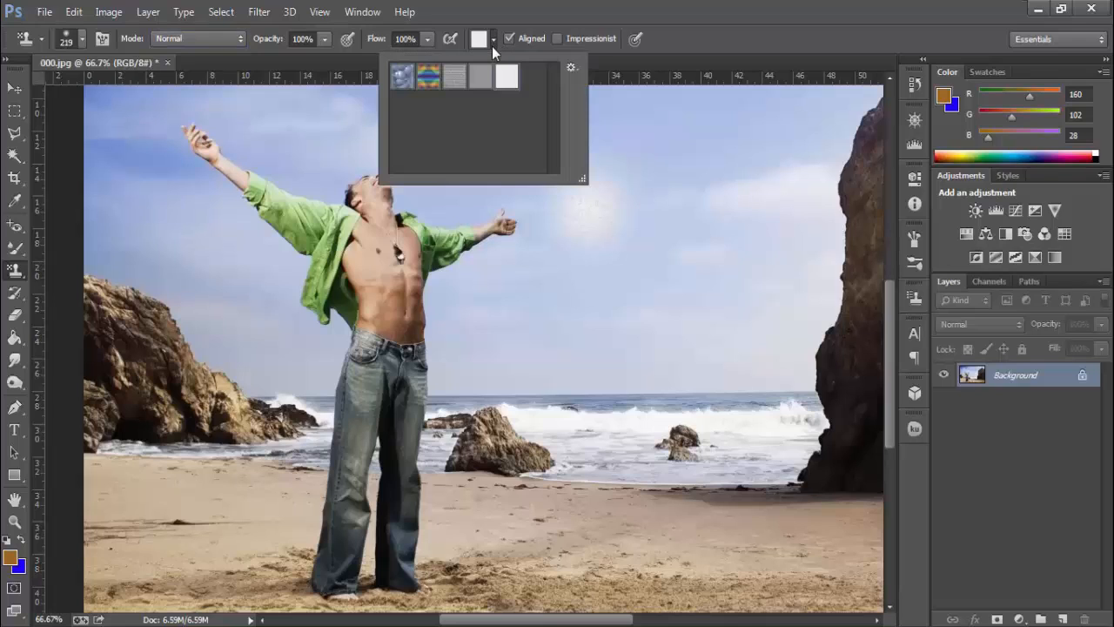
left_click(493, 40)
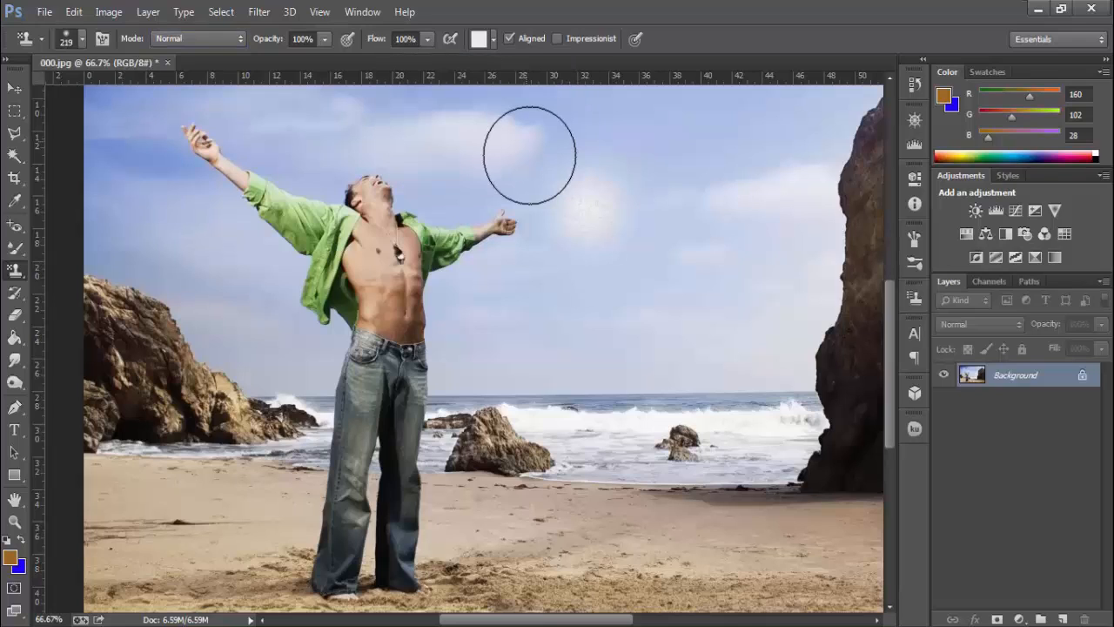
Step: Paint the white textured pattern over the man's upper body and the surrounding sky, and undo the stroke
left_click(494, 40)
left_click(495, 46)
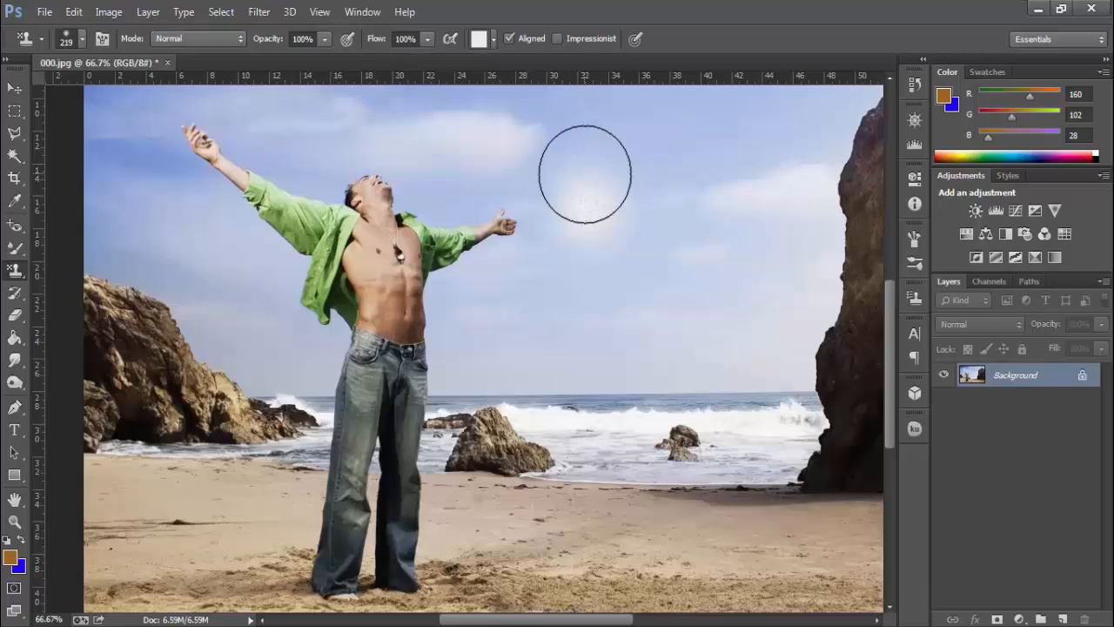
mouse_move(584, 174)
left_mouse_down()
mouse_move(582, 218)
mouse_move(470, 232)
mouse_move(506, 230)
mouse_move(418, 181)
mouse_move(349, 180)
mouse_move(234, 138)
mouse_move(311, 197)
mouse_move(485, 282)
mouse_move(361, 326)
left_mouse_up()
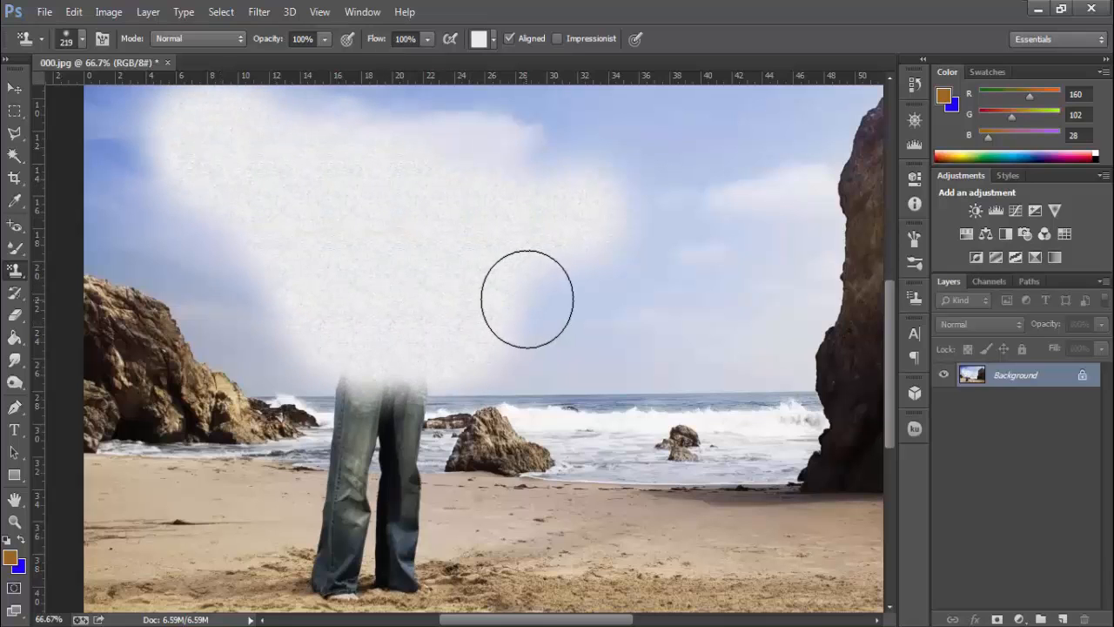
key("ctrl+z")
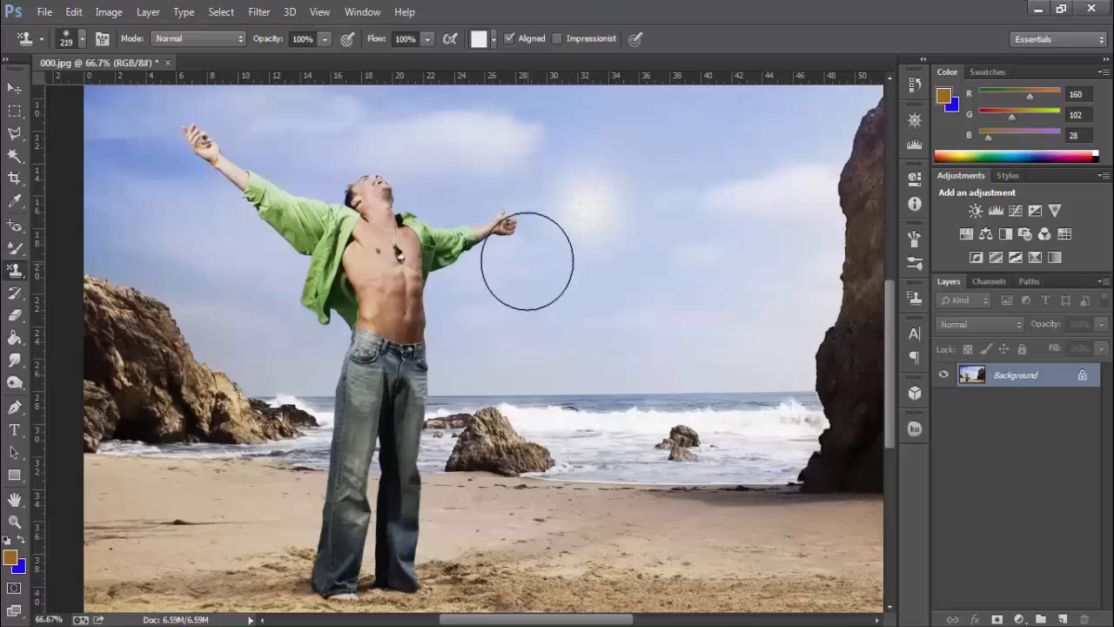
Step: Switch from the Pattern Stamp tool to the History Brush tool
left_click(19, 275)
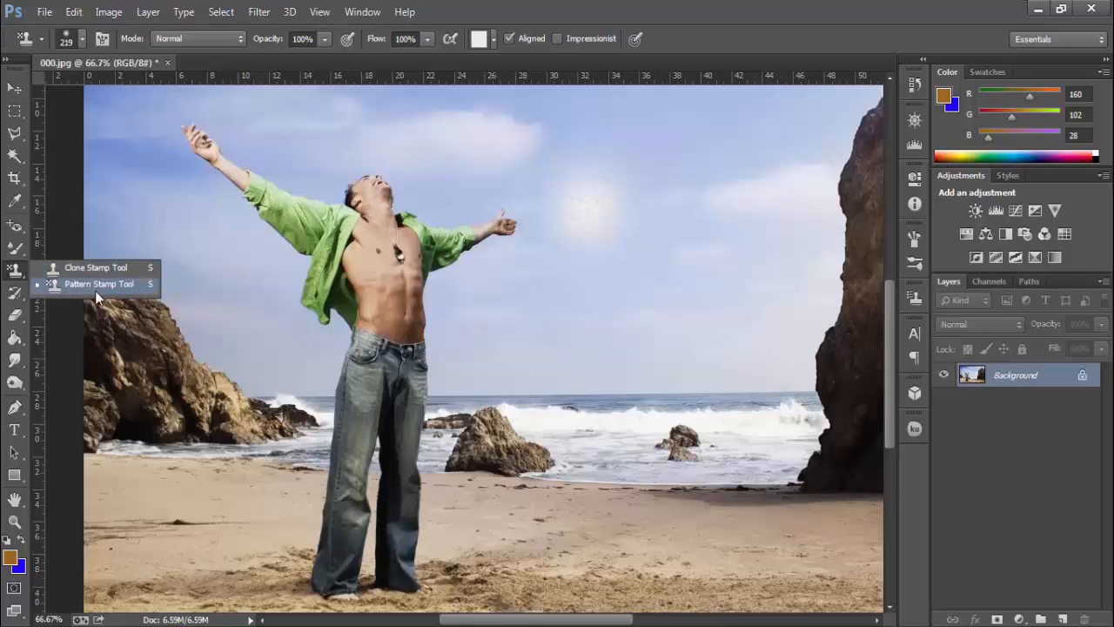
left_click(15, 297)
right_click(17, 298)
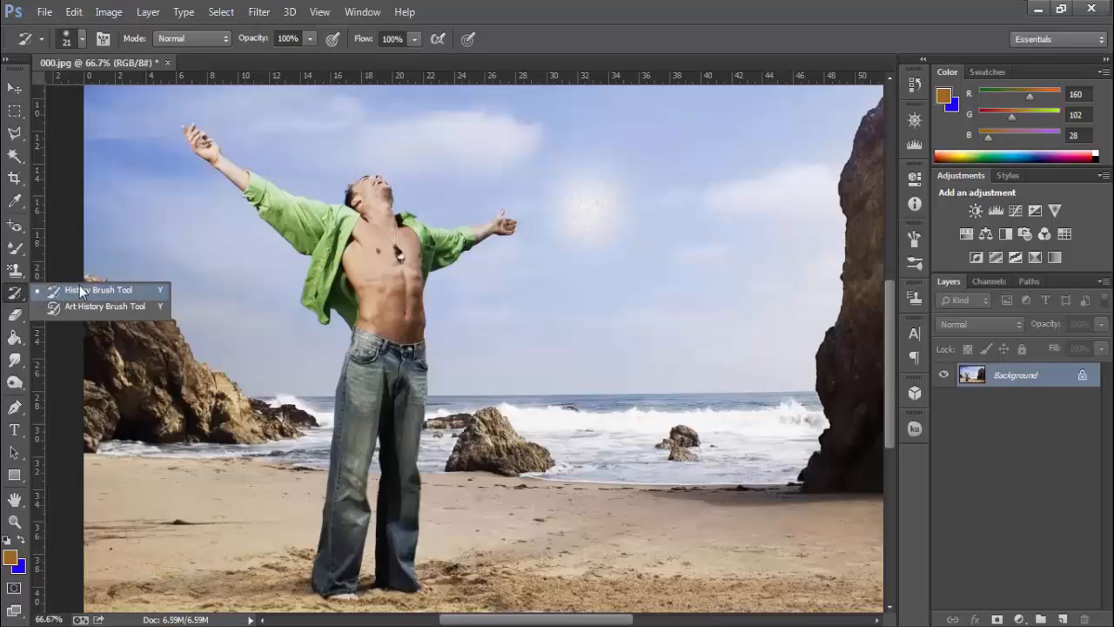
left_click(568, 64)
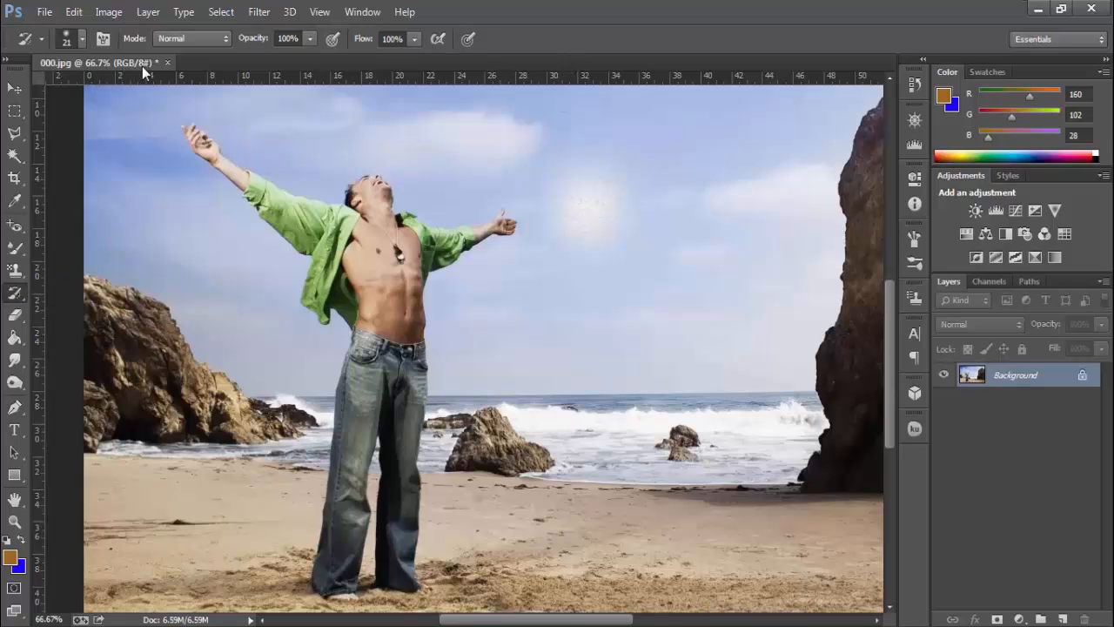
Step: Close 000.jpg and open the car photo 02.jpg from the Desktop
left_click(167, 63)
left_click(557, 257)
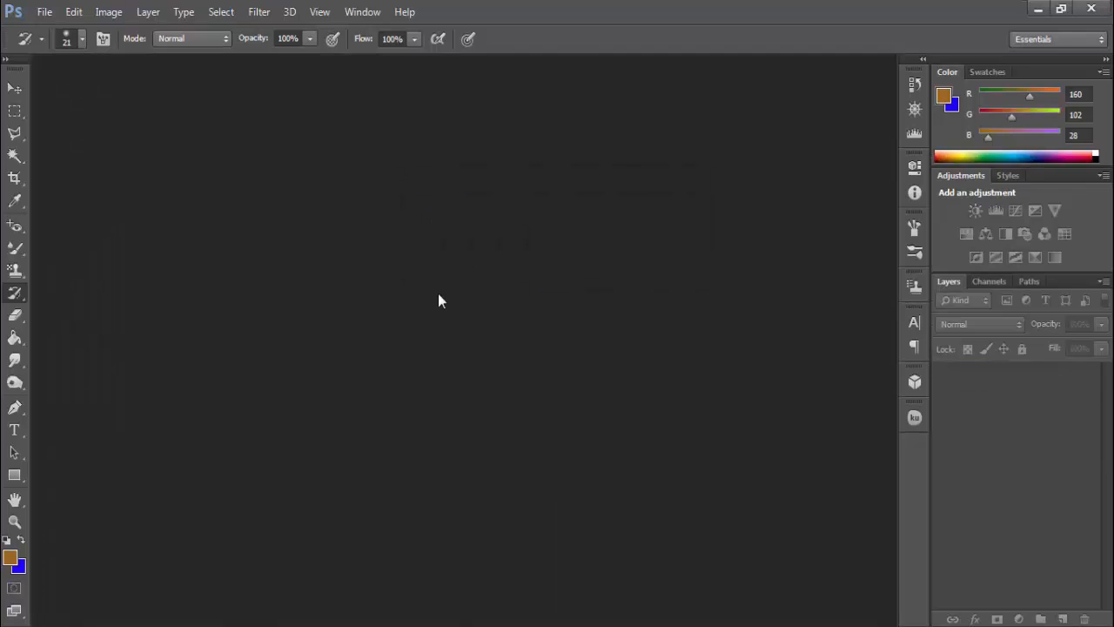
double_click(437, 296)
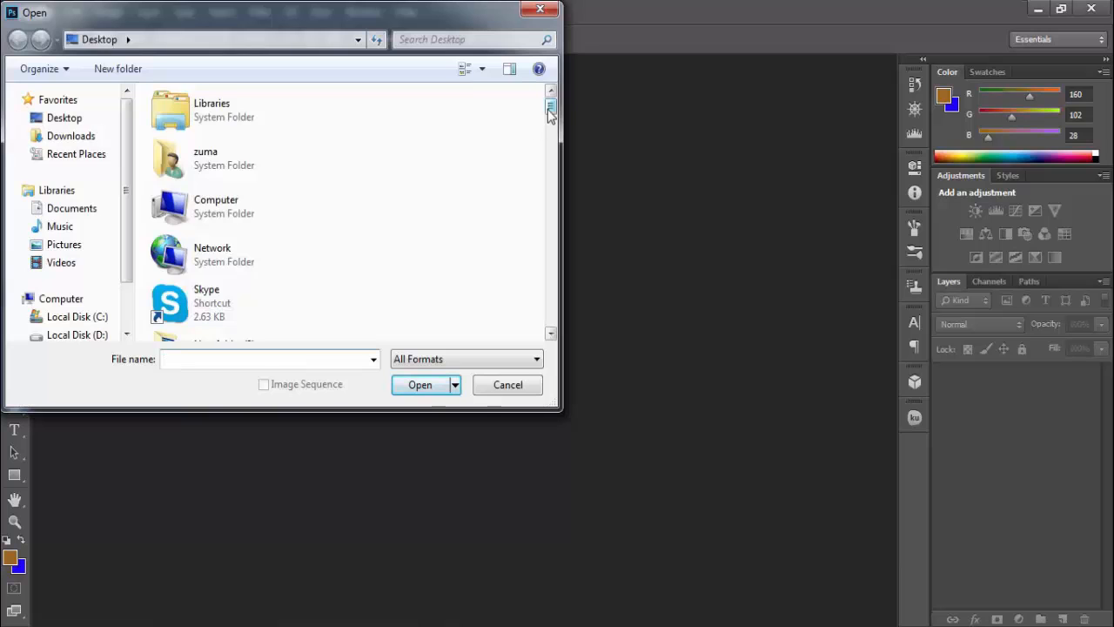
scroll(533, 139, "down", 4)
double_click(225, 287)
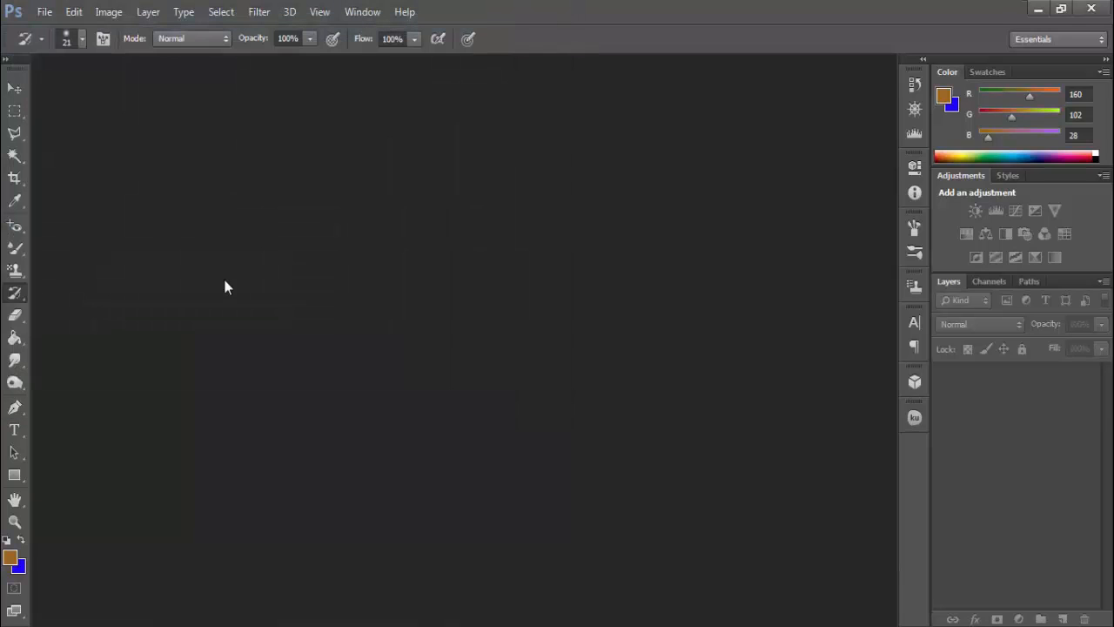
Step: Show the History panel as a separate floating panel over the car image and collapse the Histogram panel
right_click(15, 294)
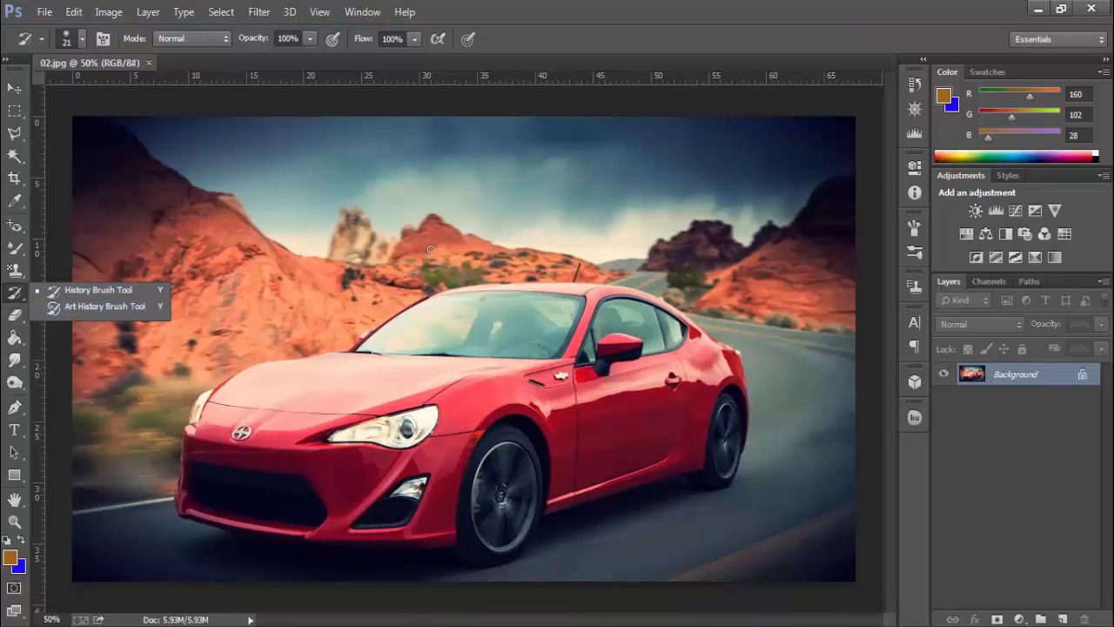
left_click(617, 66)
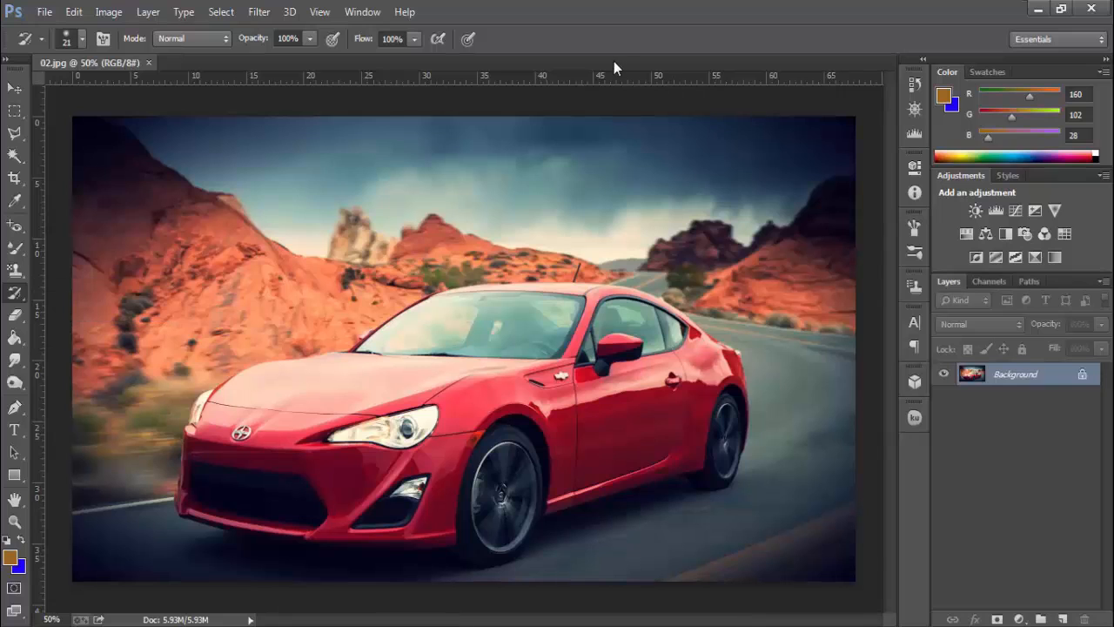
left_click(362, 11)
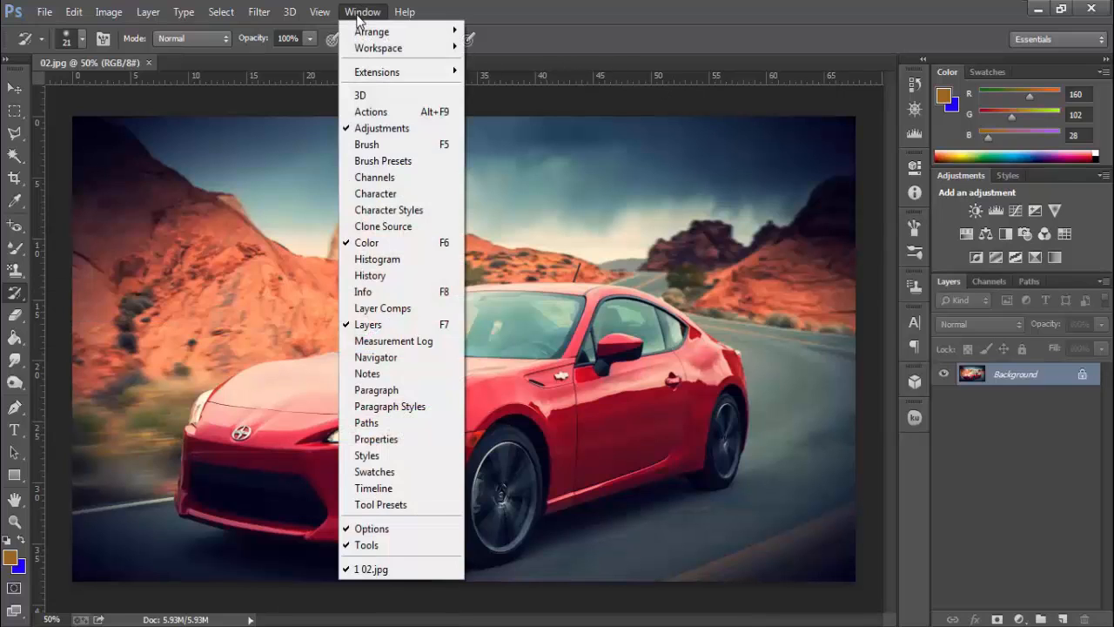
left_click(375, 276)
left_click_drag(719, 77, 640, 246)
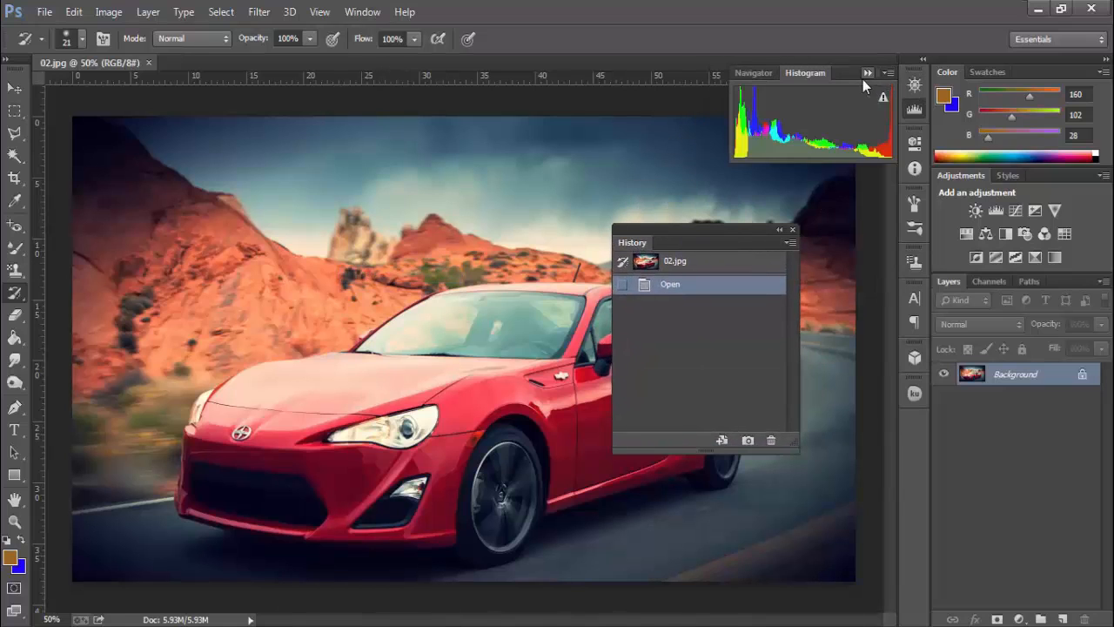
left_click(868, 72)
left_click_drag(714, 251, 780, 105)
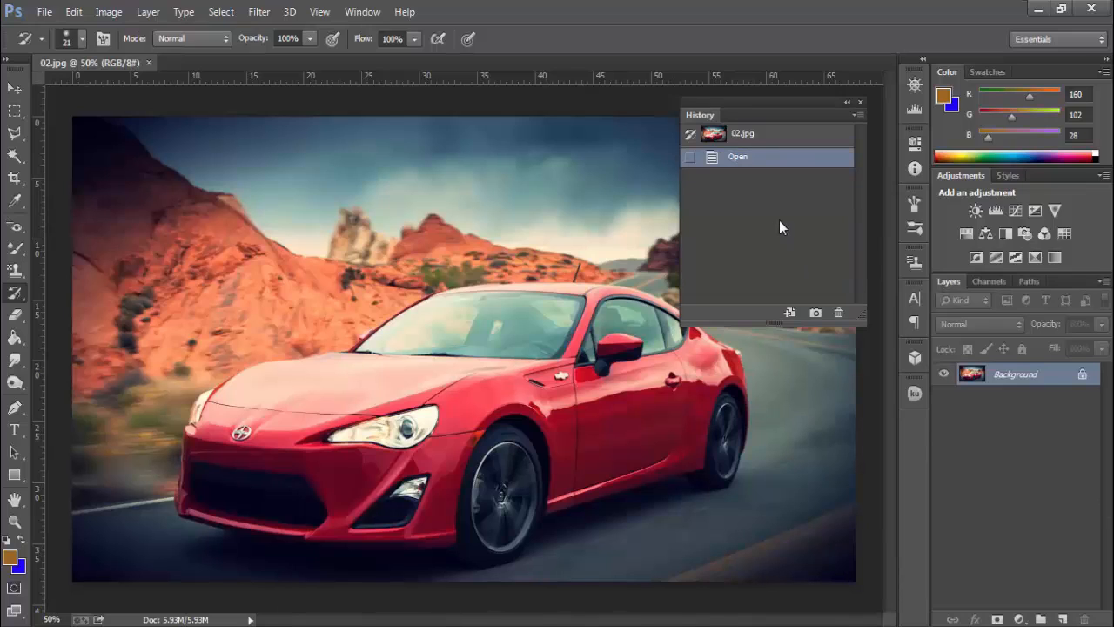
Step: Add two empty layers above the Background and duplicate the upper one
left_click(1064, 619)
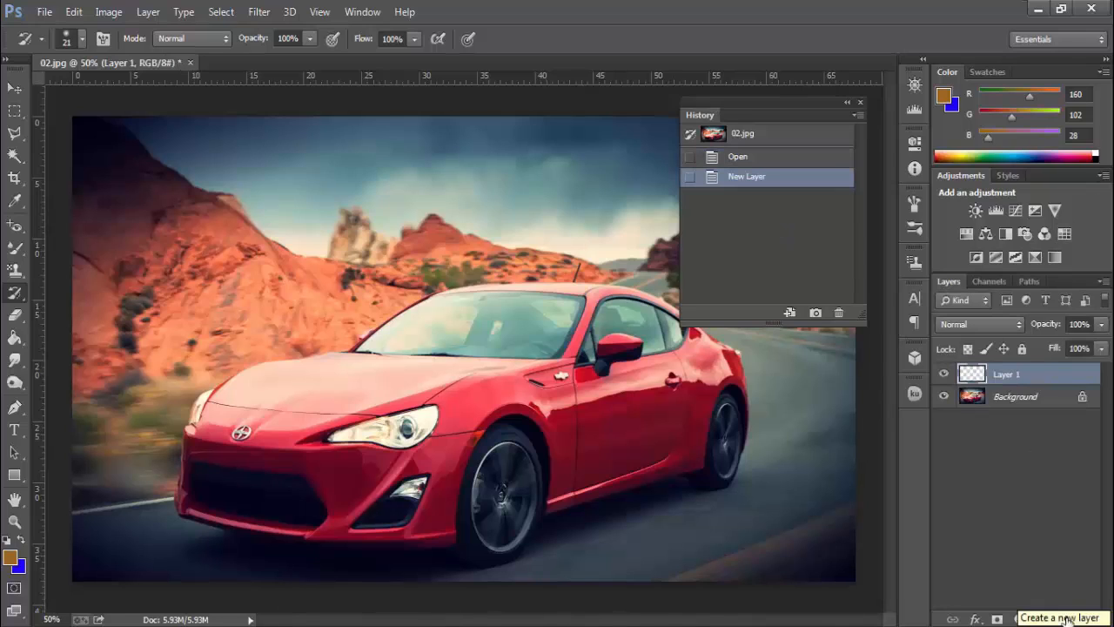
left_click(1064, 619)
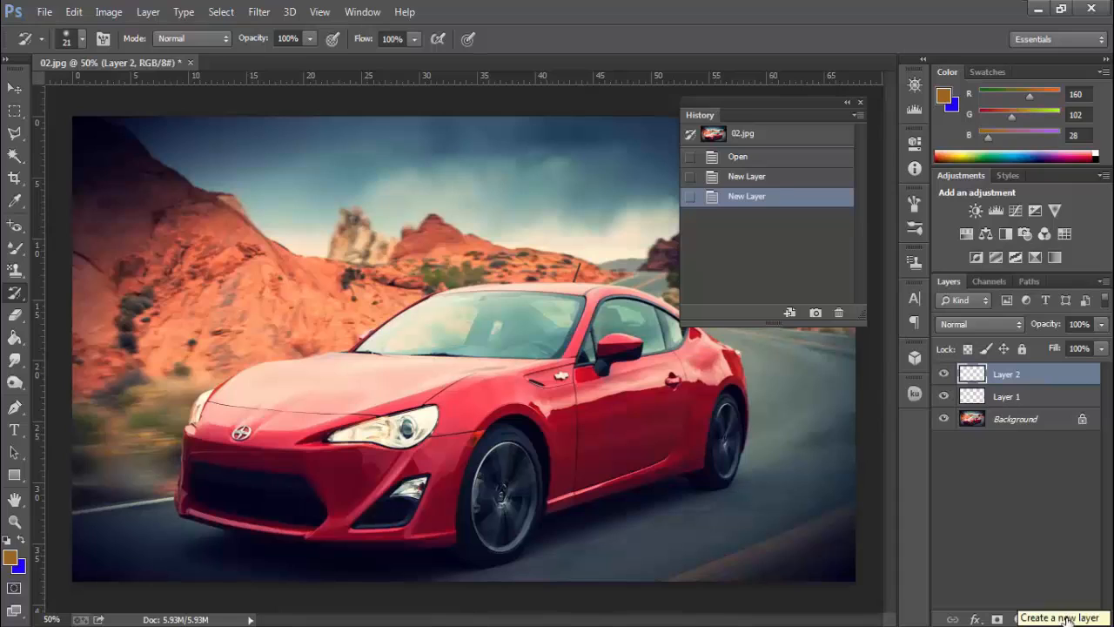
key("ctrl+j")
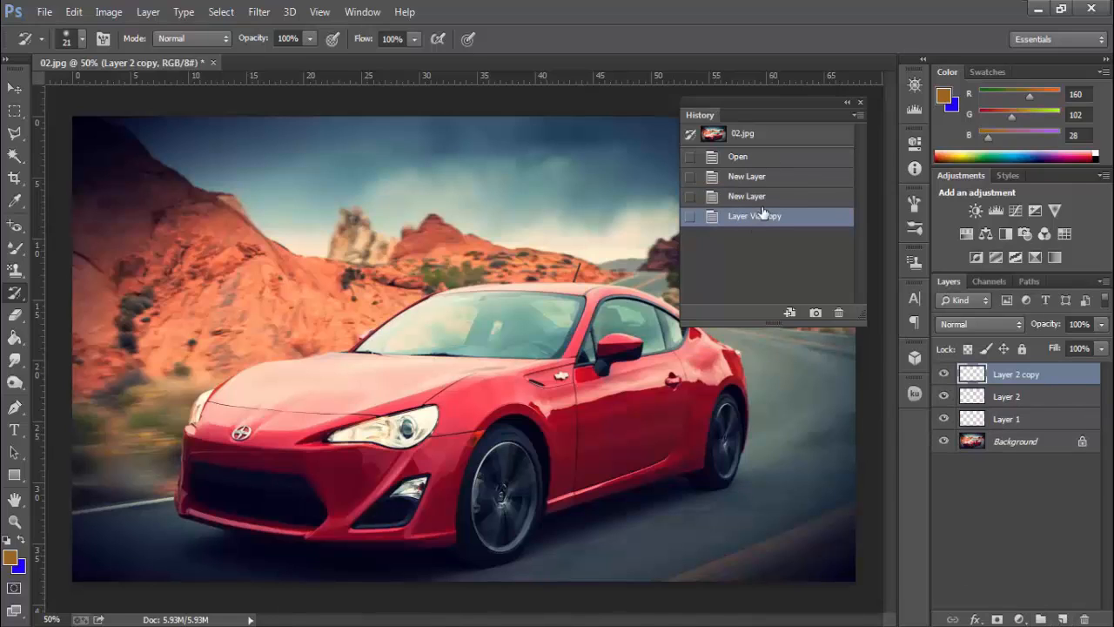
Step: Delete the Layer Via Copy state and the last New Layer state from the history
left_click(839, 314)
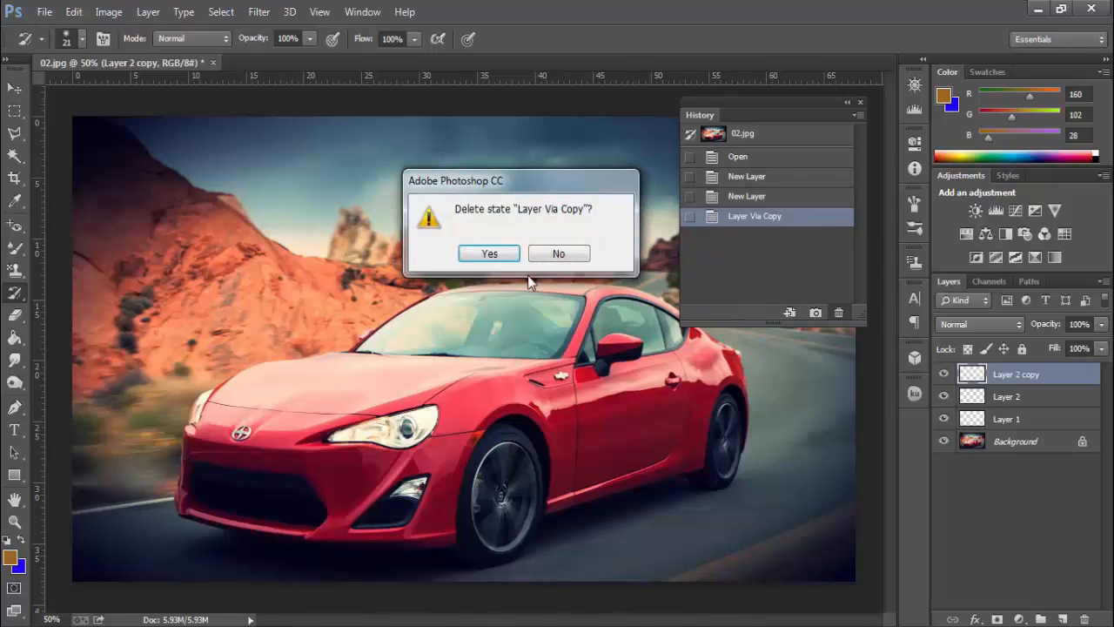
left_click(490, 254)
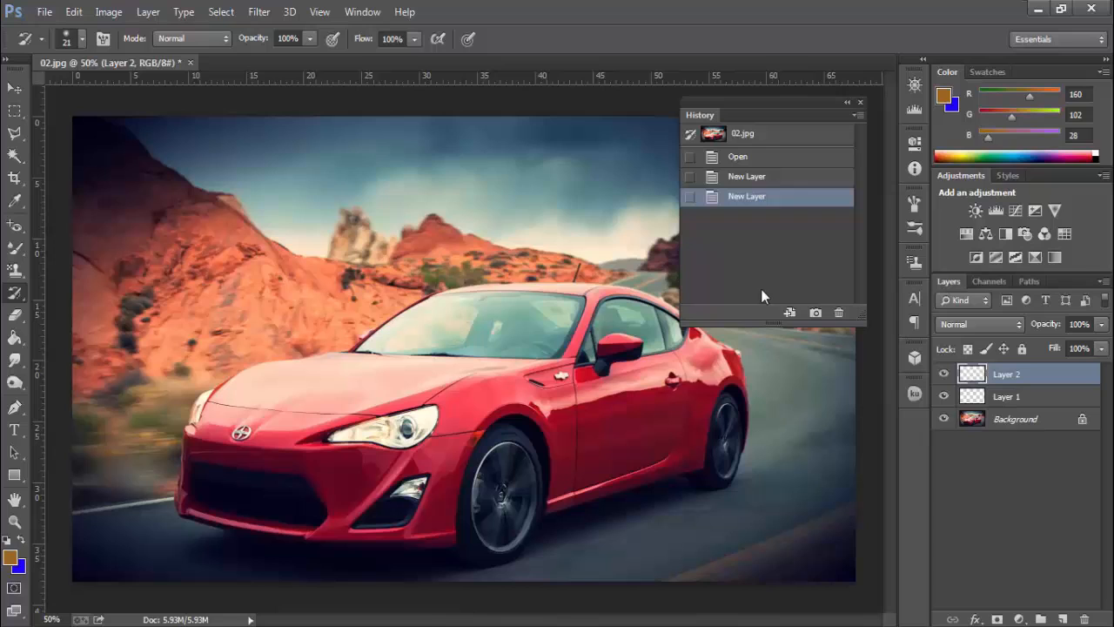
left_click(839, 314)
left_click(490, 253)
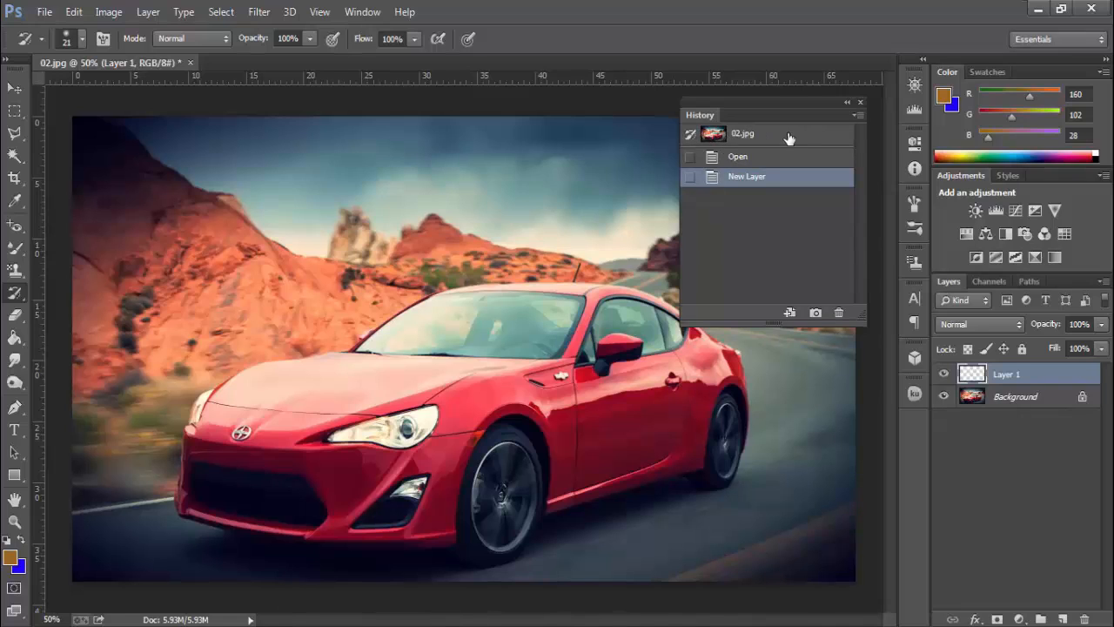
Step: Take a history snapshot, create a new document from the current state, and close that new document
left_click(815, 313)
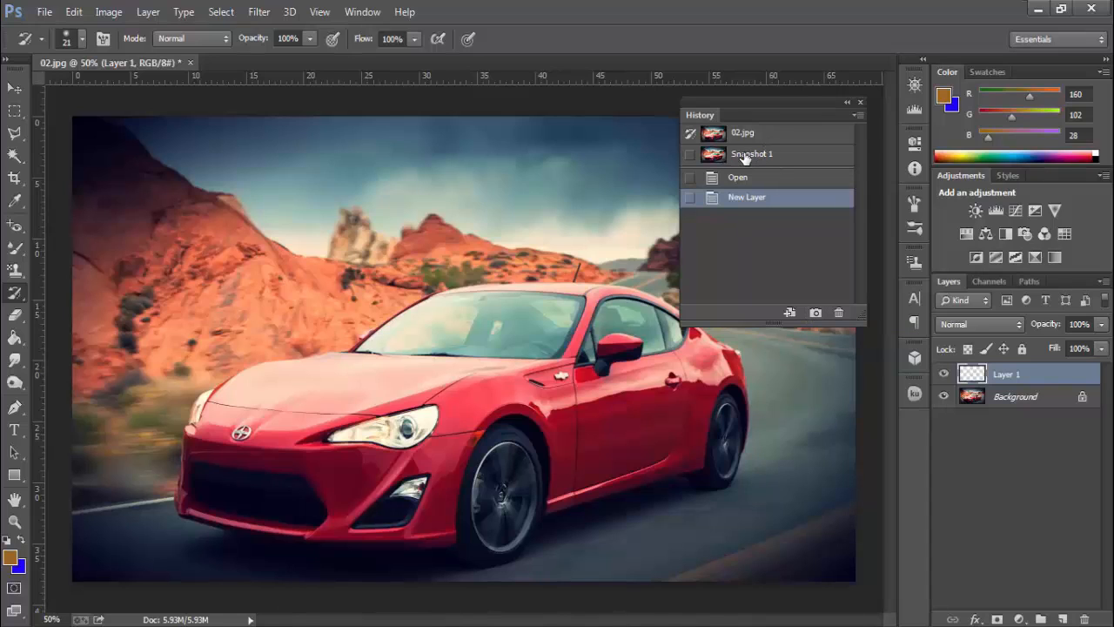
left_click(788, 314)
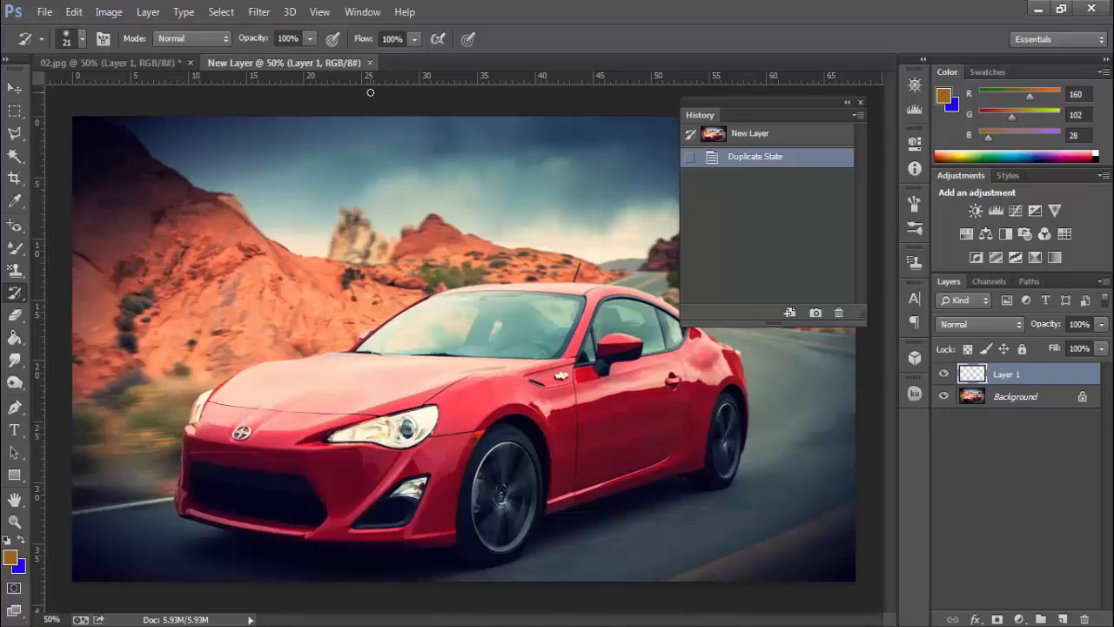
left_click(370, 63)
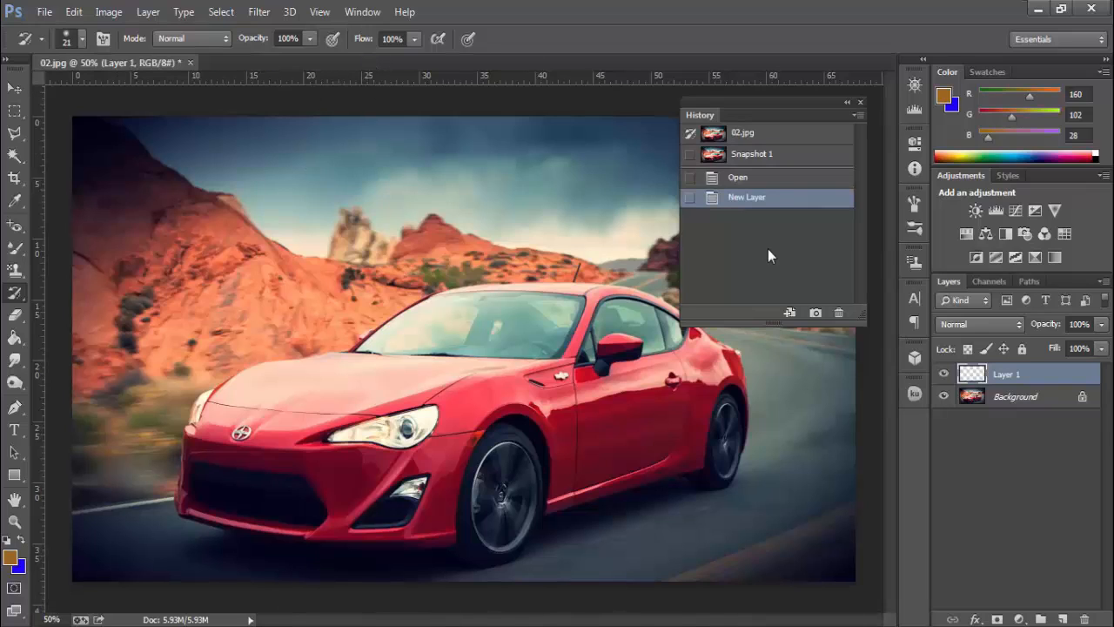
Step: Delete the snapshot from the history and return the image to its Open state
left_click(764, 154)
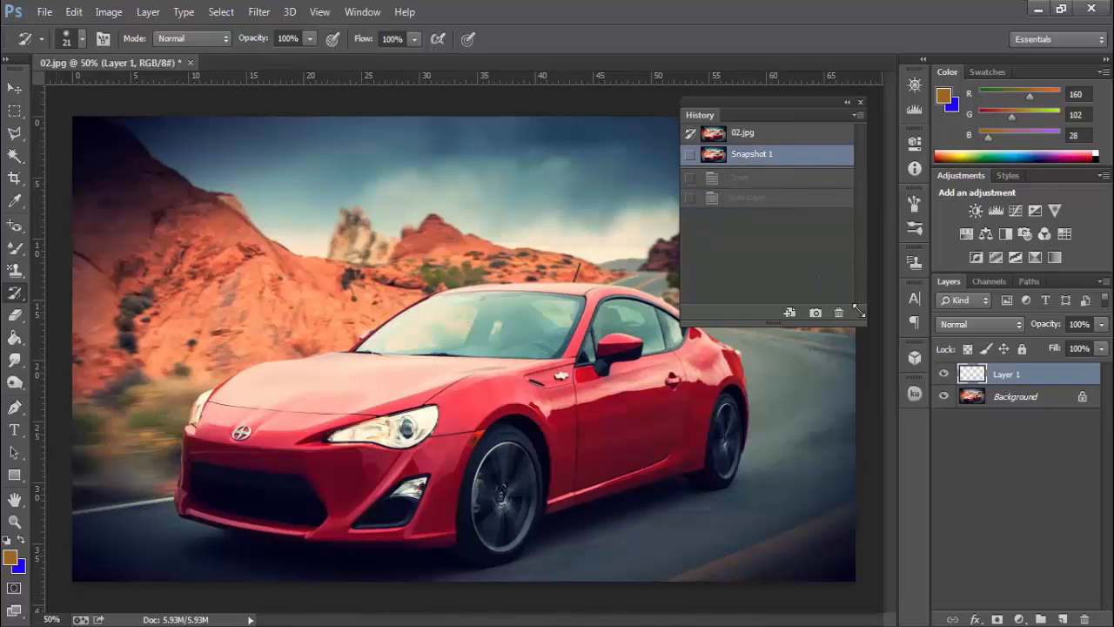
left_click(840, 313)
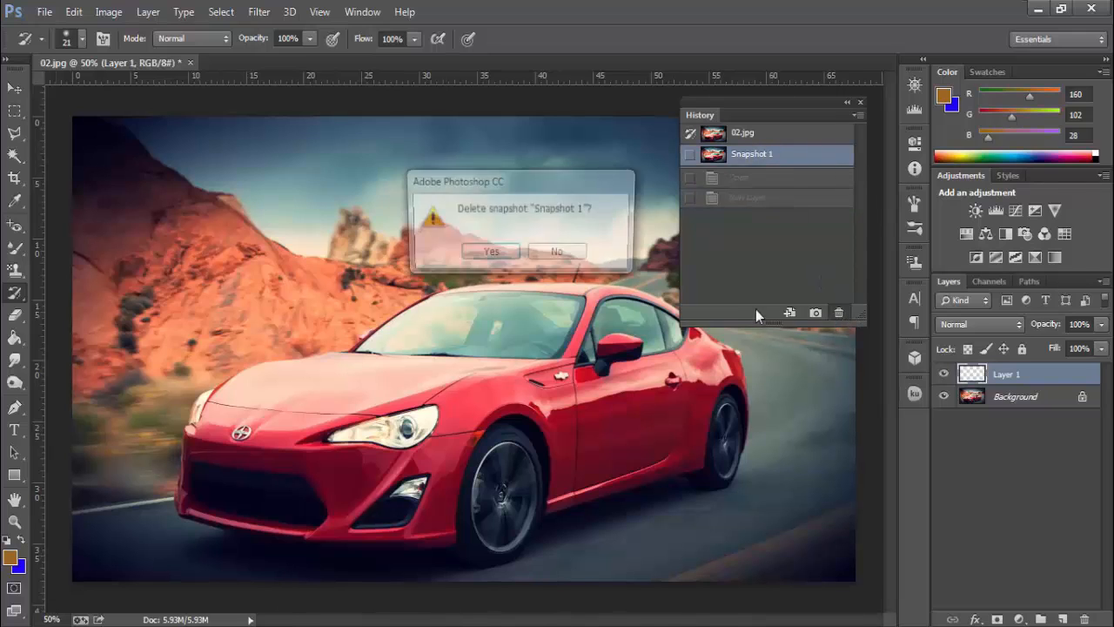
left_click(490, 254)
left_click(738, 157)
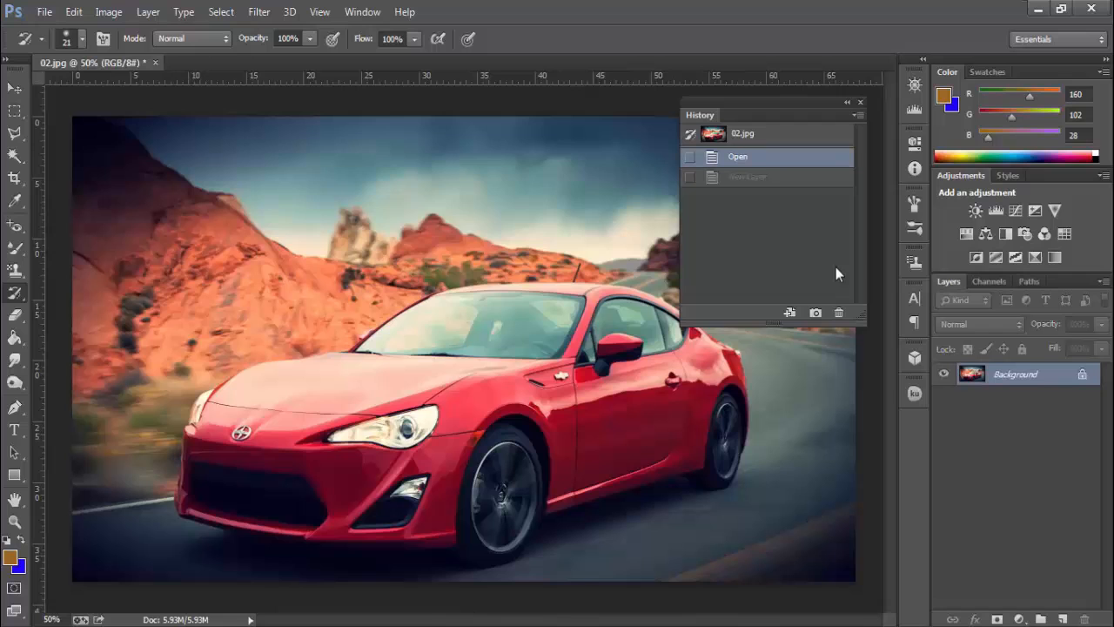
Step: Delete the Open state and the New Layer state from the history of 02.jpg
left_click(839, 313)
left_click(488, 253)
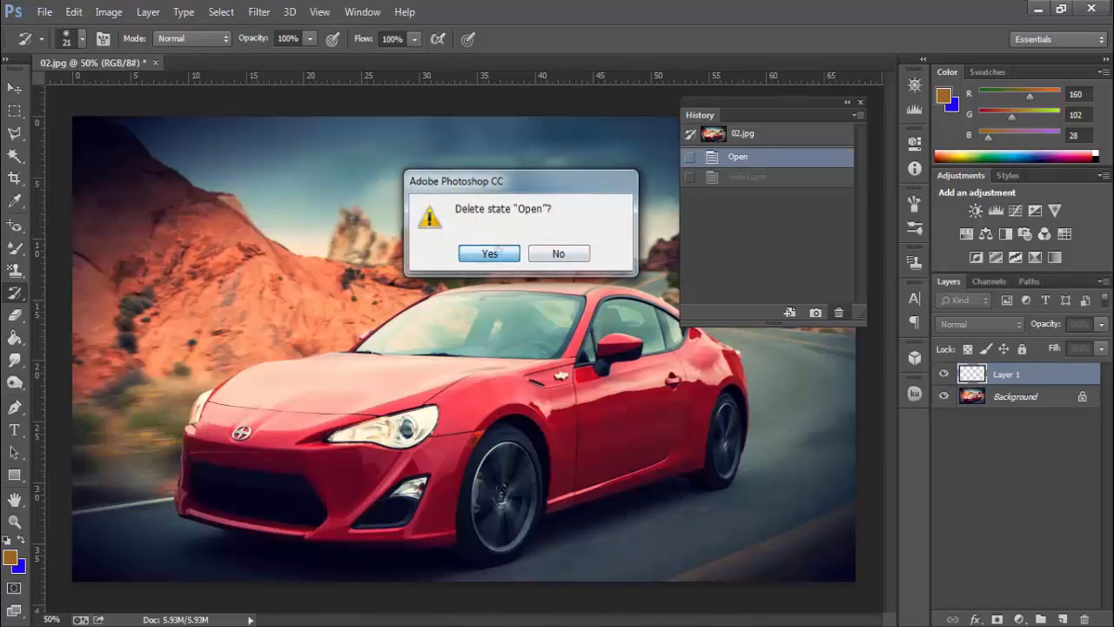
left_click(839, 313)
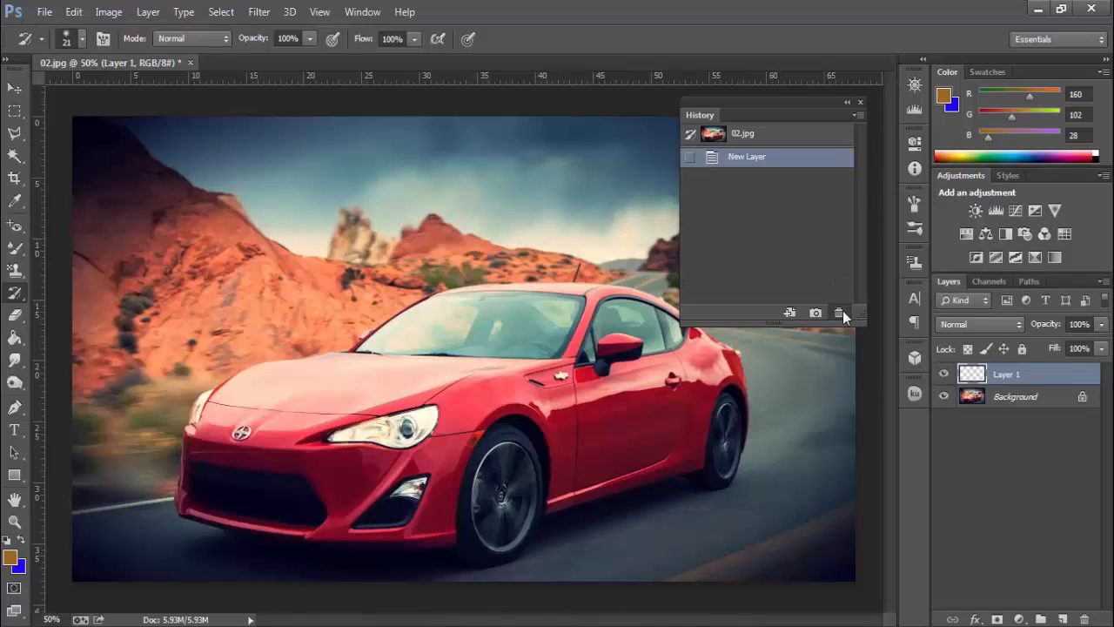
left_click(490, 253)
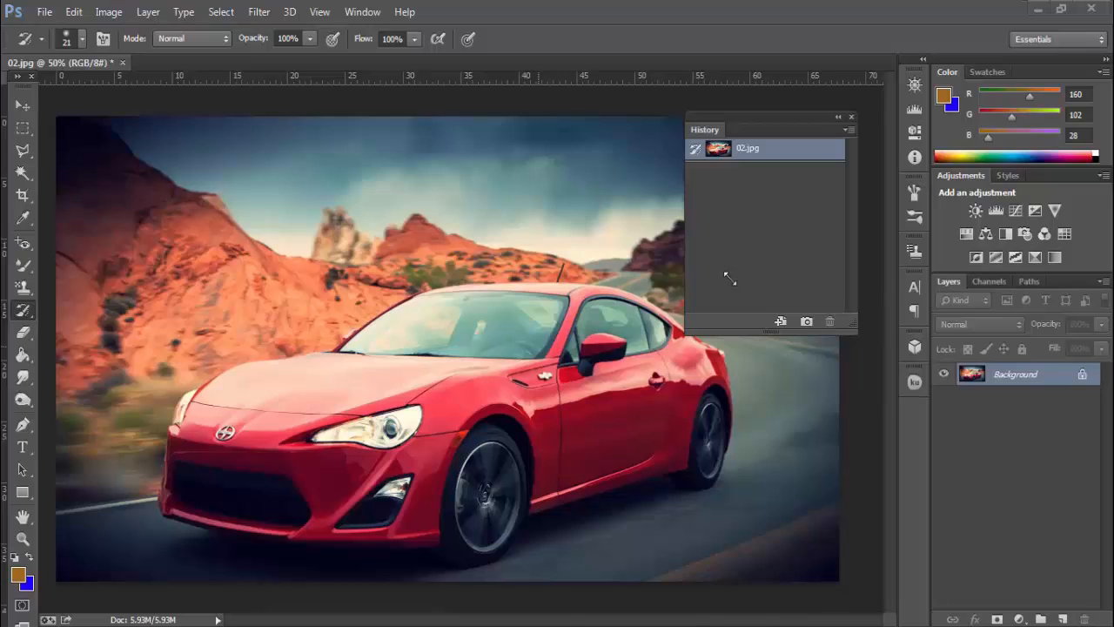
Step: Choose the History Brush Tool, desaturate the whole image, and view the available image adjustments
right_click(24, 313)
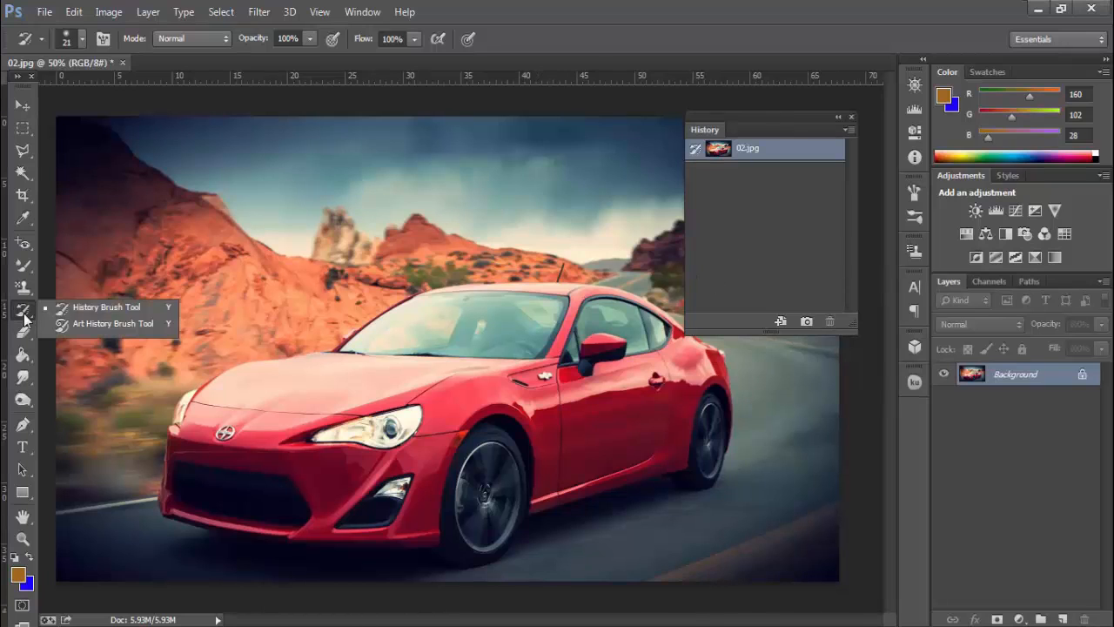
left_click(165, 311)
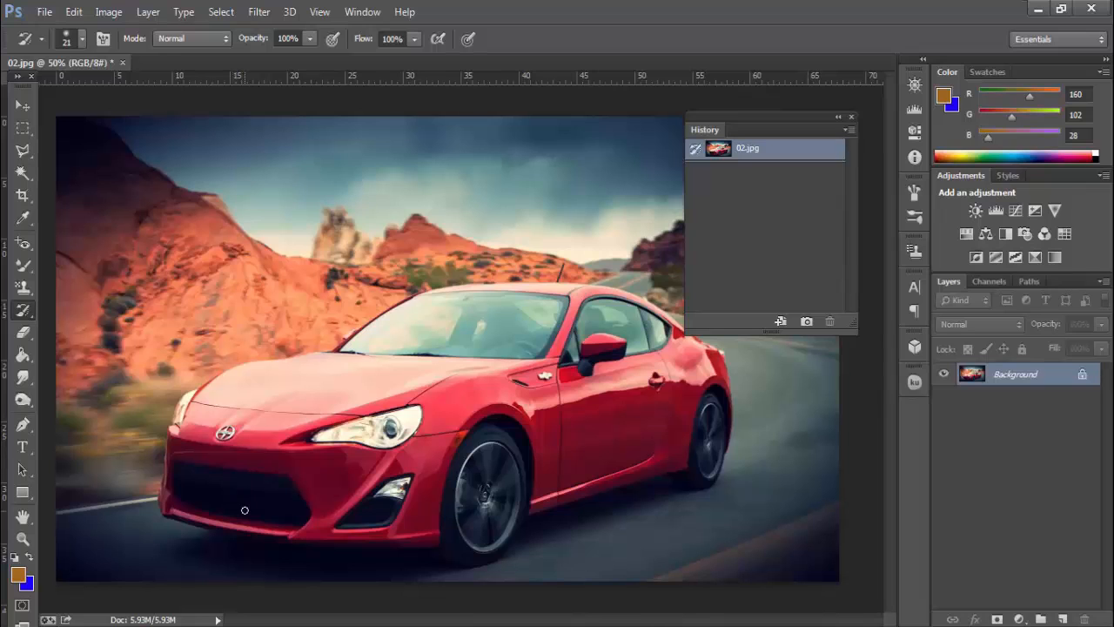
key("shift+ctrl+u")
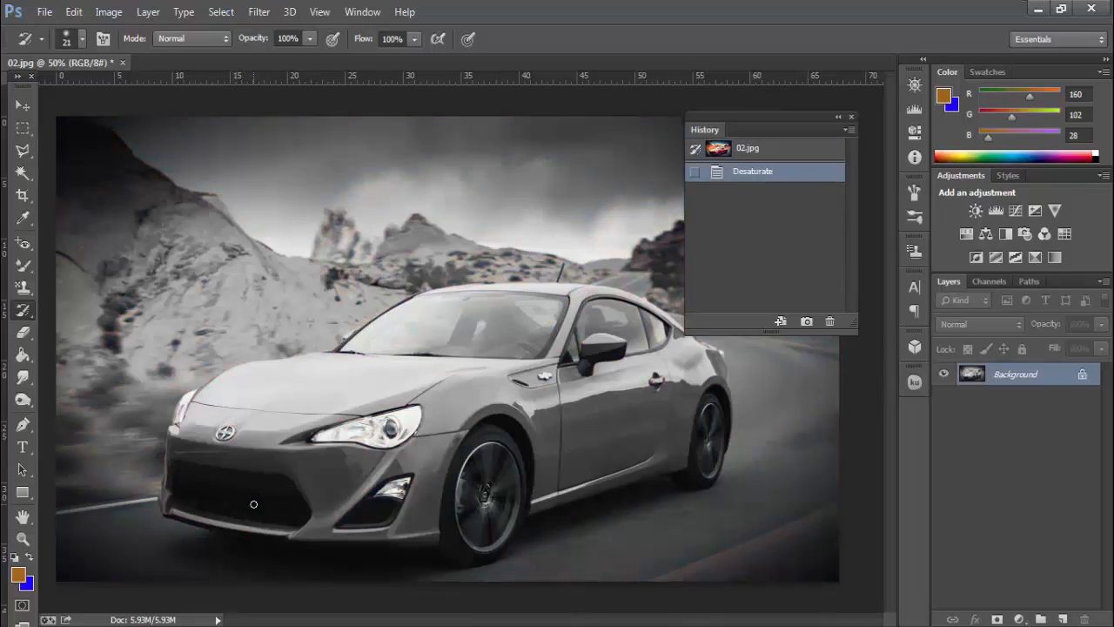
left_click(109, 12)
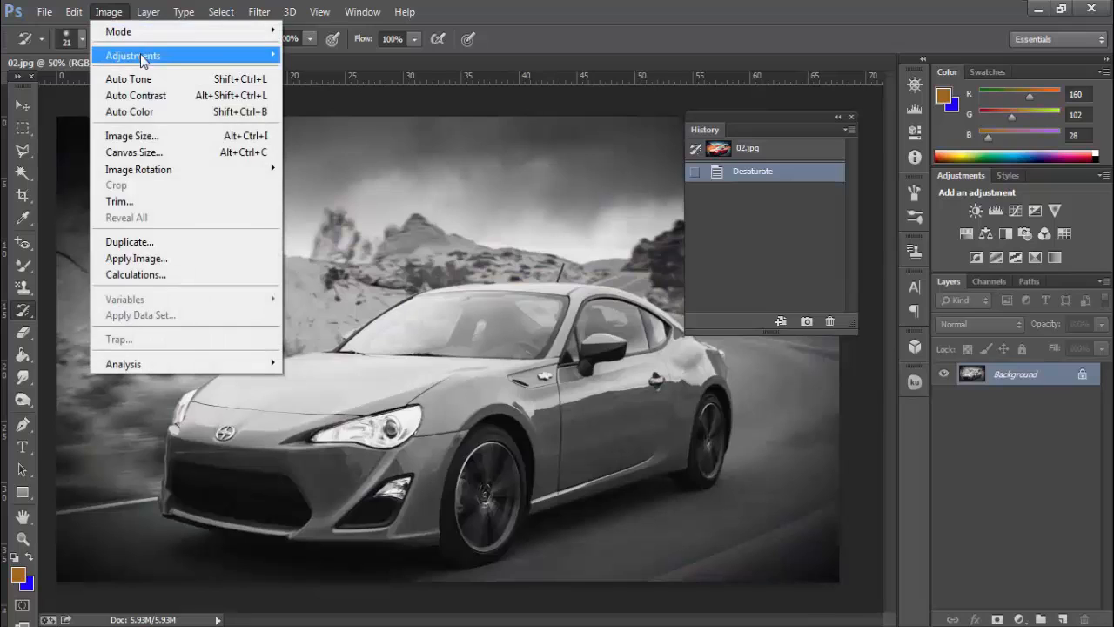
mouse_move(161, 61)
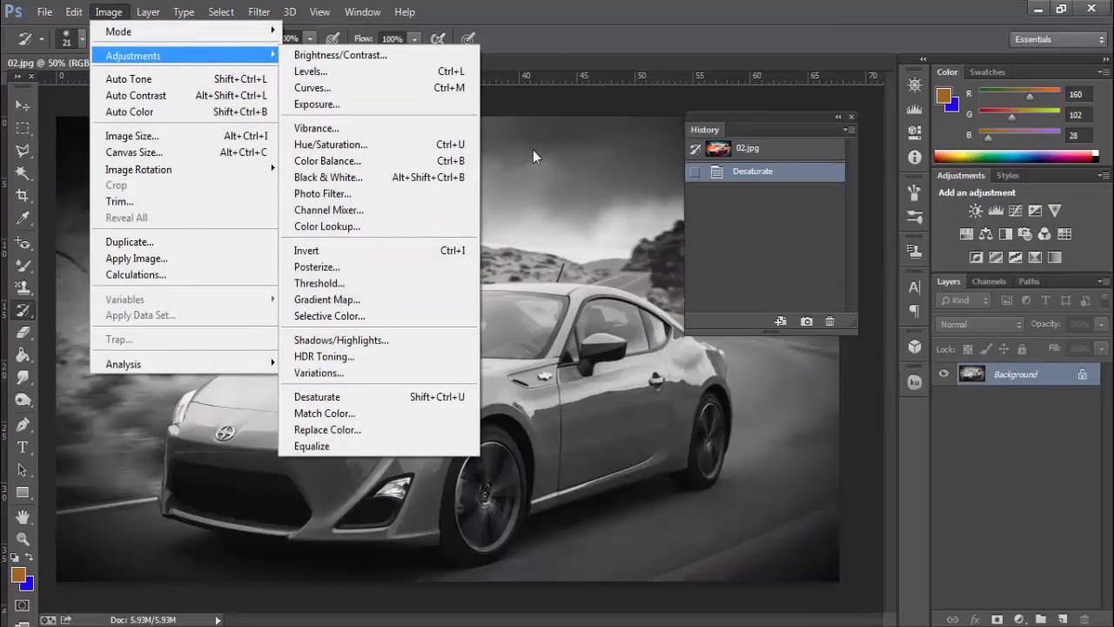
left_click(554, 50)
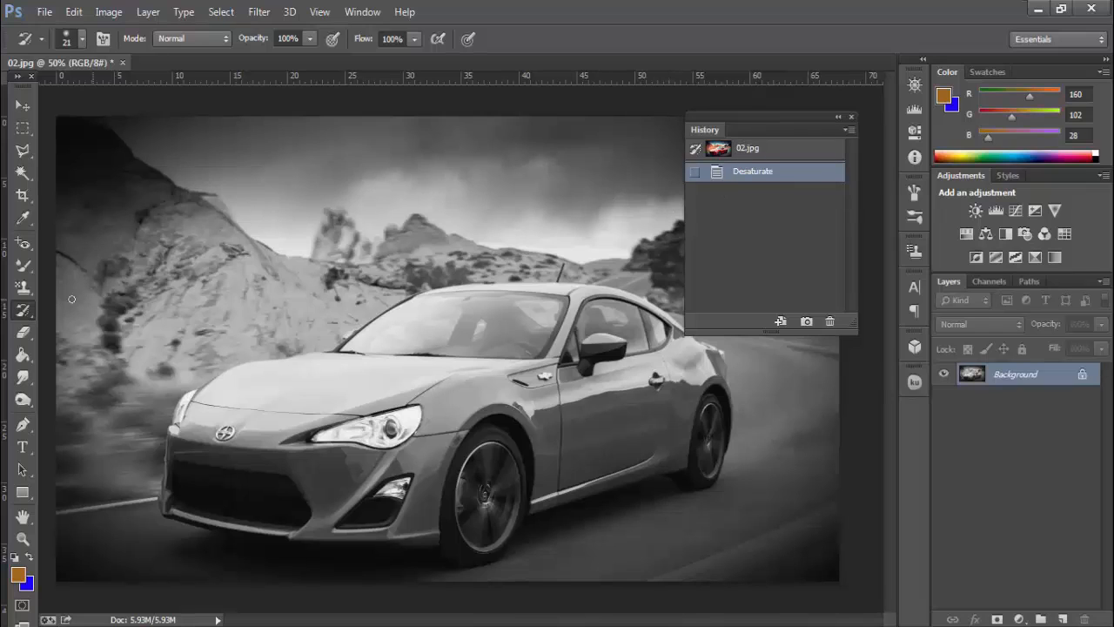
Step: Enlarge the History Brush to 109 px and paint the original colour back over the whole car
right_click(22, 310)
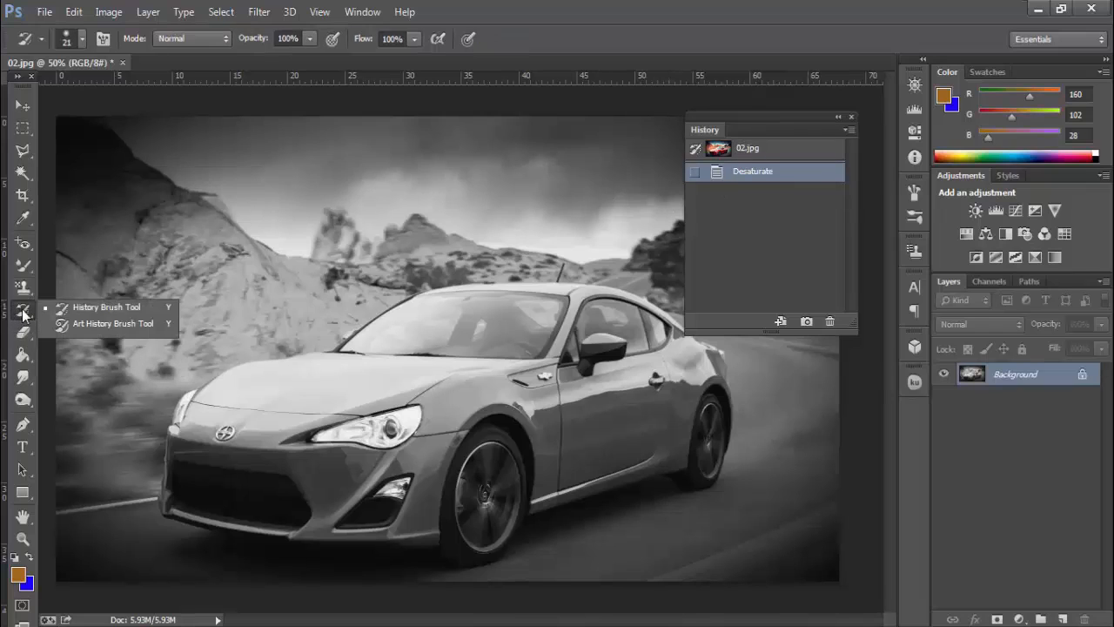
left_click(125, 309)
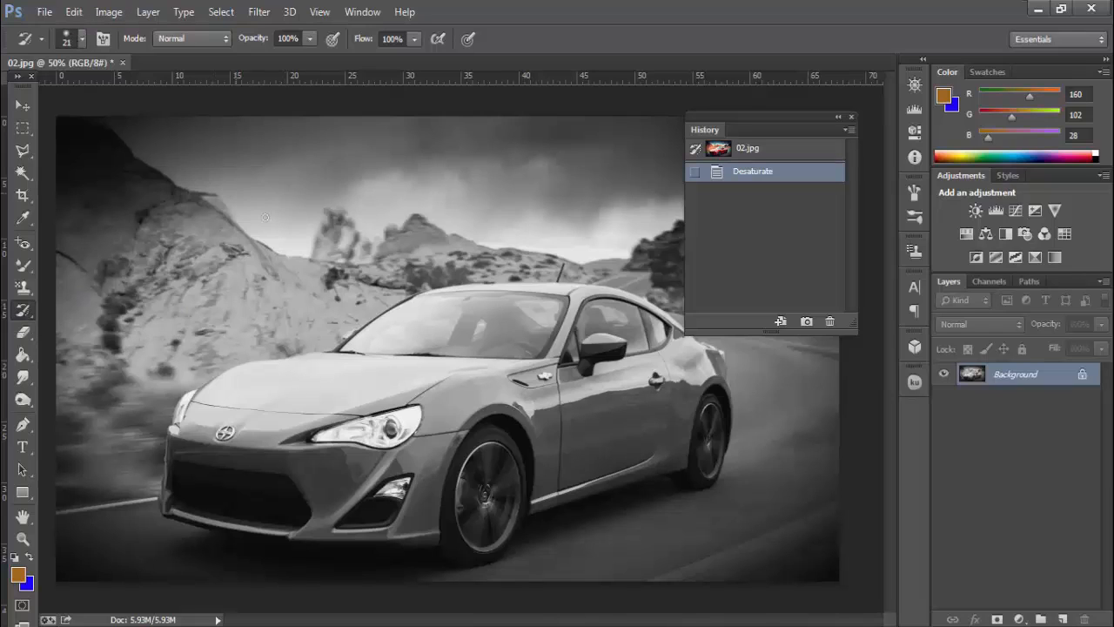
left_click_drag(353, 396, 376, 403)
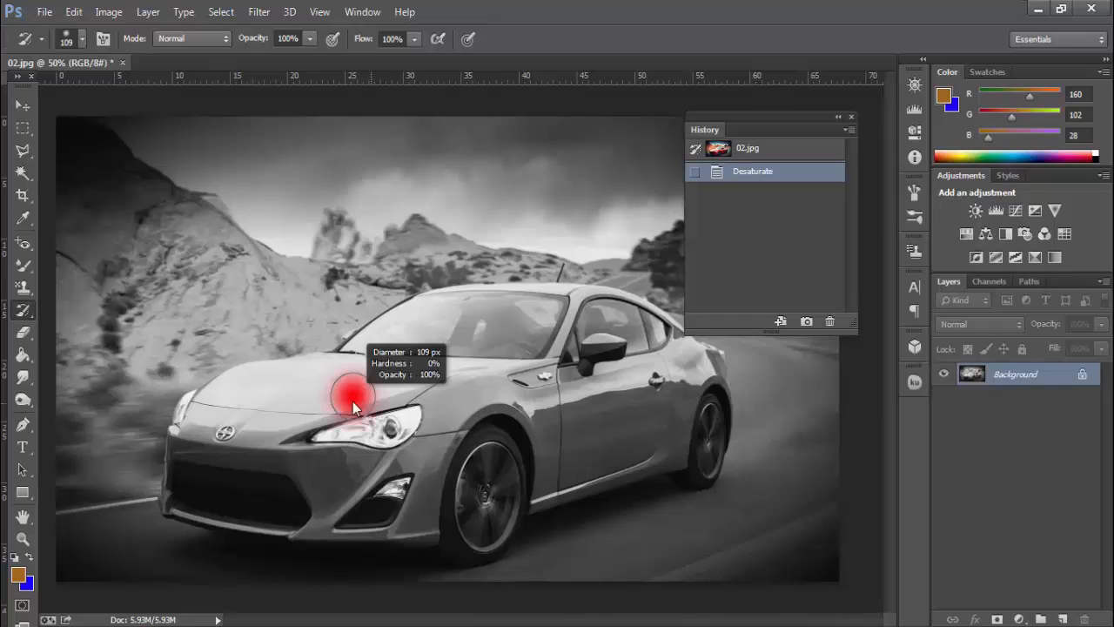
mouse_move(282, 402)
left_mouse_down()
mouse_move(528, 318)
mouse_move(527, 348)
mouse_move(455, 373)
mouse_move(350, 368)
mouse_move(215, 397)
mouse_move(184, 436)
mouse_move(178, 487)
mouse_move(287, 530)
mouse_move(383, 524)
mouse_move(424, 500)
mouse_move(442, 393)
mouse_move(418, 444)
mouse_move(301, 461)
mouse_move(311, 483)
mouse_move(353, 426)
mouse_move(386, 469)
mouse_move(430, 490)
left_mouse_up()
mouse_move(531, 470)
left_mouse_down()
mouse_move(572, 473)
mouse_move(681, 438)
mouse_move(711, 375)
mouse_move(610, 307)
mouse_move(591, 308)
mouse_move(655, 327)
mouse_move(692, 356)
mouse_move(610, 352)
mouse_move(656, 395)
mouse_move(644, 387)
mouse_move(685, 383)
mouse_move(678, 418)
mouse_move(577, 434)
mouse_move(574, 446)
mouse_move(449, 428)
mouse_move(582, 379)
mouse_move(608, 341)
mouse_move(648, 340)
mouse_move(536, 297)
mouse_move(429, 325)
mouse_move(389, 354)
mouse_move(390, 337)
mouse_move(213, 409)
left_mouse_up()
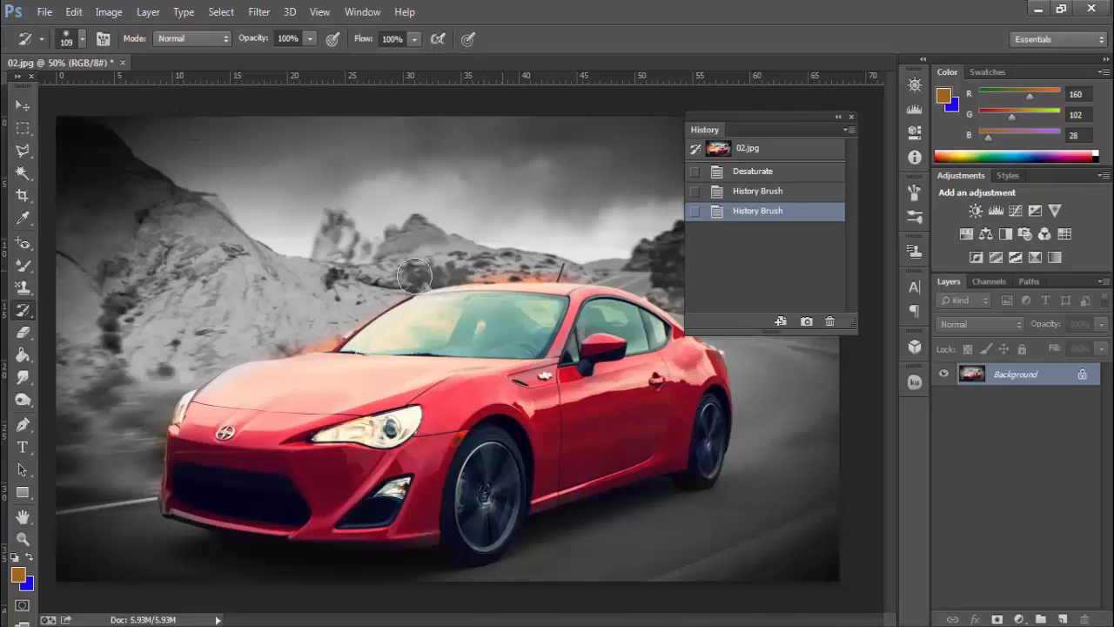
Step: Paint colour back onto the rocks and sky with the History Brush and step back to the first brush state
mouse_move(296, 239)
left_mouse_down()
mouse_move(201, 217)
mouse_move(320, 186)
mouse_move(274, 164)
mouse_move(282, 143)
mouse_move(190, 131)
mouse_move(73, 231)
mouse_move(124, 272)
mouse_move(129, 324)
mouse_move(148, 345)
mouse_move(255, 336)
left_mouse_up()
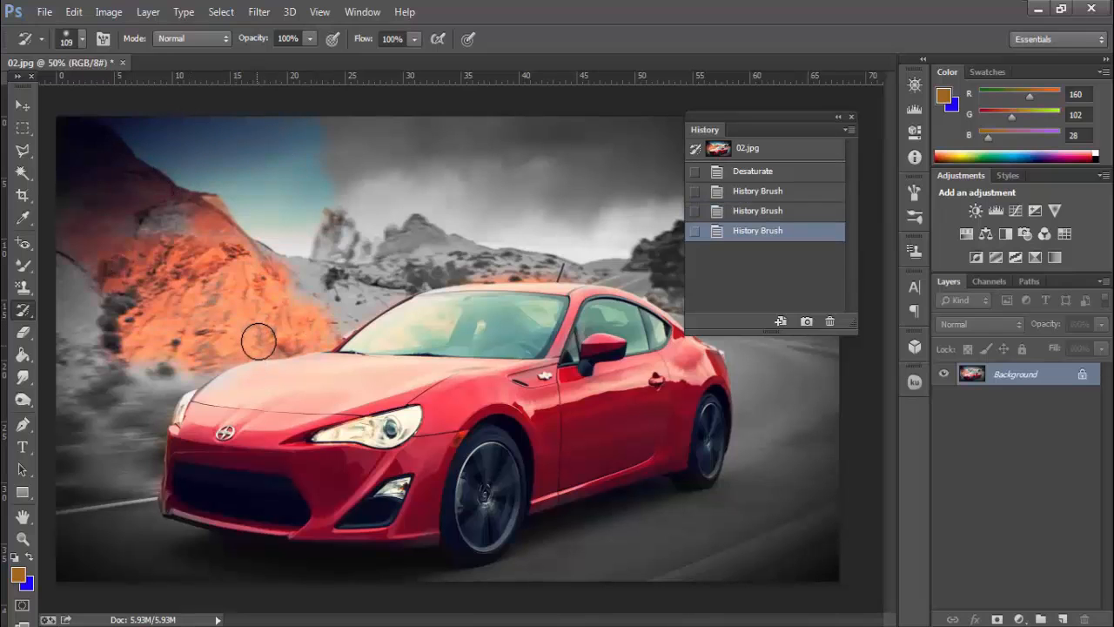
key("ctrl+z")
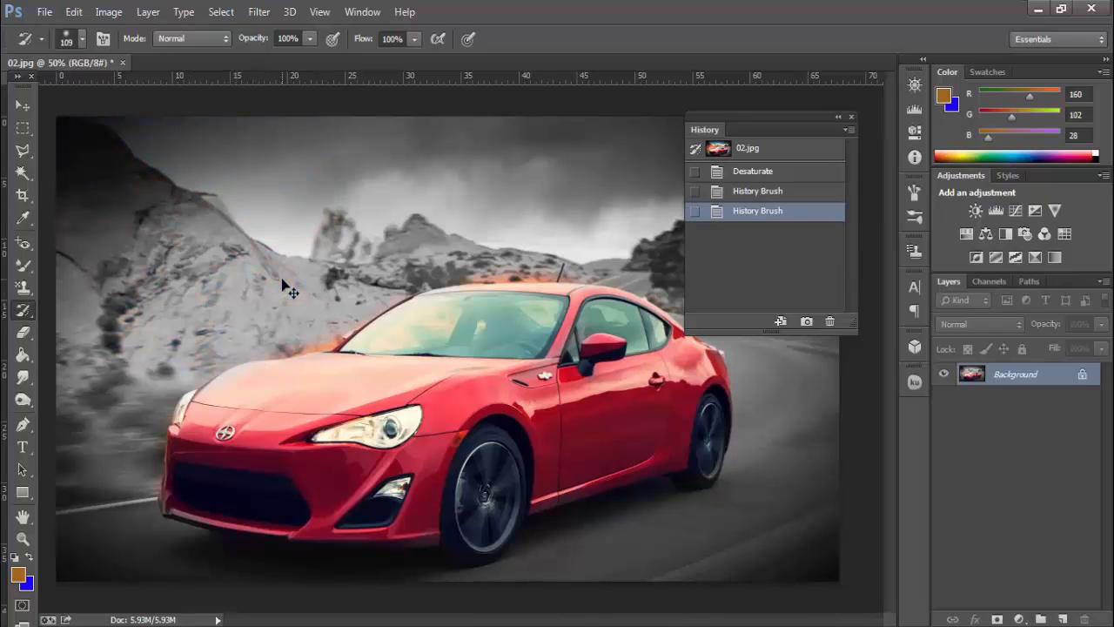
key("ctrl+alt+z")
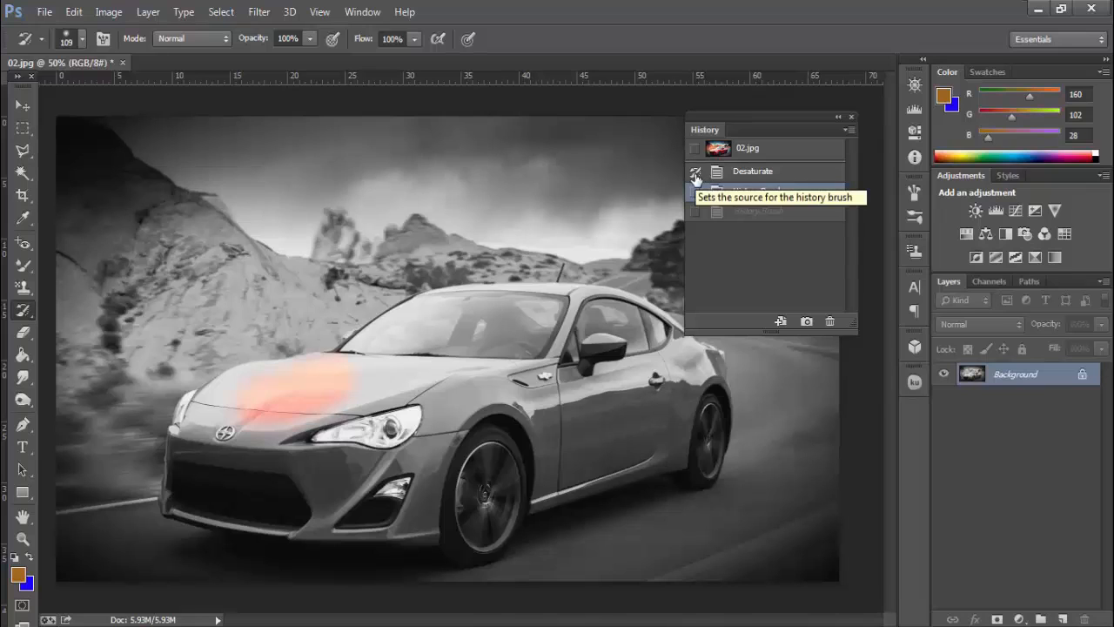
Step: Compare the two History Brush states, return to the first, and paint the hood grey using Desaturate as the source
left_click(747, 213)
left_click(742, 192)
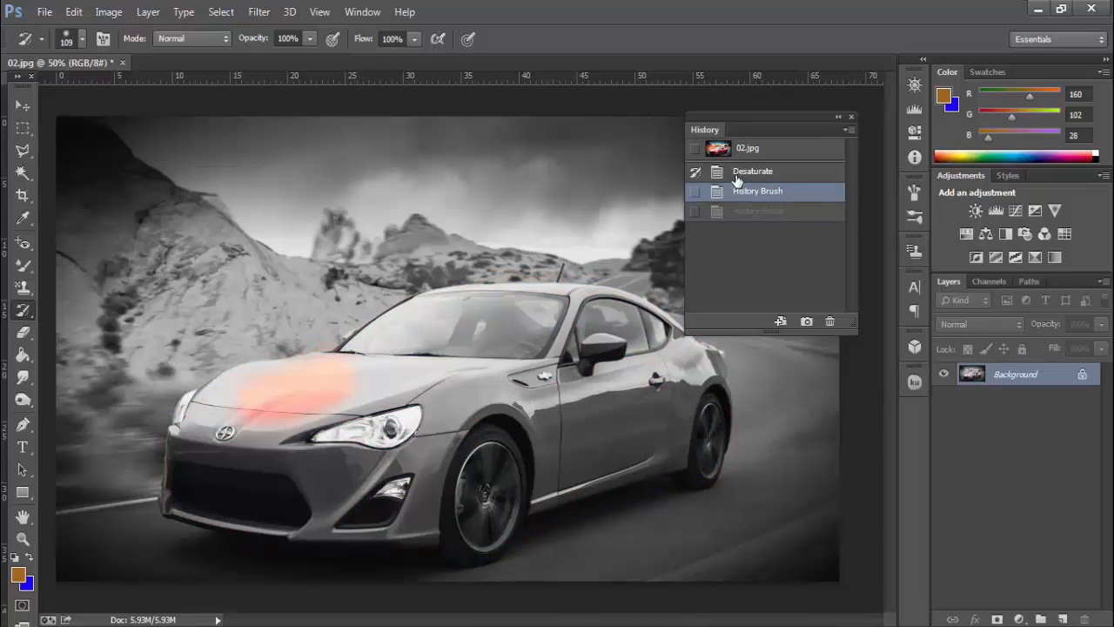
left_click(731, 211)
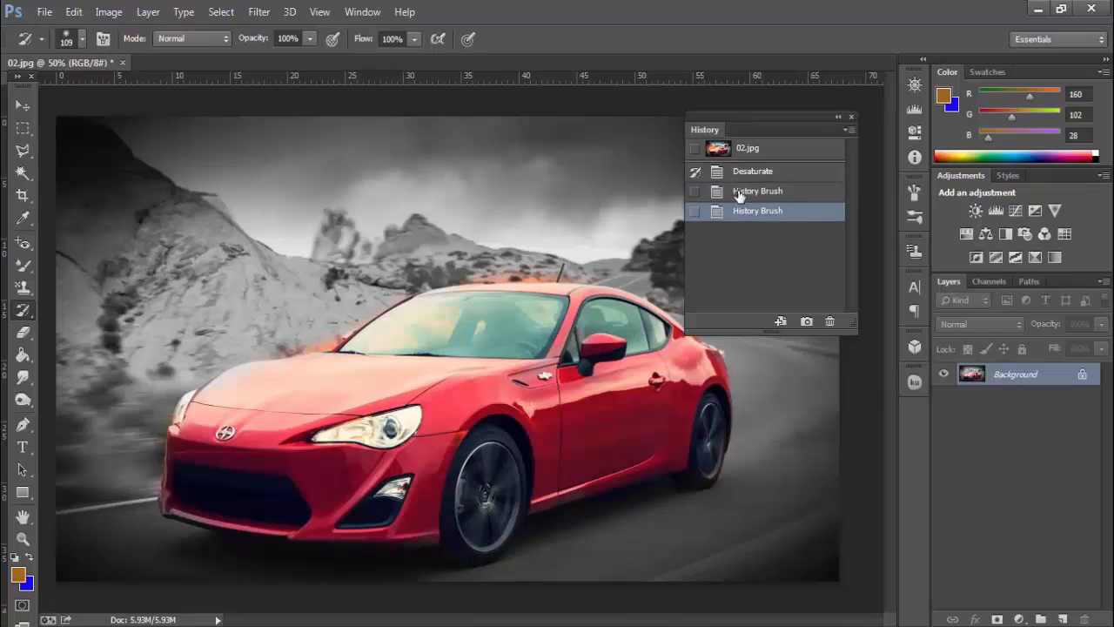
left_click(742, 192)
mouse_move(274, 402)
left_mouse_down()
mouse_move(409, 380)
mouse_move(259, 409)
mouse_move(277, 385)
mouse_move(240, 407)
mouse_move(403, 360)
mouse_move(358, 375)
left_mouse_up()
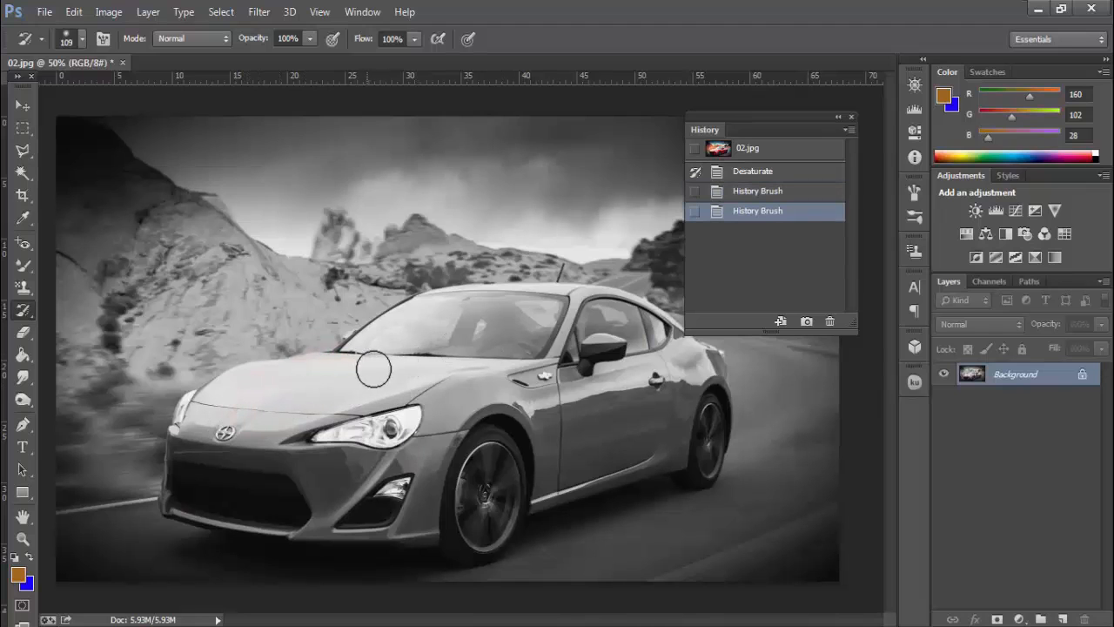
mouse_move(219, 393)
left_mouse_down()
mouse_move(354, 351)
mouse_move(304, 380)
mouse_move(399, 386)
mouse_move(513, 371)
left_mouse_up()
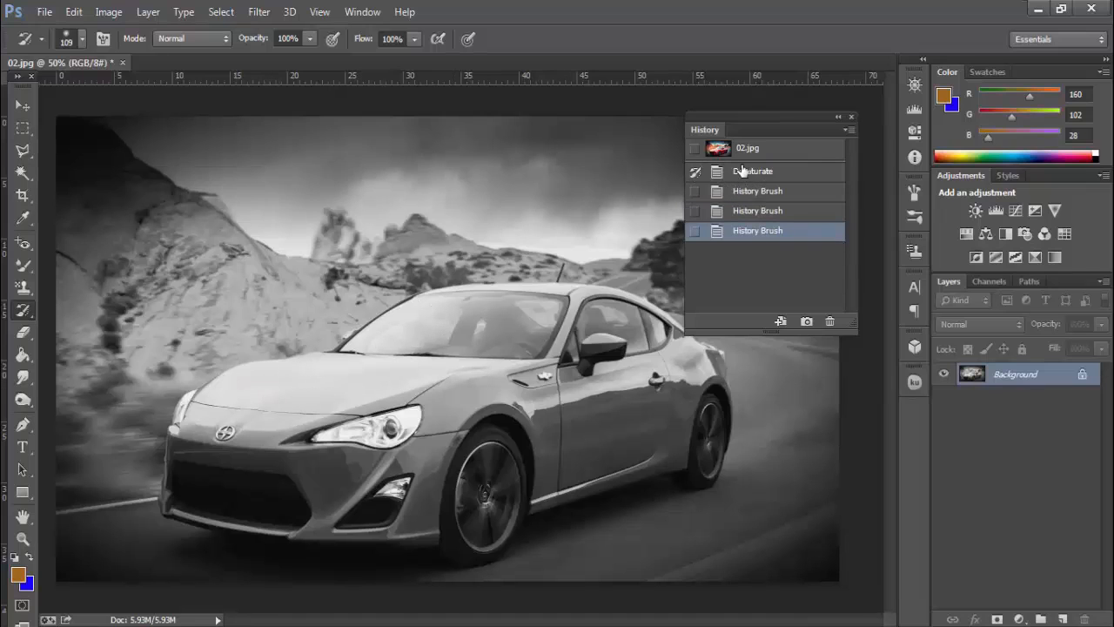
Step: Return to the Desaturate state, cover the car's front headlight with the Patch Tool, and deselect
left_click(746, 172)
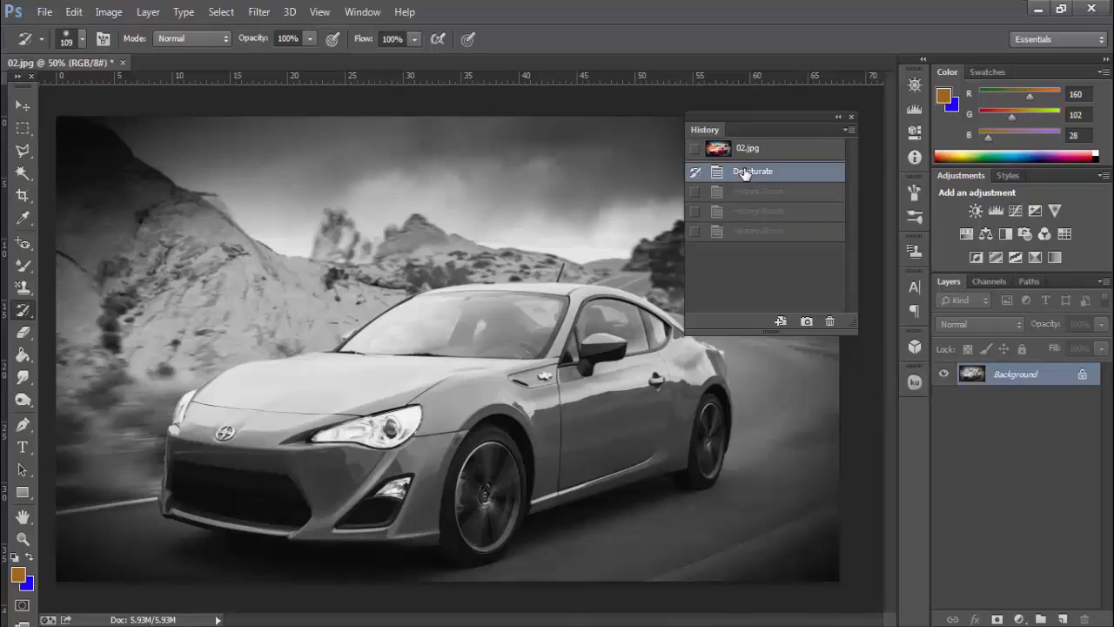
left_click(23, 242)
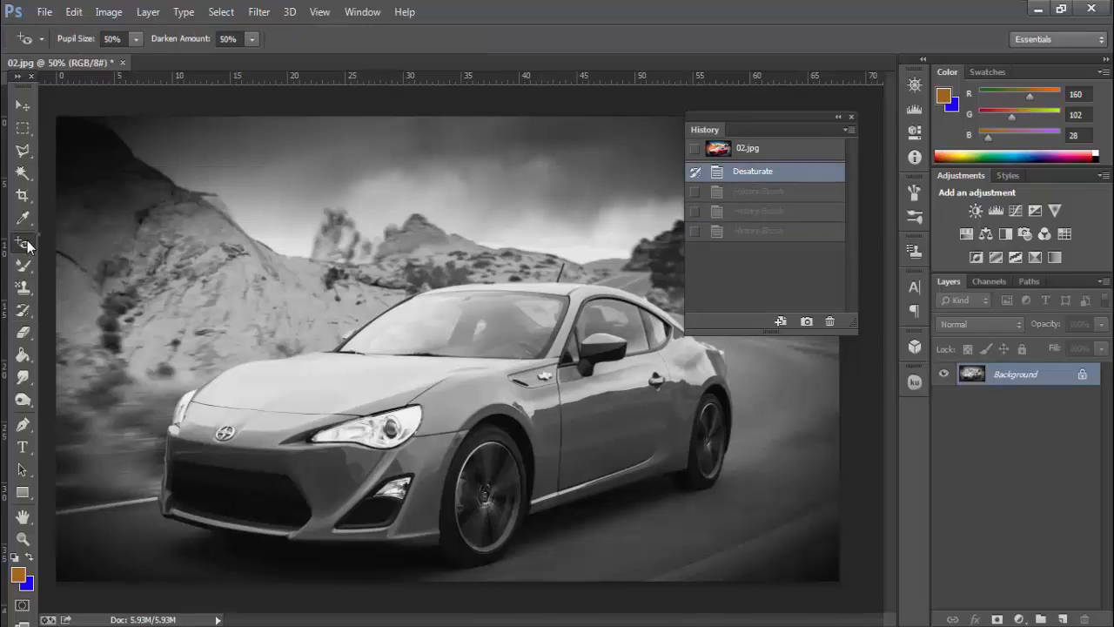
left_click(96, 273)
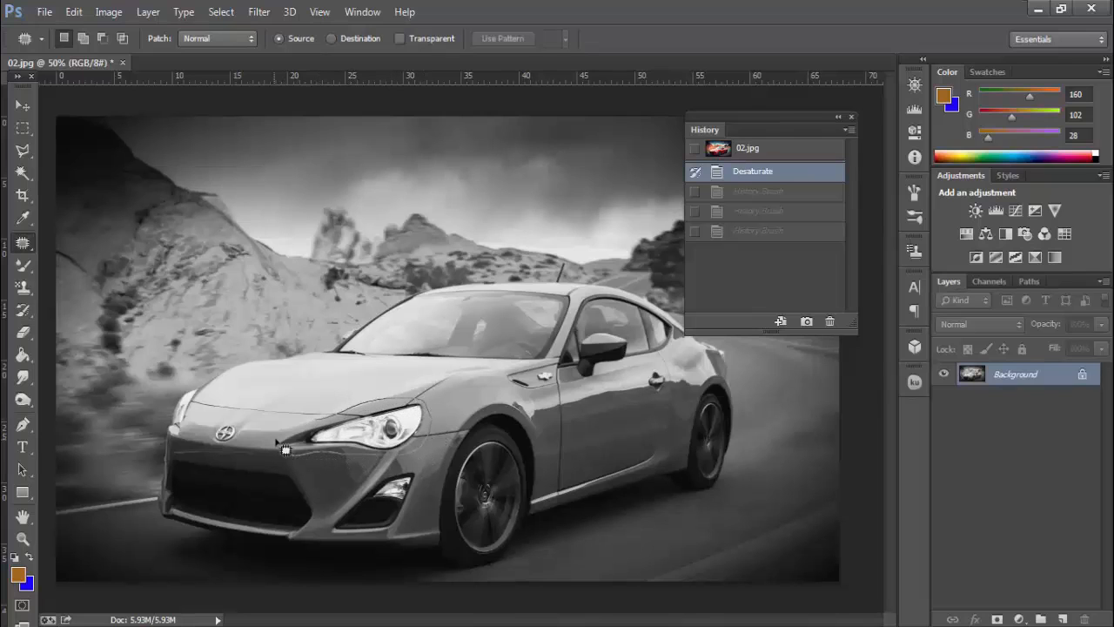
left_click_drag(276, 442, 336, 386)
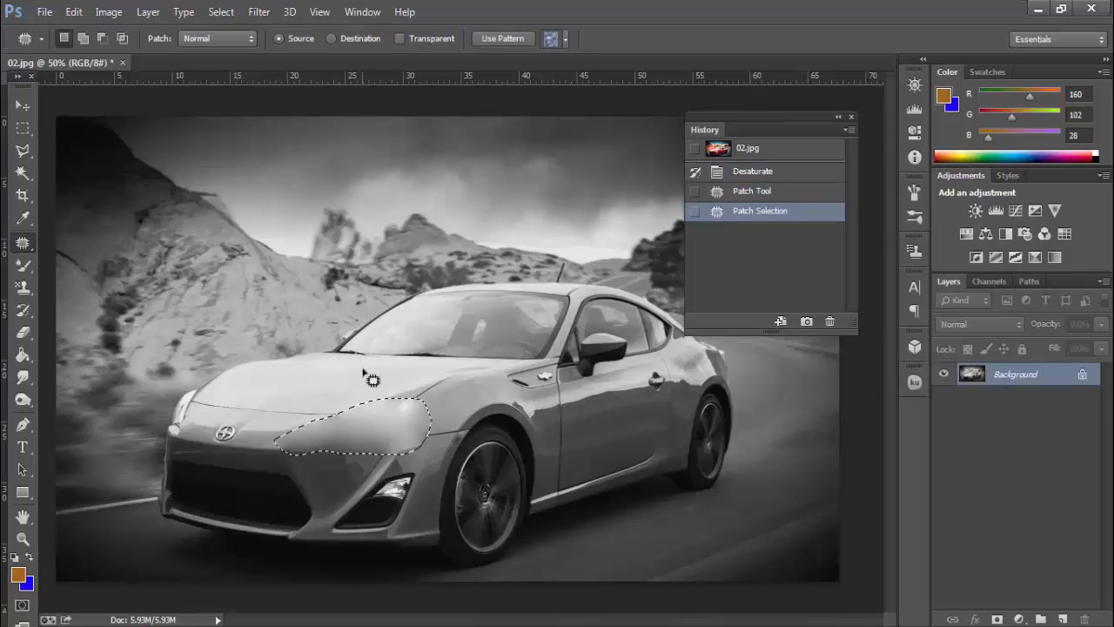
key("ctrl+d")
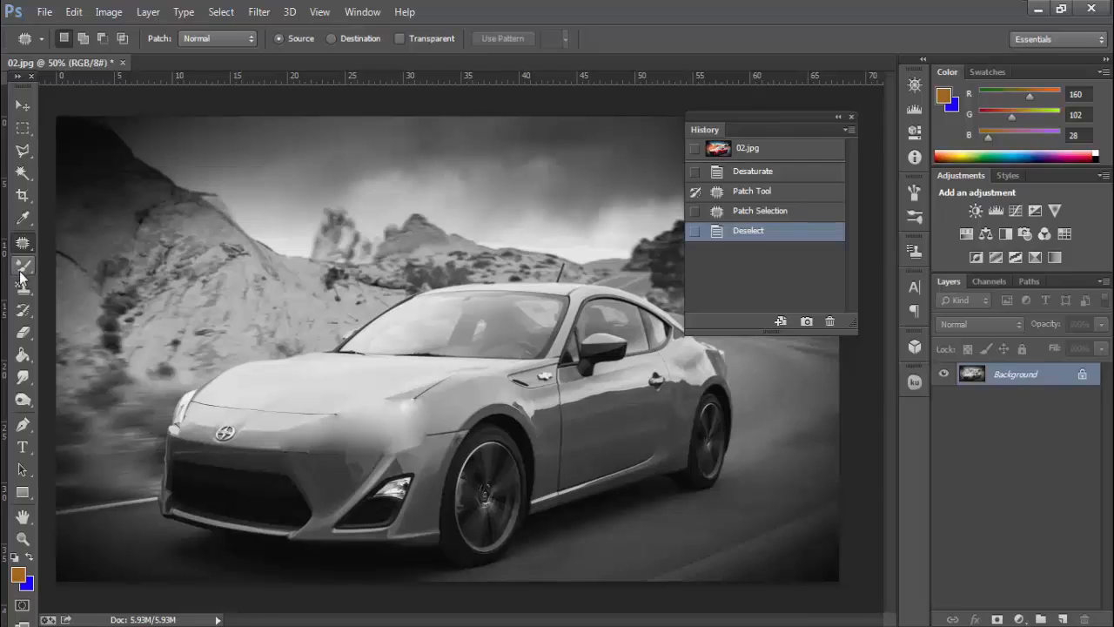
Step: Restore the patched headlight with the History Brush, using the Patch Tool state as its source
left_click(23, 312)
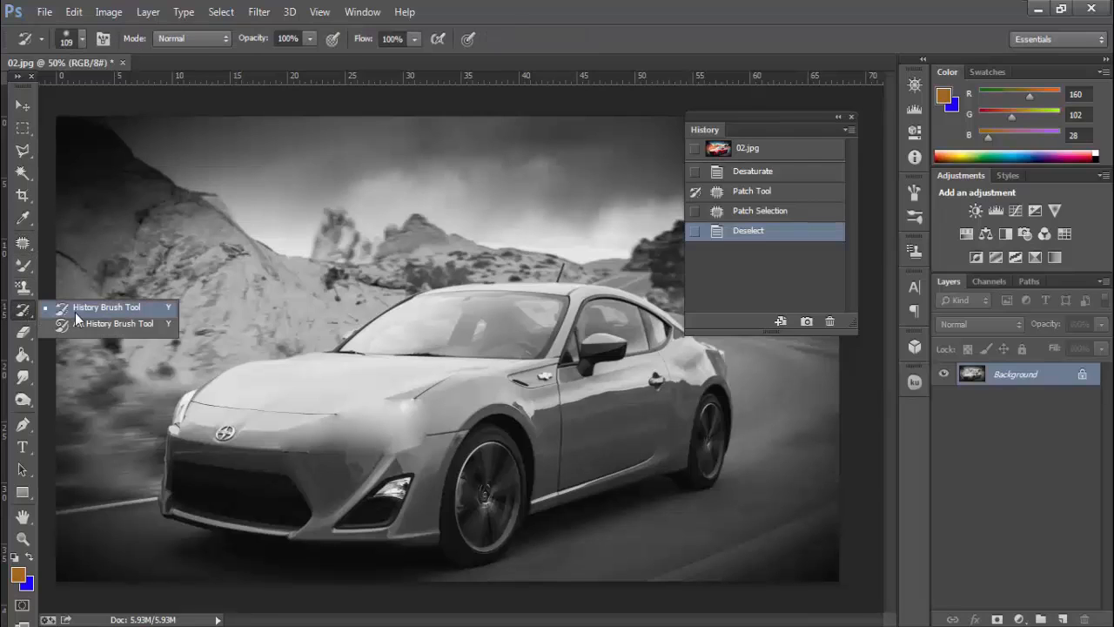
left_click(116, 312)
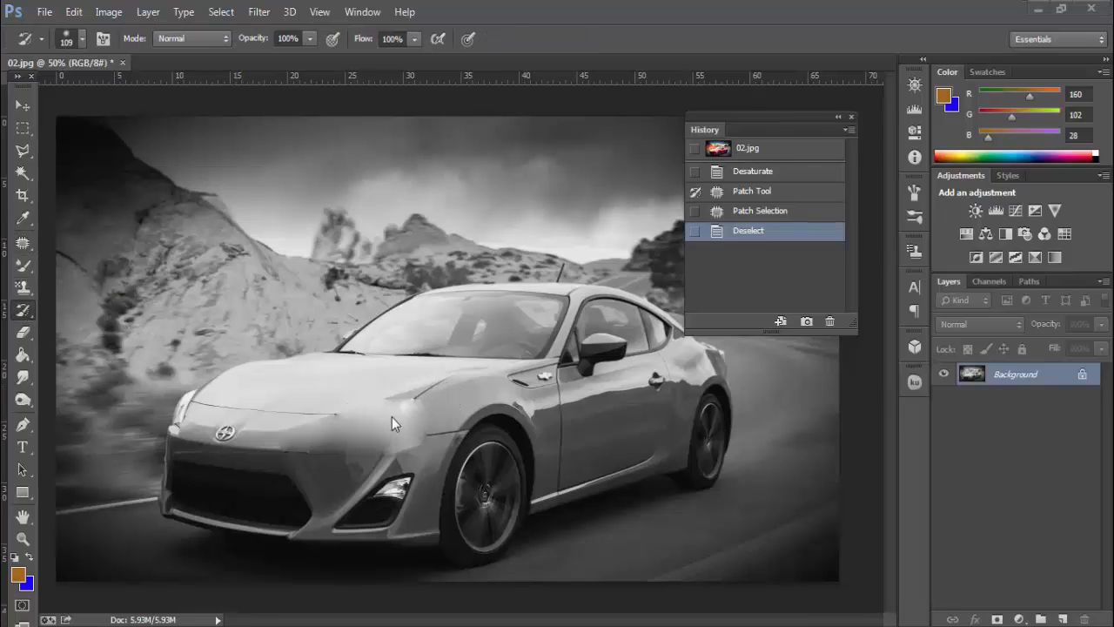
mouse_move(431, 391)
left_mouse_down()
mouse_move(389, 429)
mouse_move(396, 440)
mouse_move(359, 435)
mouse_move(366, 427)
mouse_move(296, 441)
left_mouse_up()
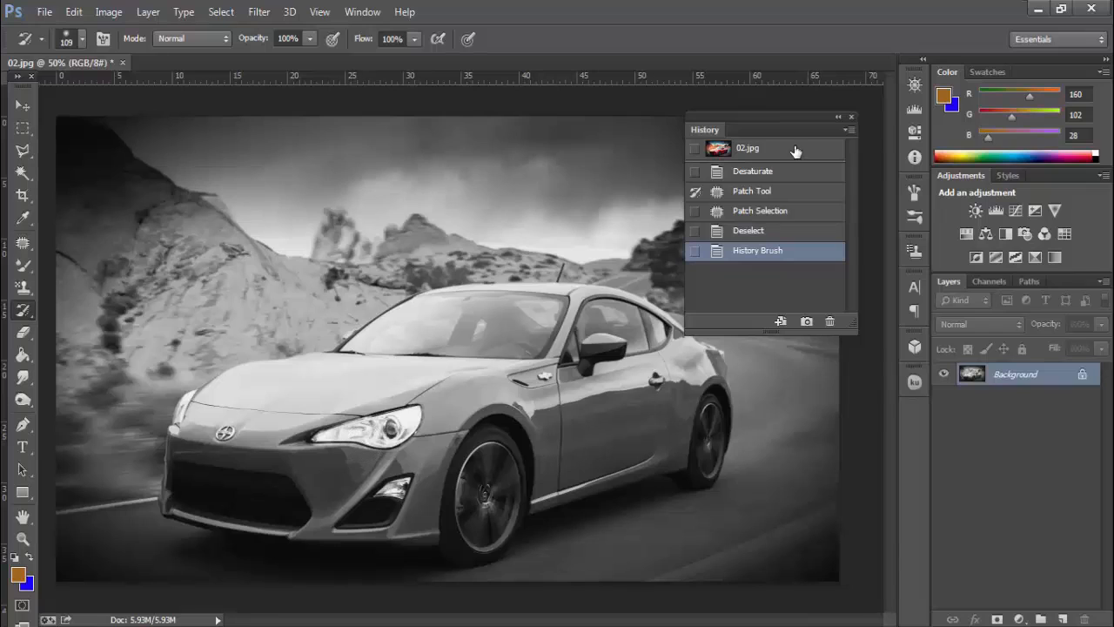
Step: Try to paint with the History Brush while no history state is designated as its source
left_click(695, 210)
left_click(401, 278)
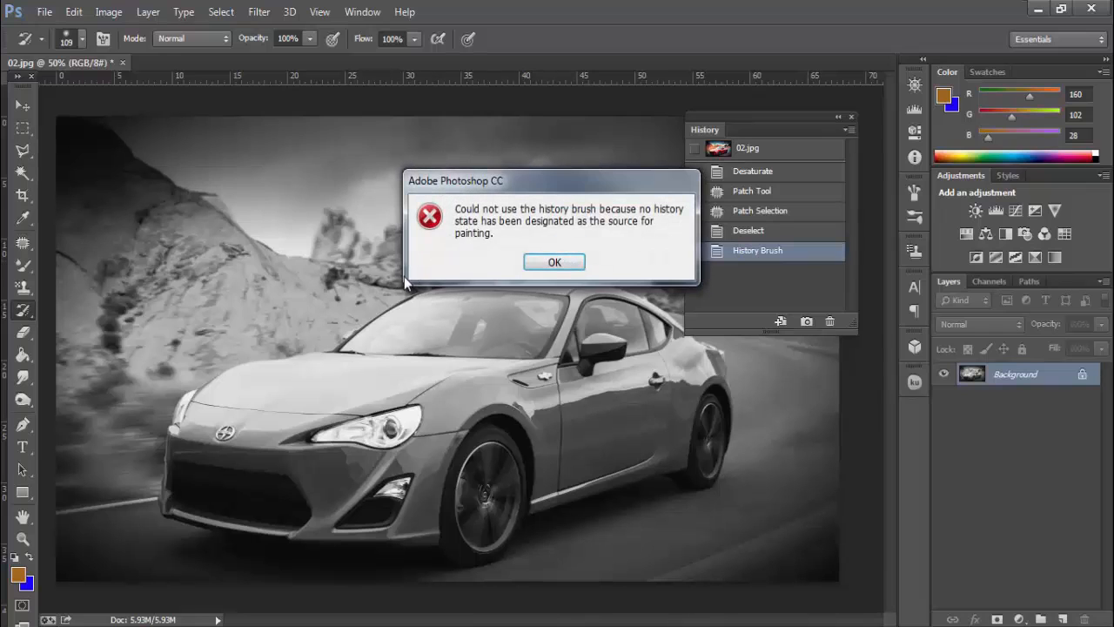
left_click(563, 270)
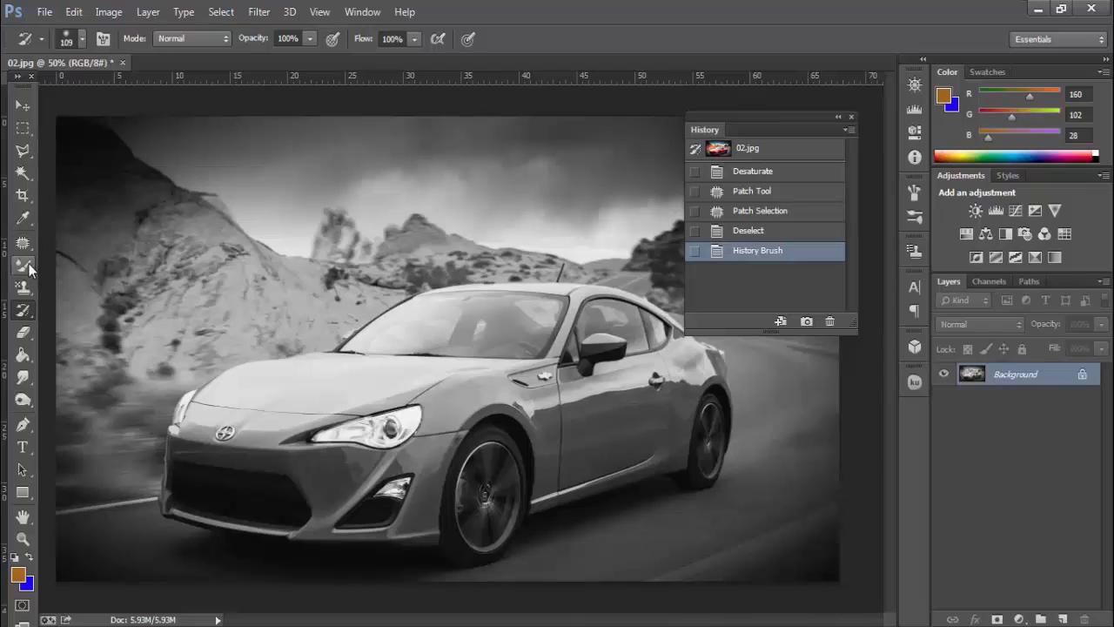
Step: With the 02.jpg snapshot as the source, paint a History Brush stroke over the car and undo it
left_click(24, 311)
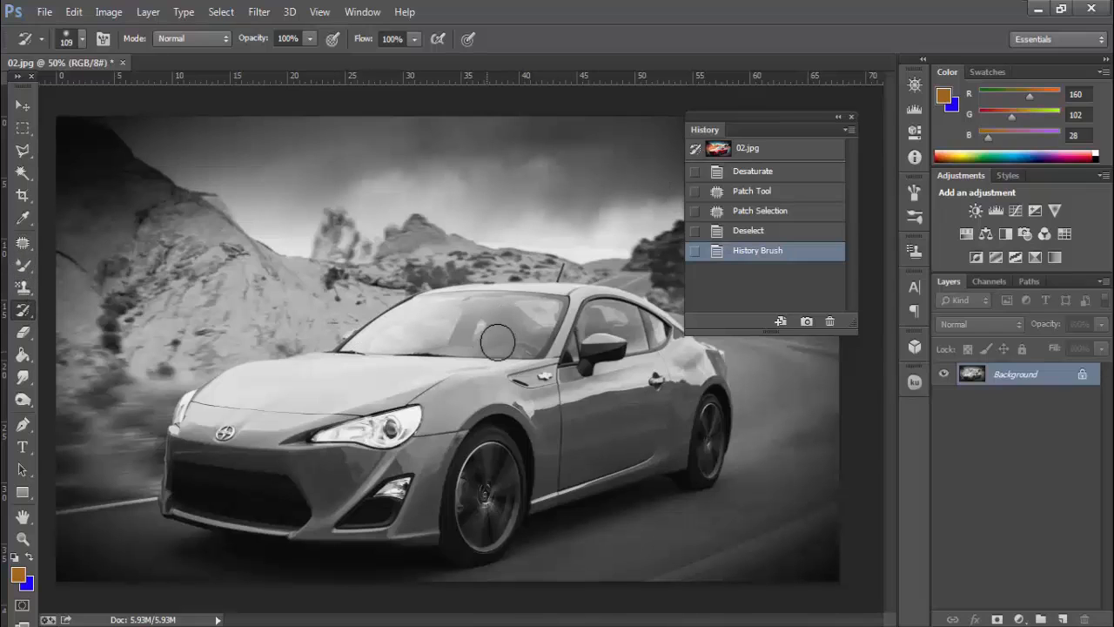
mouse_move(497, 319)
left_mouse_down()
mouse_move(363, 379)
mouse_move(424, 383)
mouse_move(357, 425)
mouse_move(420, 415)
mouse_move(433, 402)
mouse_move(291, 433)
mouse_move(237, 432)
mouse_move(248, 402)
left_mouse_up()
key("ctrl+z")
Step: Lower the History Brush opacity to 26%, paint faint colour over the car, and undo the painting
left_click(310, 39)
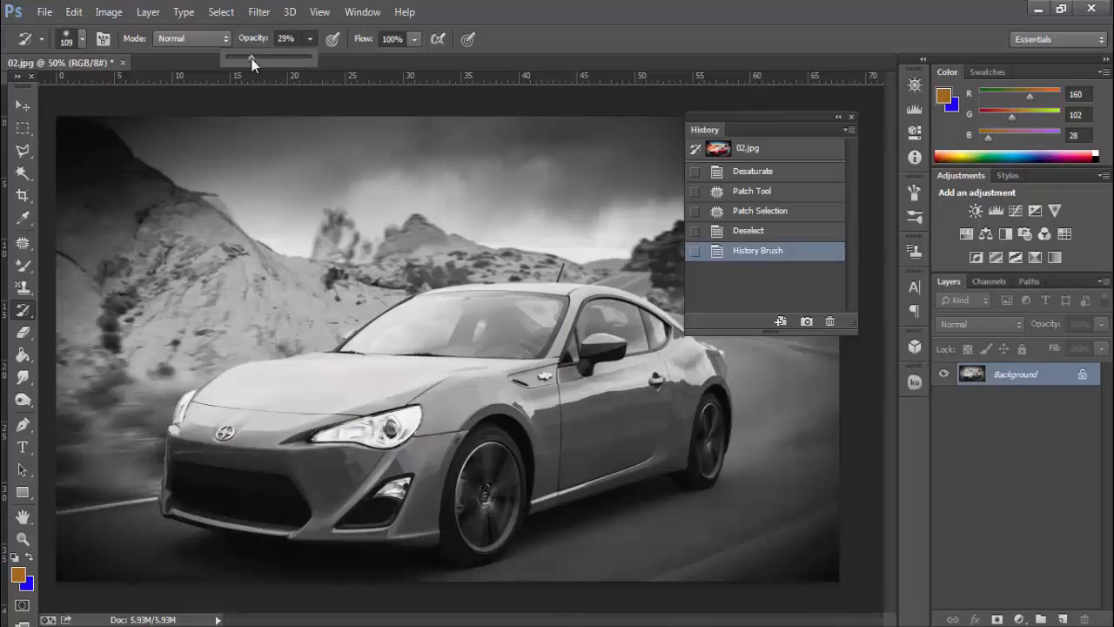
mouse_move(336, 386)
left_mouse_down()
mouse_move(465, 349)
mouse_move(459, 365)
mouse_move(492, 372)
mouse_move(430, 438)
mouse_move(425, 417)
mouse_move(435, 445)
mouse_move(399, 499)
mouse_move(327, 519)
left_mouse_up()
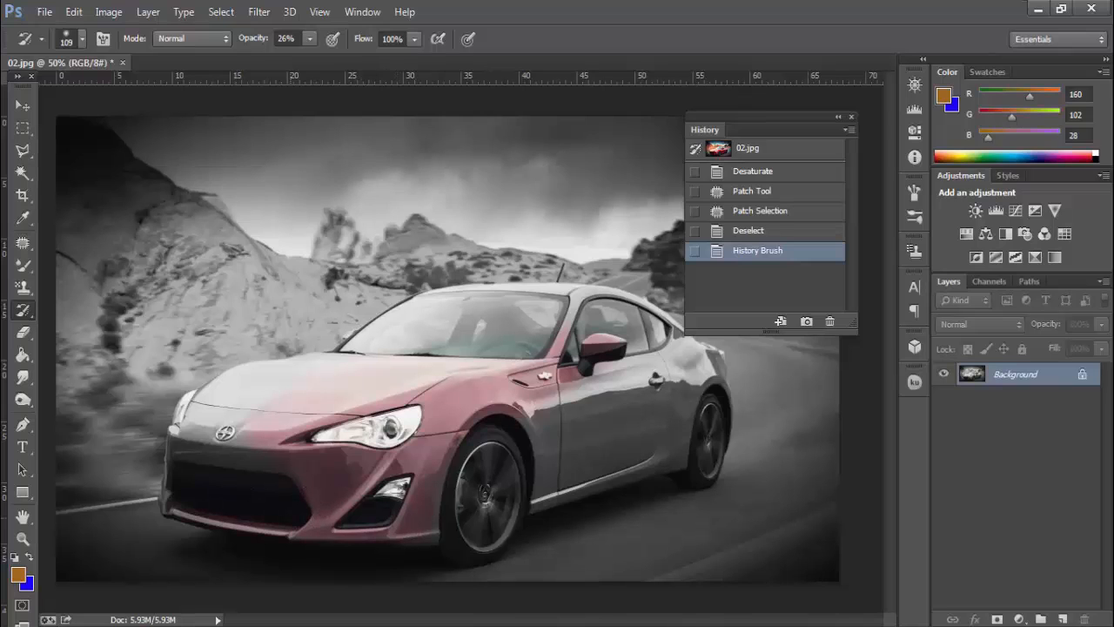
mouse_move(165, 481)
left_mouse_down()
mouse_move(192, 438)
mouse_move(162, 429)
mouse_move(506, 301)
mouse_move(446, 332)
mouse_move(645, 331)
mouse_move(615, 376)
mouse_move(523, 416)
mouse_move(653, 404)
mouse_move(629, 436)
mouse_move(570, 456)
mouse_move(612, 440)
left_mouse_up()
key("ctrl+z")
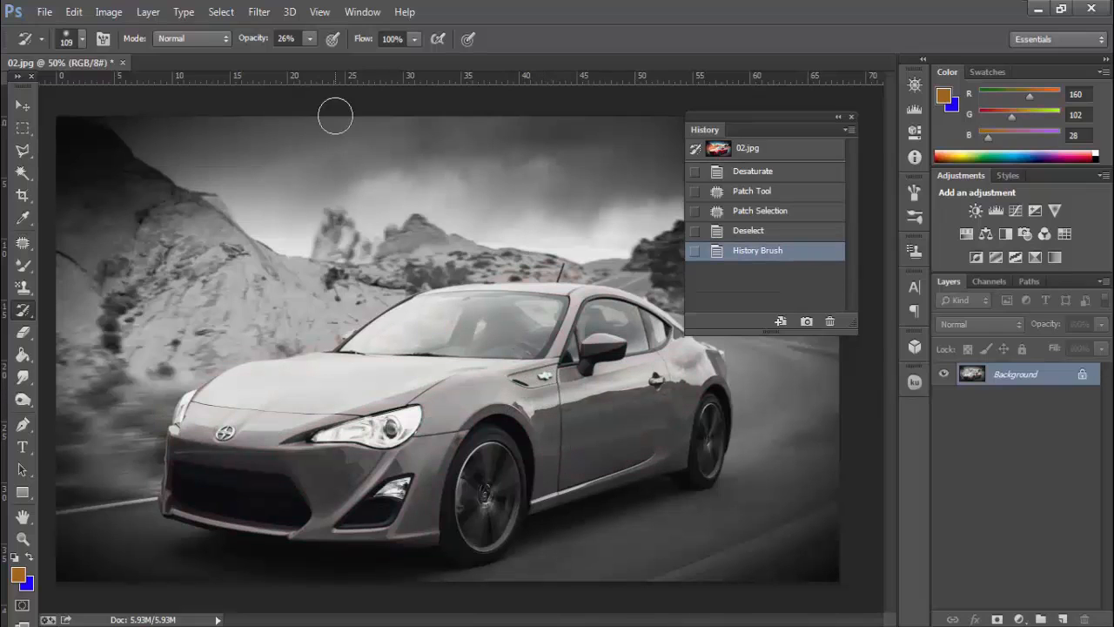
Step: Set the History Brush to 100% opacity and 48% flow, paint colour over the car, and undo the painting
left_click(314, 38)
left_click(416, 38)
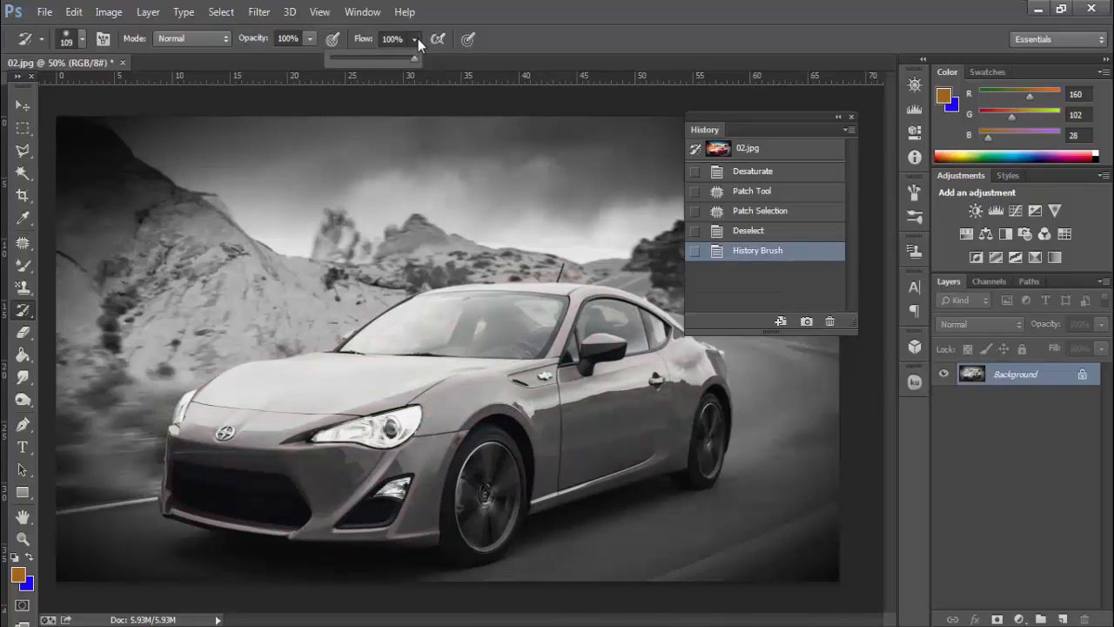
left_click_drag(399, 61, 371, 60)
mouse_move(261, 409)
left_mouse_down()
mouse_move(440, 363)
mouse_move(473, 378)
mouse_move(529, 368)
mouse_move(453, 435)
mouse_move(601, 383)
mouse_move(661, 409)
mouse_move(639, 420)
mouse_move(696, 407)
mouse_move(601, 477)
mouse_move(666, 463)
mouse_move(557, 477)
left_mouse_up()
mouse_move(433, 498)
left_mouse_down()
mouse_move(426, 516)
mouse_move(313, 509)
left_mouse_up()
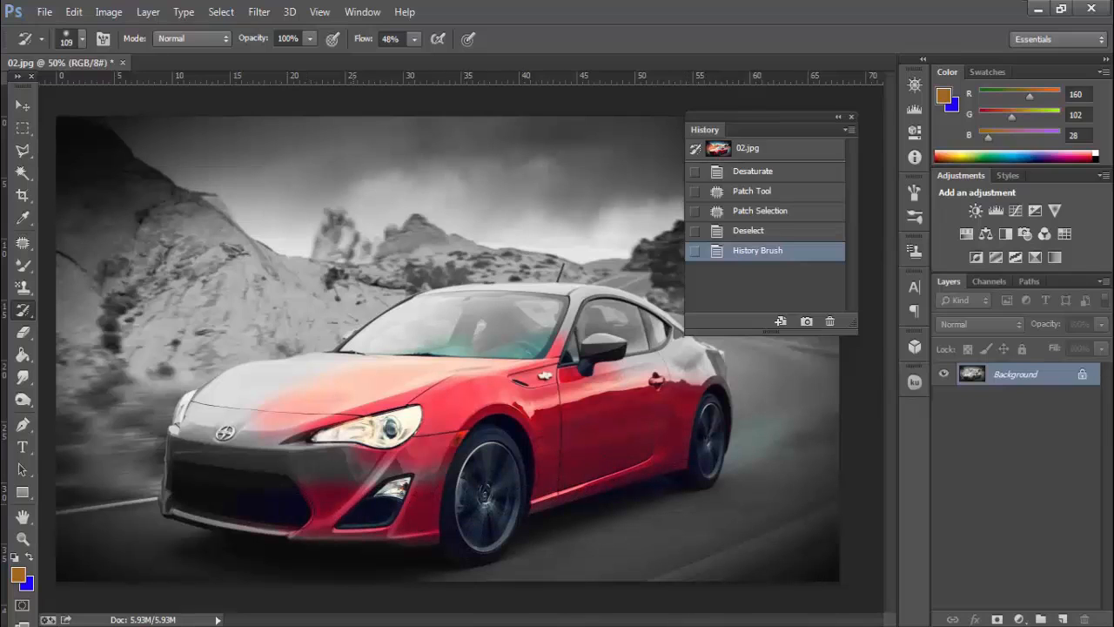
left_click_drag(186, 444, 284, 374)
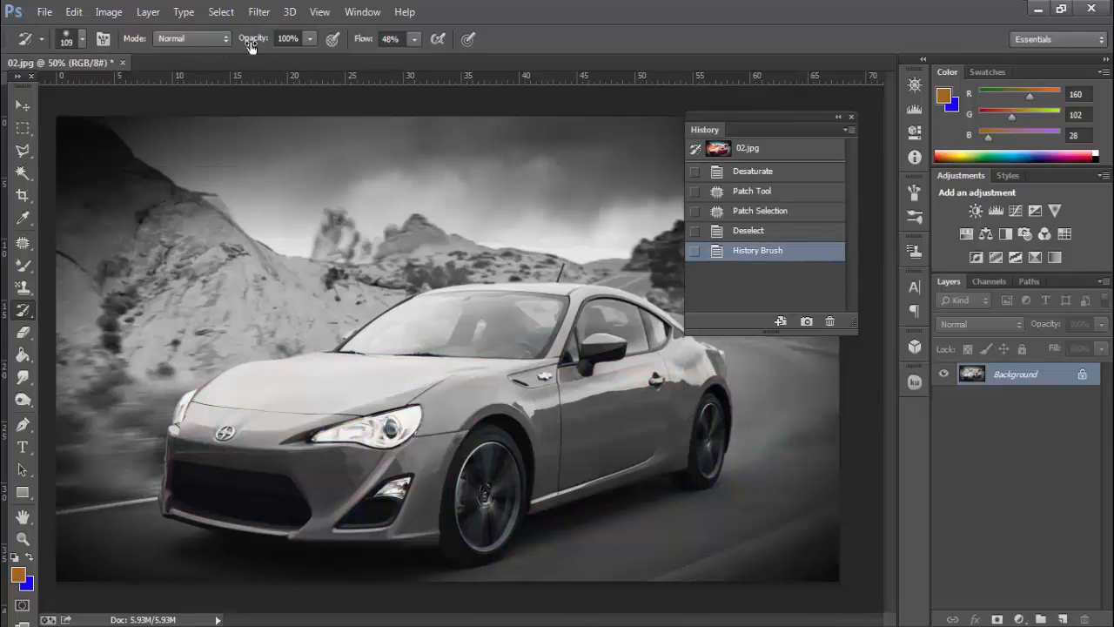
Step: Paint over the car with the History Brush in Lighten mode, undo it, and set the flow to 100%
left_click(181, 39)
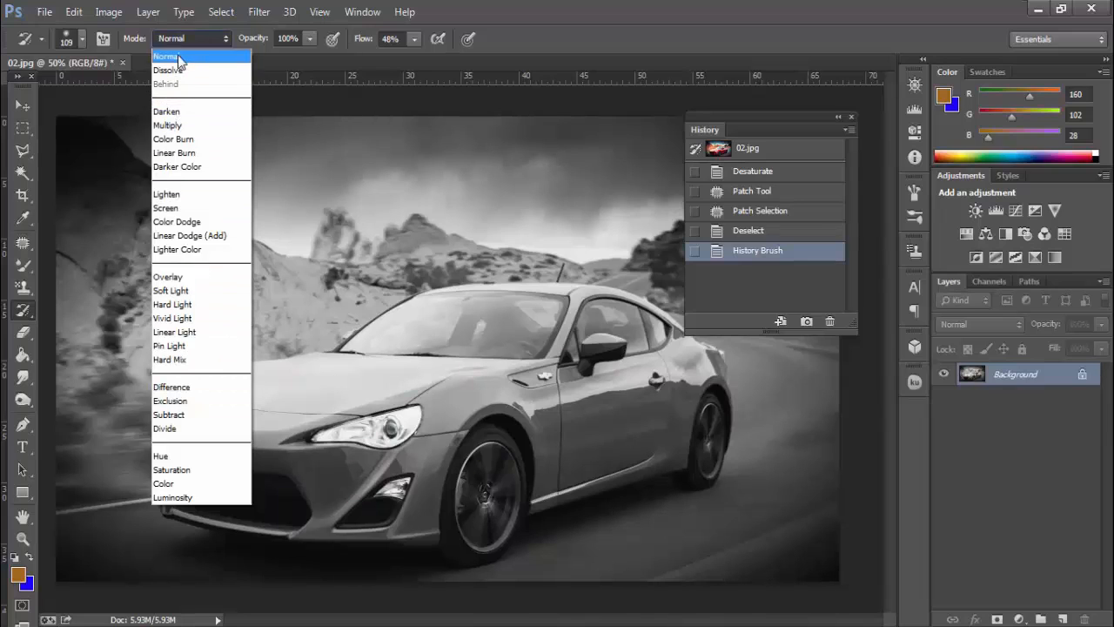
left_click(172, 194)
mouse_move(324, 410)
left_mouse_down()
mouse_move(796, 328)
mouse_move(661, 378)
mouse_move(550, 483)
mouse_move(610, 444)
mouse_move(510, 367)
mouse_move(513, 316)
mouse_move(423, 319)
mouse_move(294, 390)
mouse_move(249, 380)
mouse_move(374, 366)
mouse_move(207, 413)
mouse_move(196, 437)
mouse_move(392, 461)
left_mouse_up()
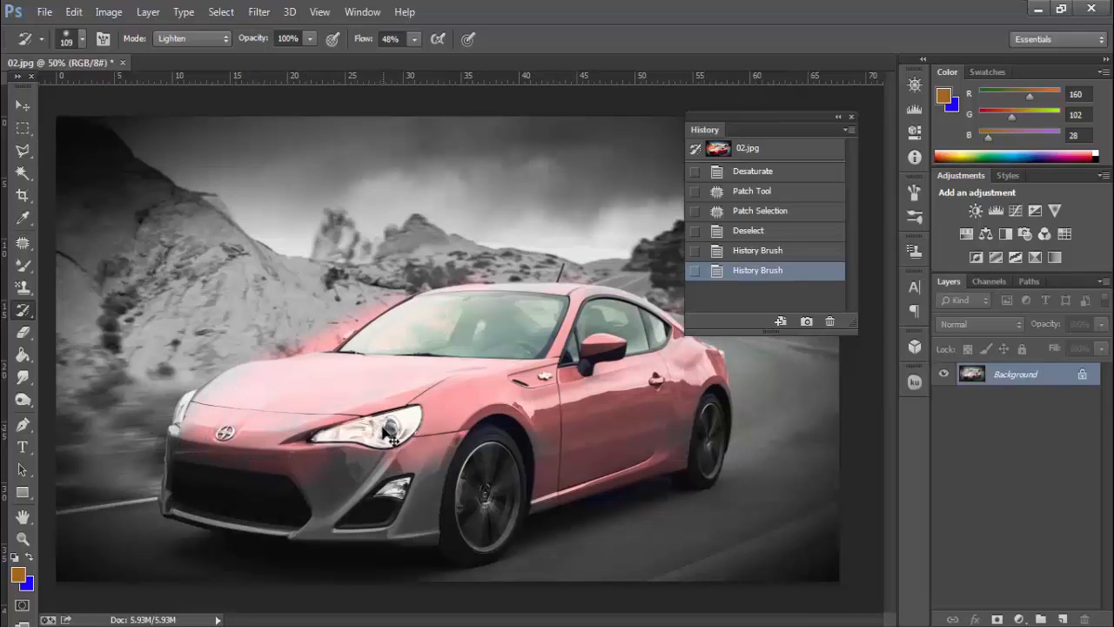
key("ctrl+z")
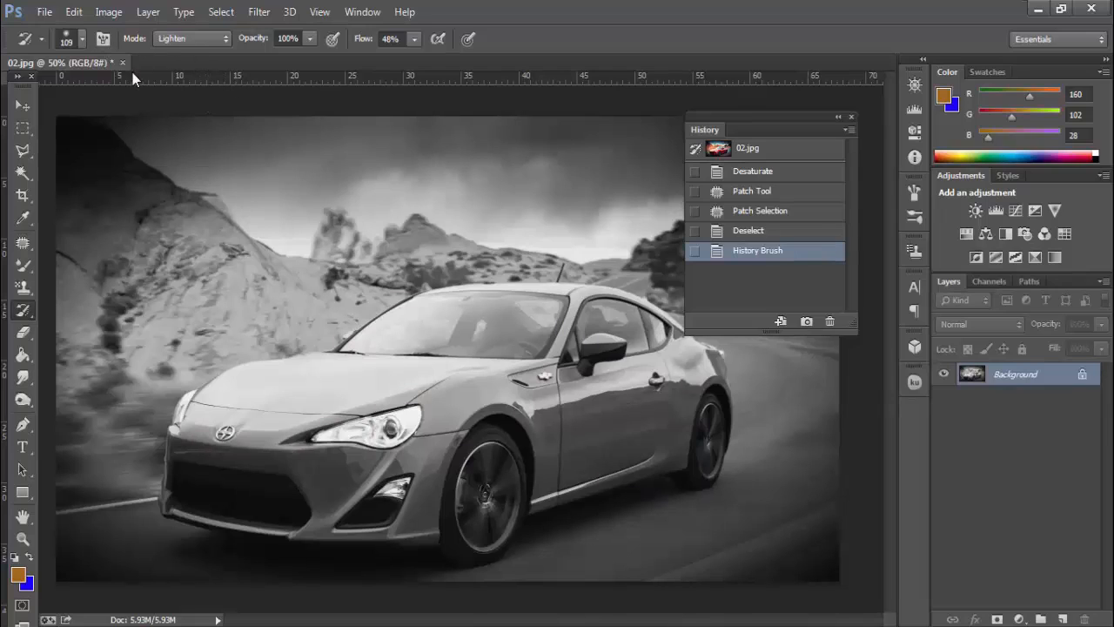
left_click(416, 38)
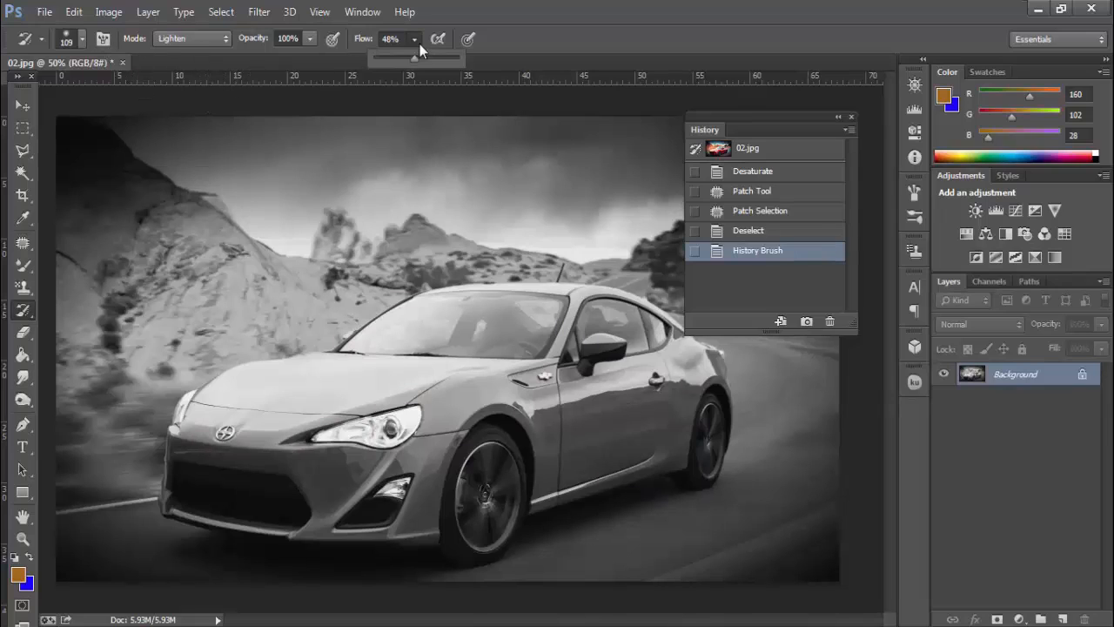
left_click_drag(414, 59, 563, 60)
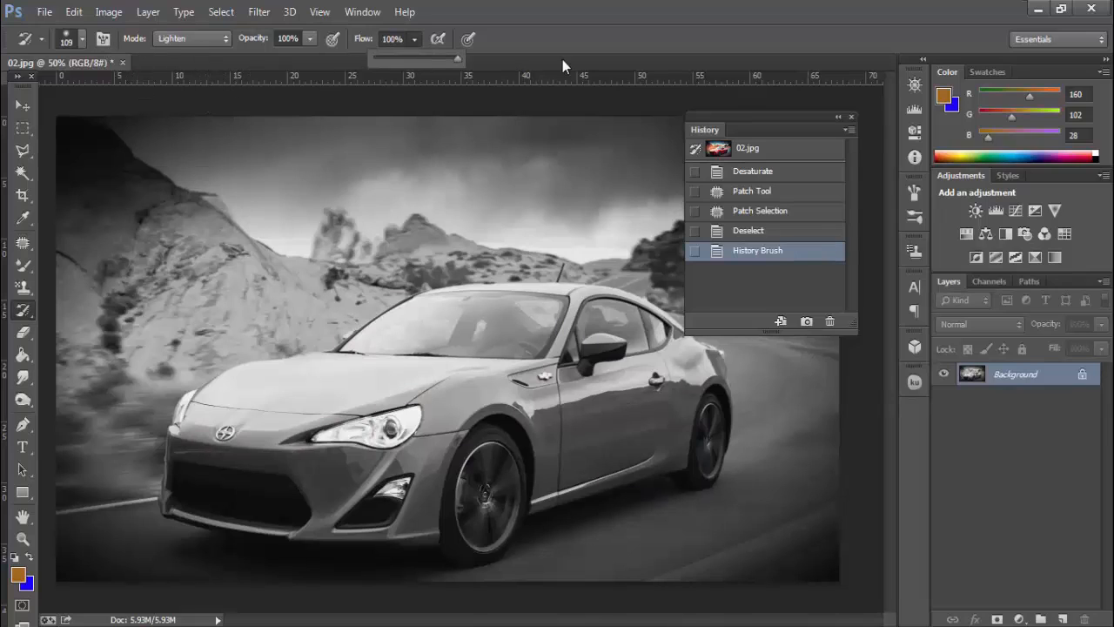
Step: Paint over the car with the Art History Brush at size 157 in Loose Curl Long style, and undo it
left_click(25, 313)
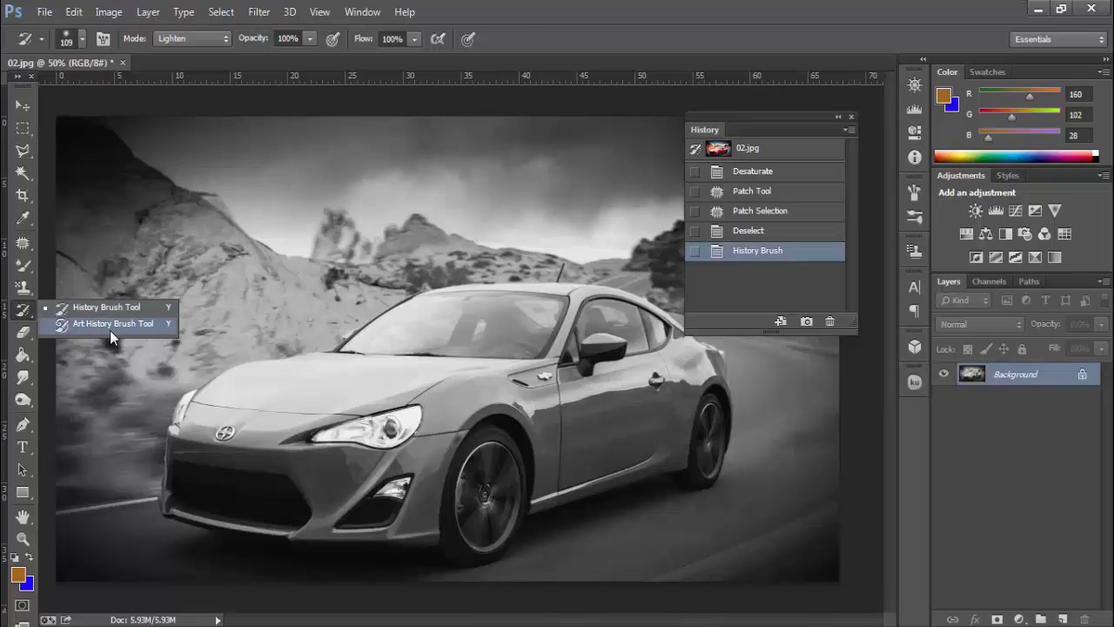
left_click(110, 330)
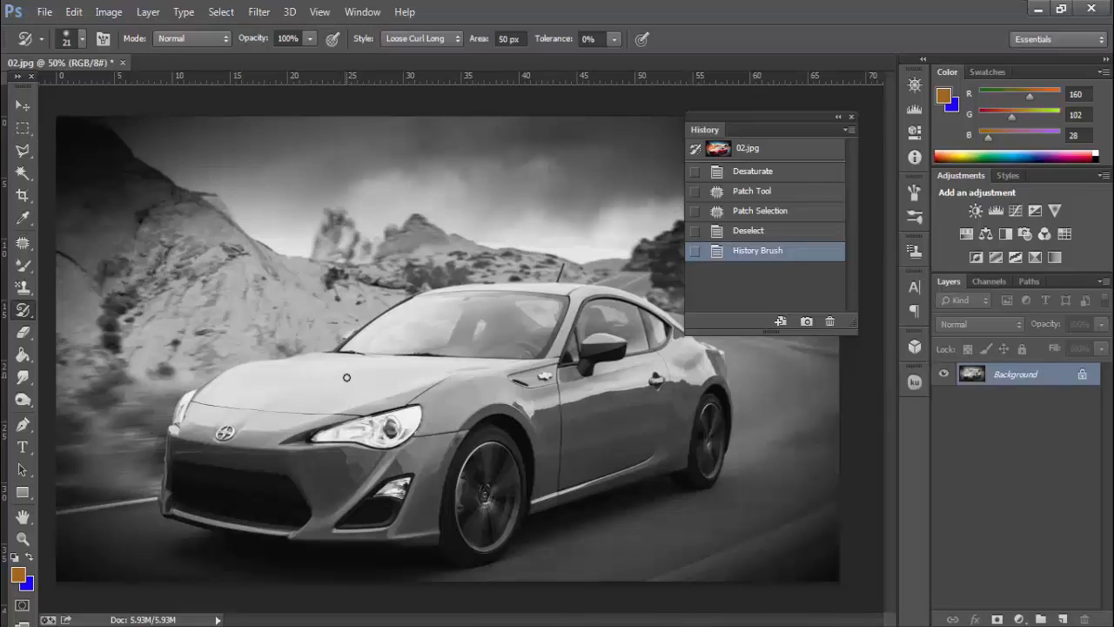
left_click_drag(346, 377, 368, 385)
mouse_move(281, 401)
left_mouse_down()
mouse_move(364, 398)
mouse_move(404, 329)
mouse_move(484, 320)
mouse_move(551, 320)
mouse_move(563, 373)
mouse_move(340, 321)
left_mouse_up()
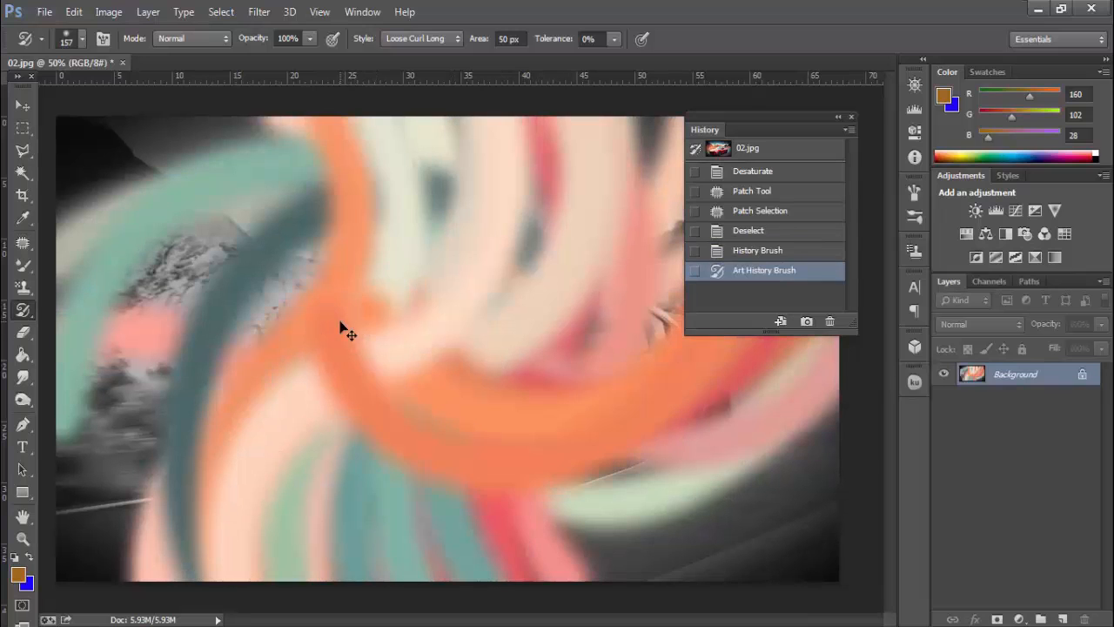
key("ctrl+z")
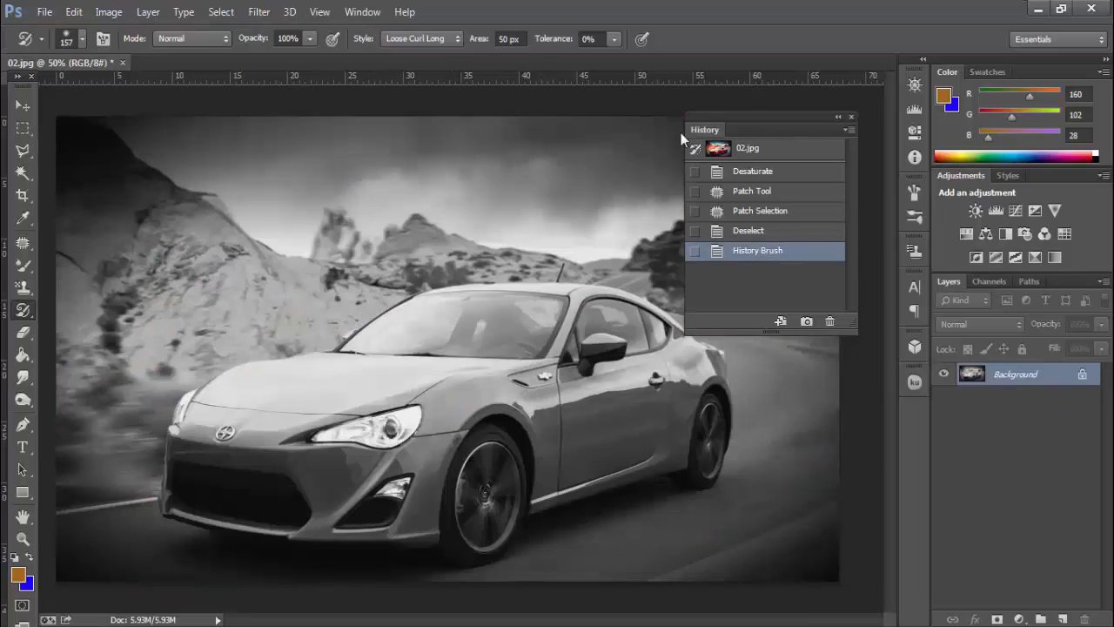
Step: Change the Art History Brush style to Tight Short, paint across the image, and undo the painting
left_click(426, 38)
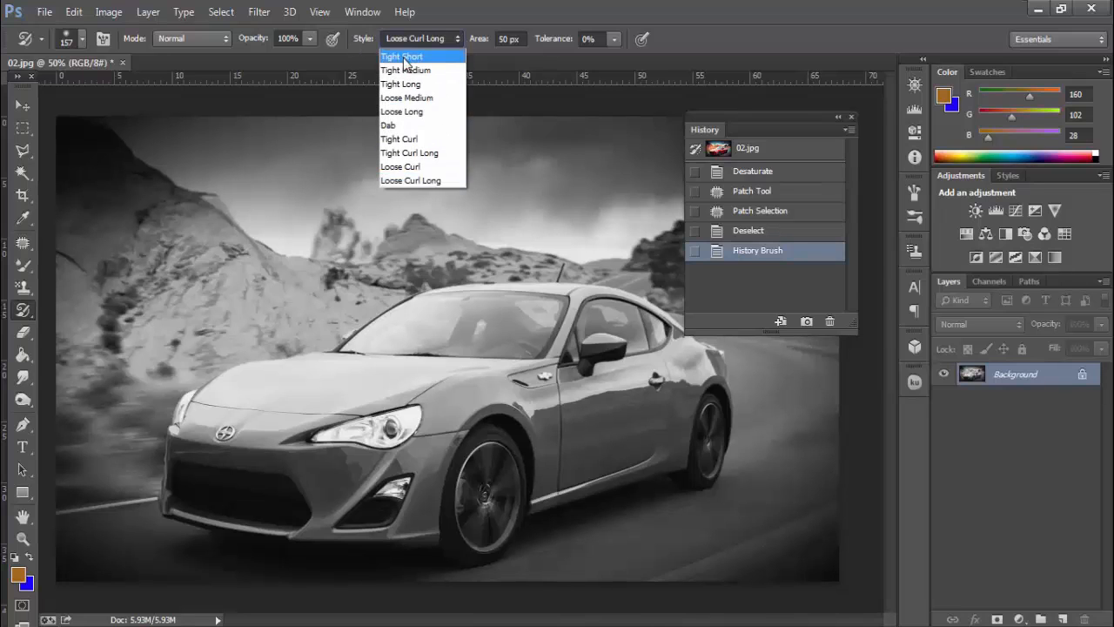
left_click(401, 56)
mouse_move(442, 314)
left_mouse_down()
mouse_move(261, 378)
mouse_move(382, 384)
mouse_move(218, 470)
mouse_move(627, 409)
mouse_move(130, 523)
mouse_move(796, 522)
mouse_move(798, 427)
mouse_move(290, 293)
mouse_move(199, 224)
mouse_move(627, 174)
mouse_move(131, 191)
mouse_move(835, 168)
mouse_move(374, 207)
mouse_move(770, 315)
left_mouse_up()
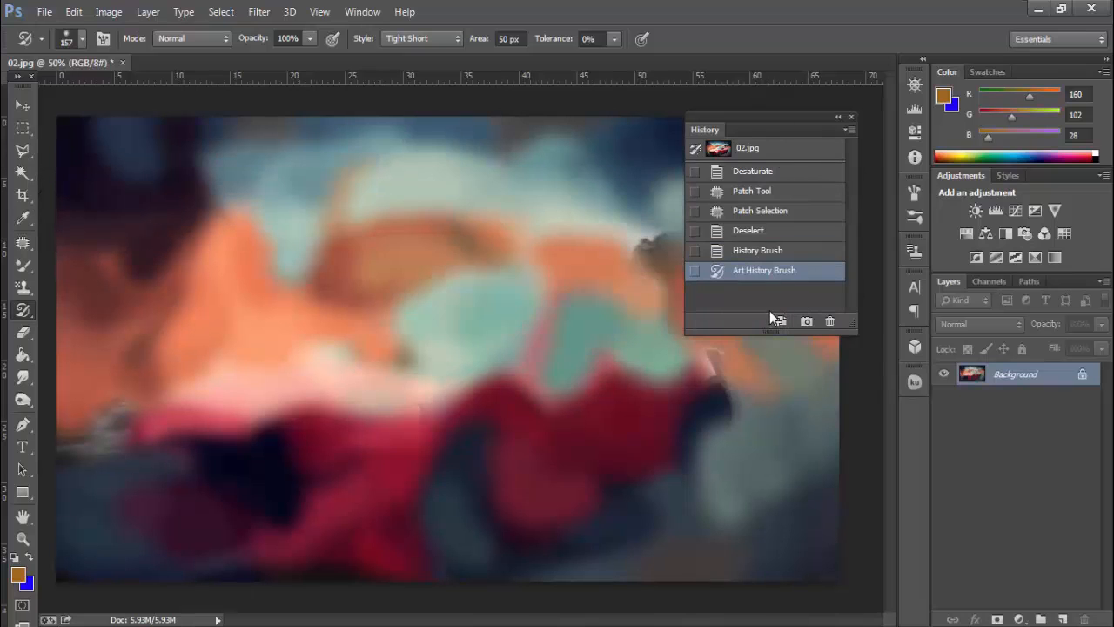
key("ctrl+z")
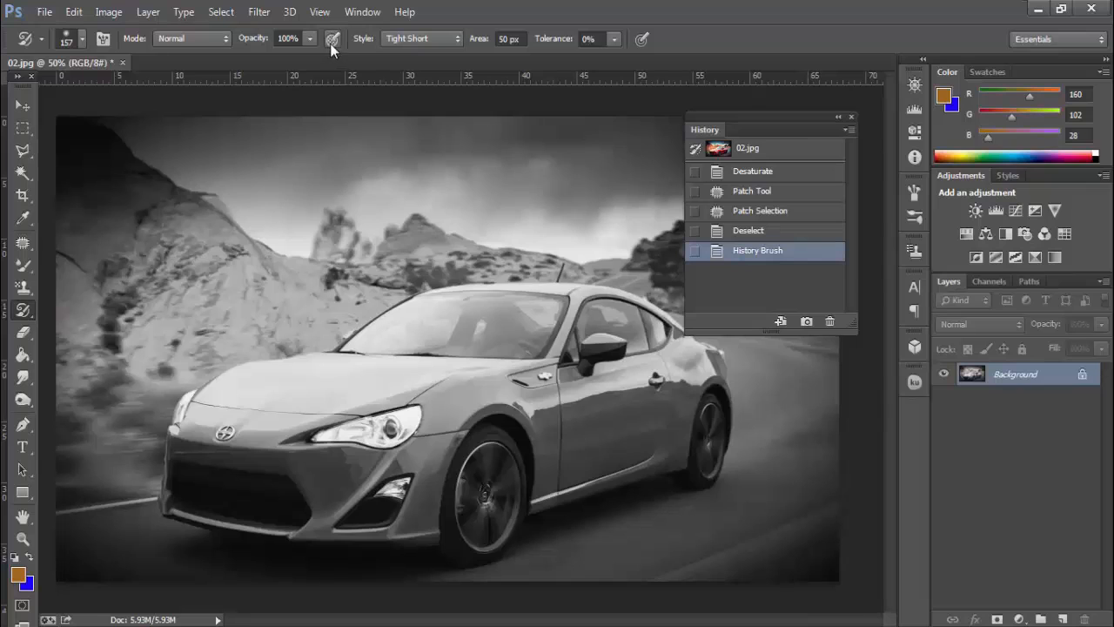
Step: Reduce the Art History Brush area to 4 px, paint over the rocks and car, and undo the strokes
left_click(413, 40)
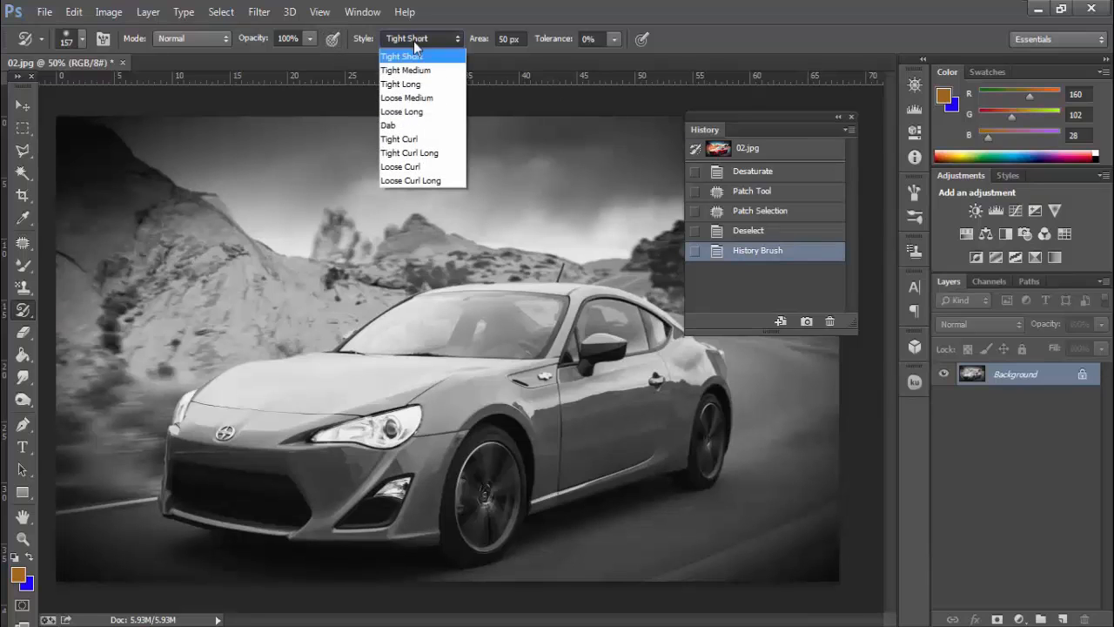
left_click(415, 44)
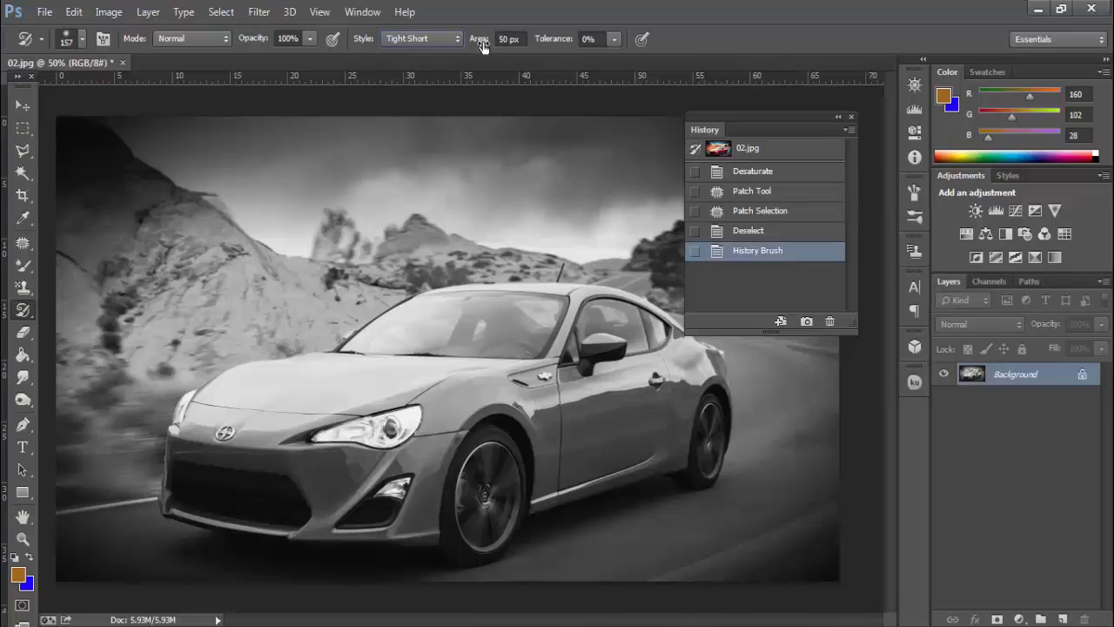
left_click_drag(483, 42, 469, 45)
mouse_move(291, 311)
left_mouse_down()
mouse_move(430, 293)
mouse_move(386, 346)
mouse_move(204, 275)
mouse_move(228, 228)
left_mouse_up()
mouse_move(484, 41)
left_mouse_down()
mouse_move(448, 44)
mouse_move(479, 38)
left_mouse_up()
mouse_move(609, 357)
left_mouse_down()
mouse_move(627, 373)
mouse_move(603, 209)
mouse_move(593, 264)
left_mouse_up()
key("ctrl+z")
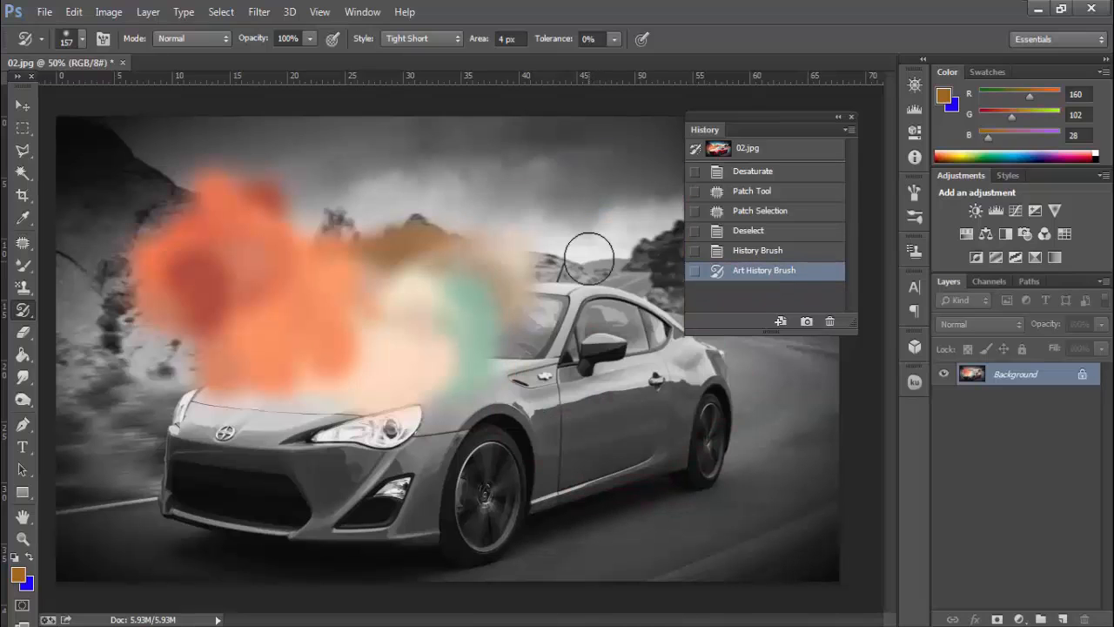
key("ctrl+z")
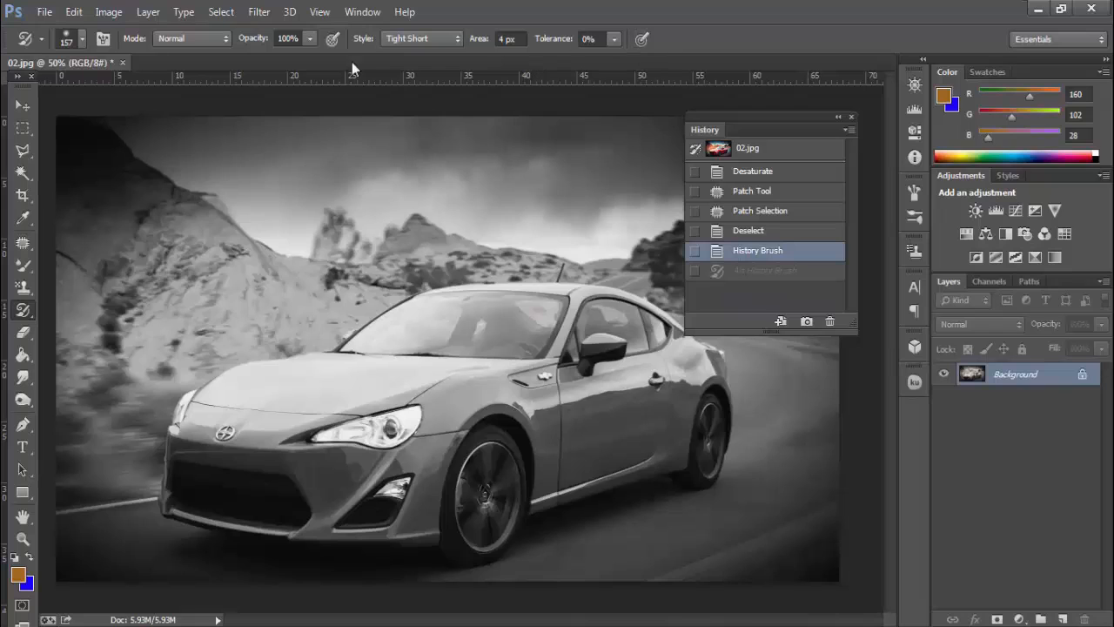
left_click(194, 39)
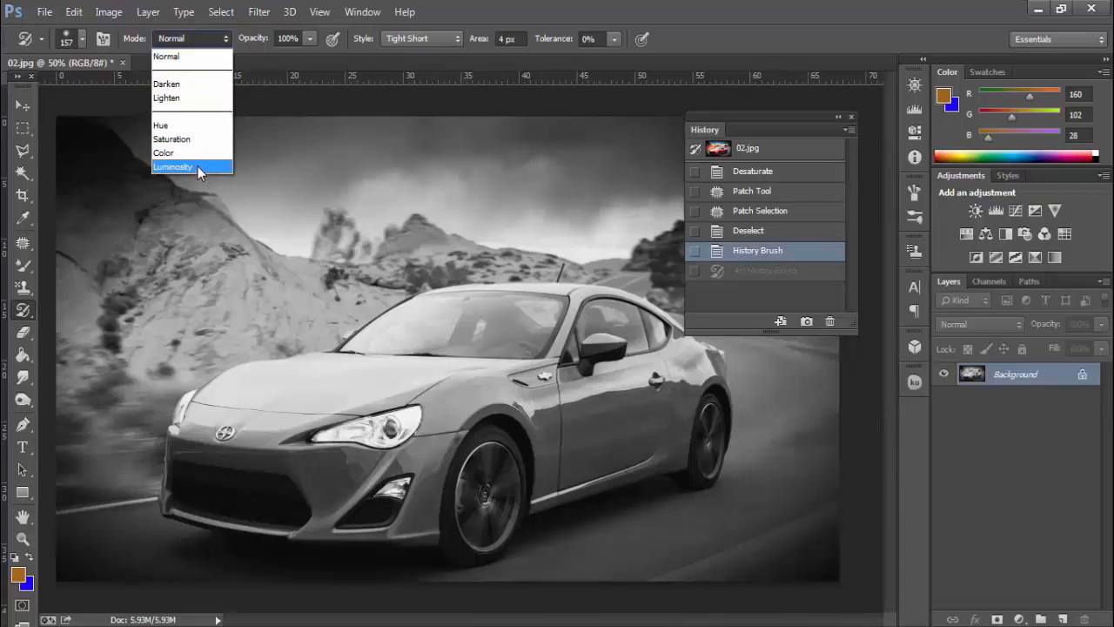
left_click(184, 39)
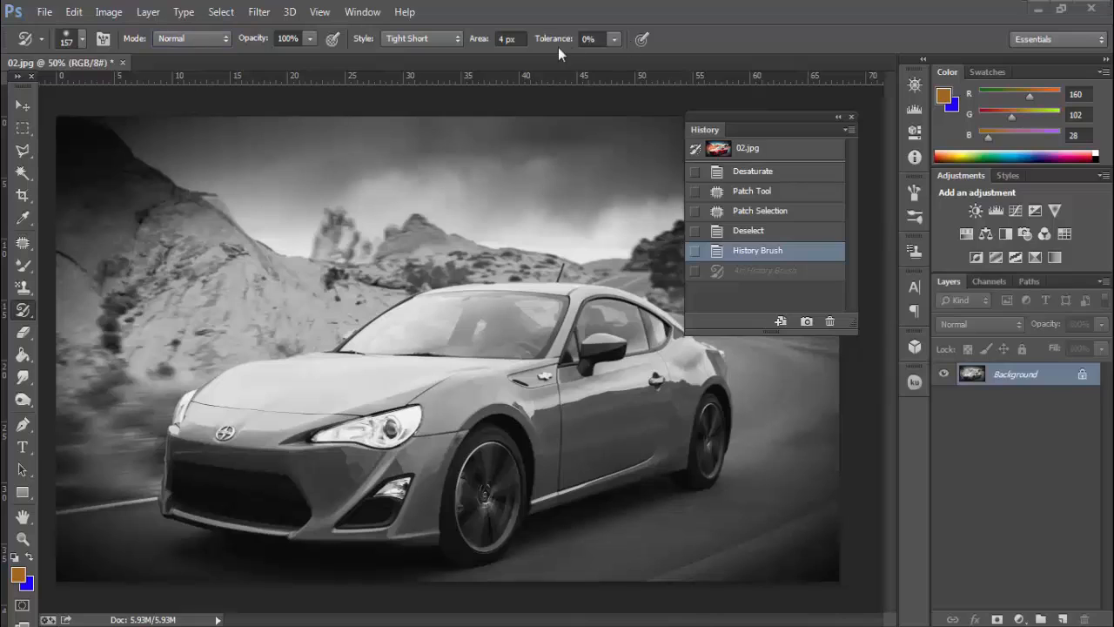